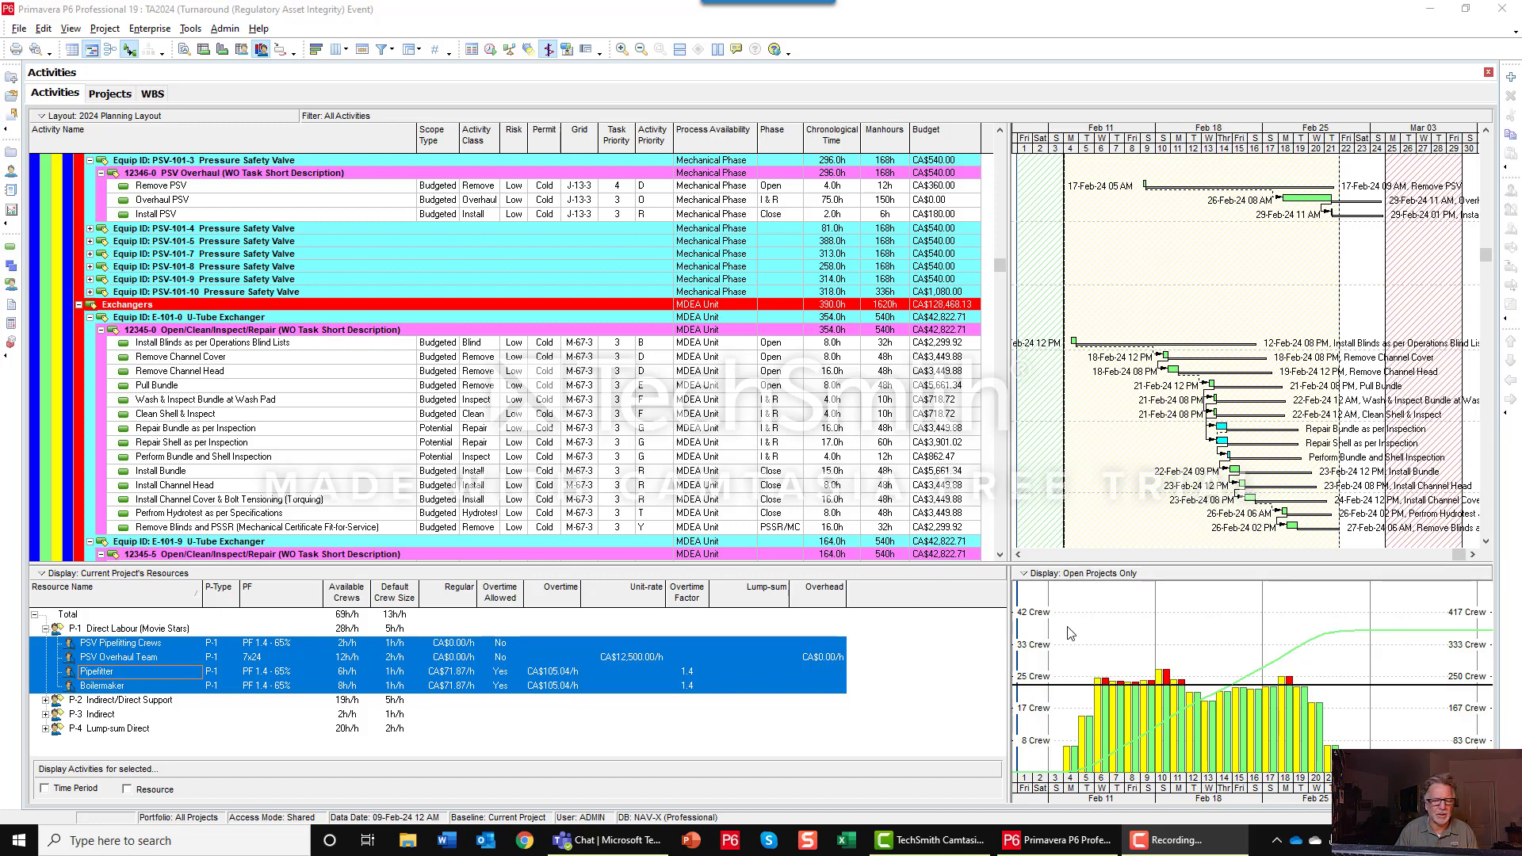
Step: In the WBS view, widen the ASS (Asset Systemization Structure) column and check the MDEA Unit's handover and handback dates
left_click(11, 270)
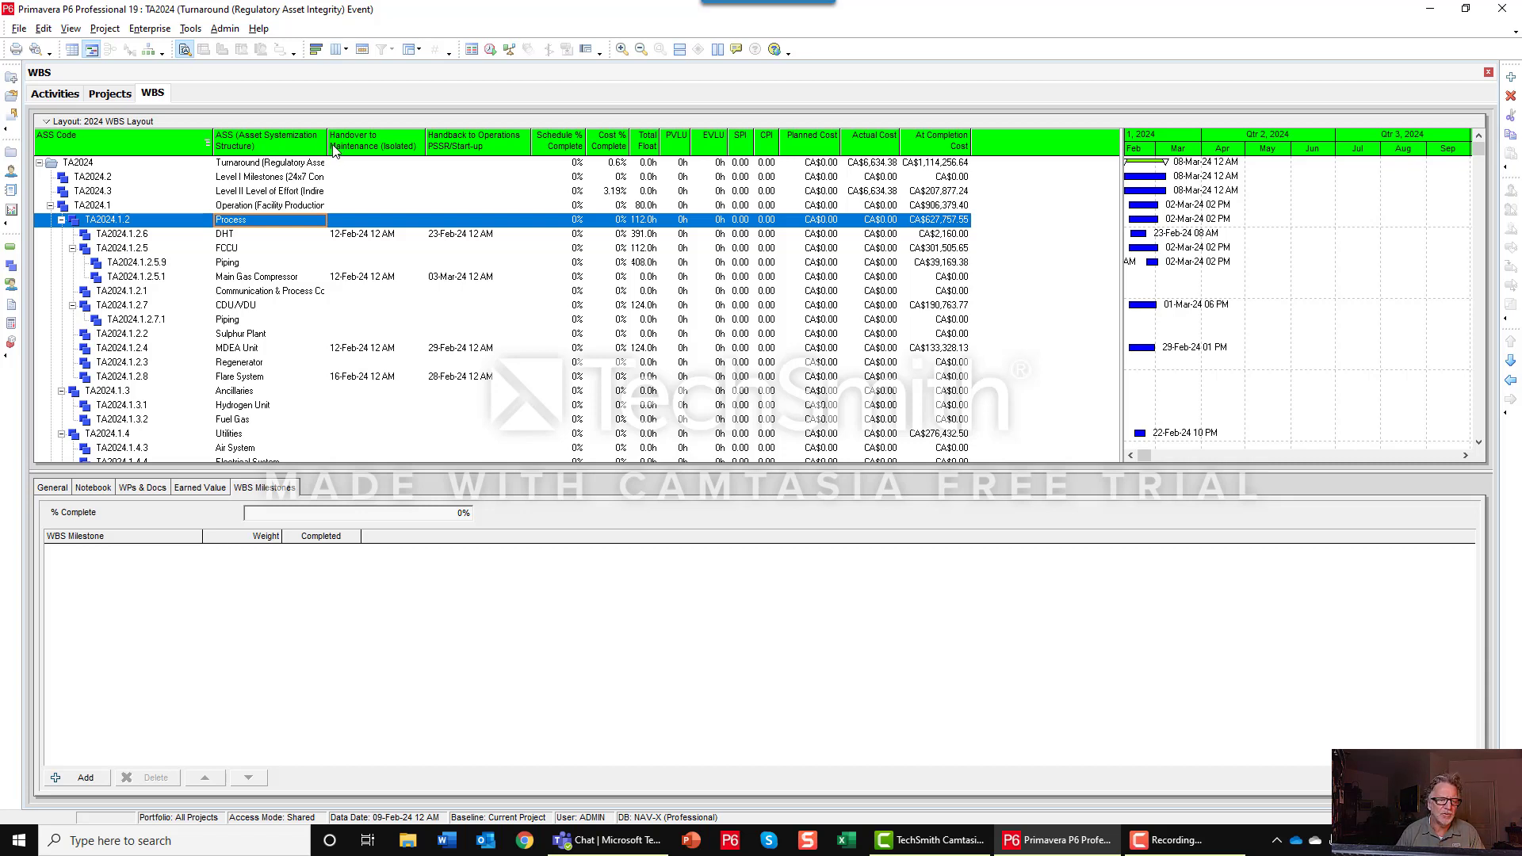
left_click_drag(326, 144, 351, 149)
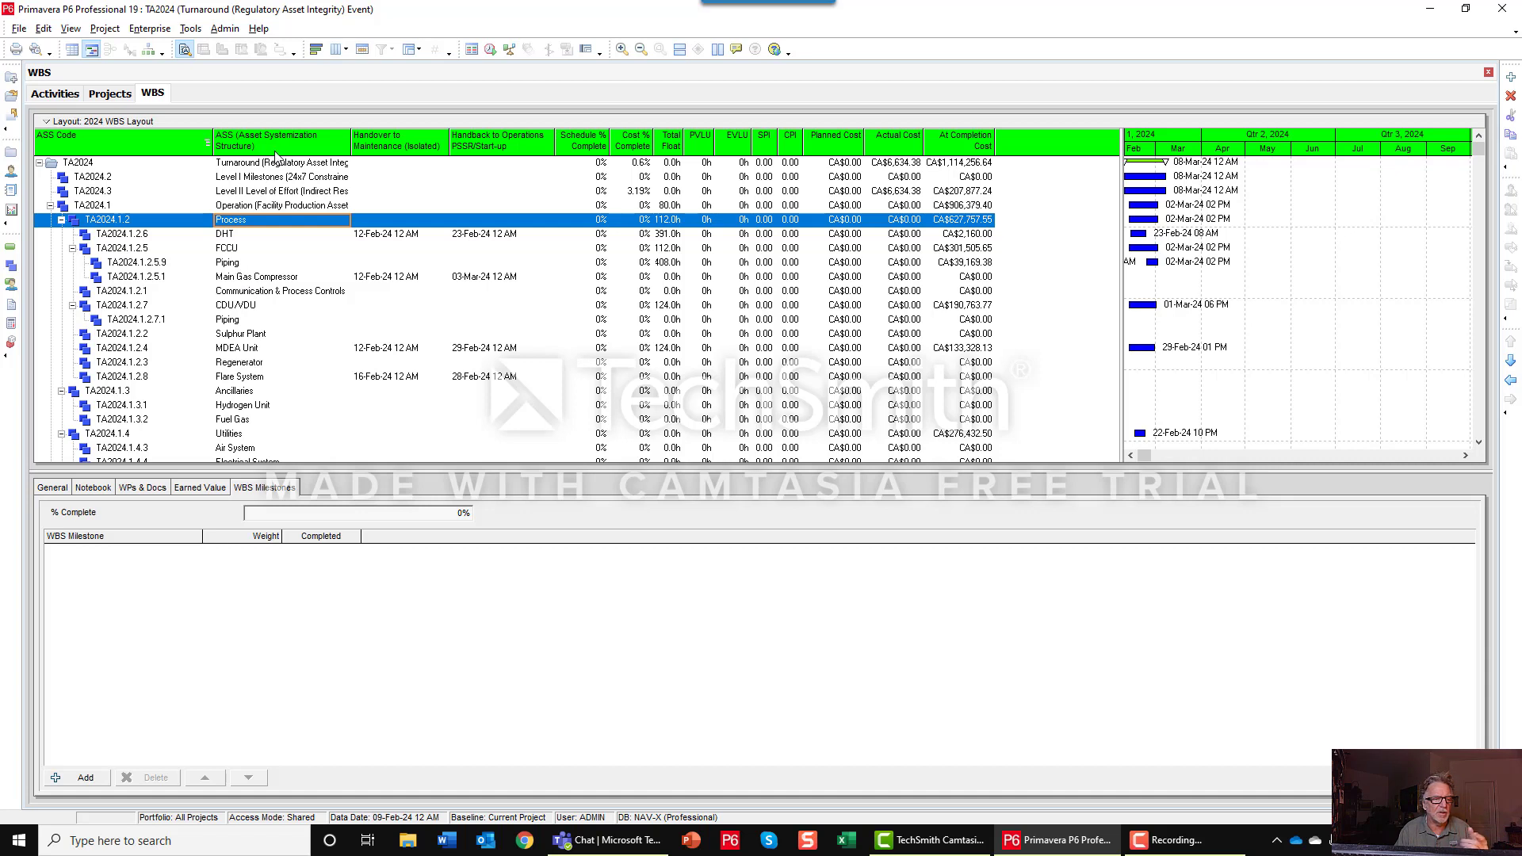
scroll(259, 350, "down", 3)
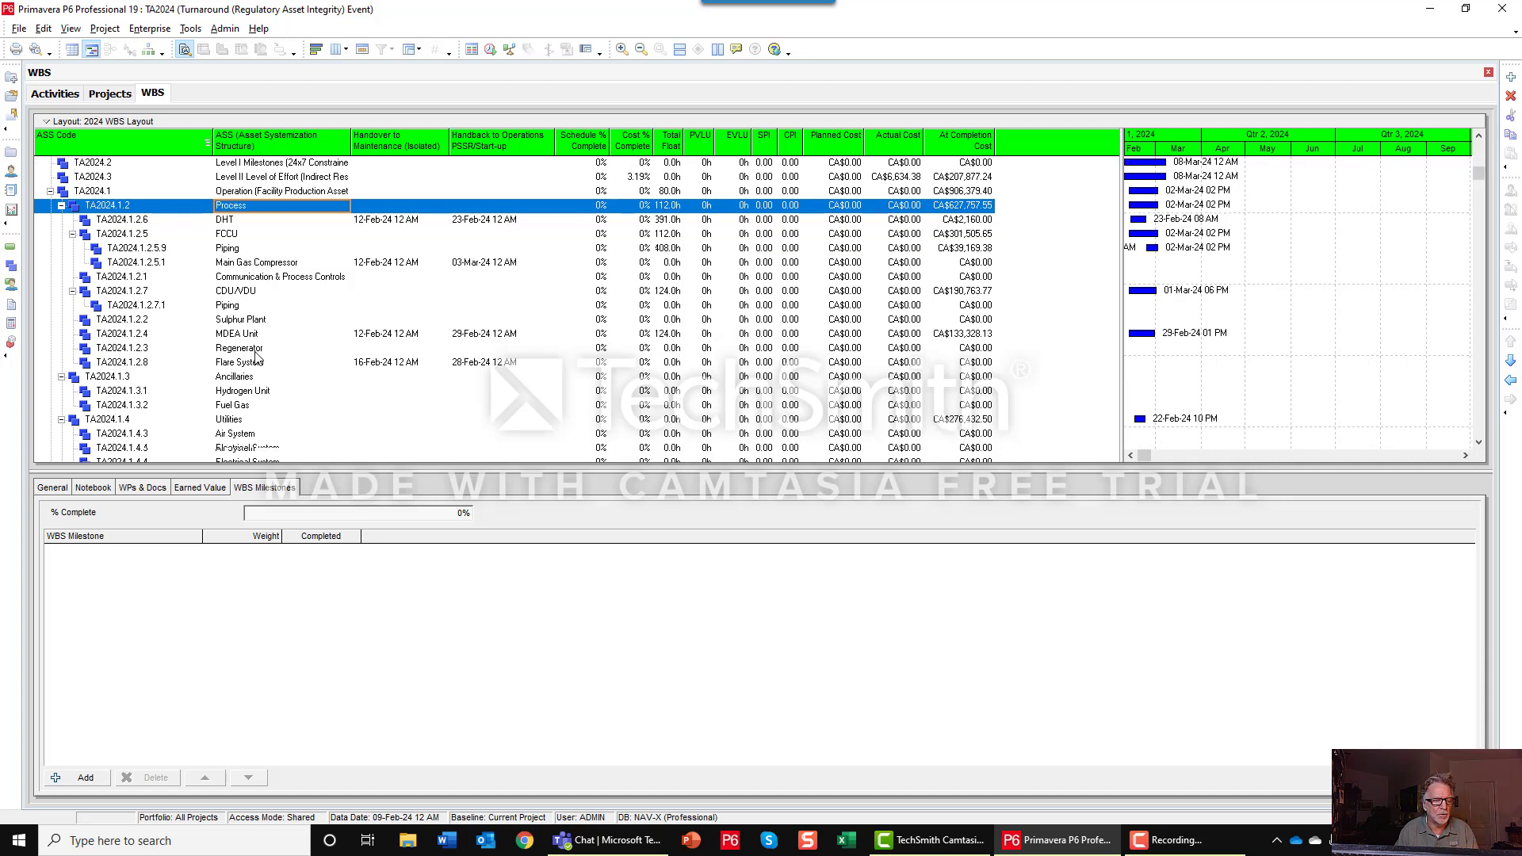
left_click(234, 306)
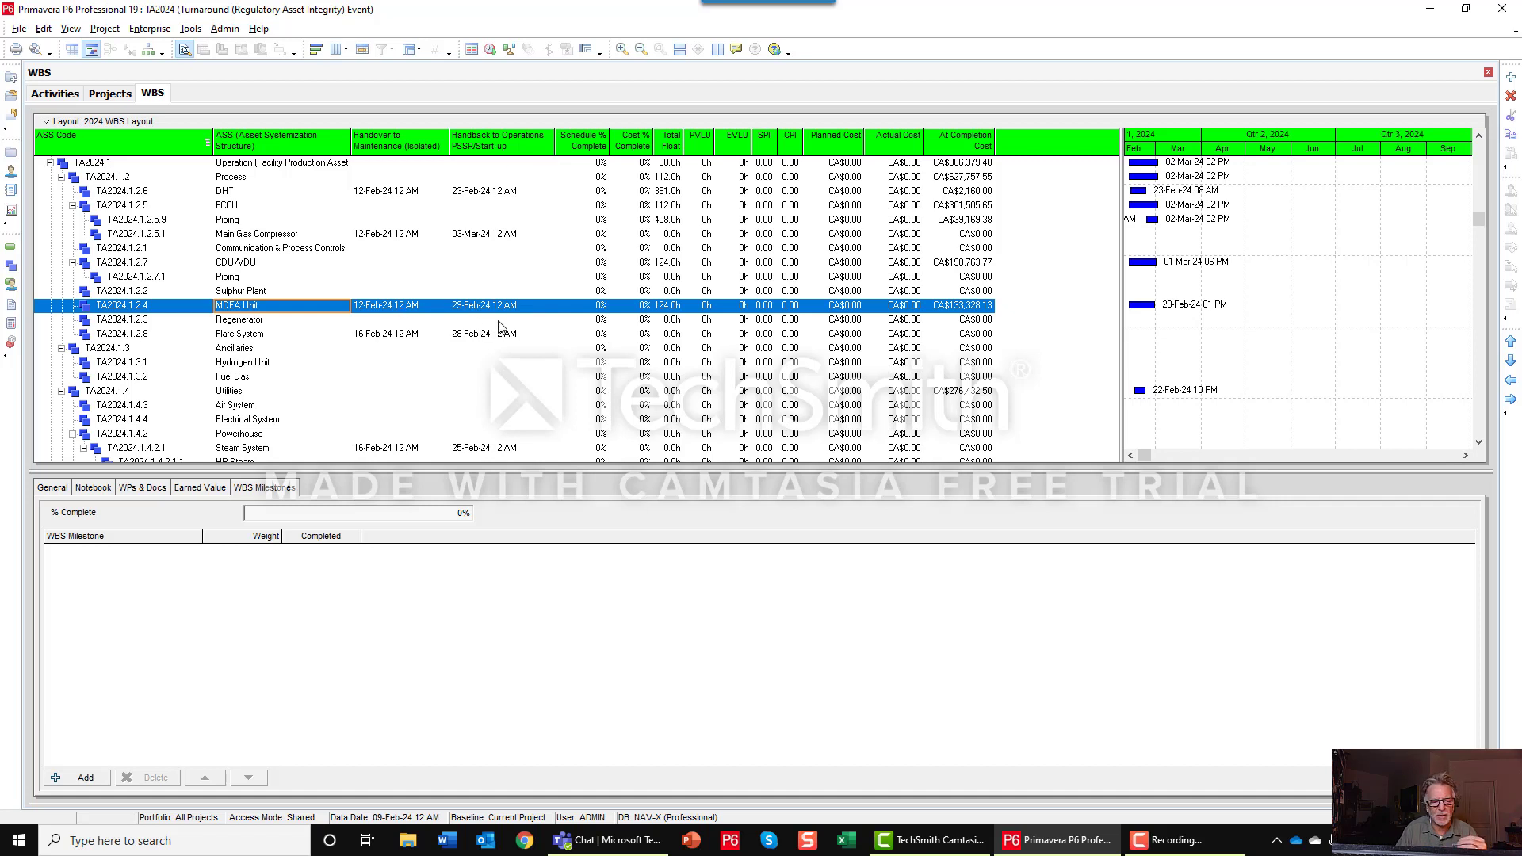
left_click(412, 307)
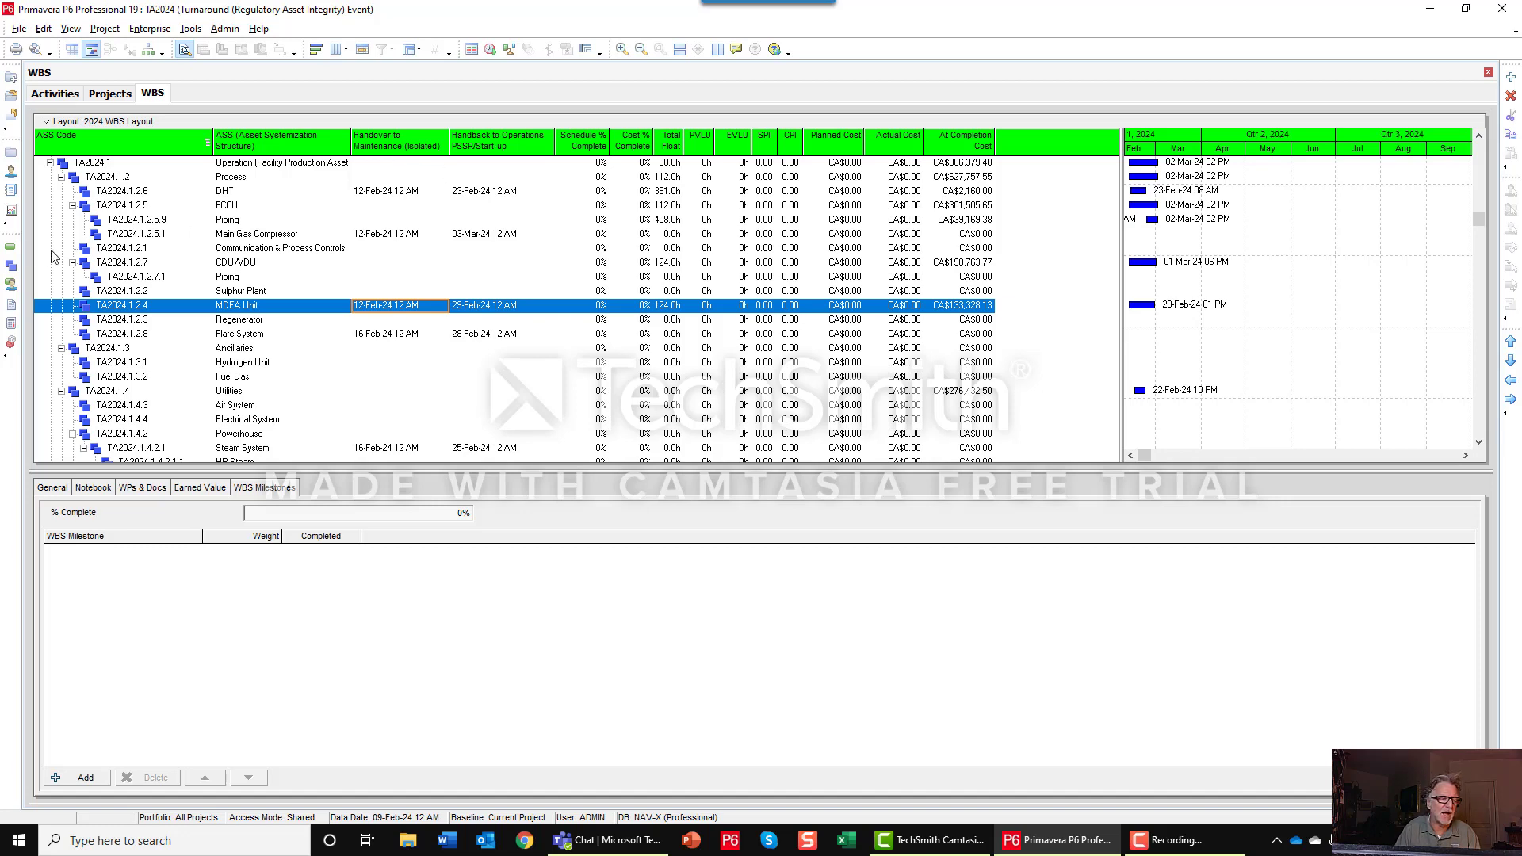
Step: Return to the activities view and review the Gantt chart's timescale settings, leaving them without saving changes
left_click(11, 250)
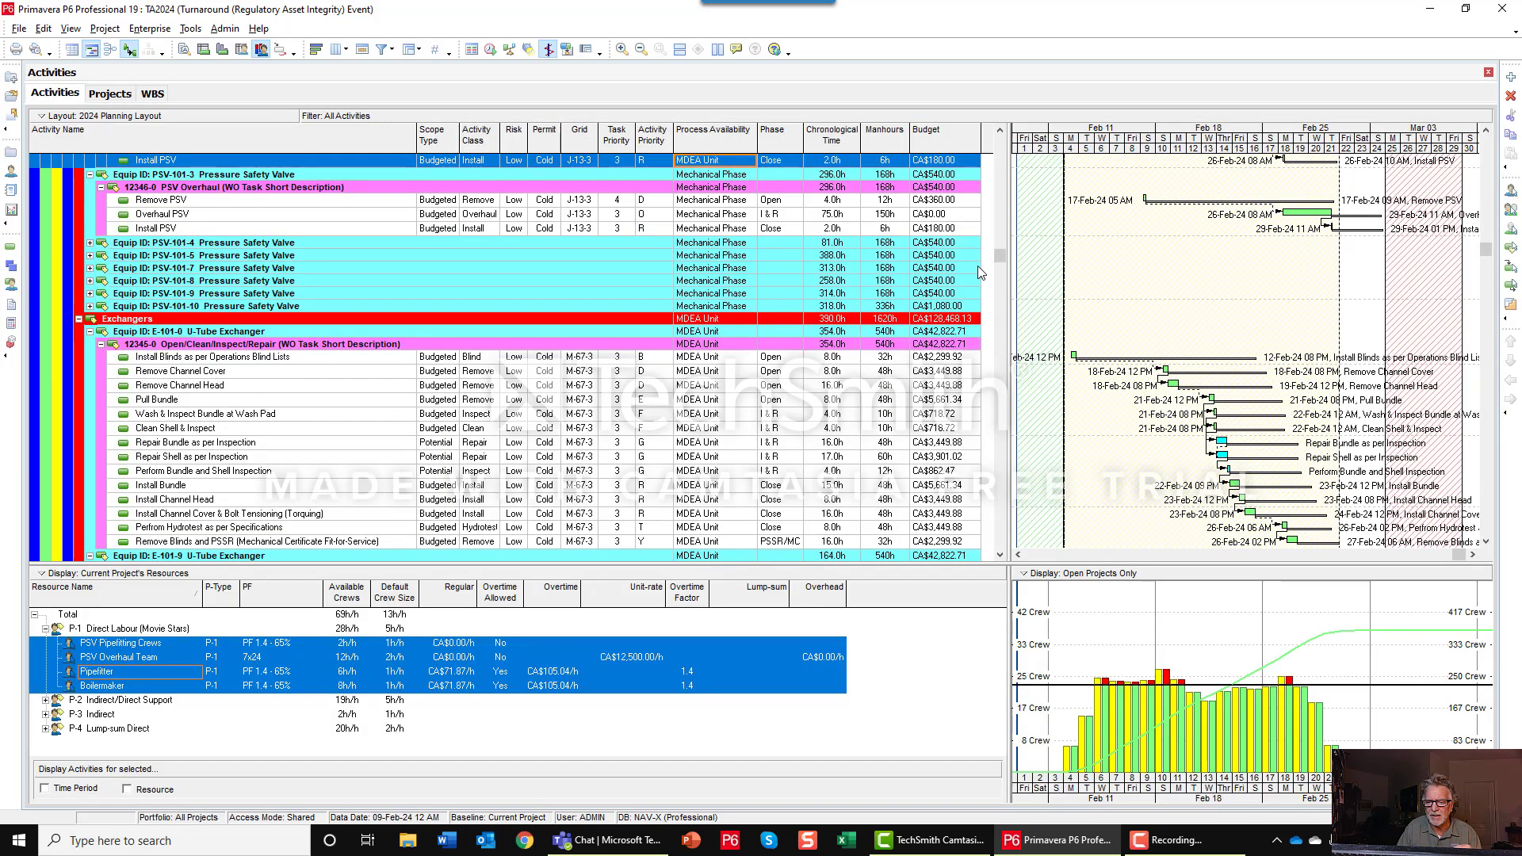
right_click(1165, 142)
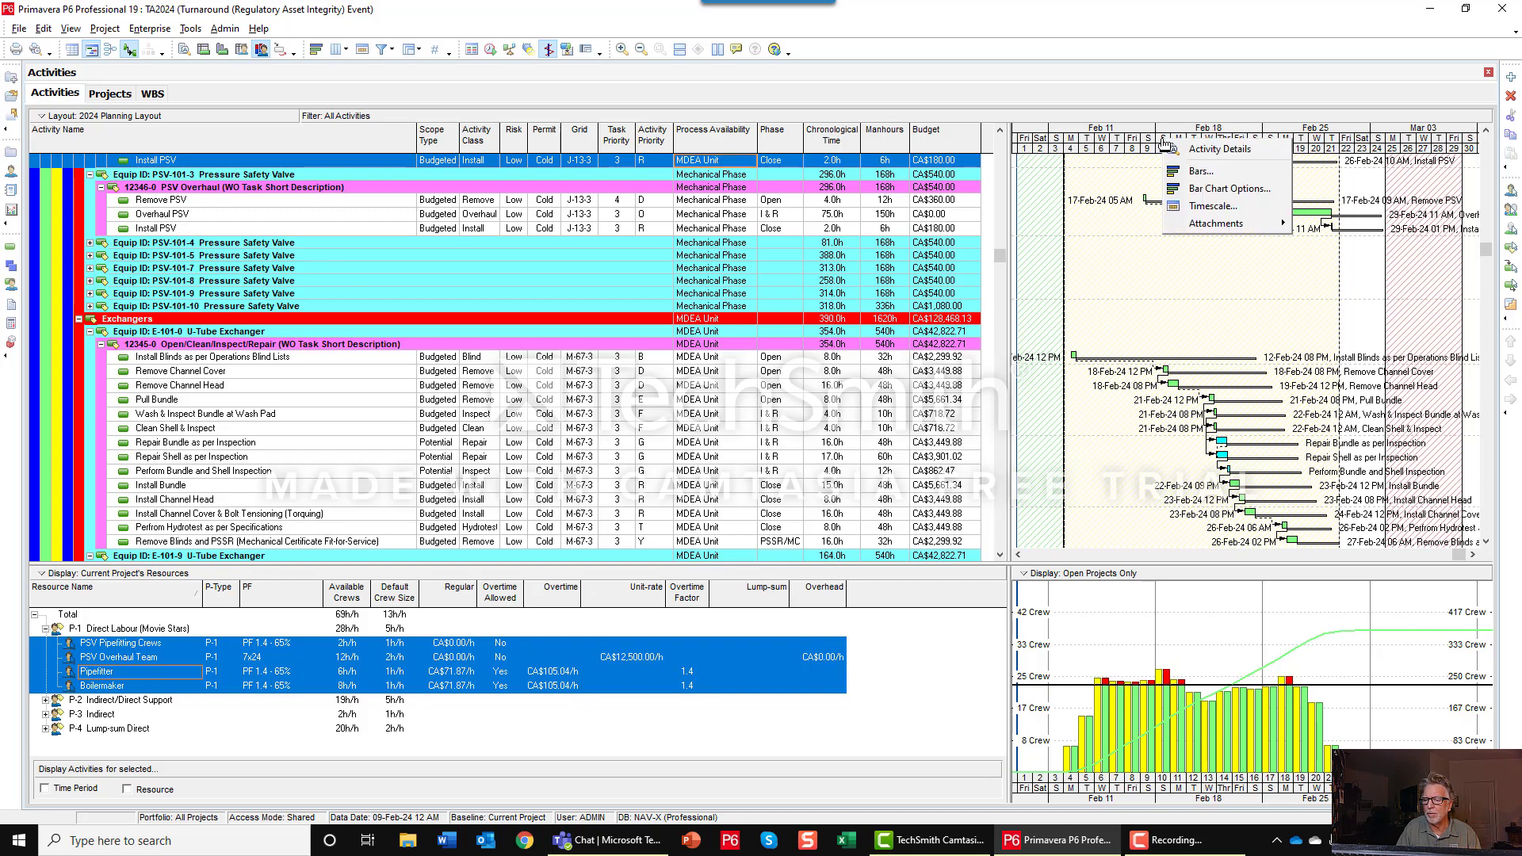
left_click(1209, 206)
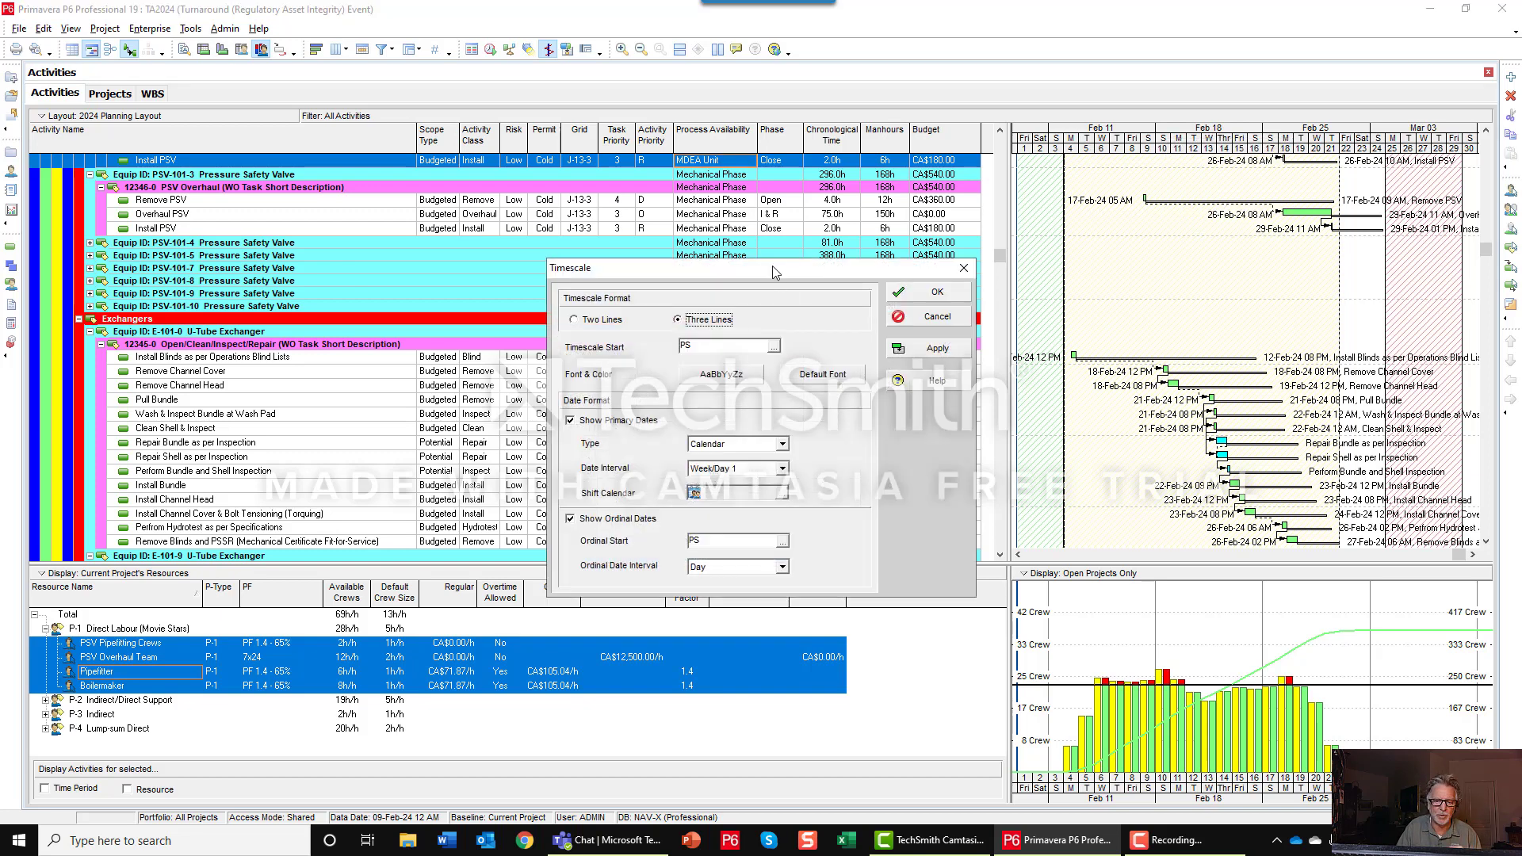
left_click_drag(775, 272, 770, 65)
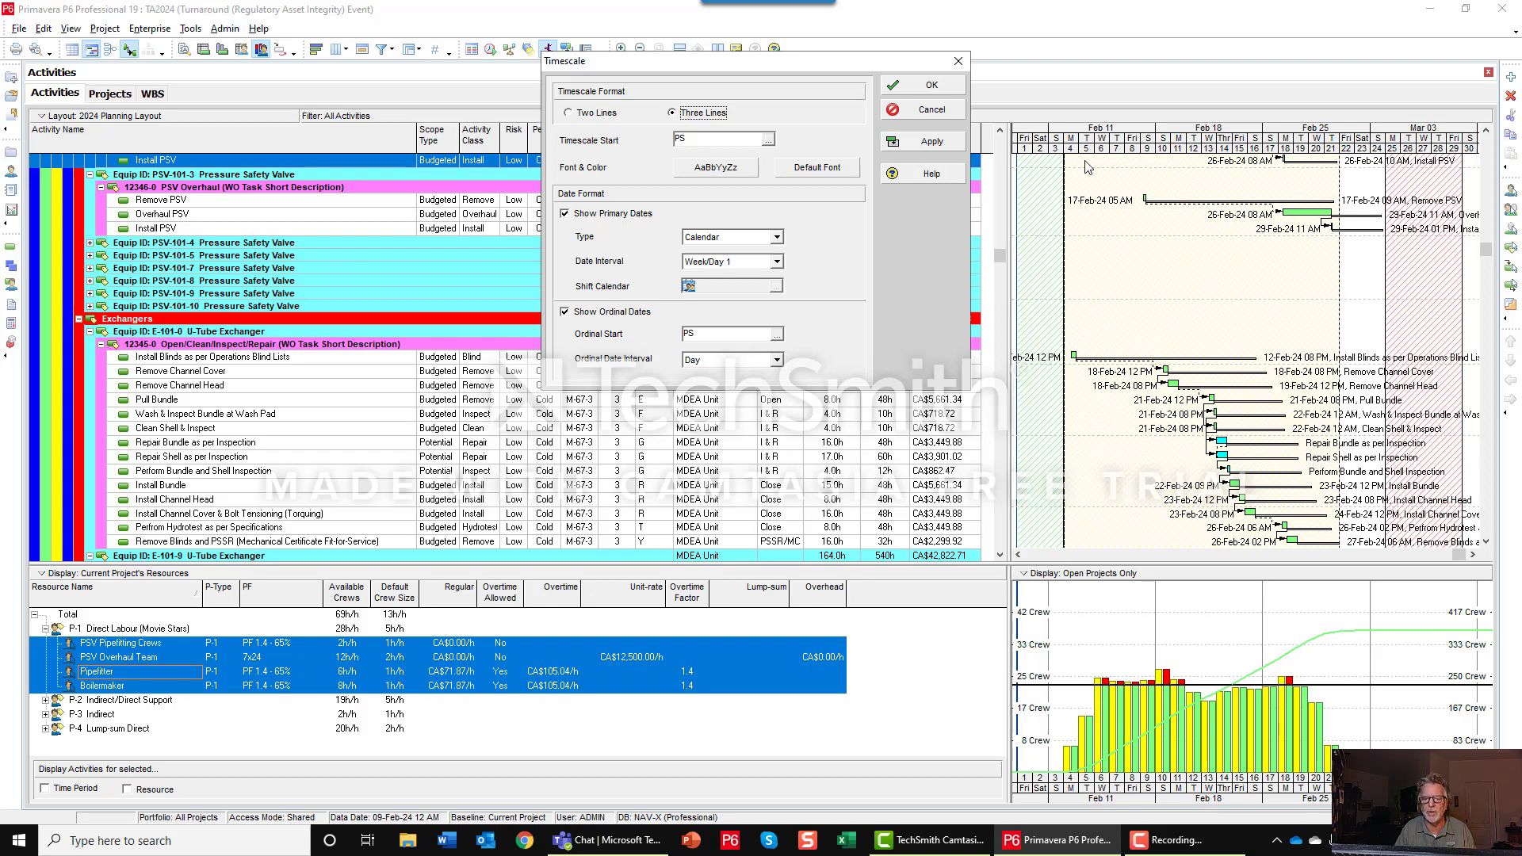
left_click(926, 110)
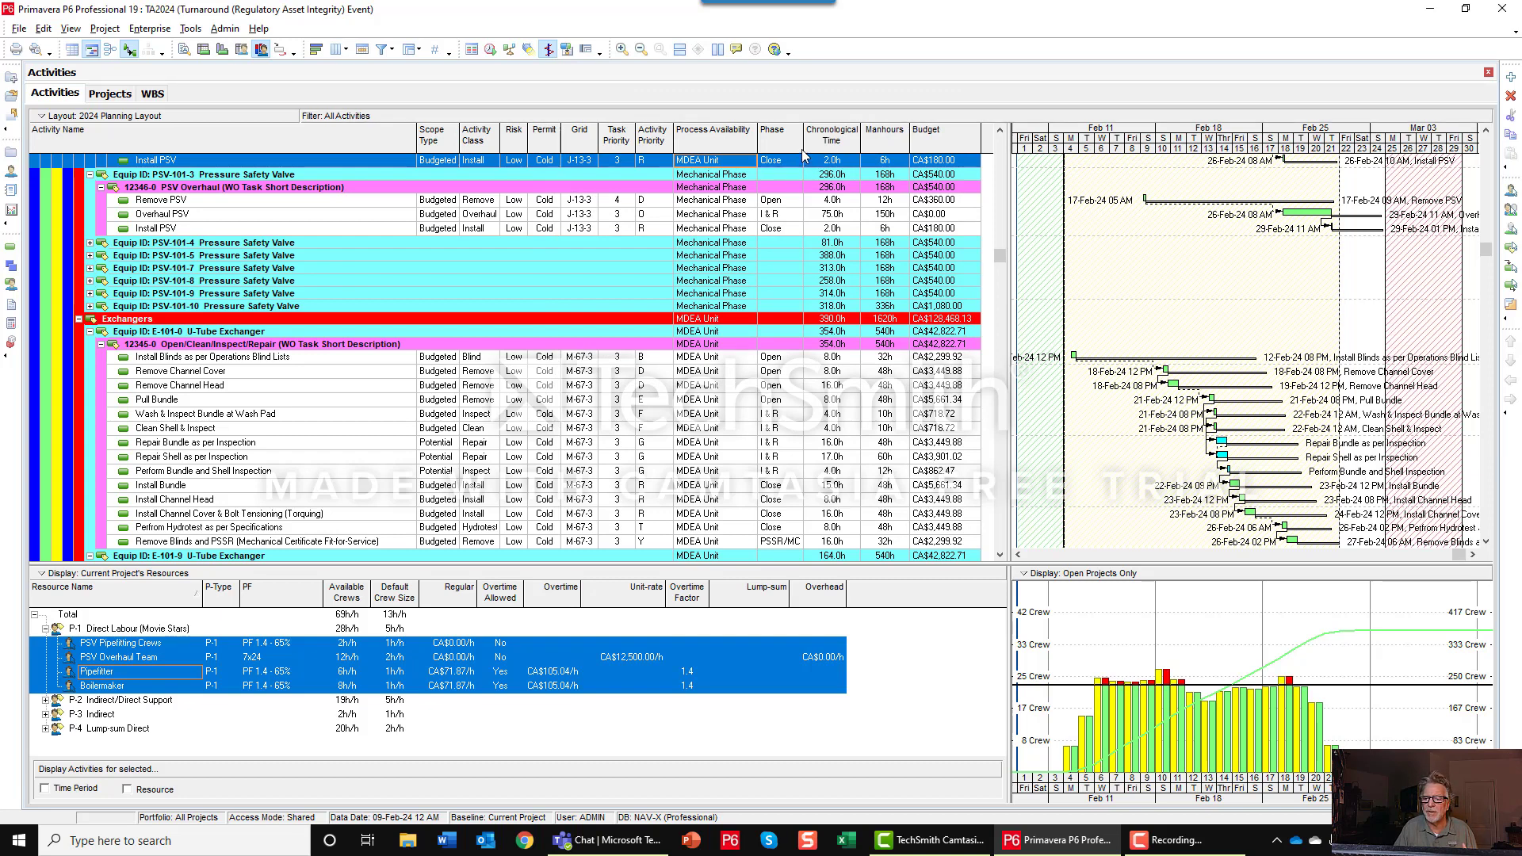
Step: Open the enterprise calendars and look through the project calendars for Cooling Tower, MDEA Unit and DHT Unit
left_click(1162, 259)
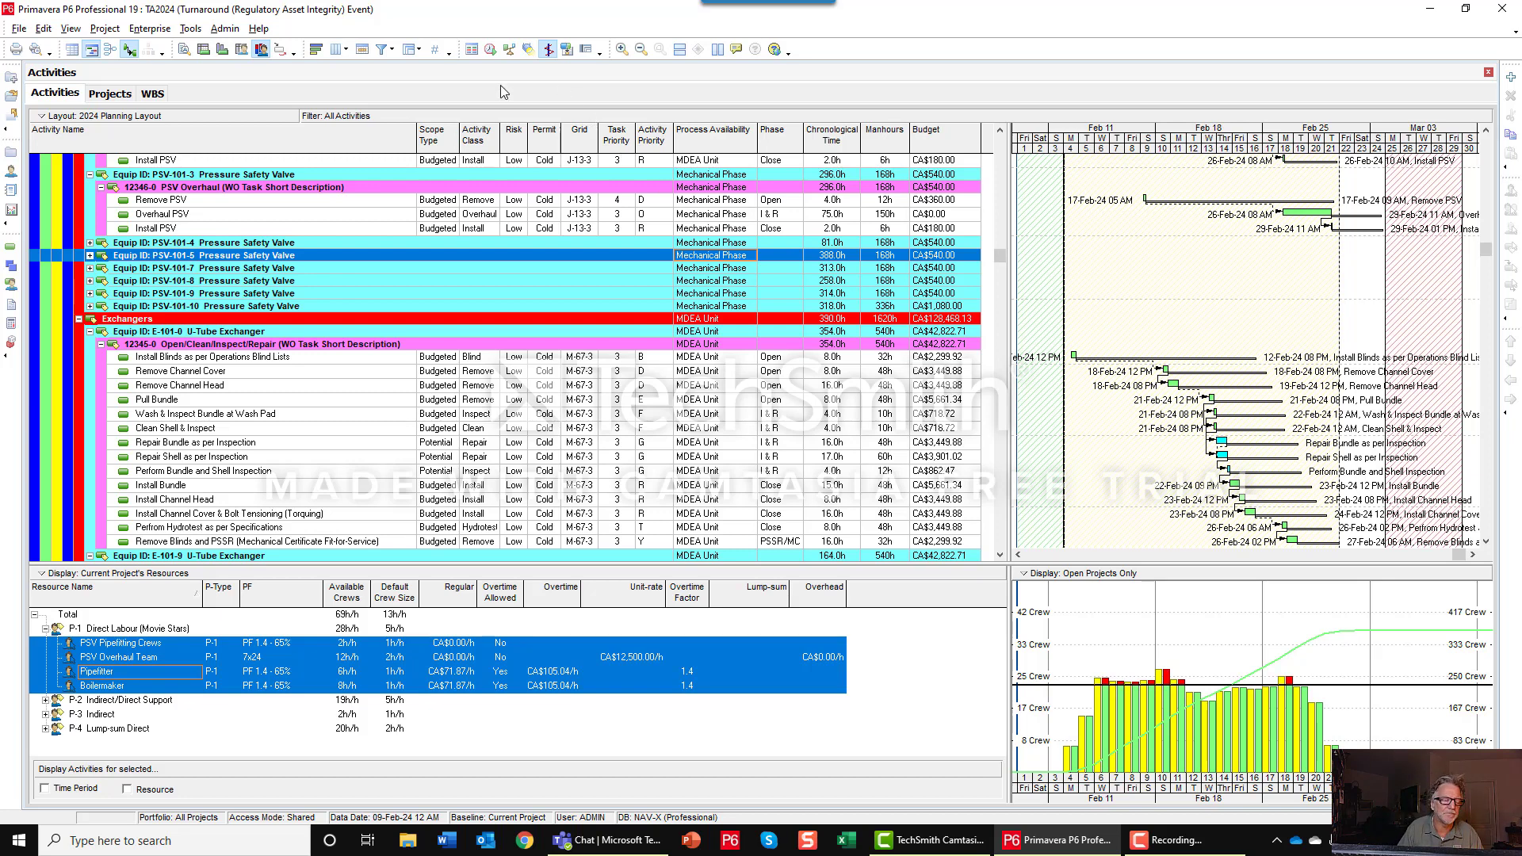
left_click(143, 30)
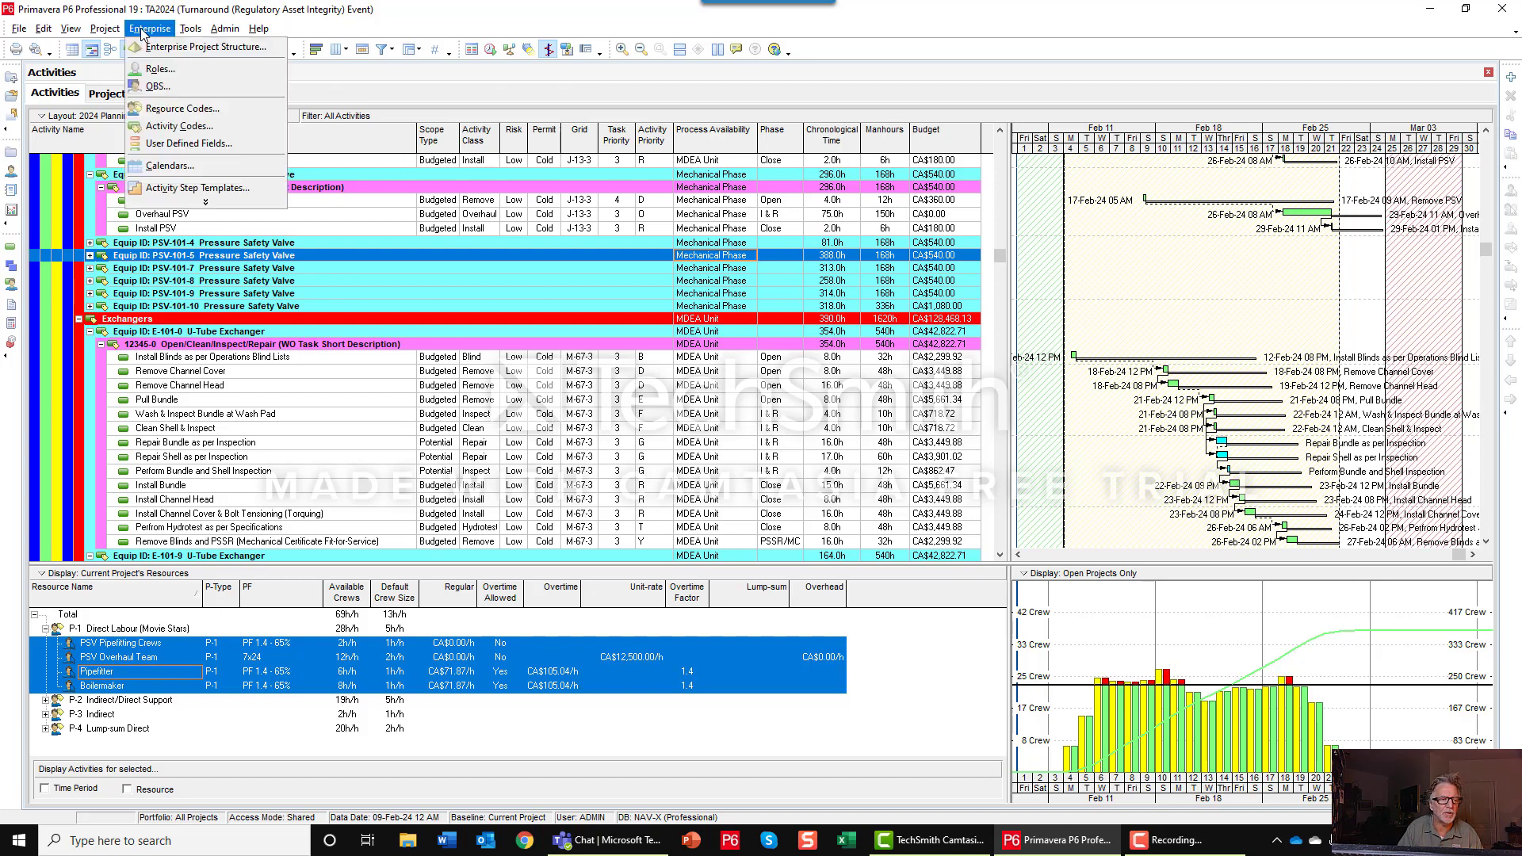
left_click(149, 170)
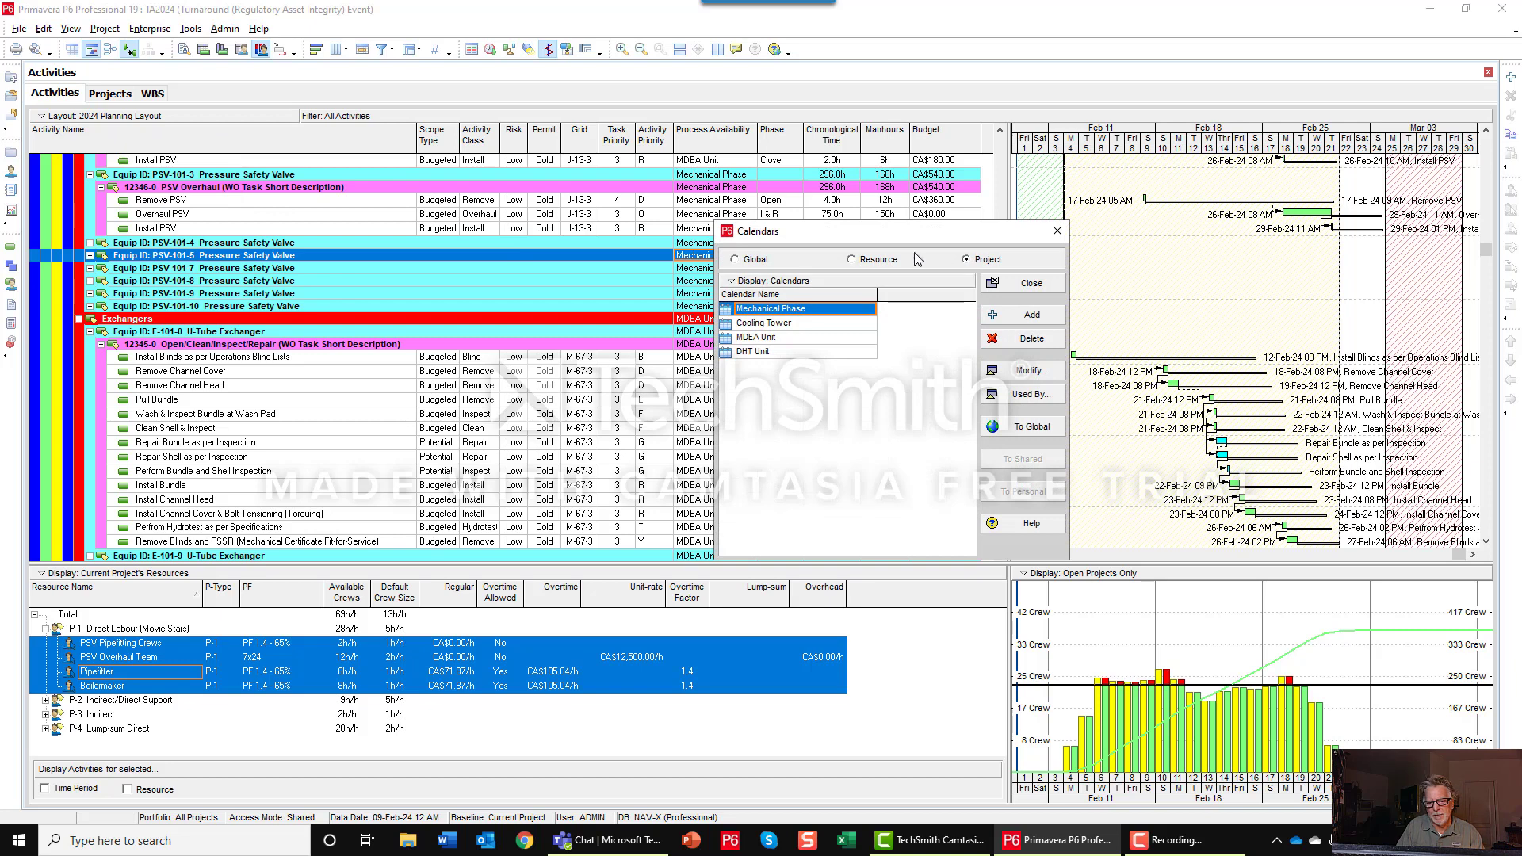
left_click_drag(978, 229, 805, 160)
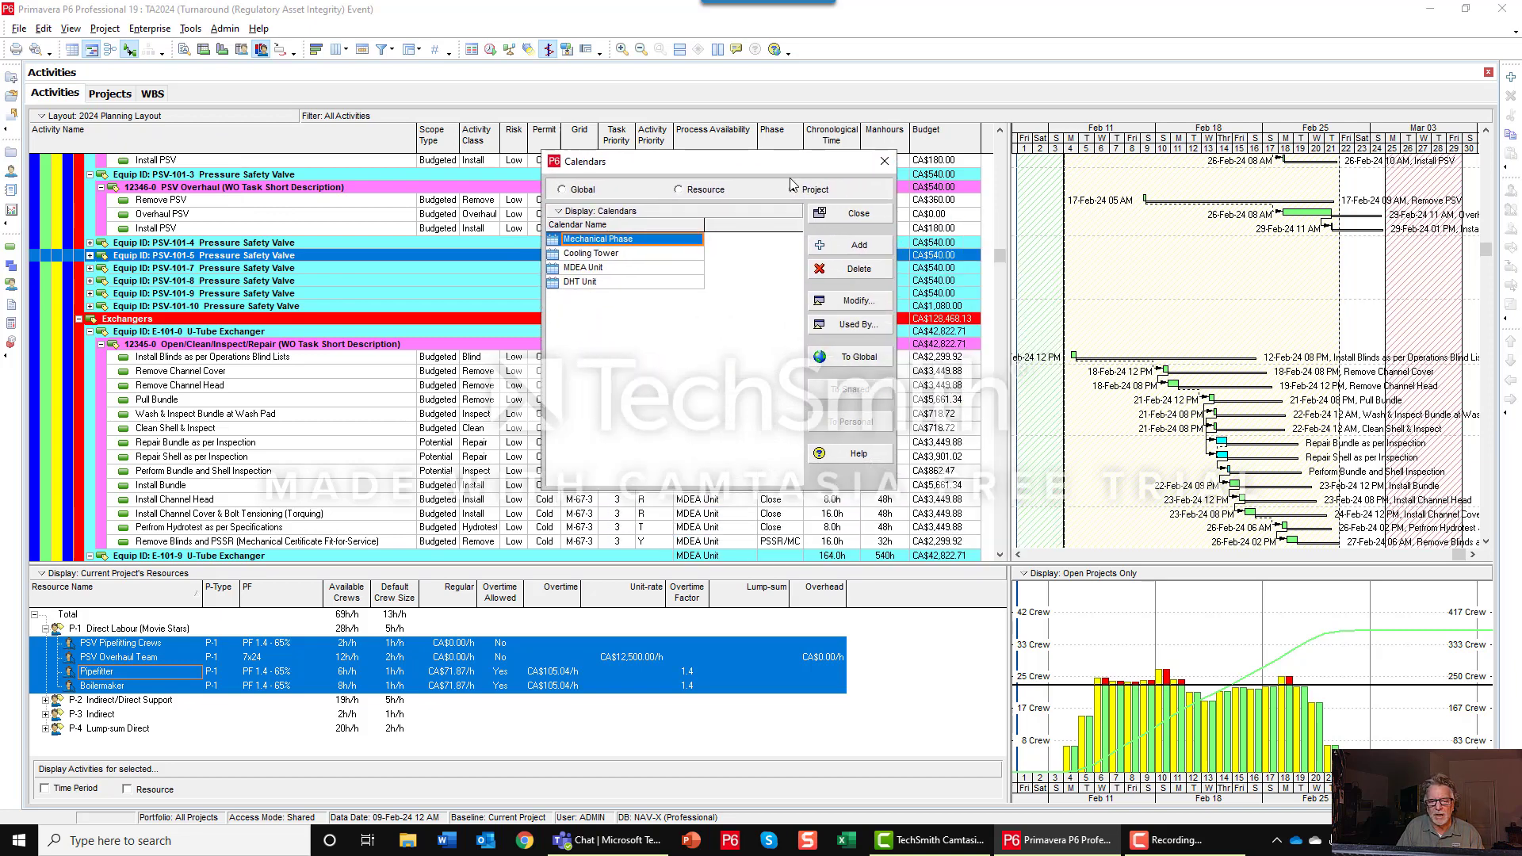
left_click(600, 255)
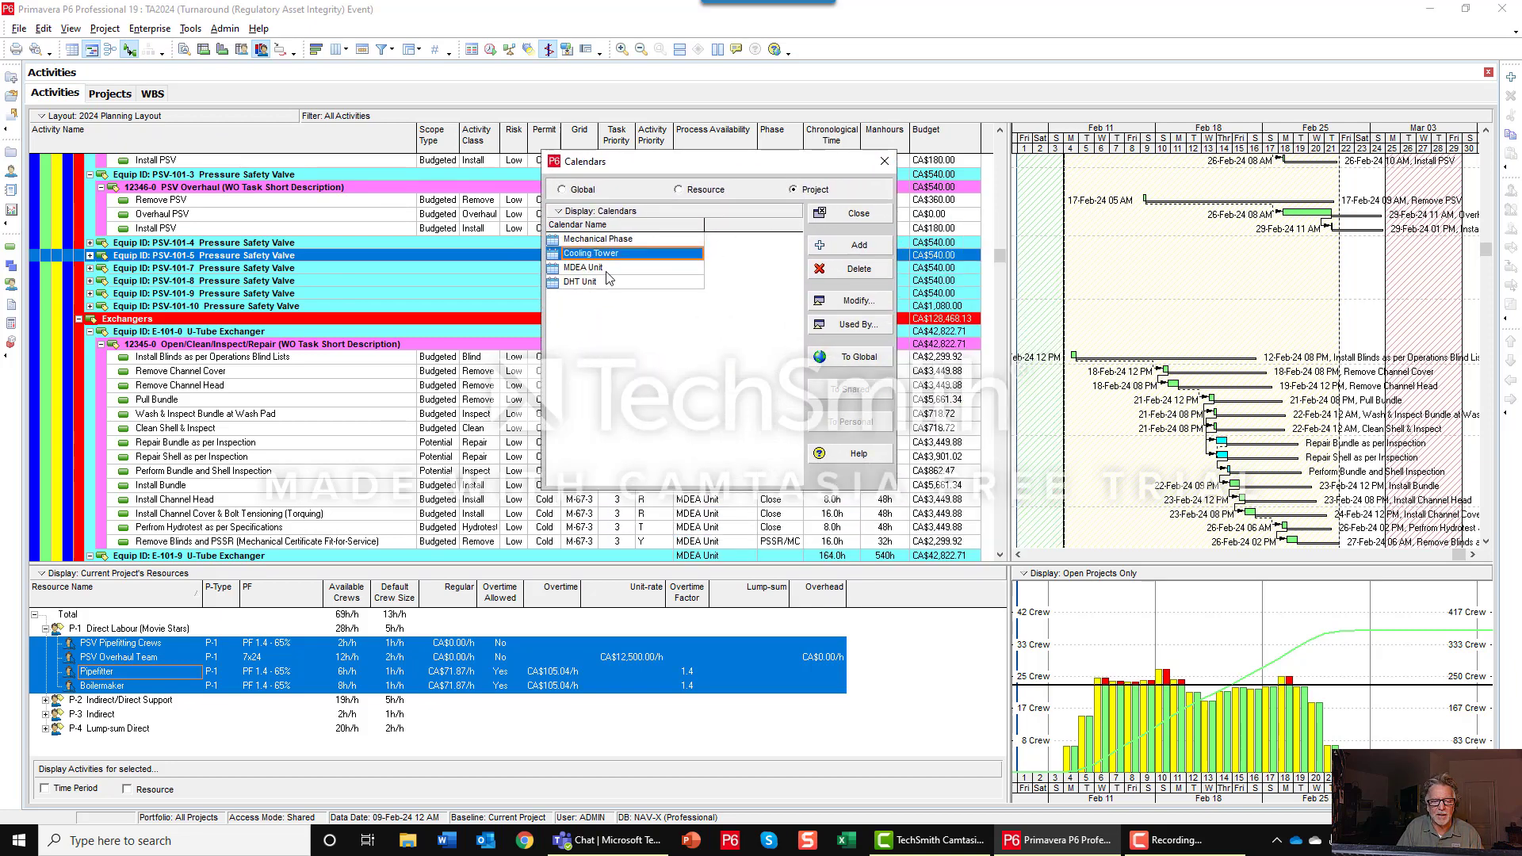
left_click(606, 270)
left_click(606, 282)
left_click(604, 272)
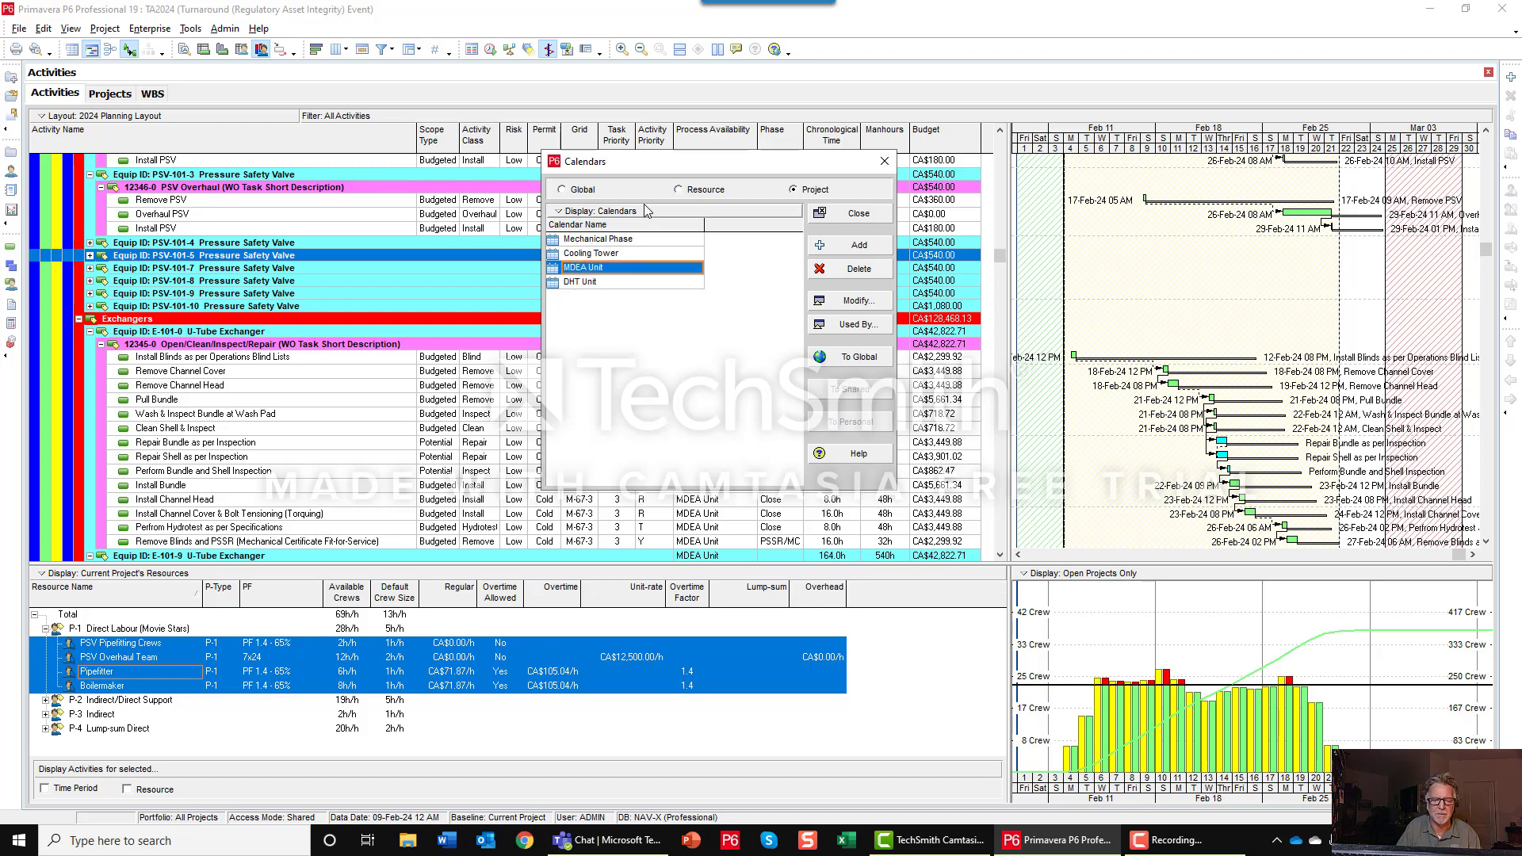
Step: Open the global 2024 Template calendar and display February 2024 to examine its nonwork days
left_click(564, 190)
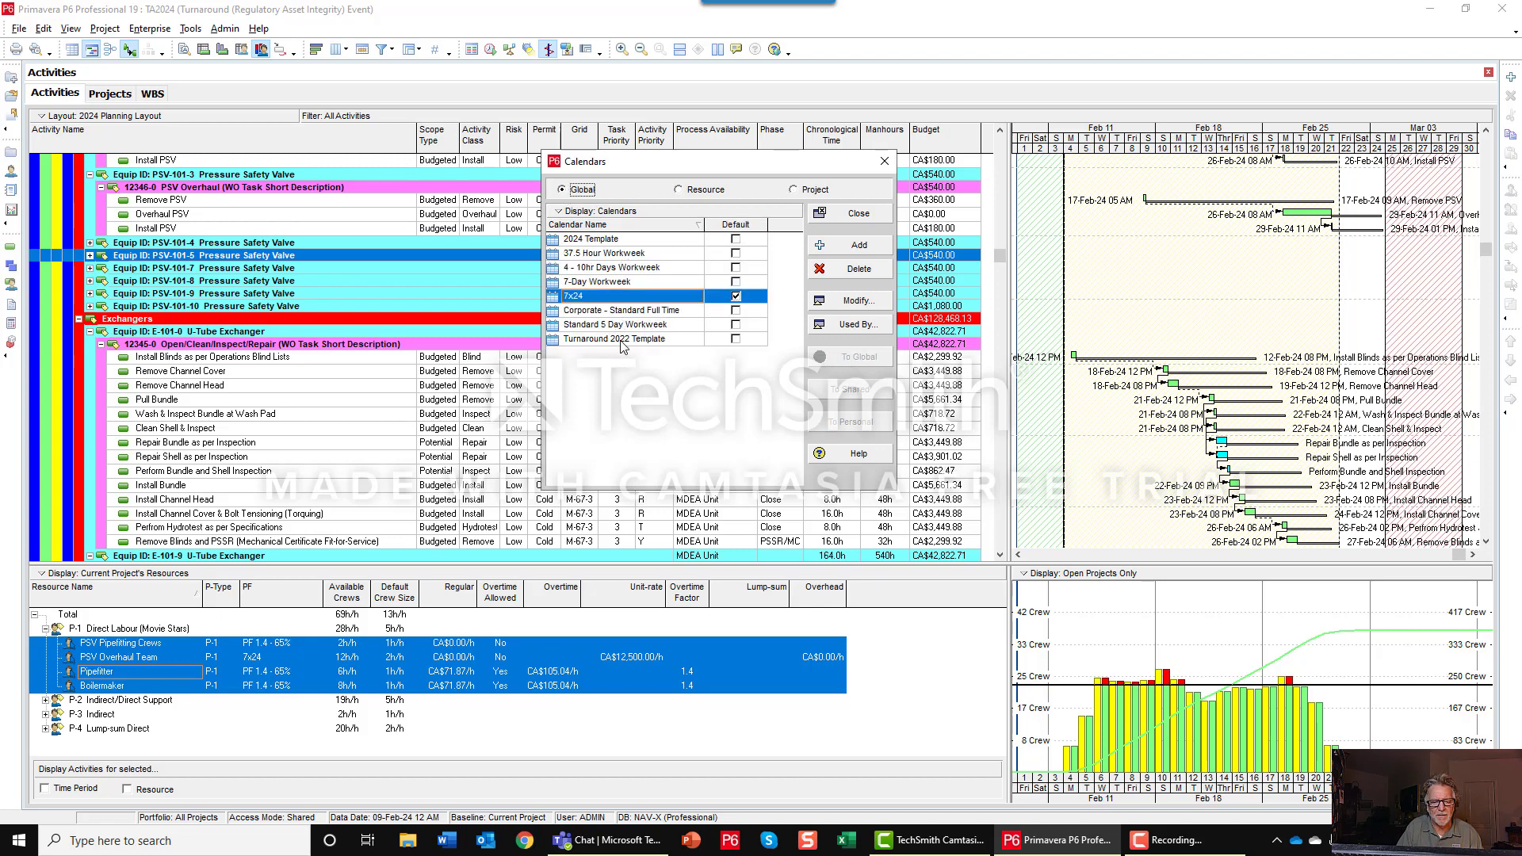
left_click(597, 241)
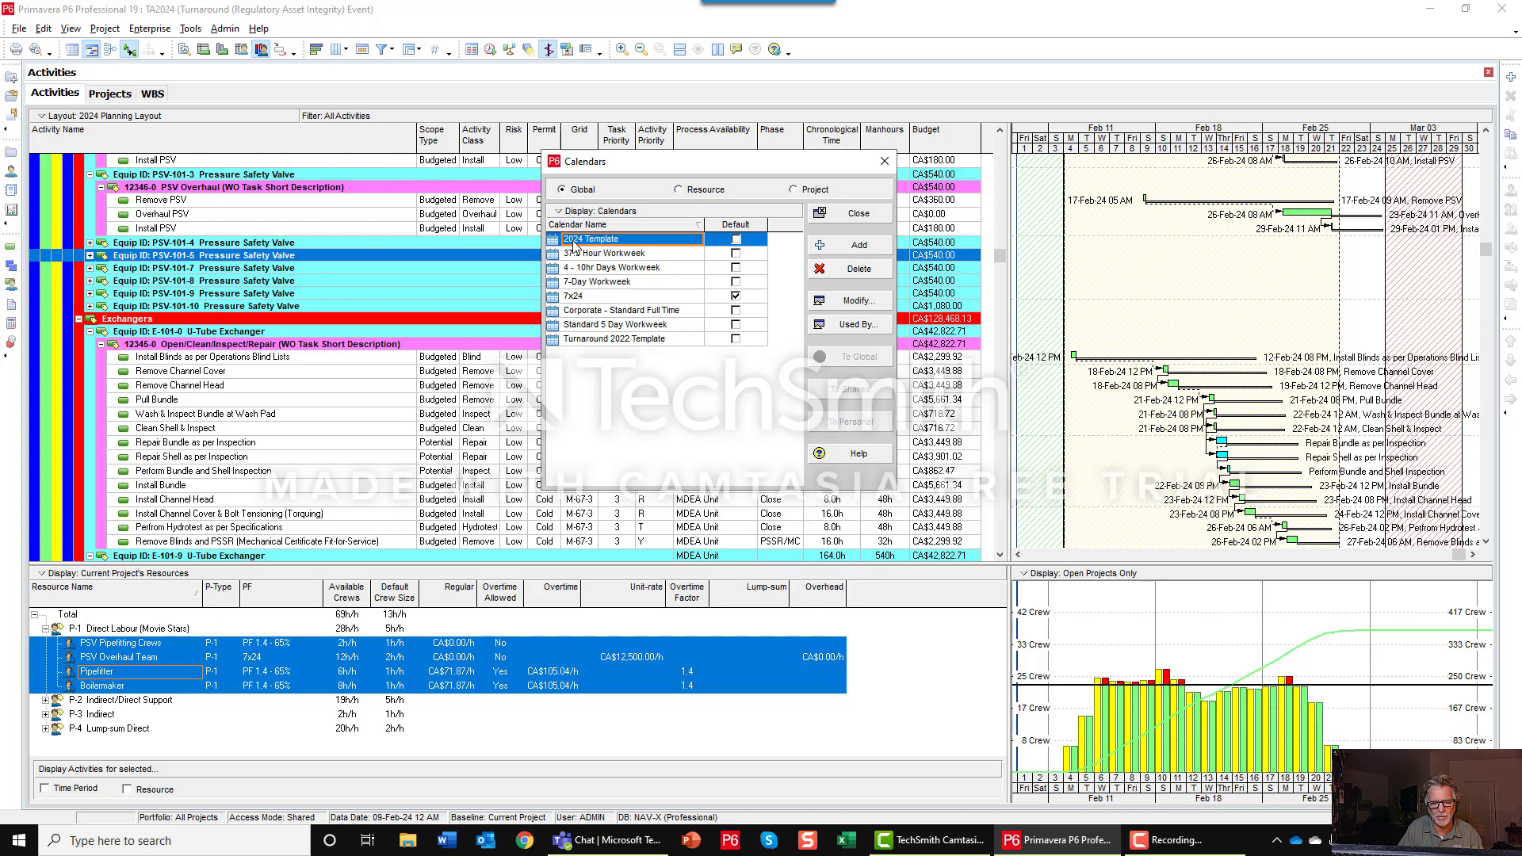
left_click(856, 301)
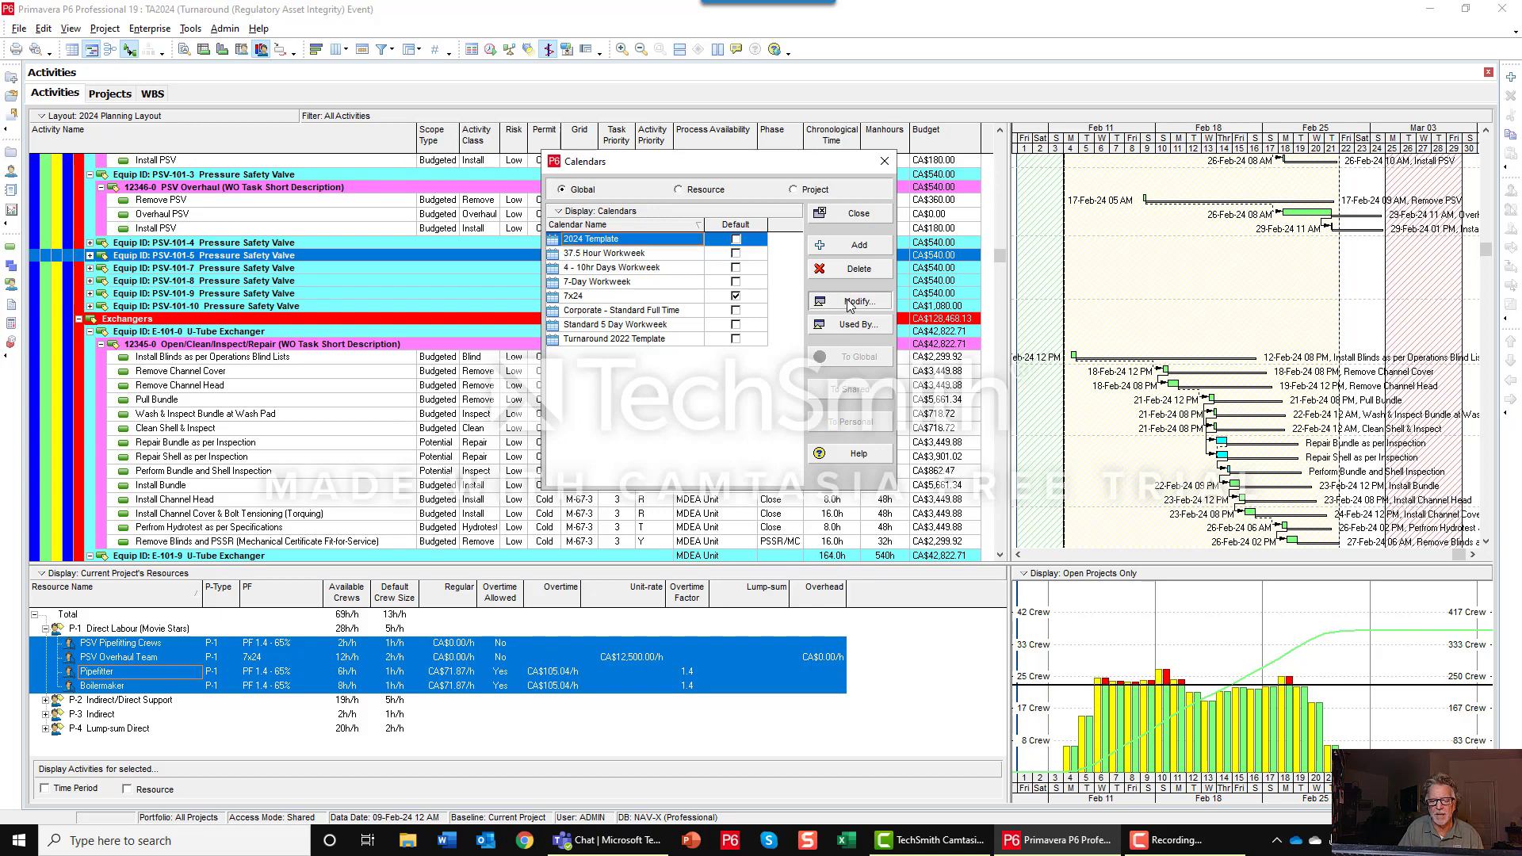
left_click(679, 312)
left_click(771, 314)
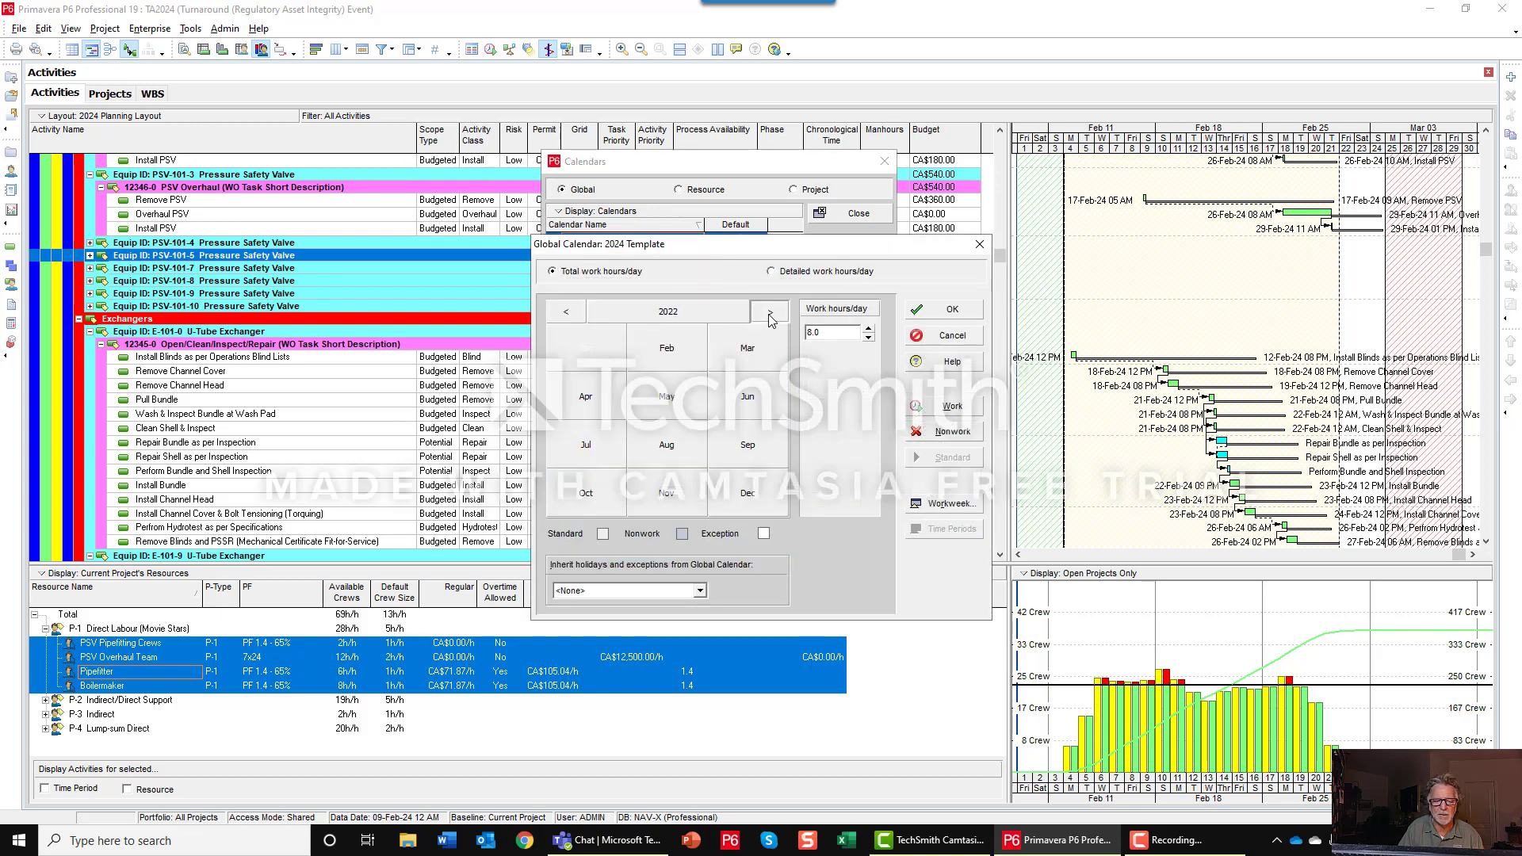
left_click(771, 314)
left_click(770, 313)
left_click(666, 348)
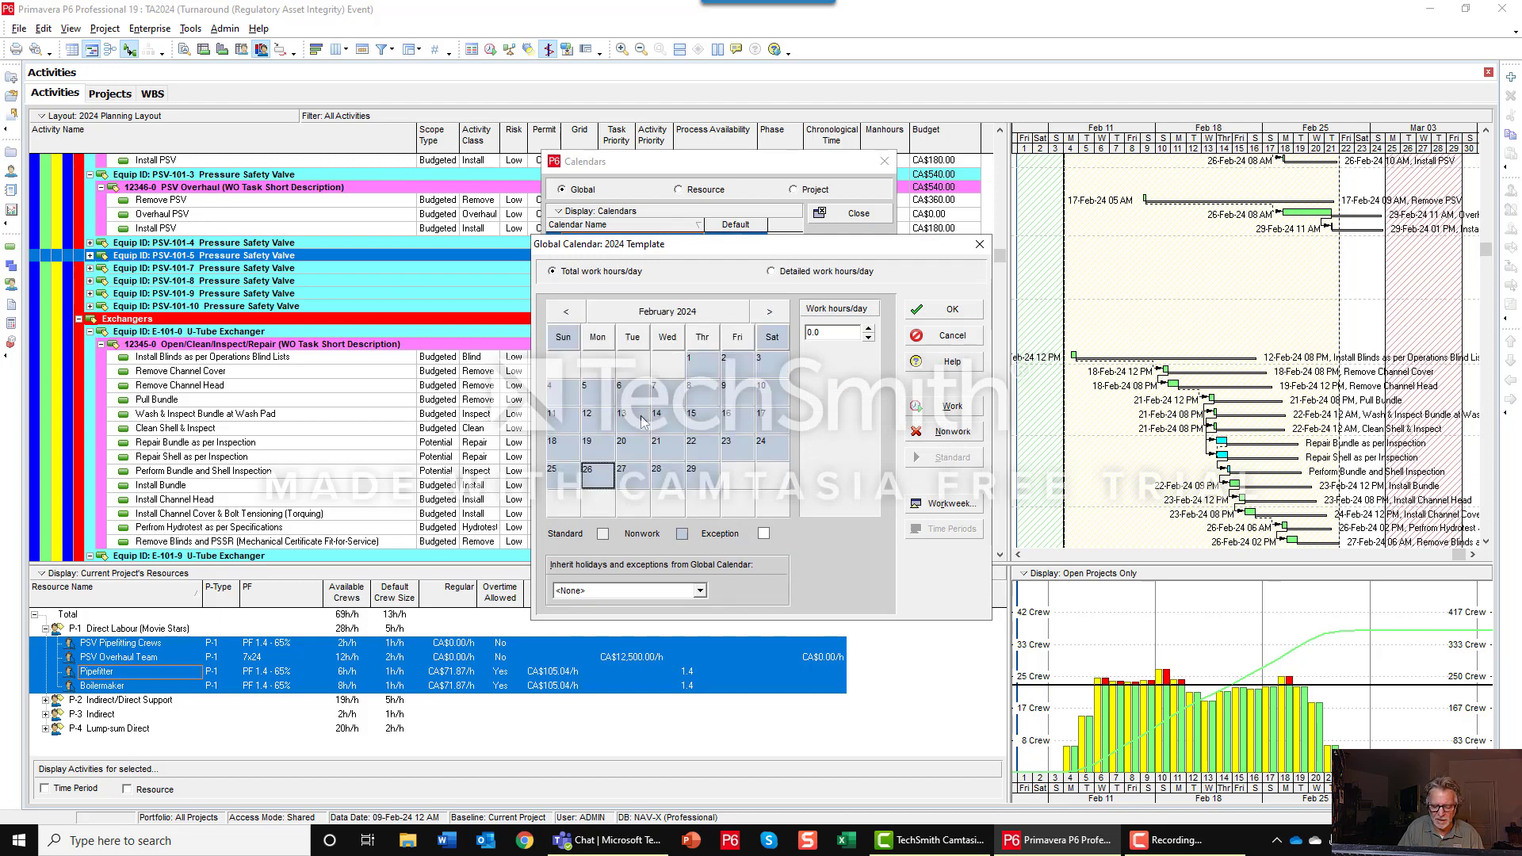
Step: Review the 2024 Template calendar month by month through January 2025, comparing it with December 2024, and close it without saving
left_click(769, 311)
left_click(769, 311)
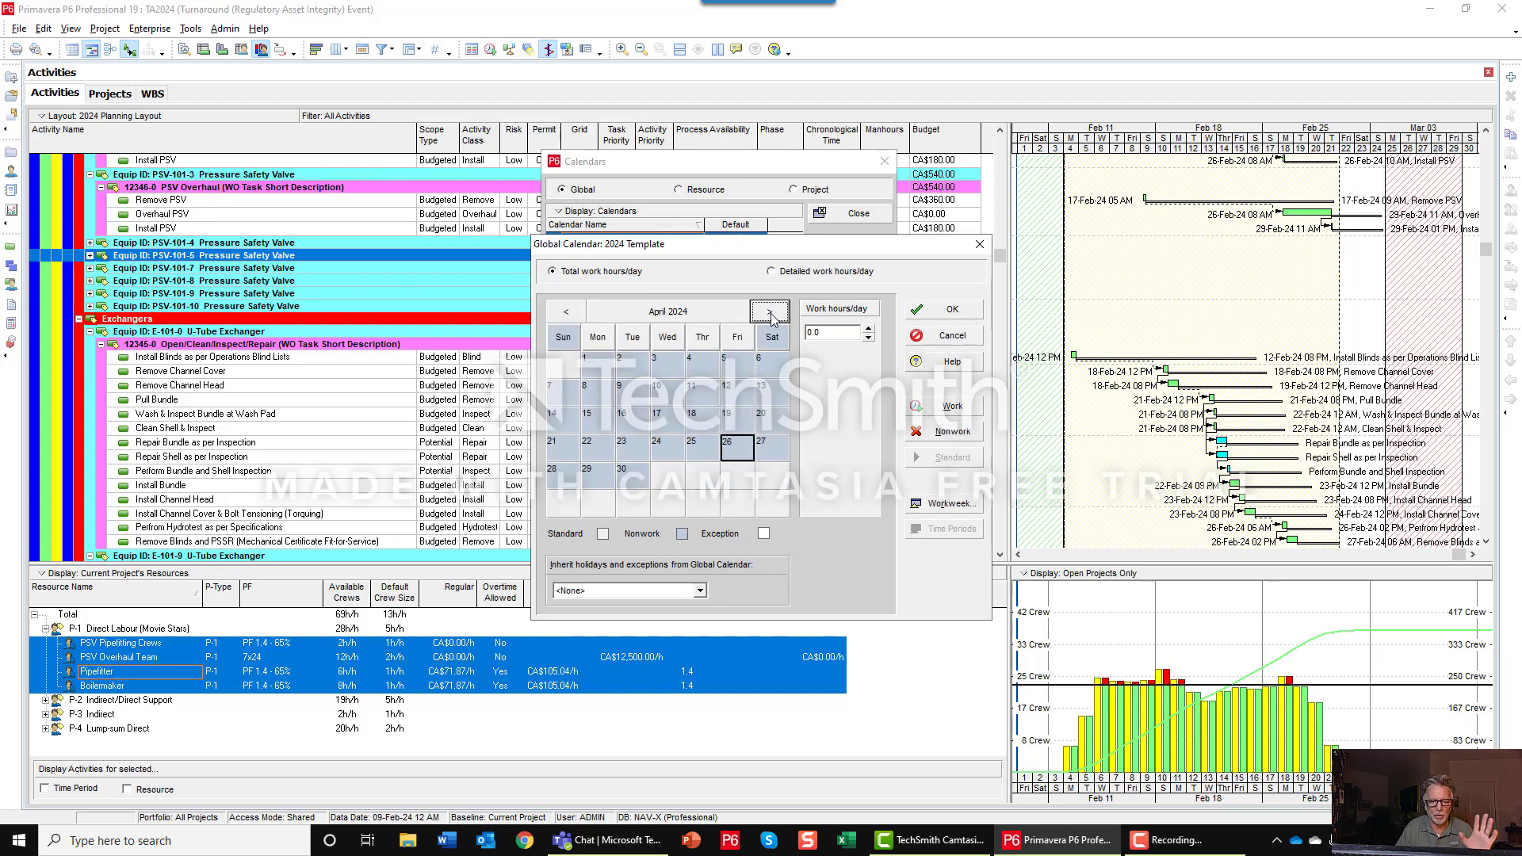
left_click(770, 312)
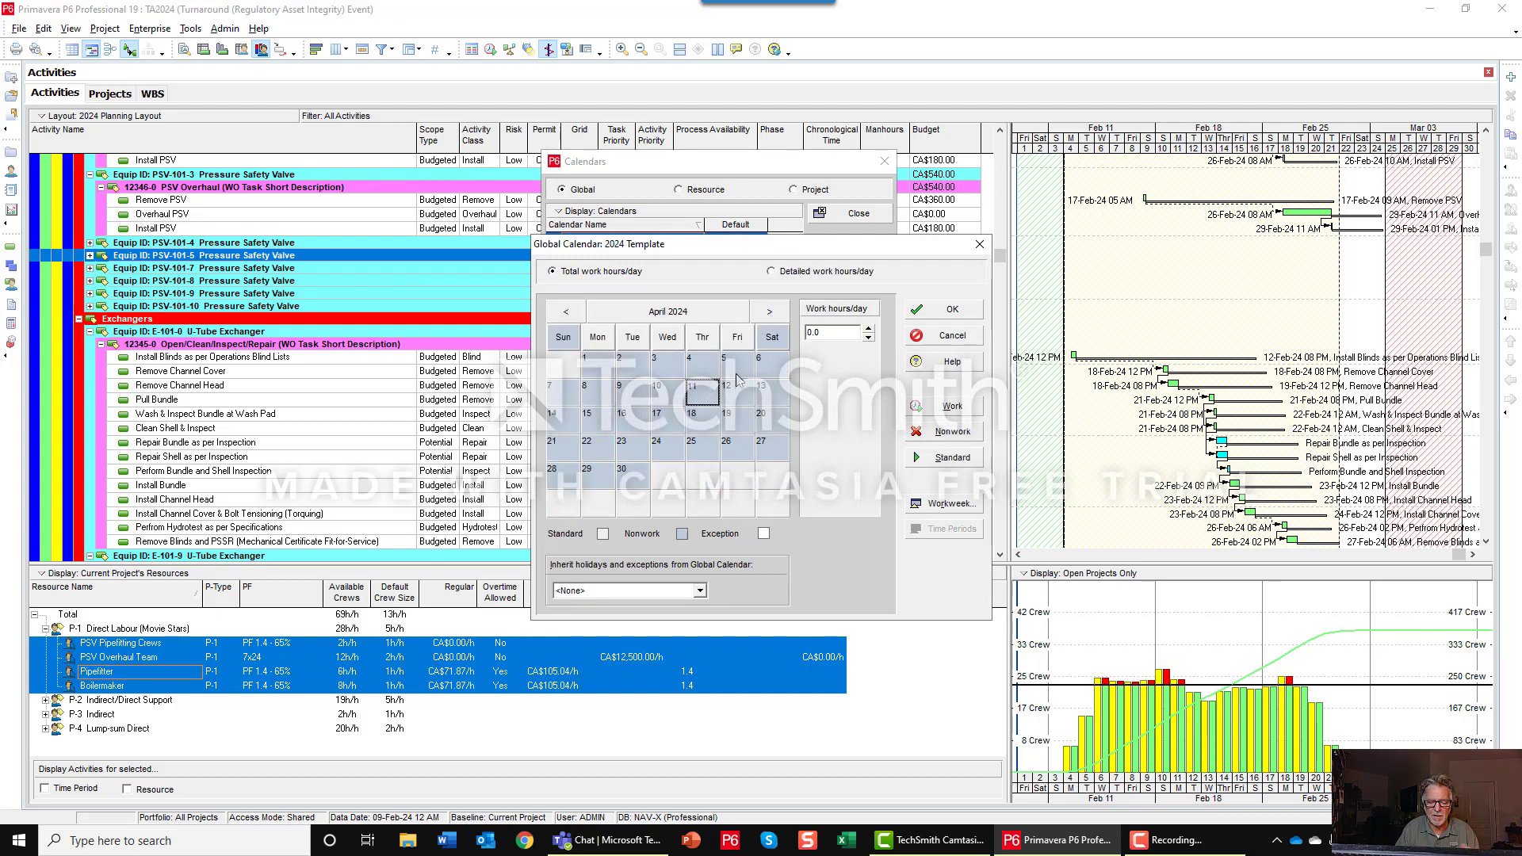
left_click(771, 311)
left_click(776, 312)
left_click(777, 312)
left_click(776, 312)
left_click(776, 312)
left_click(776, 312)
left_click(776, 312)
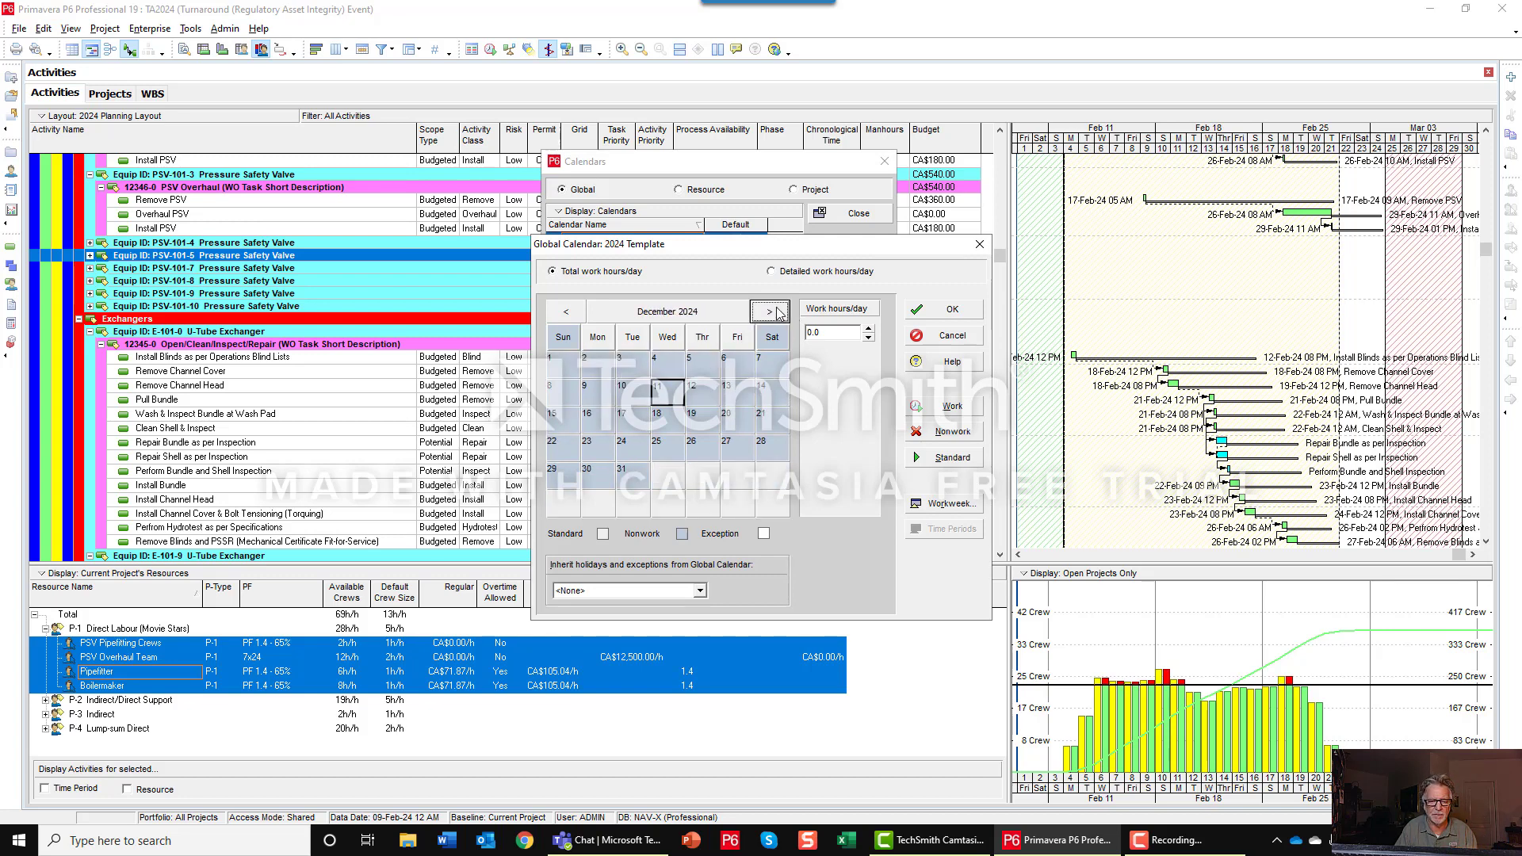
left_click(776, 313)
left_click(776, 312)
left_click(571, 314)
left_click(571, 314)
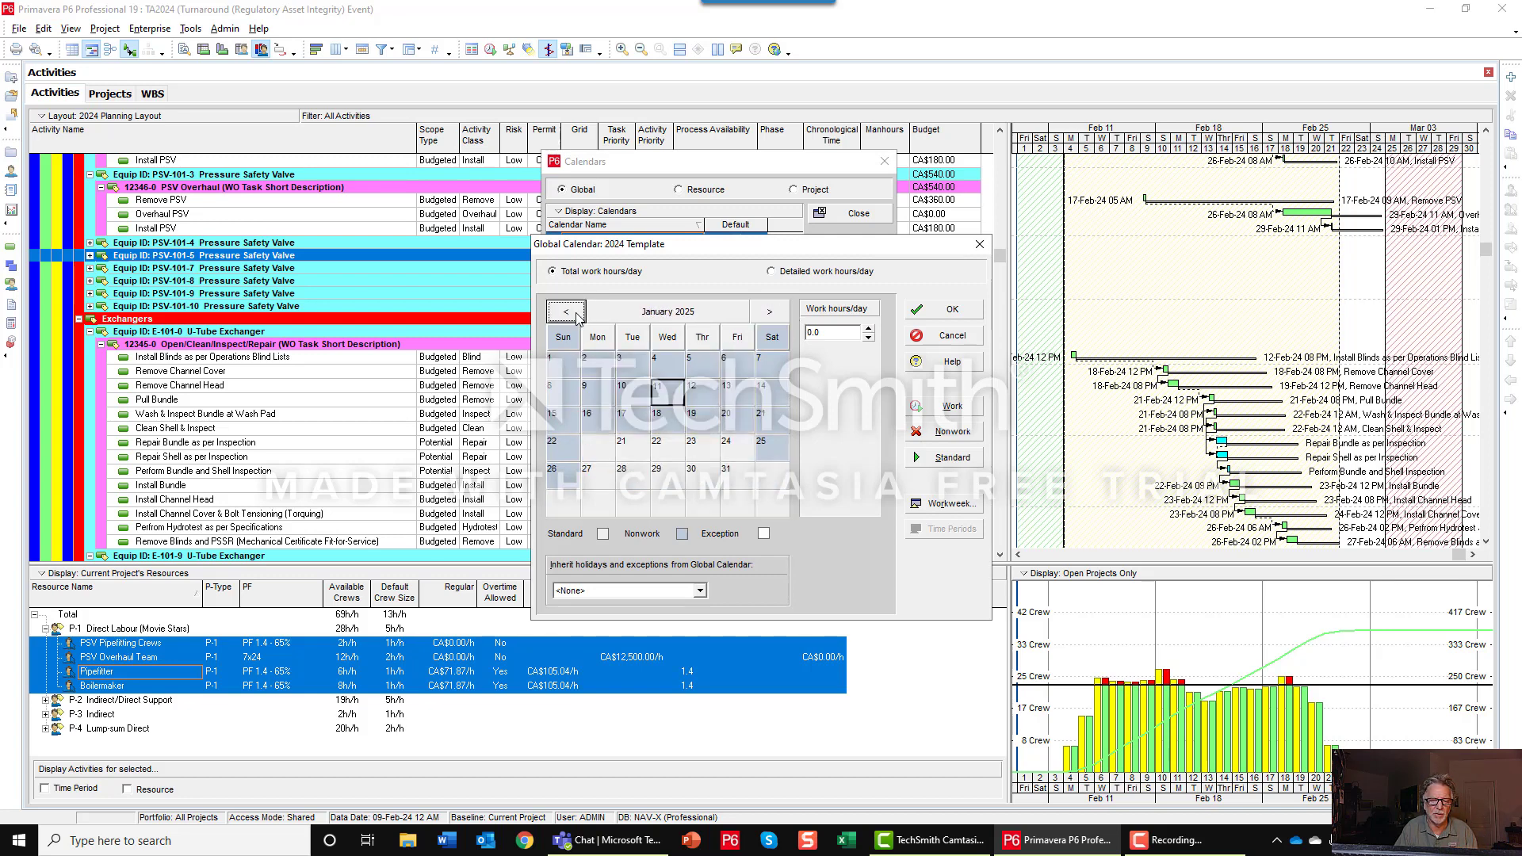
left_click(774, 314)
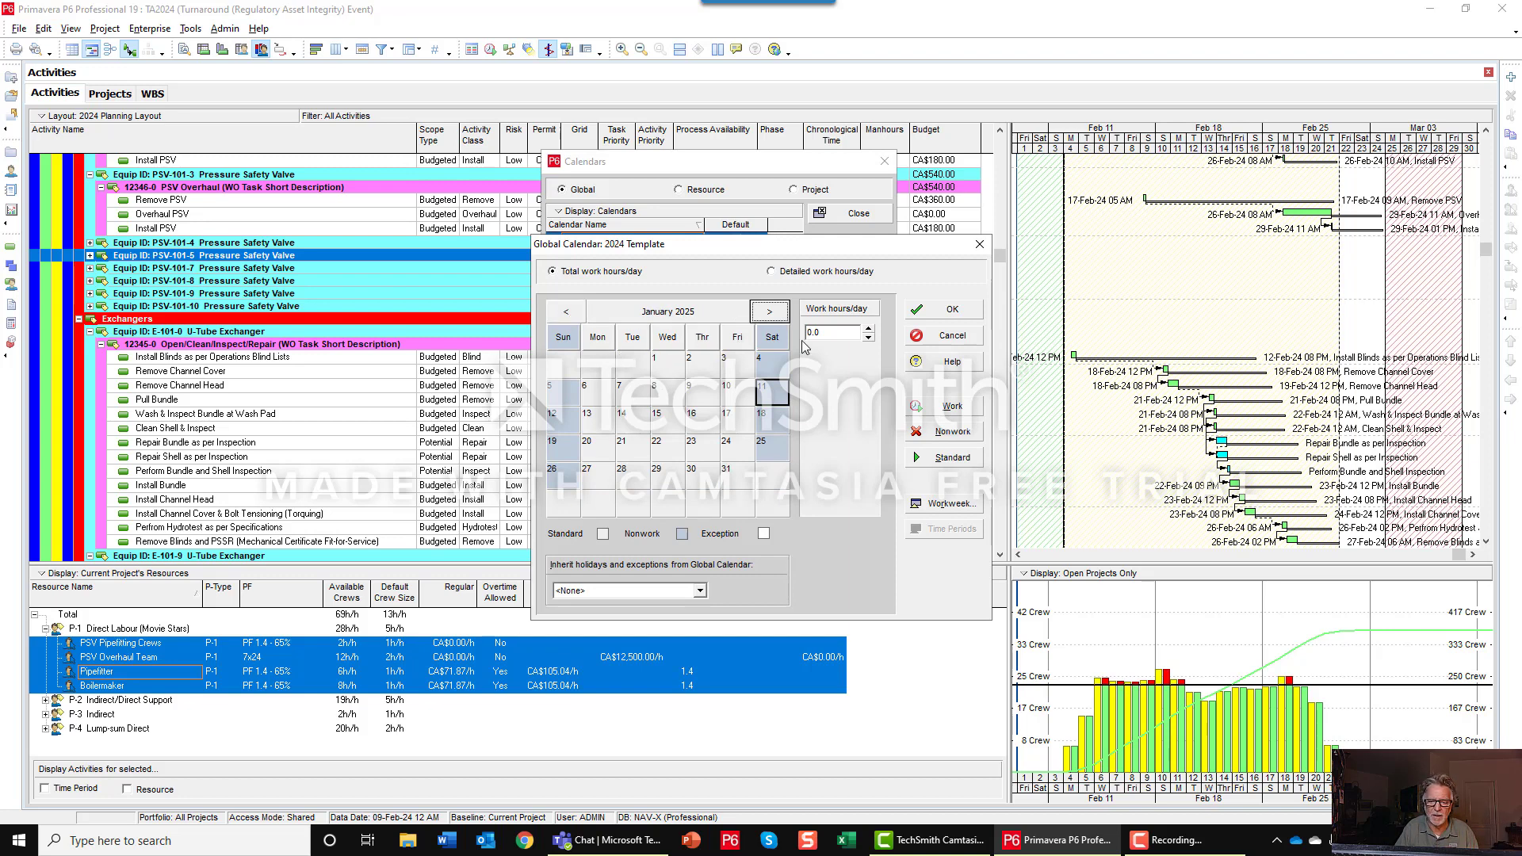
left_click(955, 335)
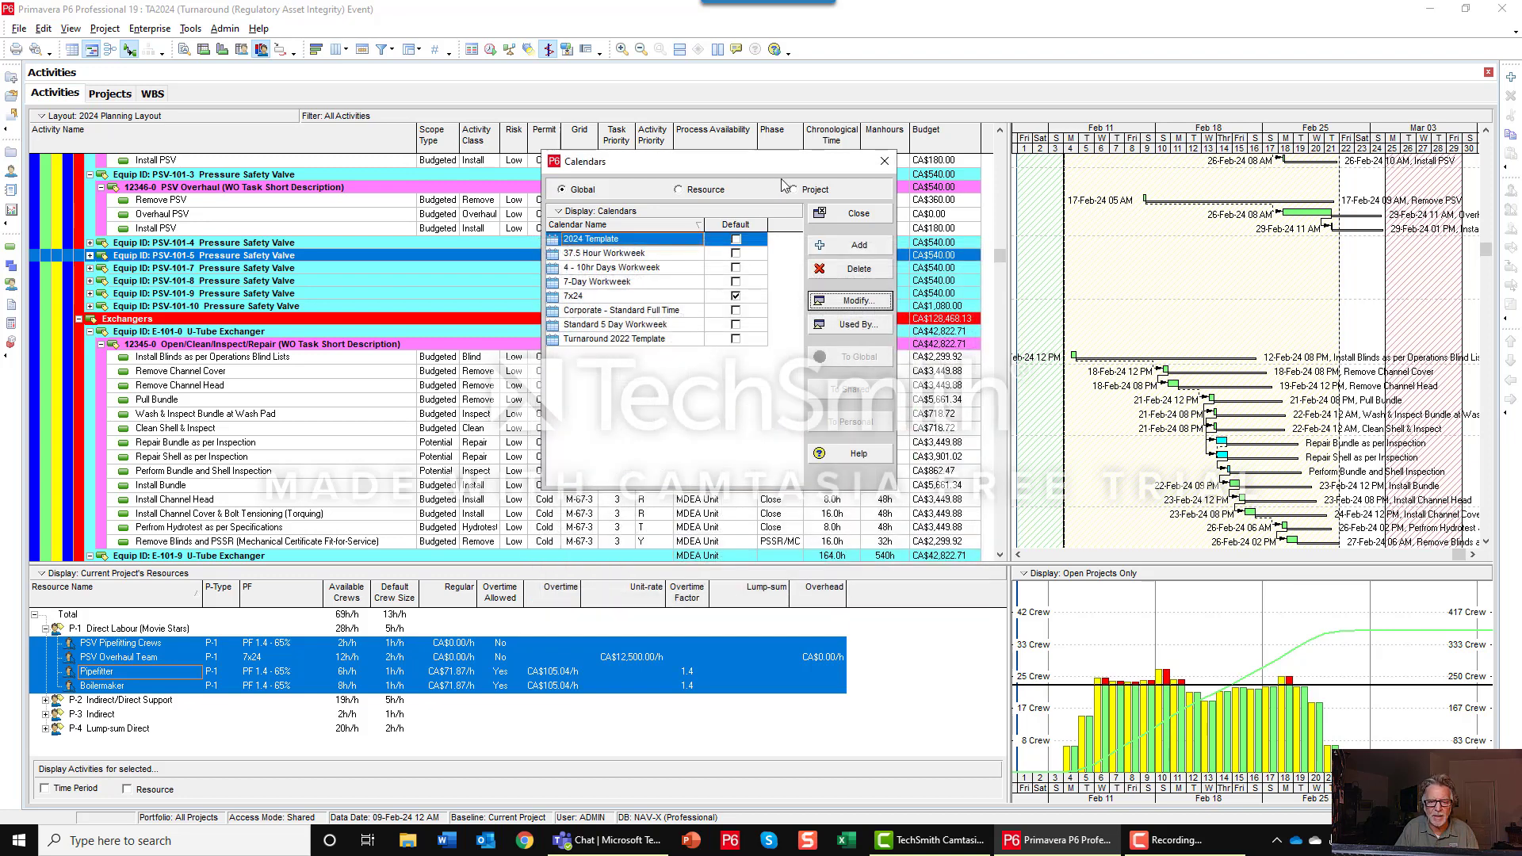
Step: Open the MDEA Unit project calendar at February 2024 and inspect the work hours on February 12 and February 5
left_click(793, 190)
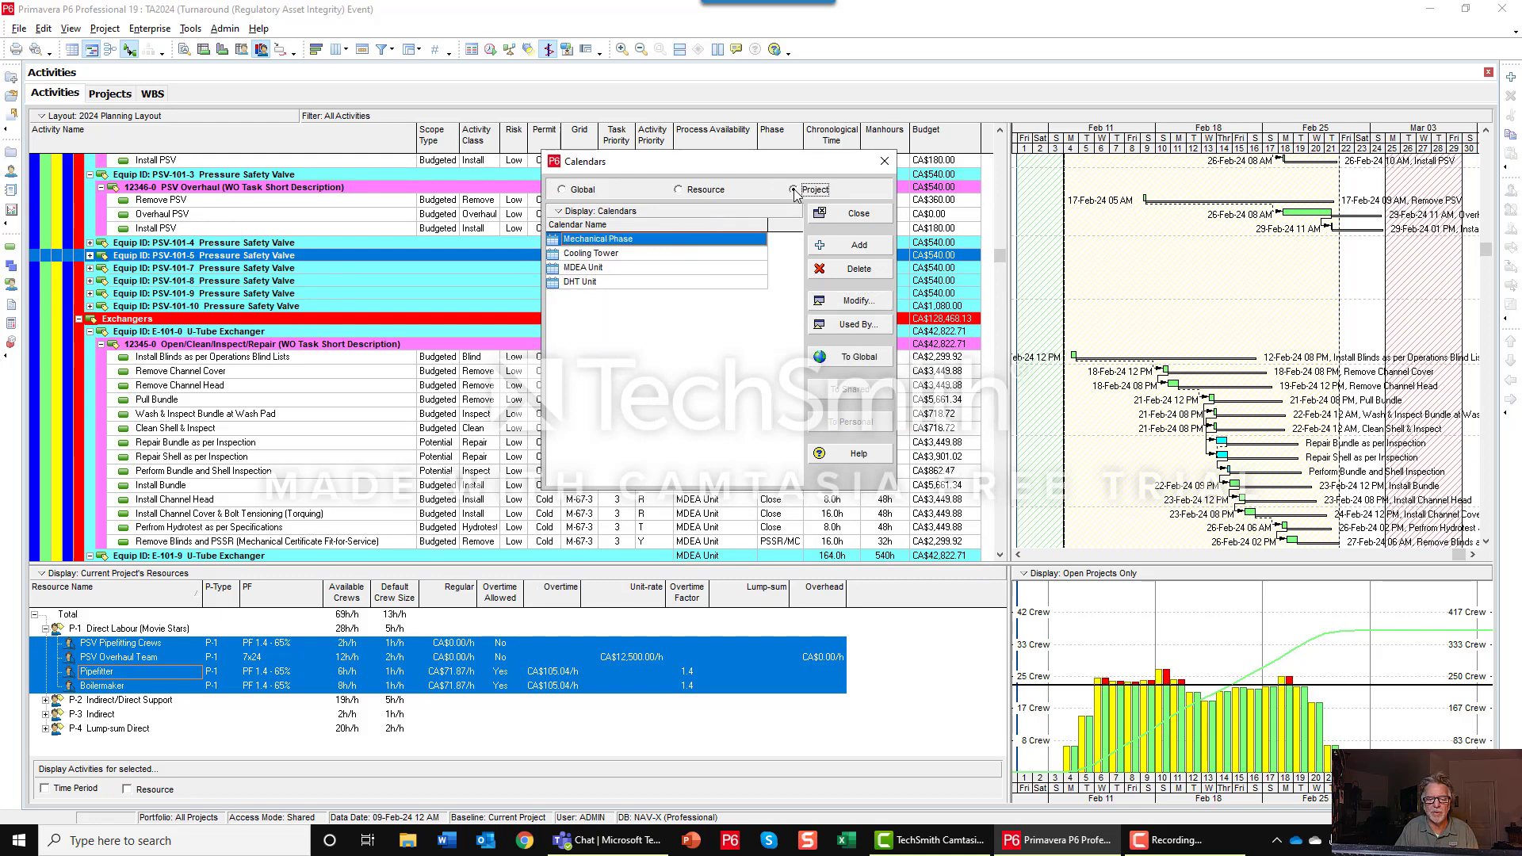
left_click(603, 268)
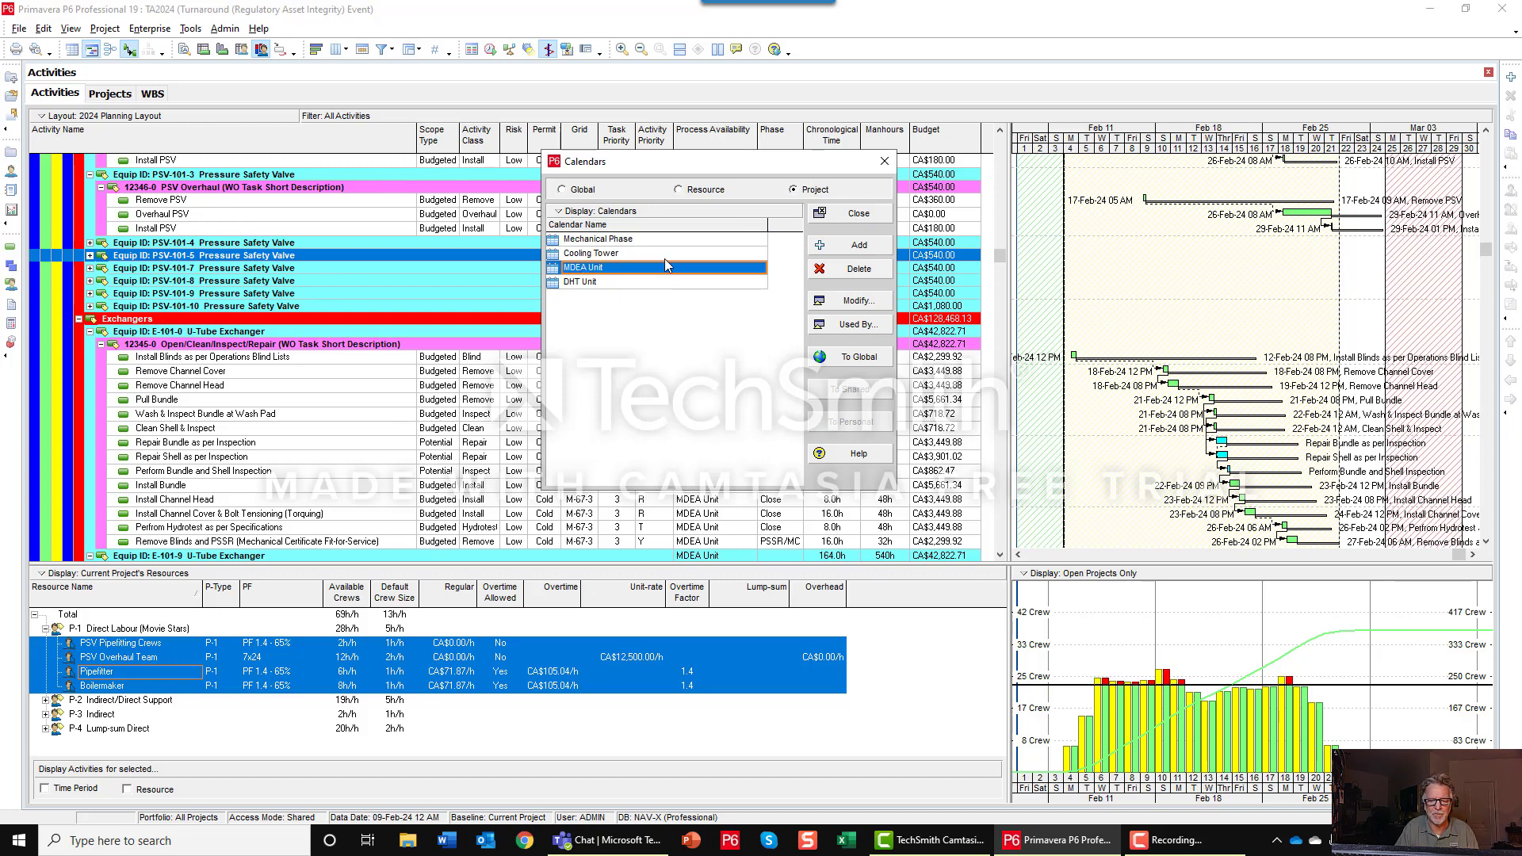
left_click(840, 303)
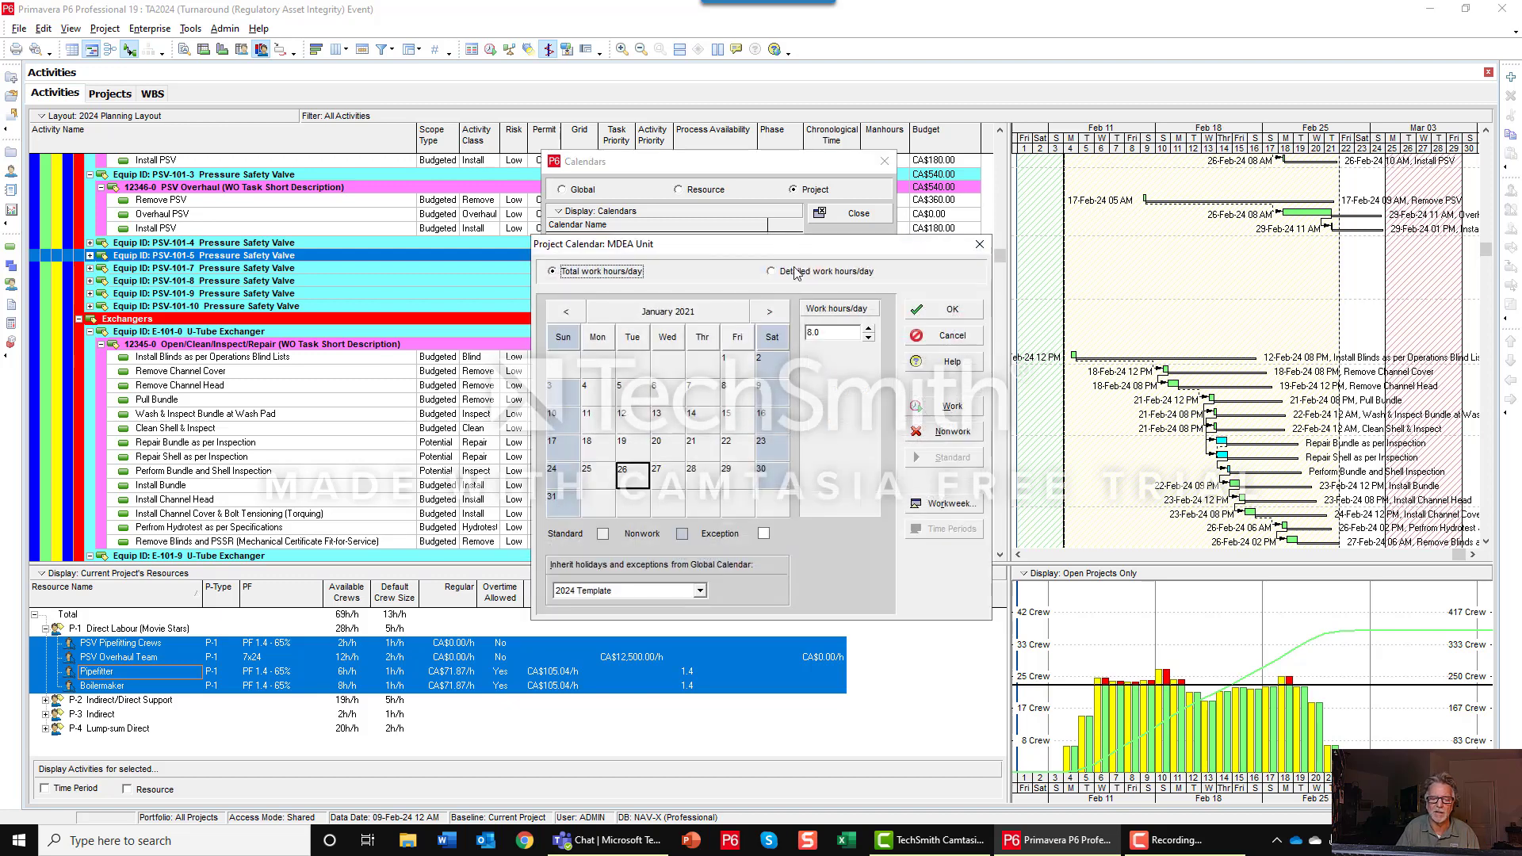
left_click(668, 311)
left_click(769, 312)
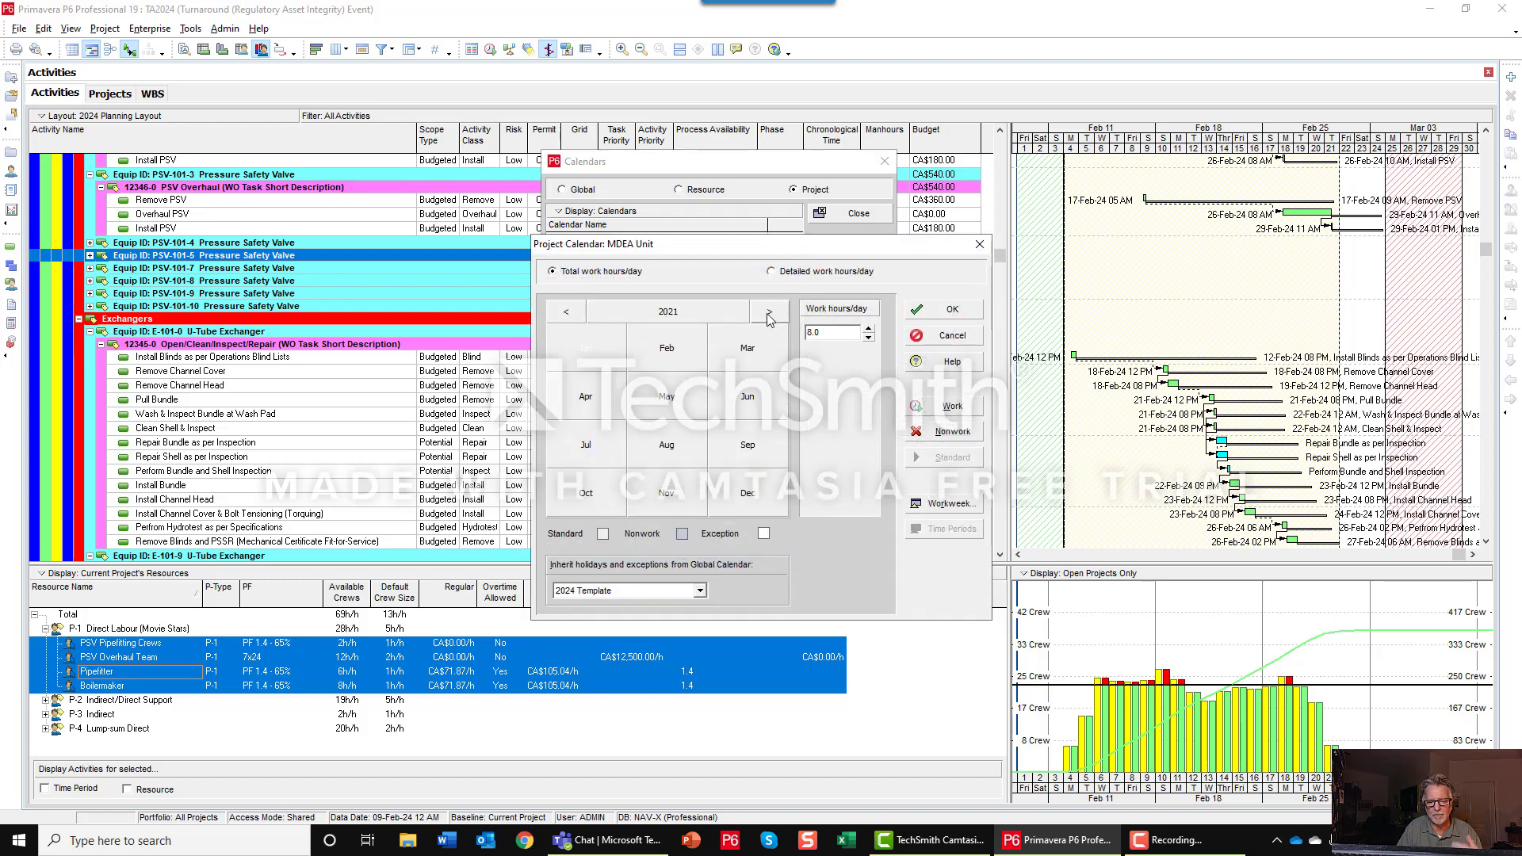
left_click(769, 311)
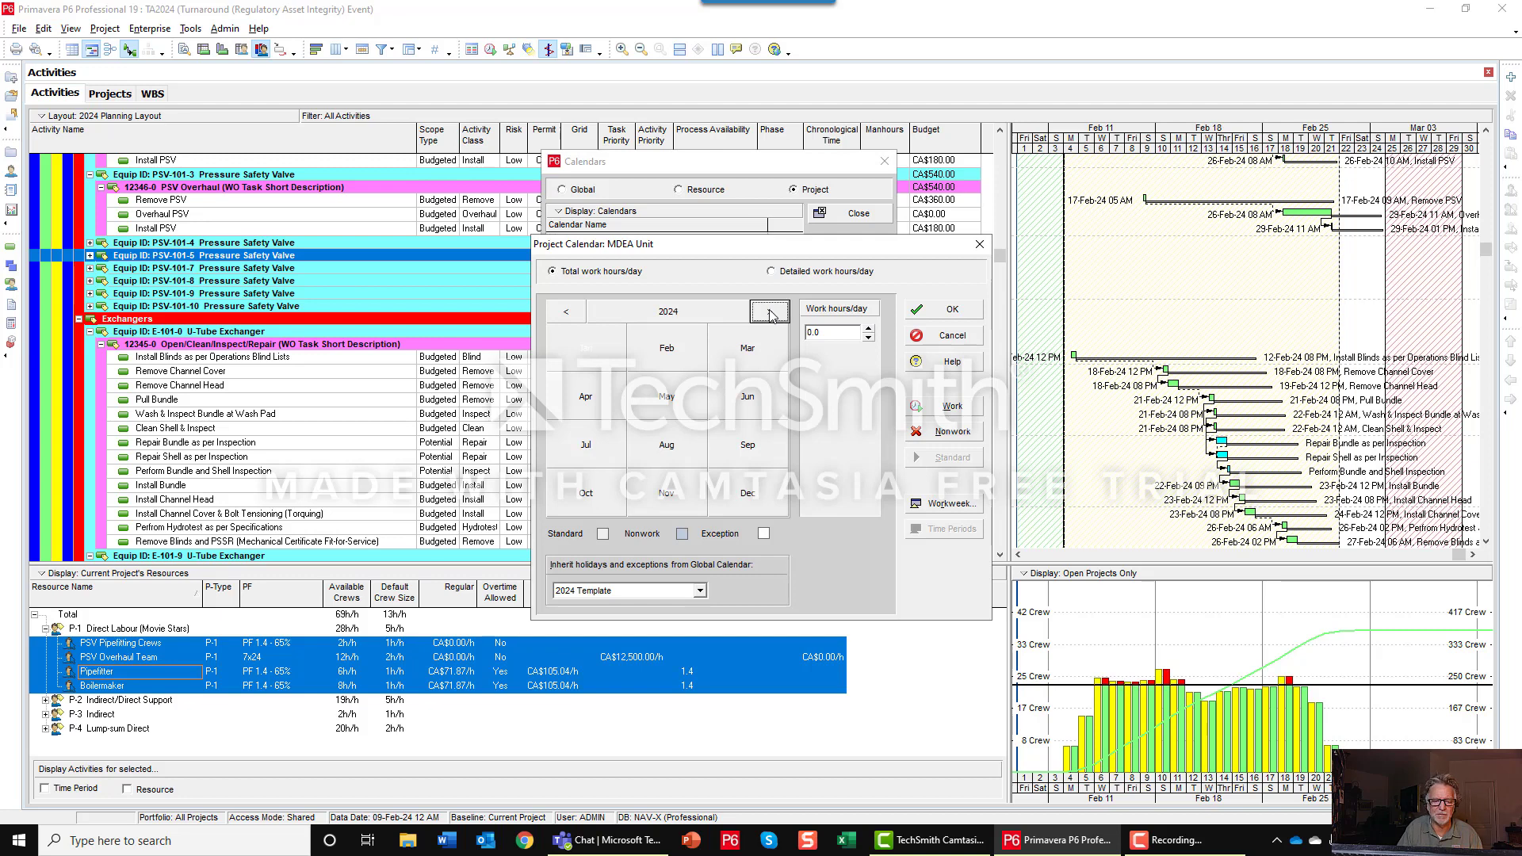
left_click(666, 348)
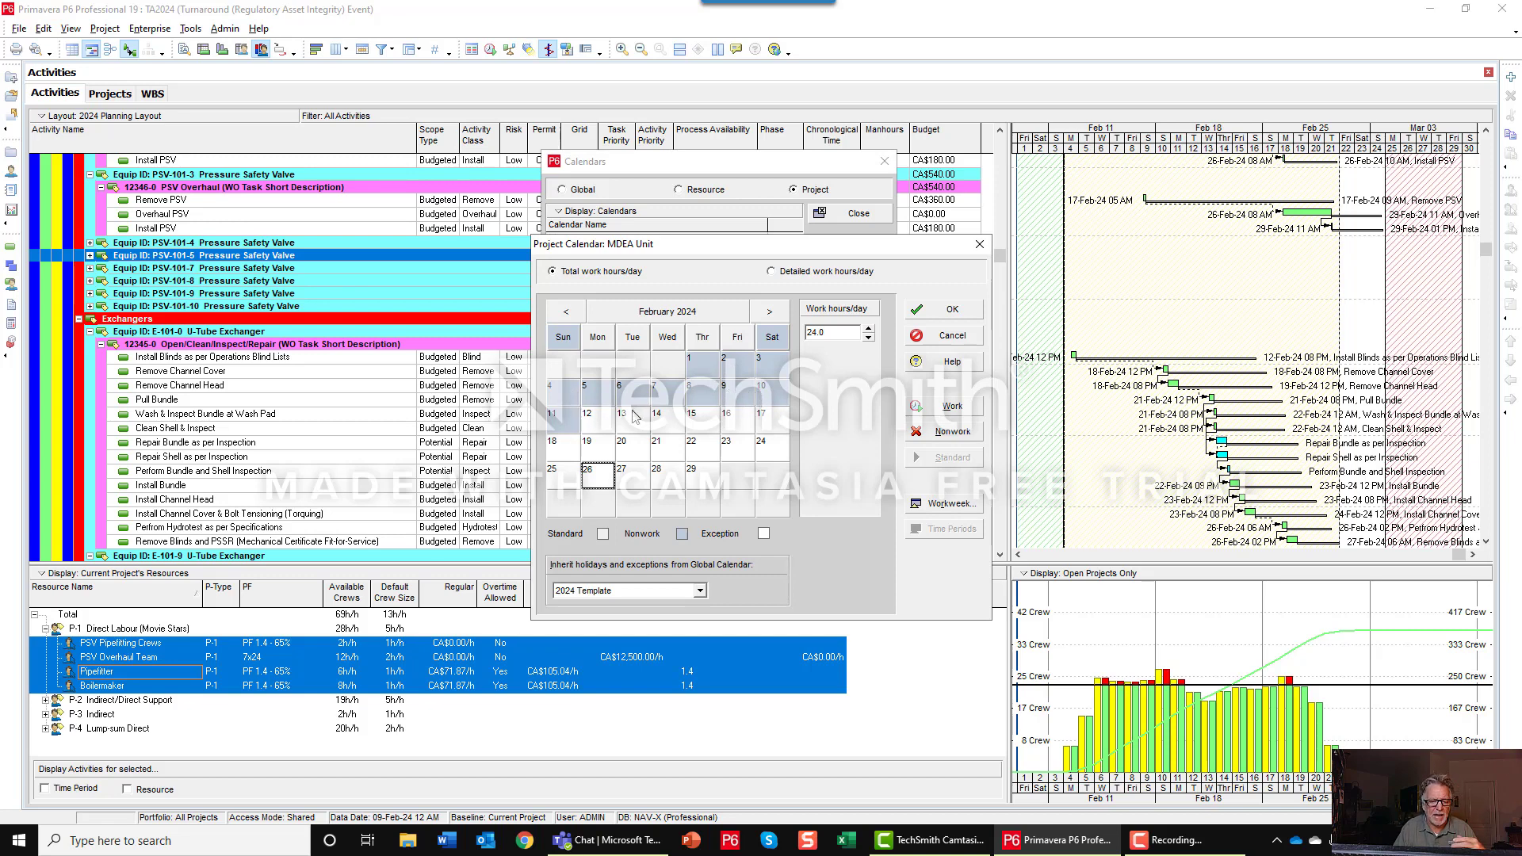
left_click(597, 420)
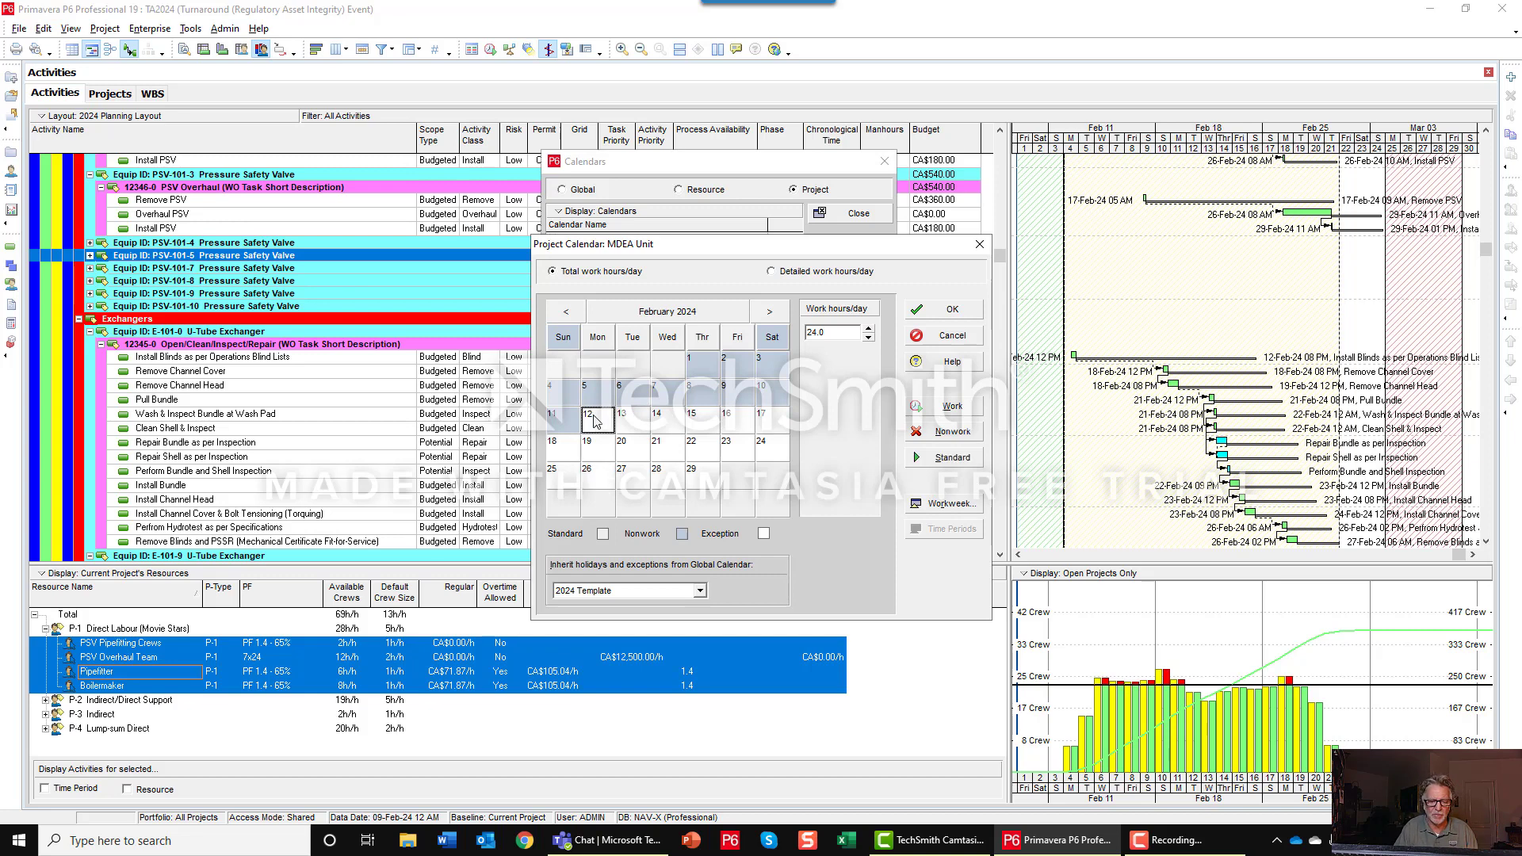
left_click(596, 397)
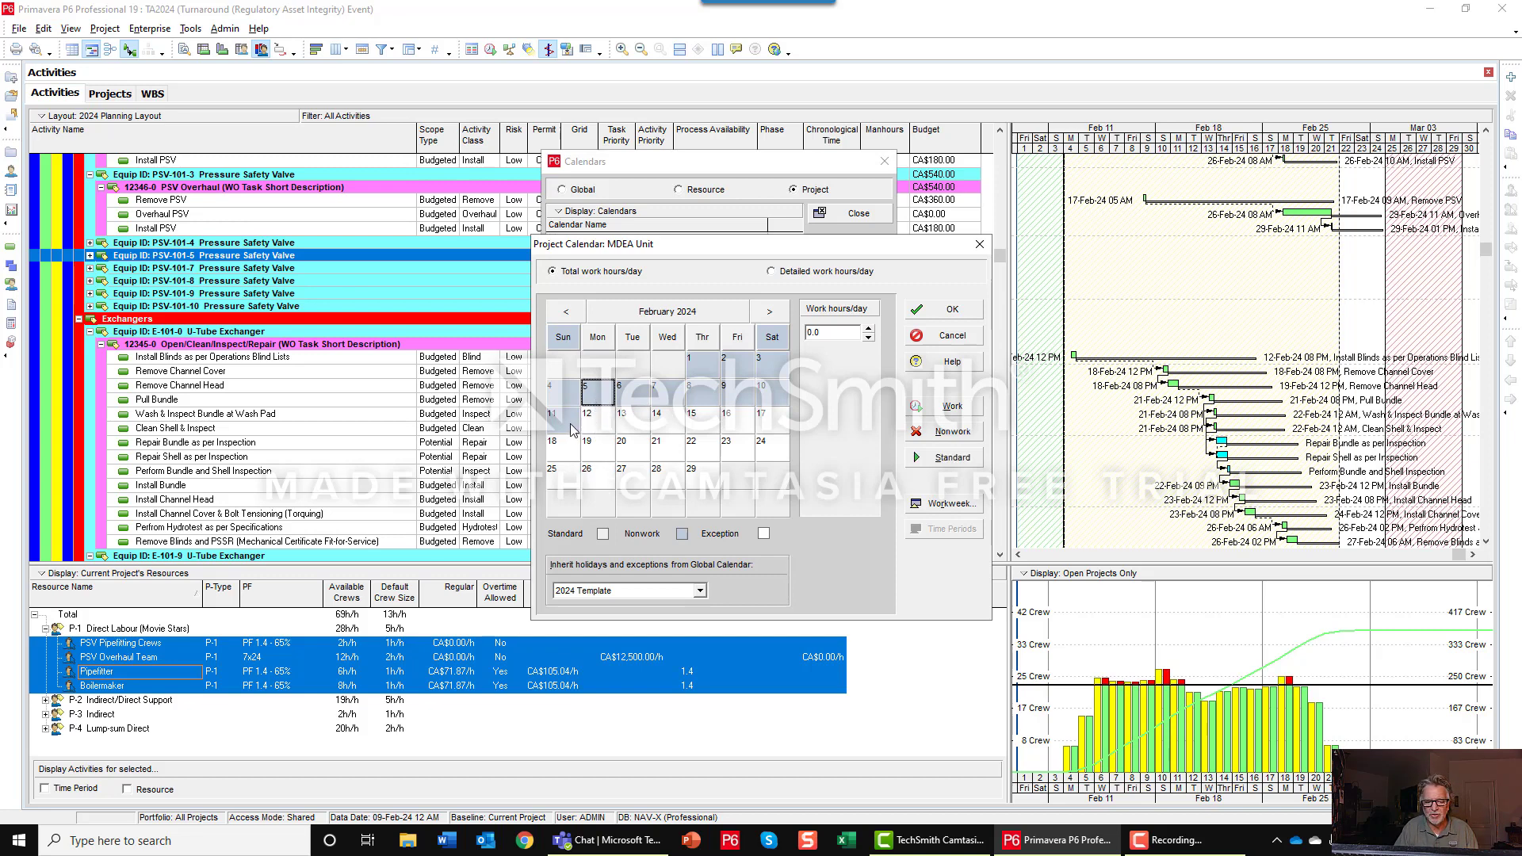
Step: Check the MDEA Unit calendar's work hours for February 11 and February 12–29, compare March 2024, and close the calendars without saving
left_click(570, 424)
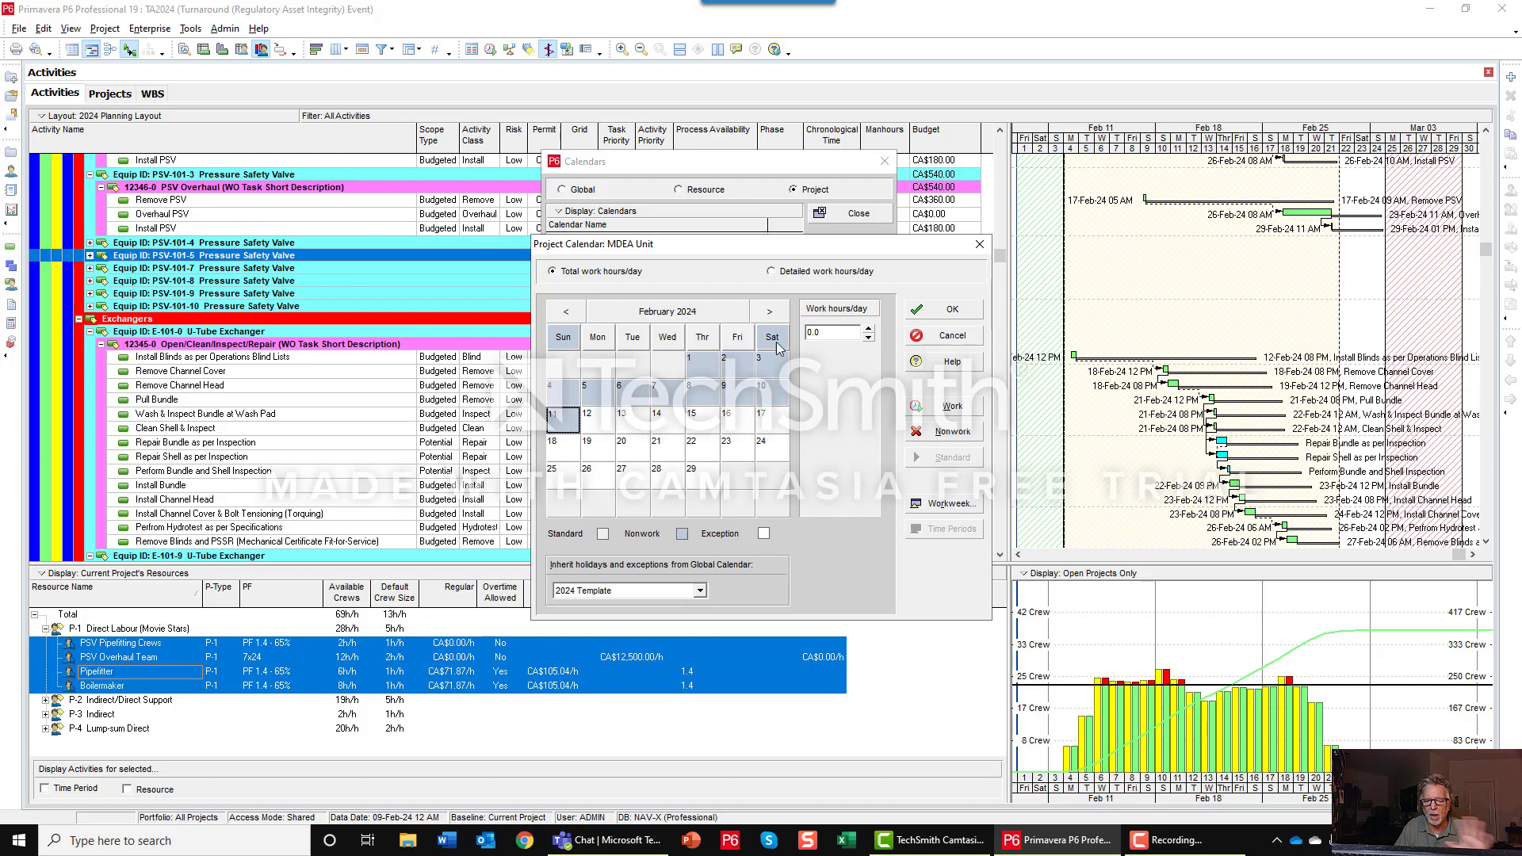
left_click(595, 420)
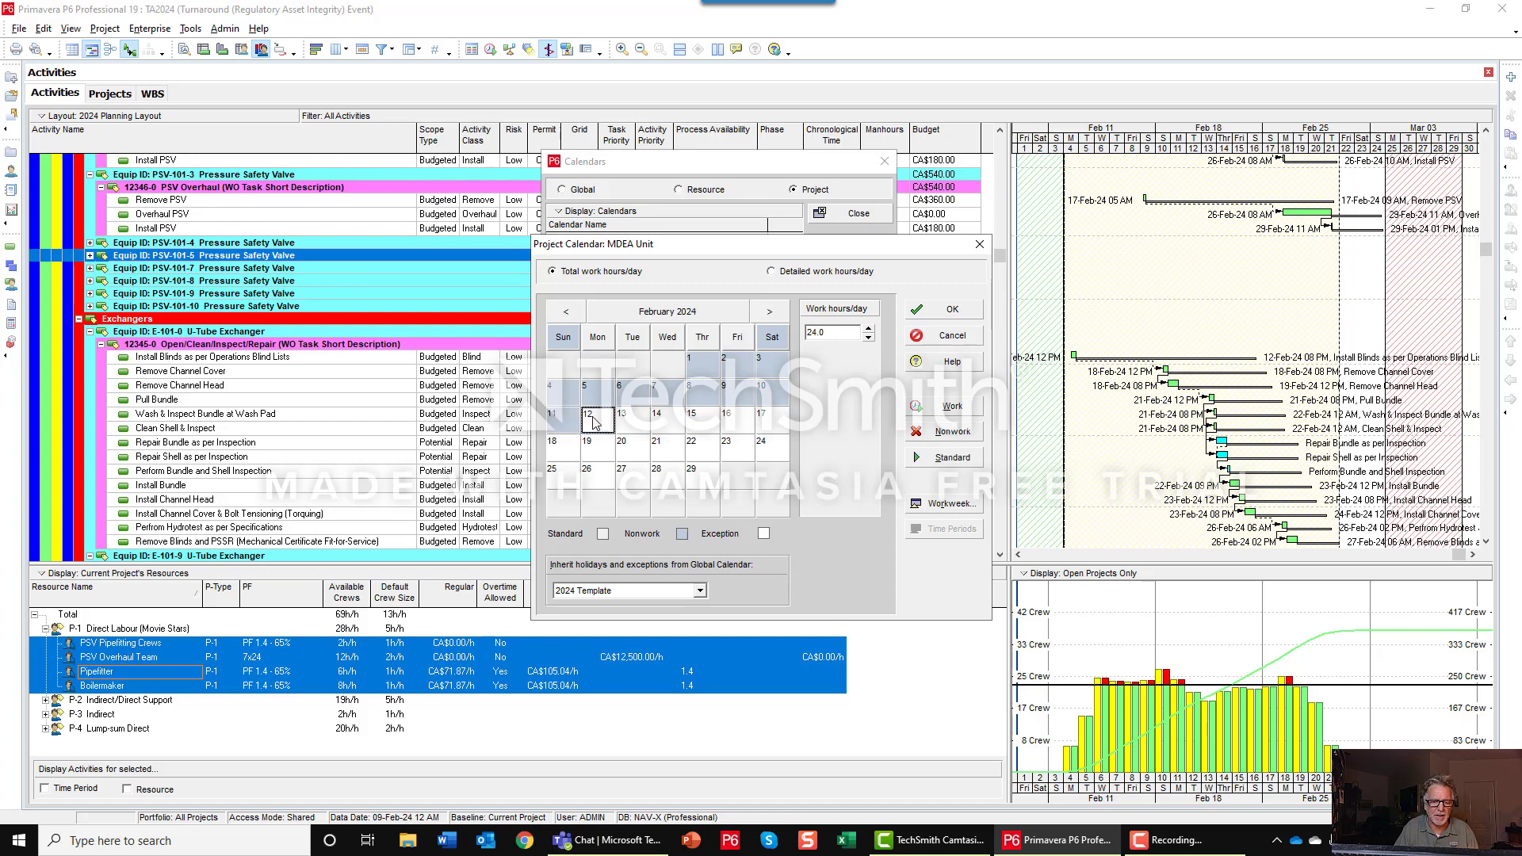
left_click(702, 479, "shift")
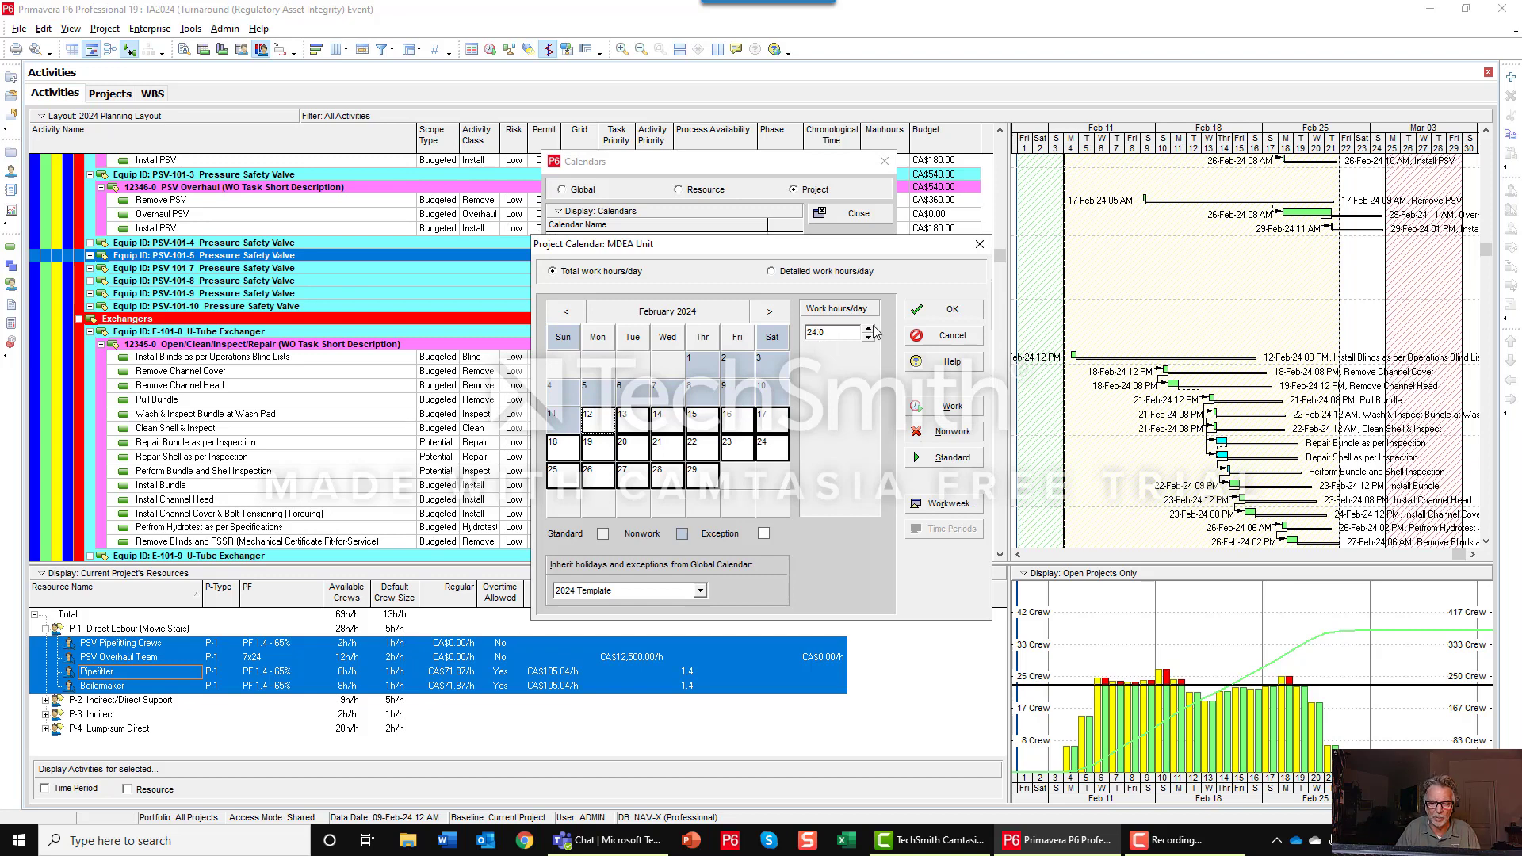
left_click(769, 312)
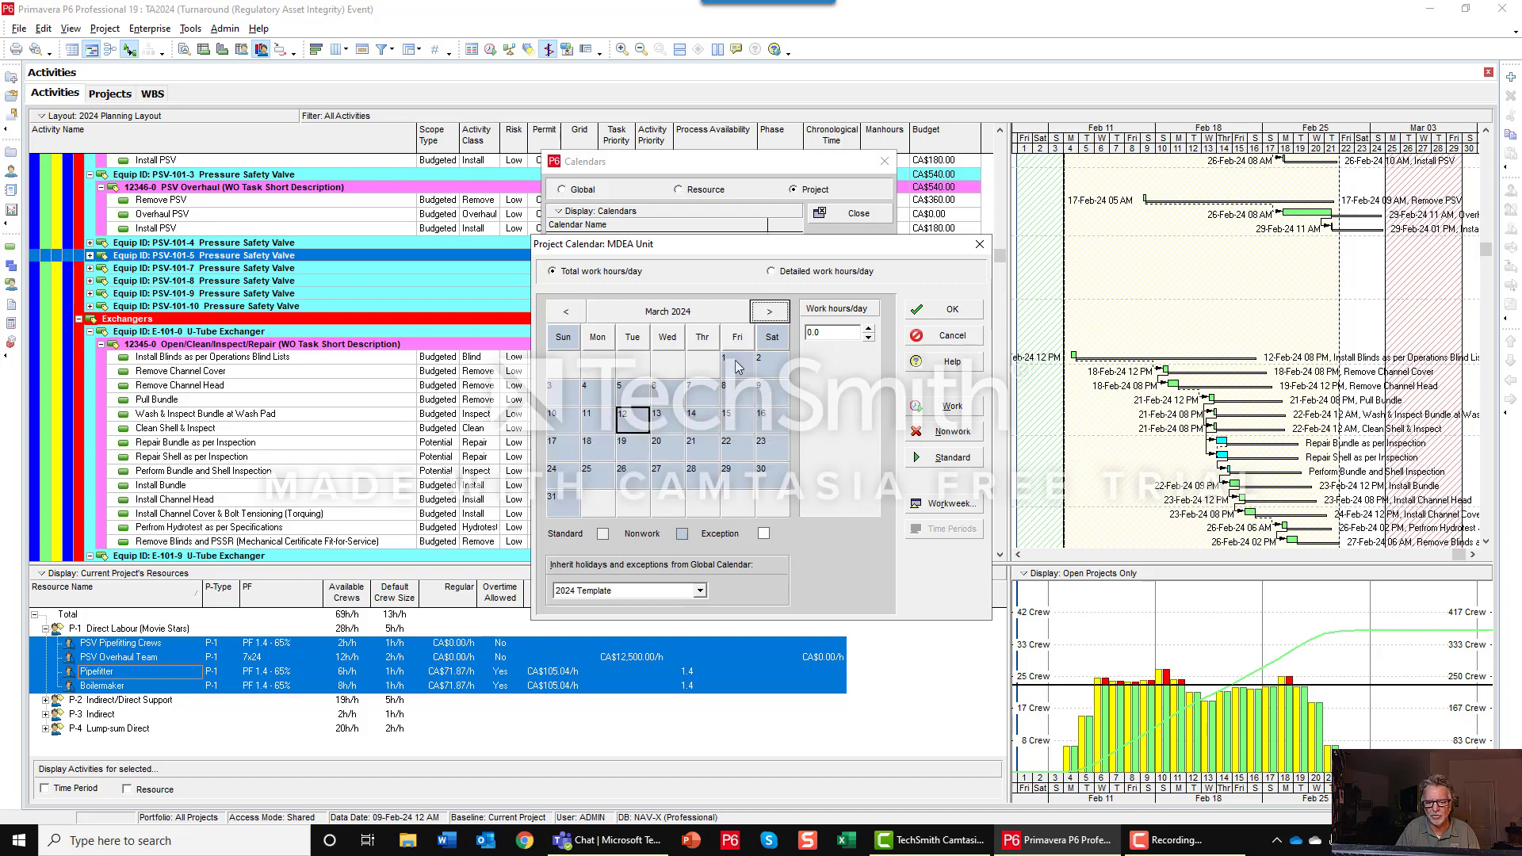
left_click(566, 311)
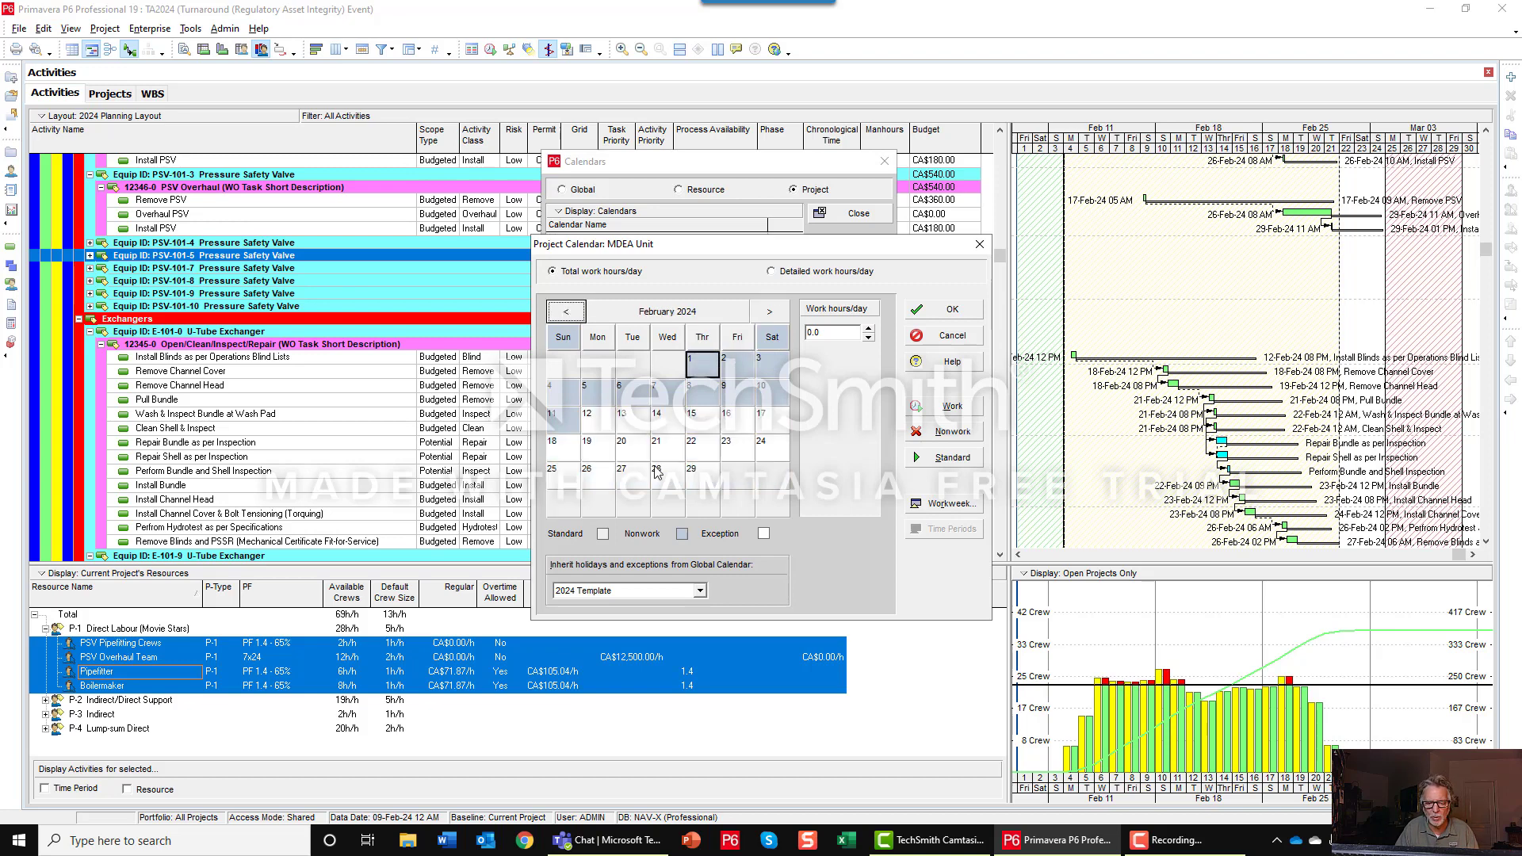
left_click(951, 335)
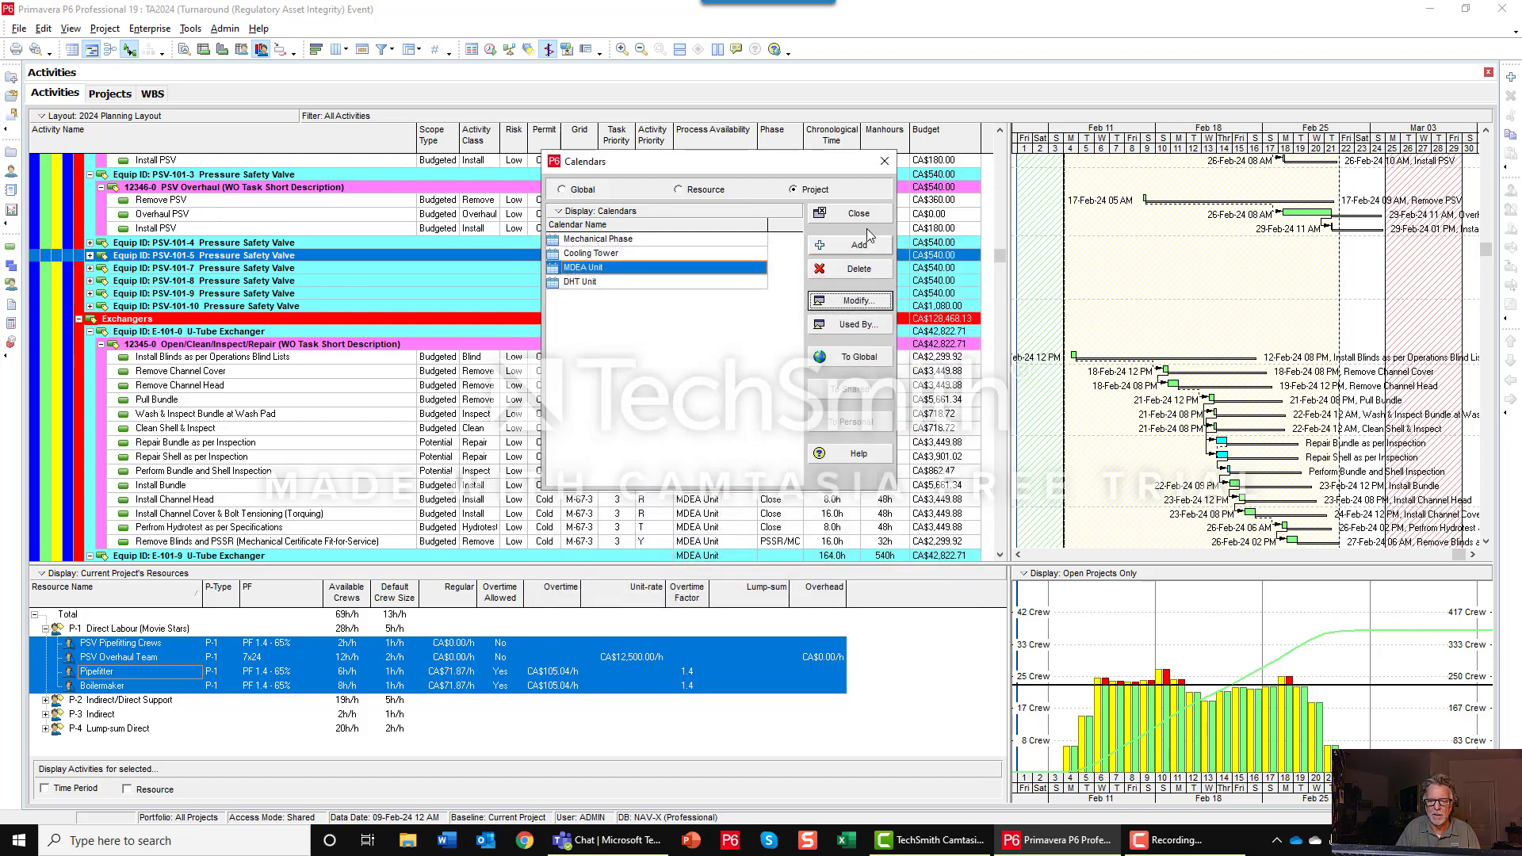
left_click(859, 214)
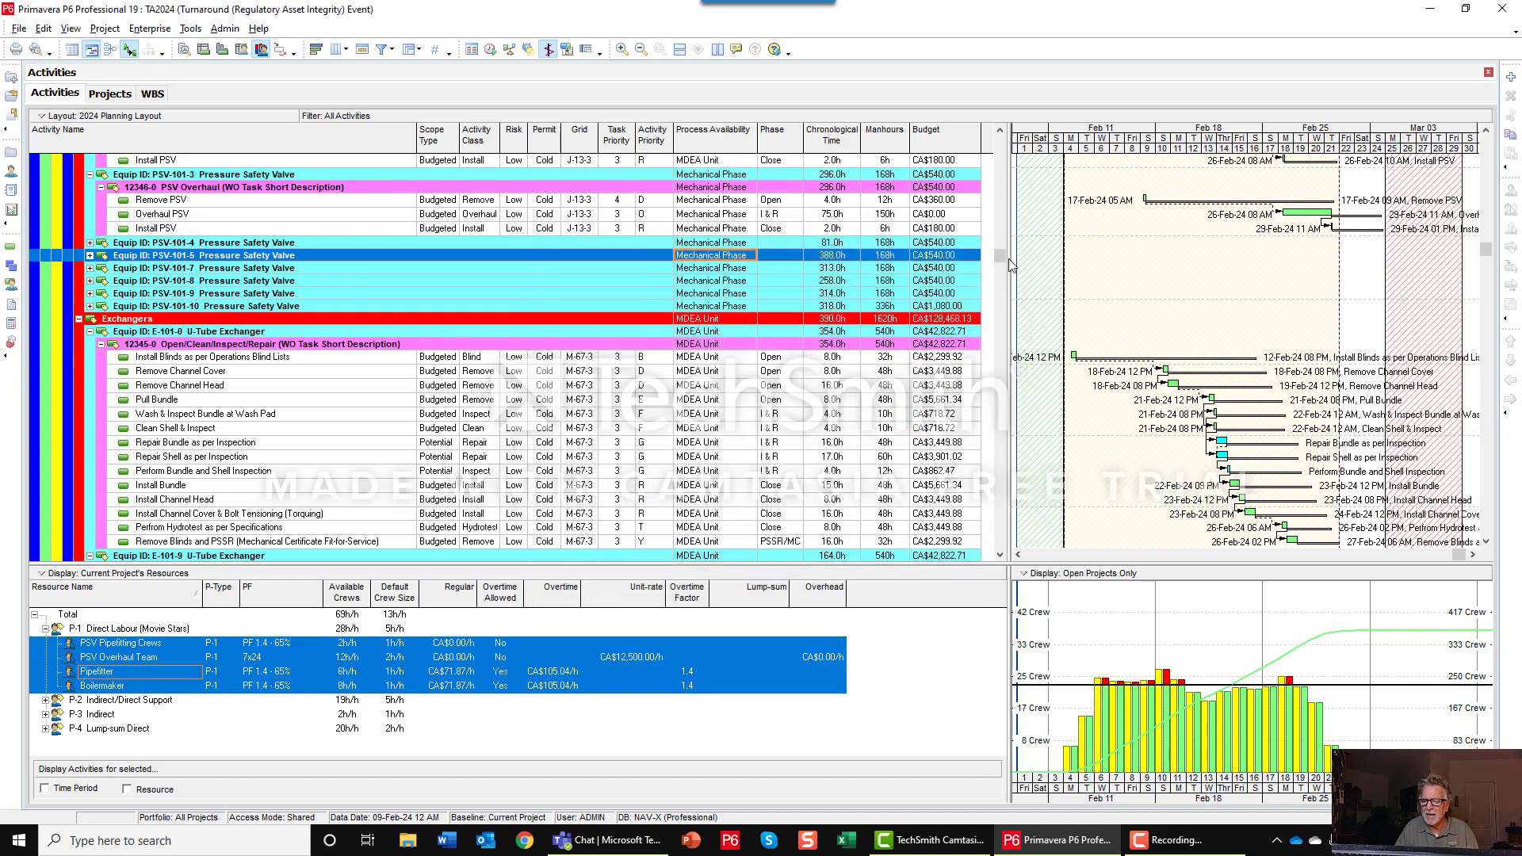
Step: Schedule the project without resource leveling and adjust the Gantt timescale to show the exchanger activities within the handover window
left_click(702, 373)
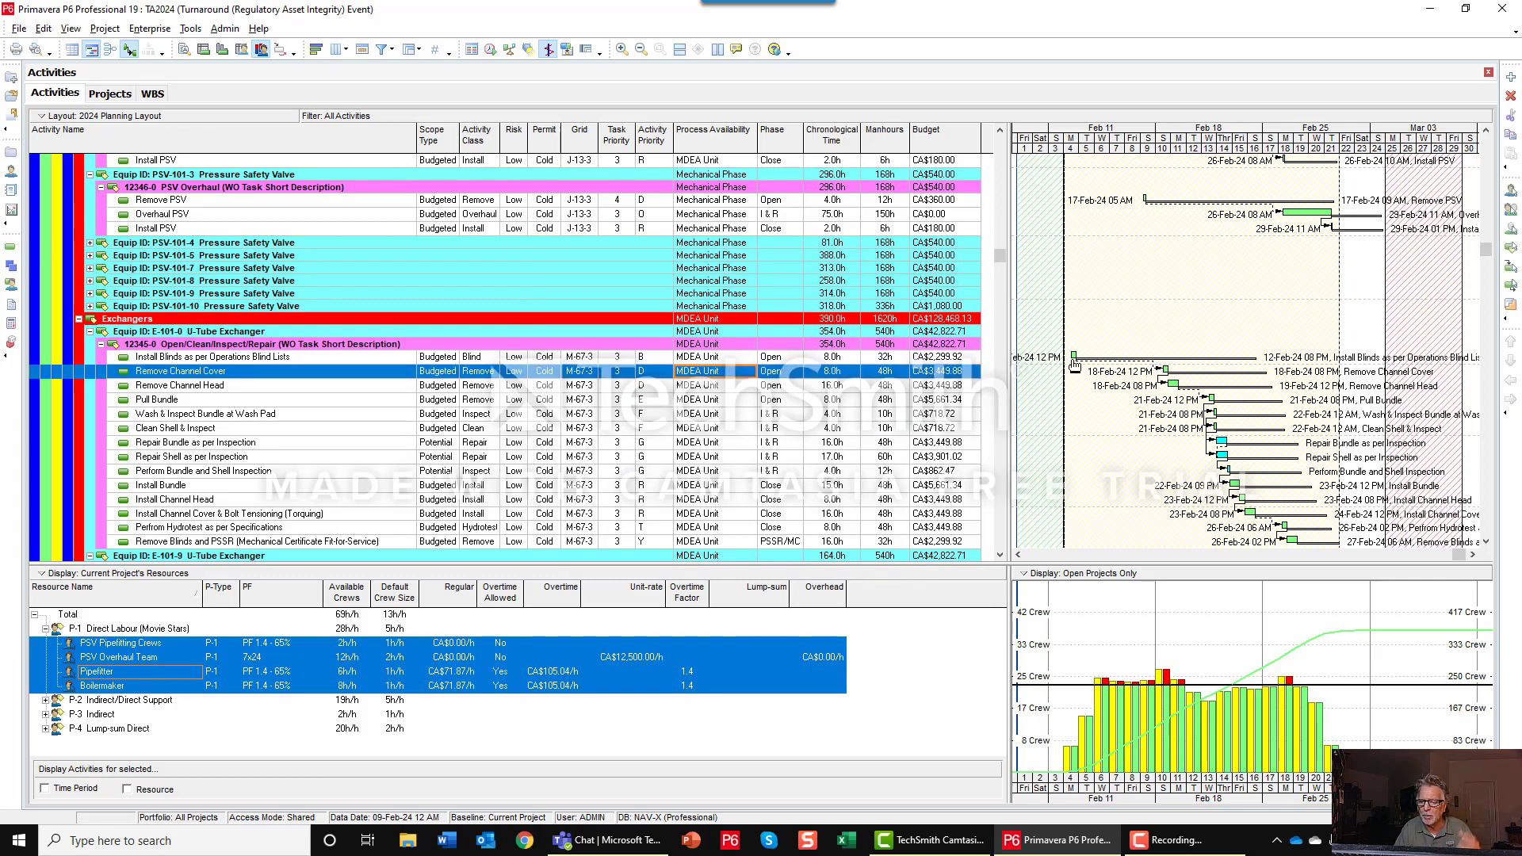
left_click(491, 49)
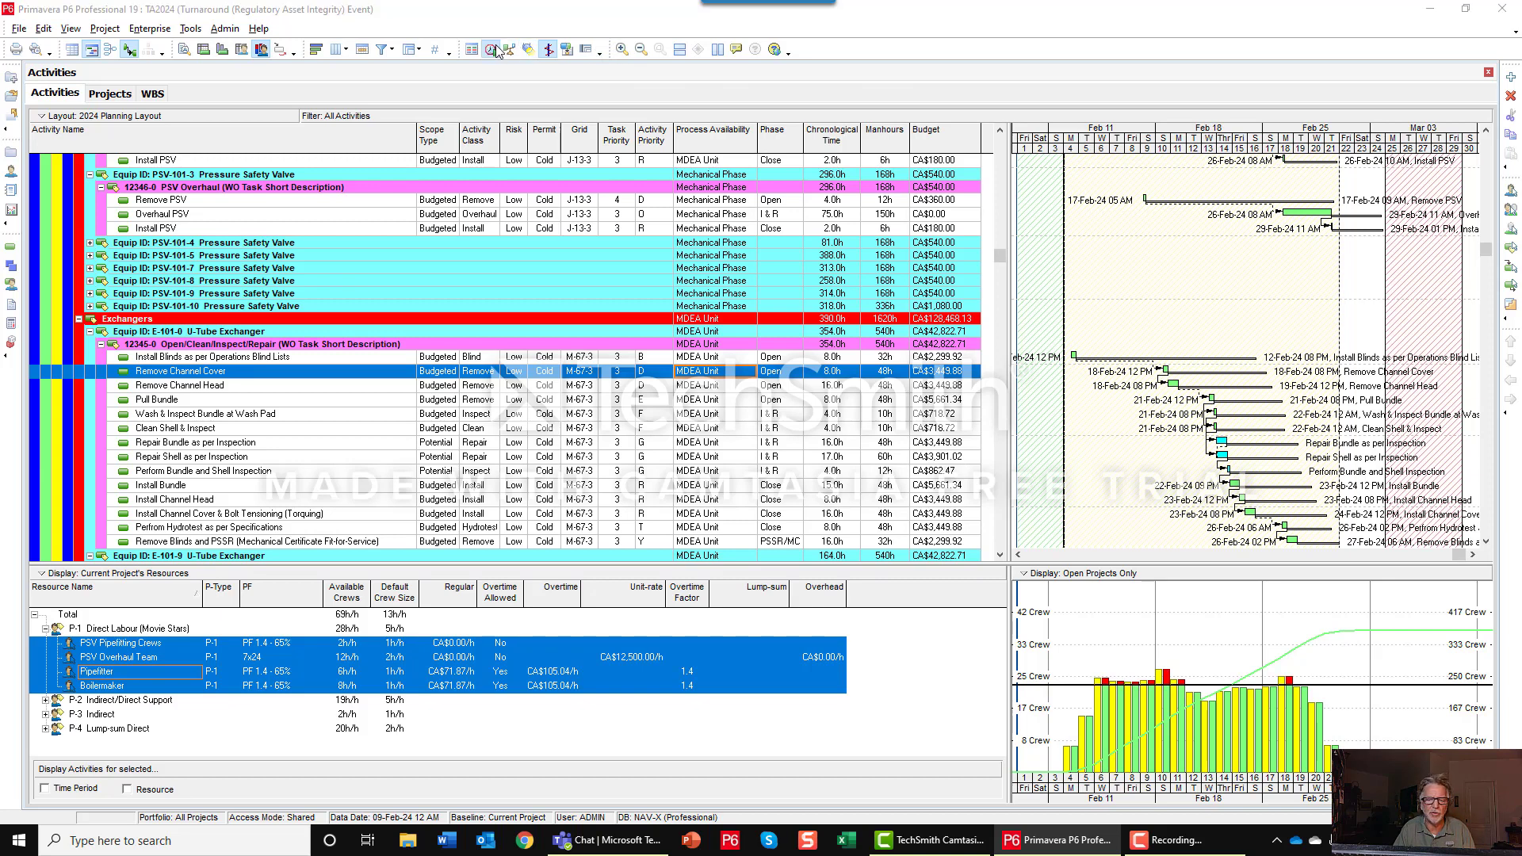
left_click(922, 361)
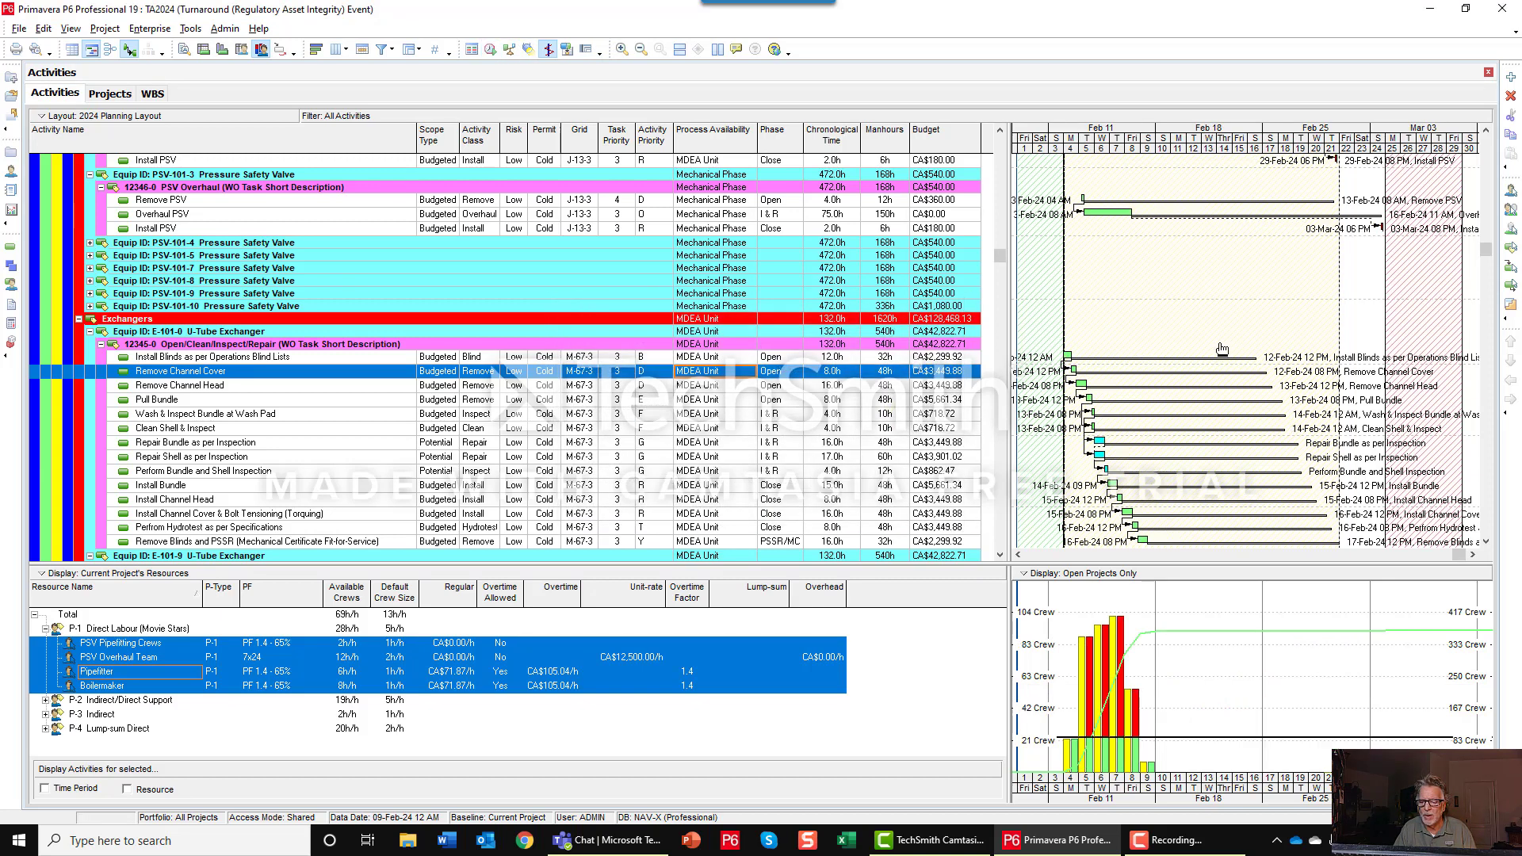
left_click_drag(1300, 142, 1382, 144)
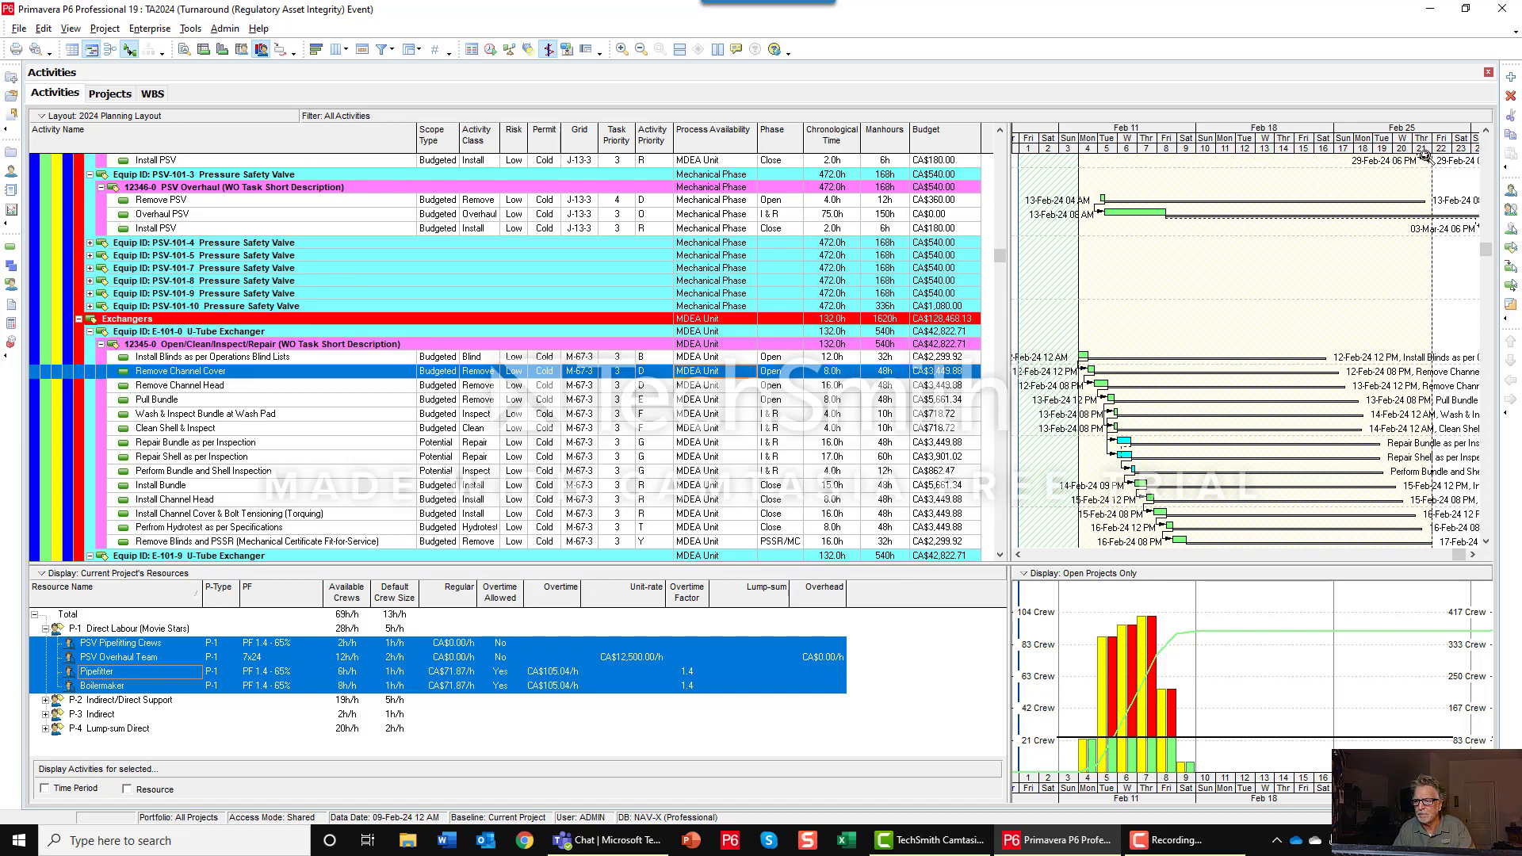
left_click_drag(1426, 153, 1408, 155)
scroll(1316, 272, "down", 3)
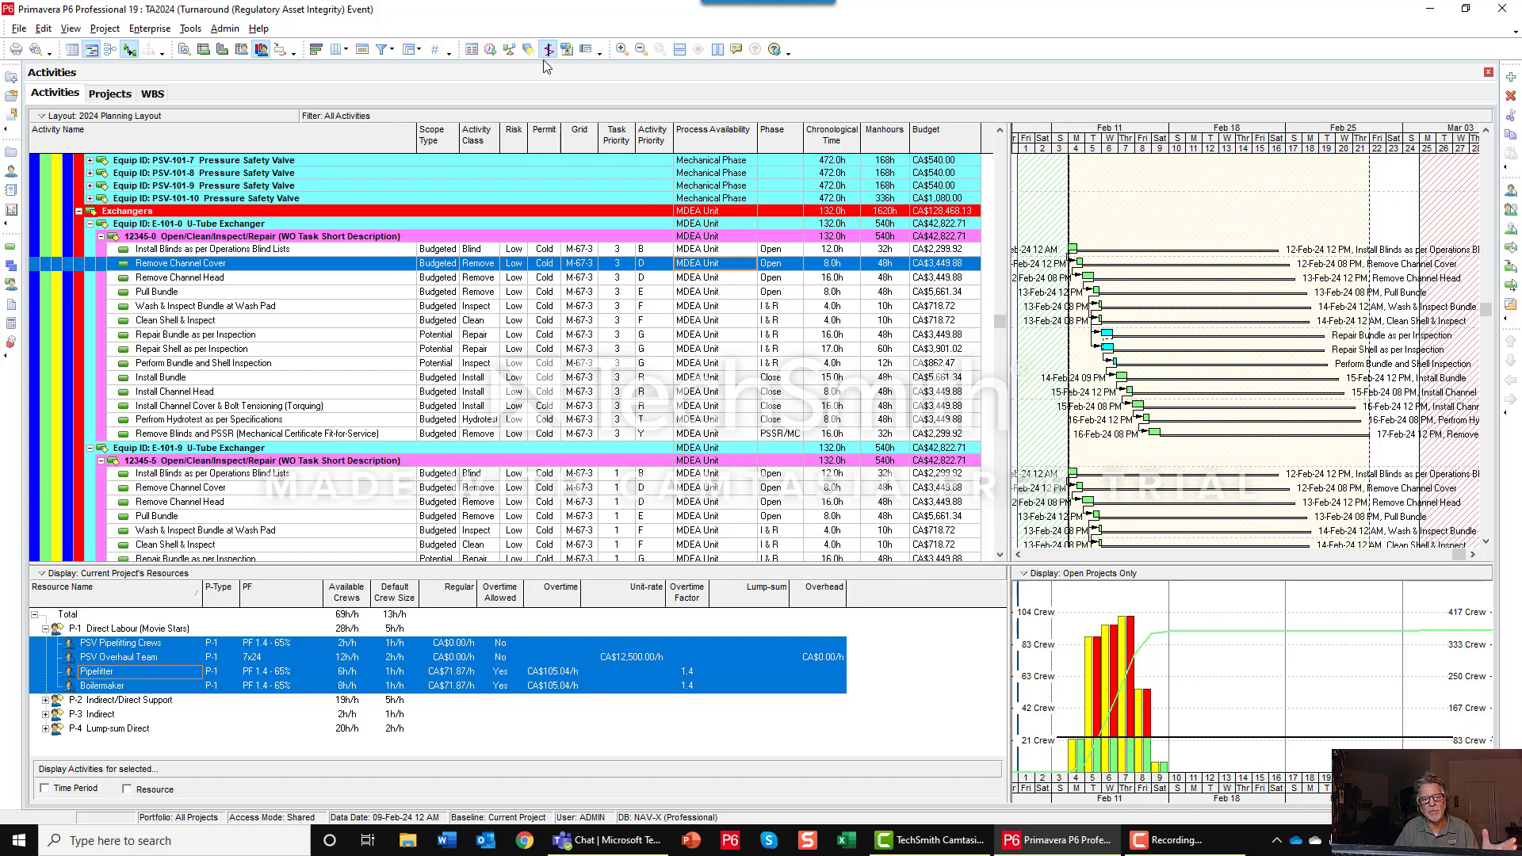
Step: Open the resource leveling settings and review which resources are selected for leveling, keeping the selection
left_click(511, 49)
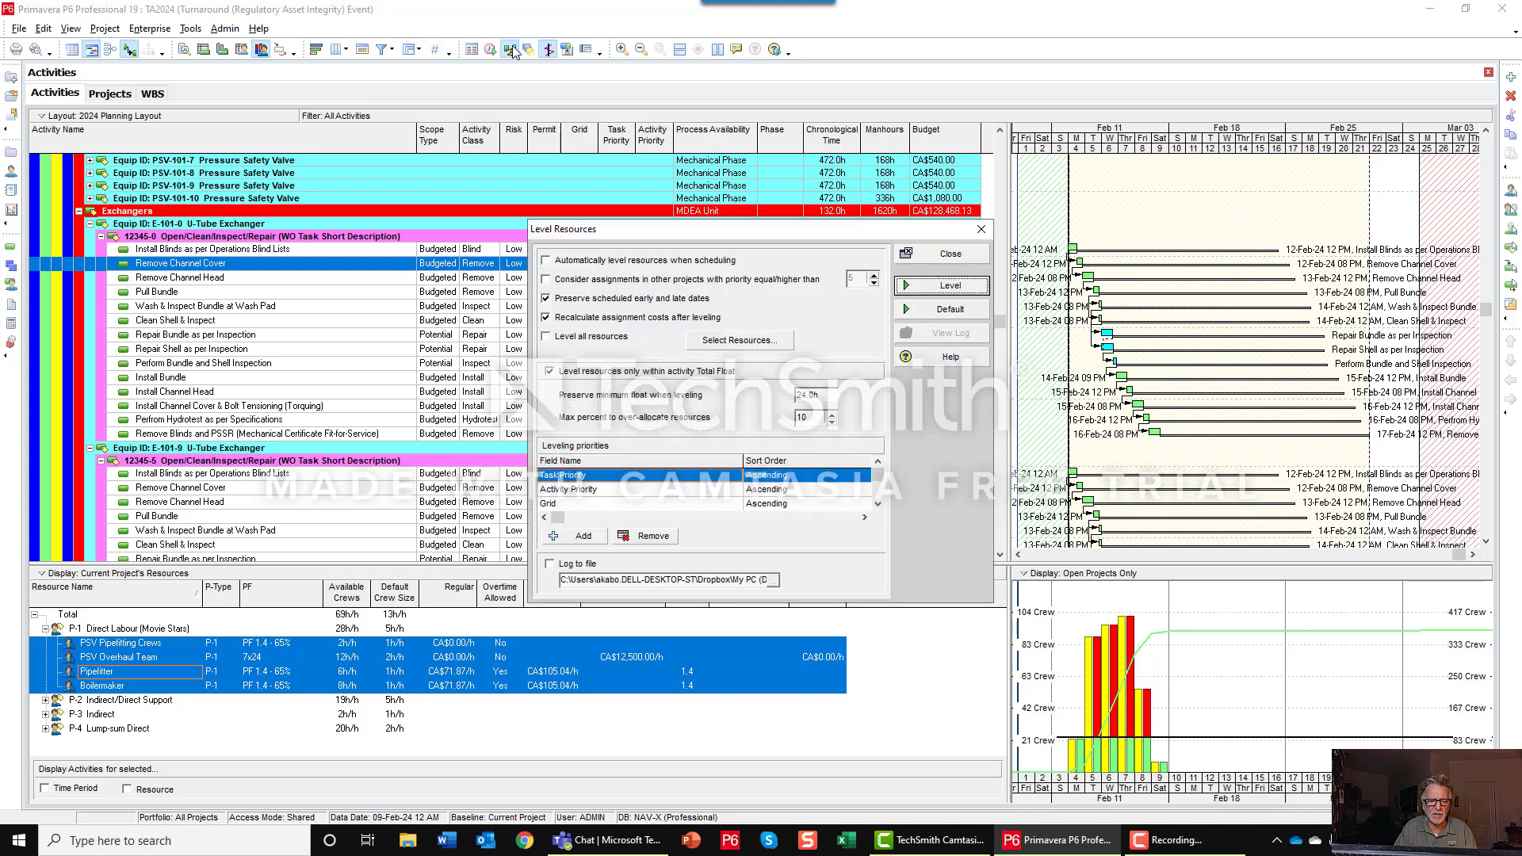
left_click(736, 341)
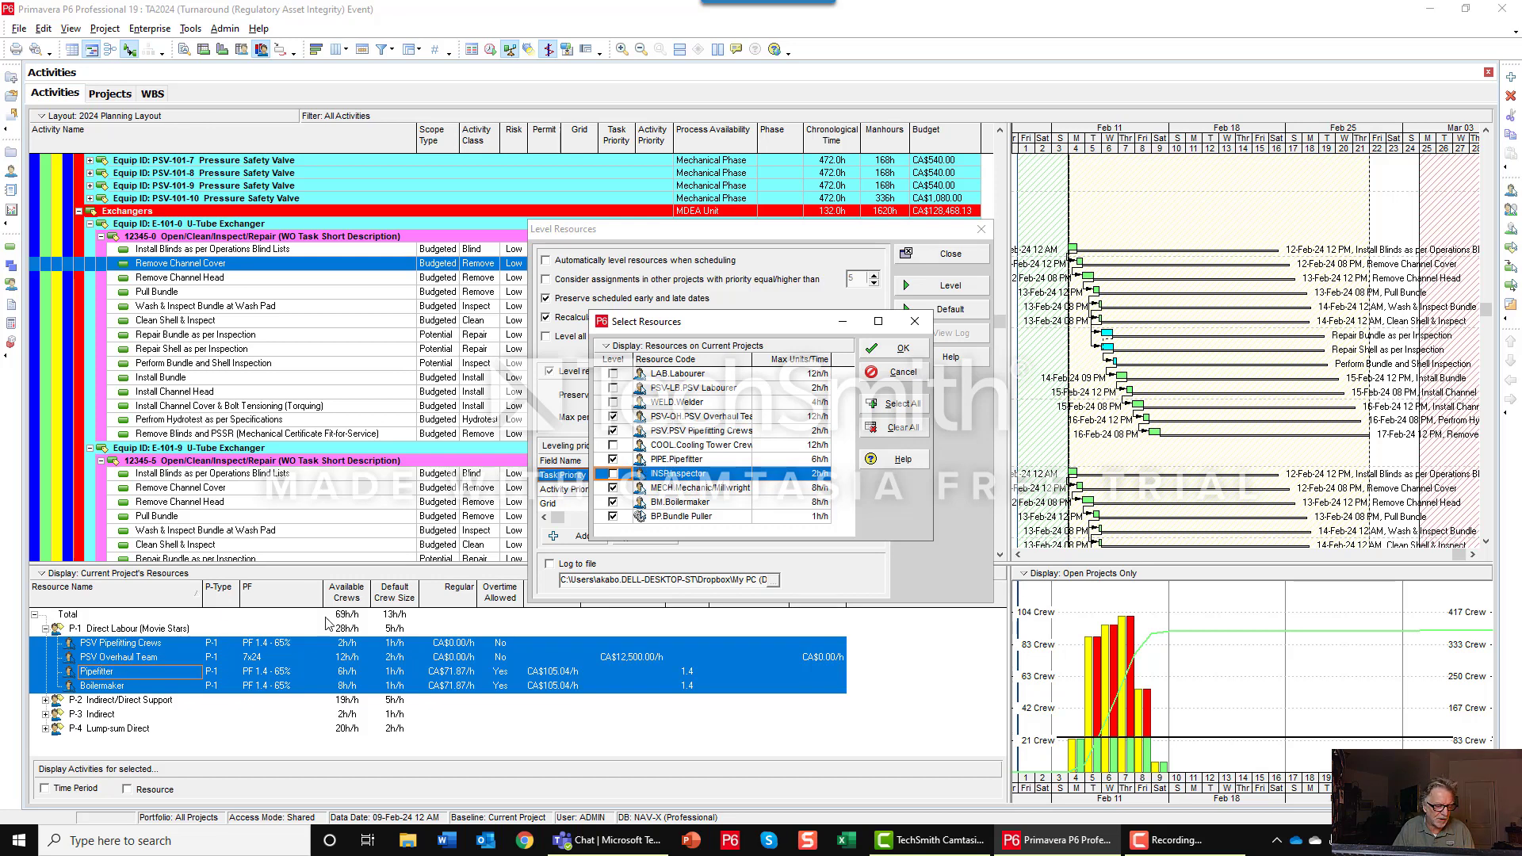
left_click(903, 349)
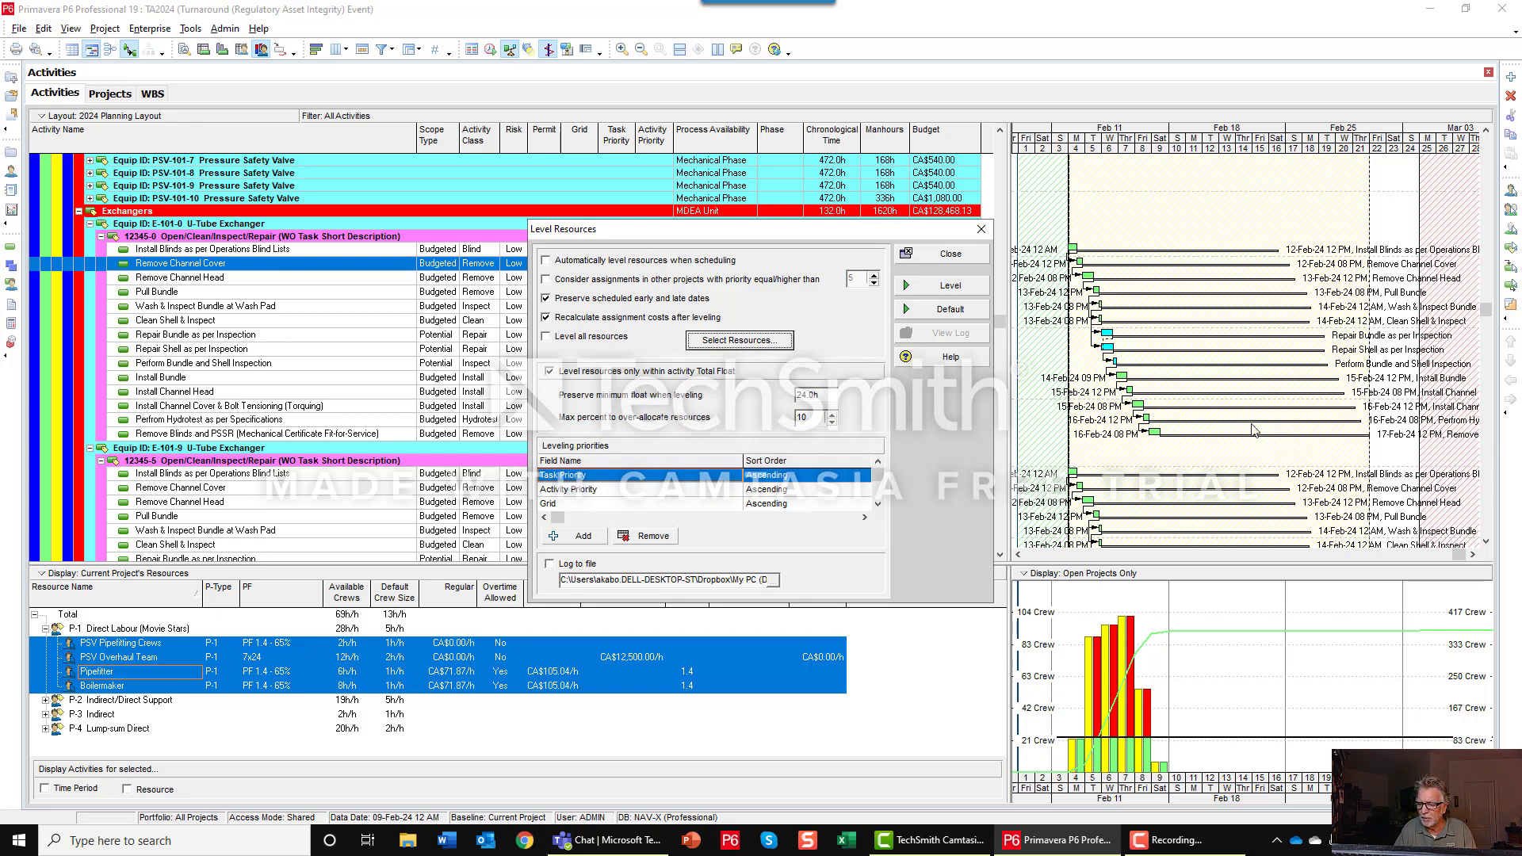
Step: Review the total float, over-allocation and leveling priority settings down to Risk, and level the selected resources
left_click(558, 374)
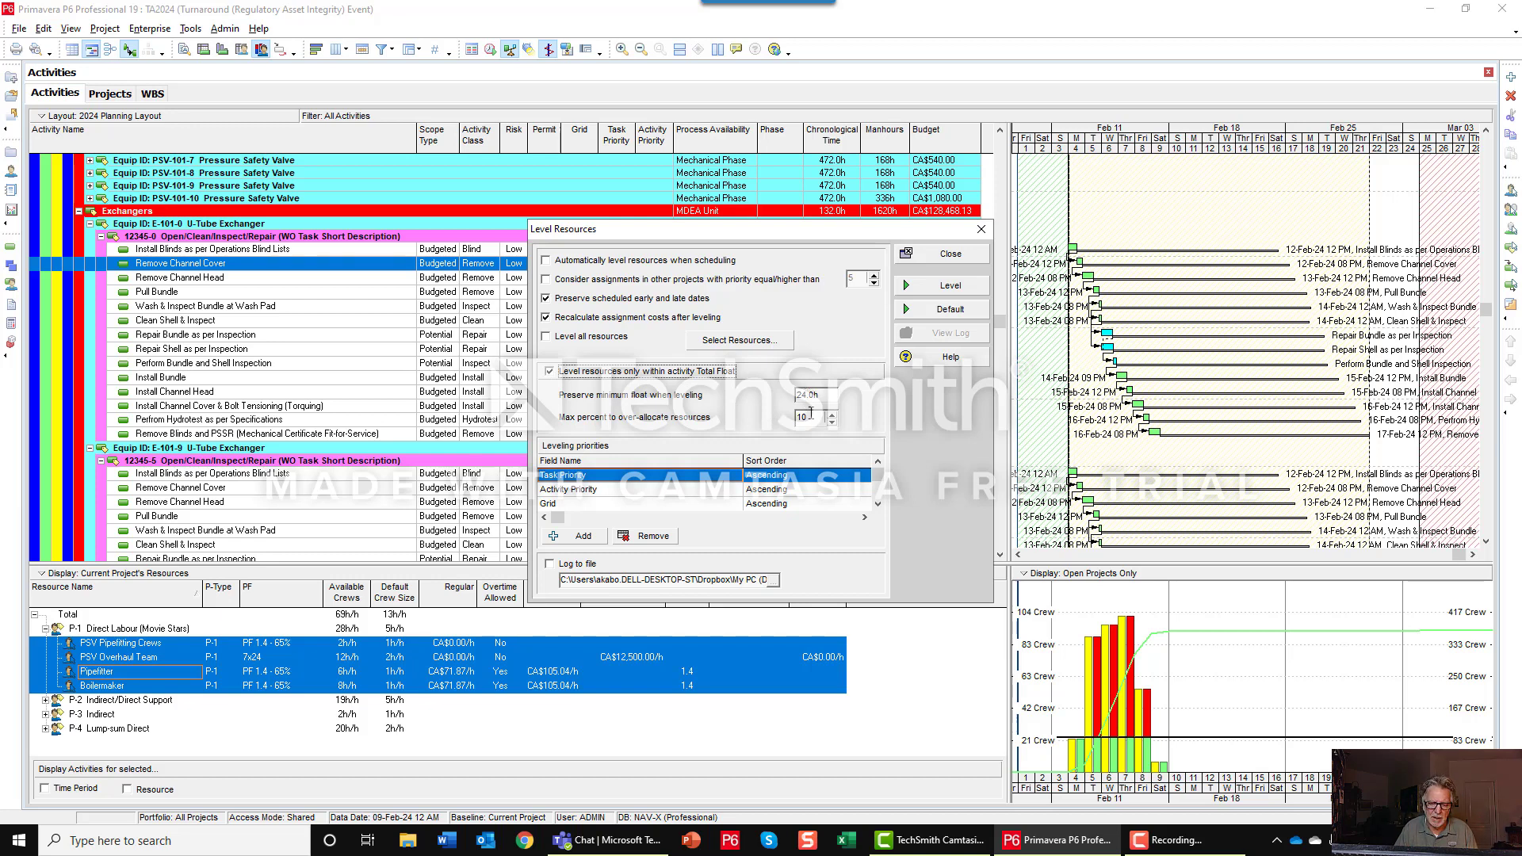
left_click(808, 415)
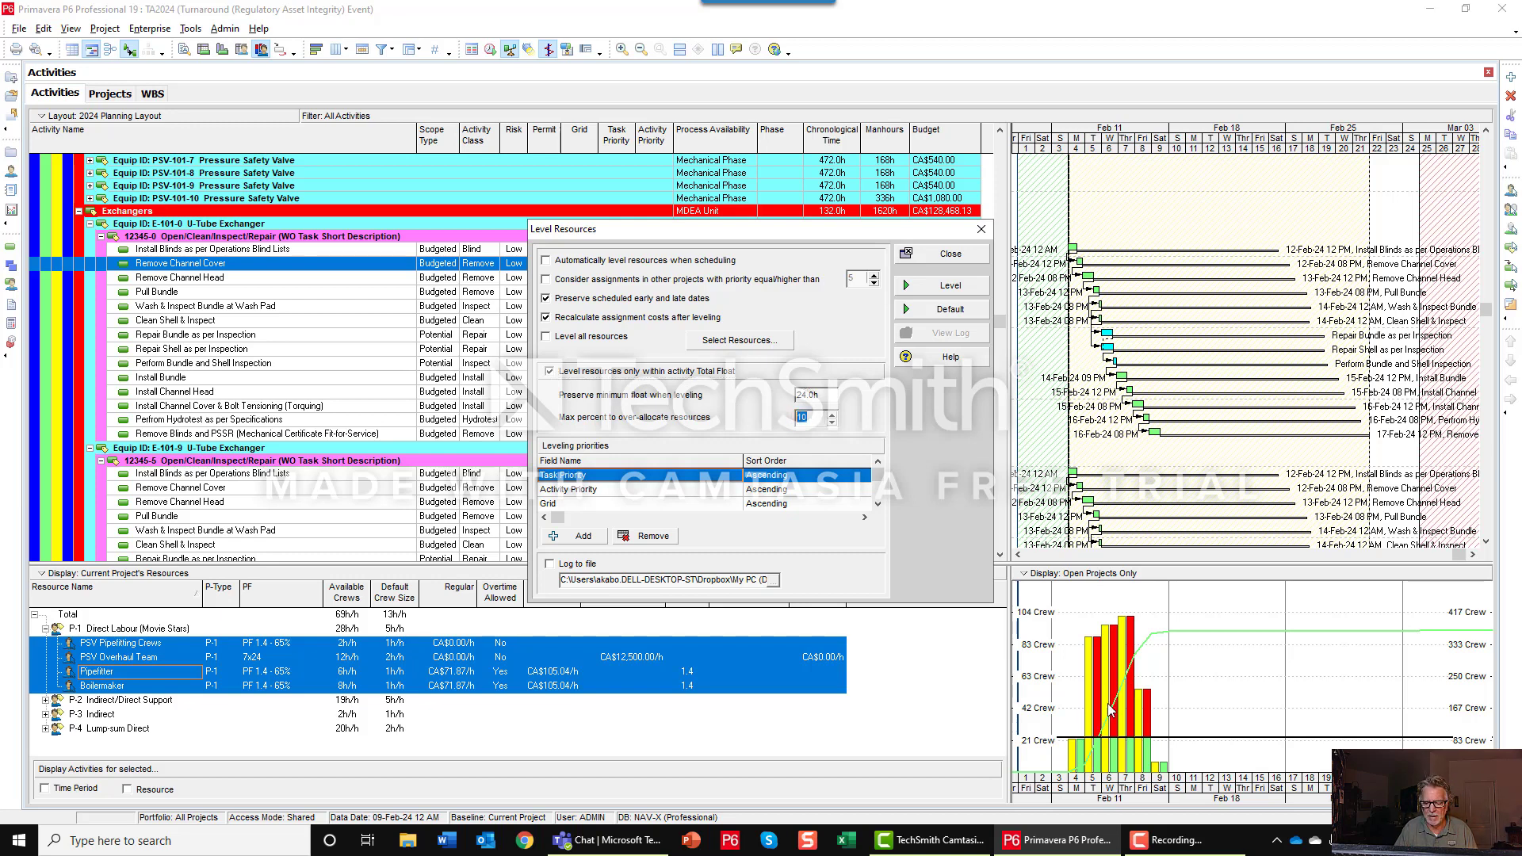
left_click(566, 480)
left_click(582, 492)
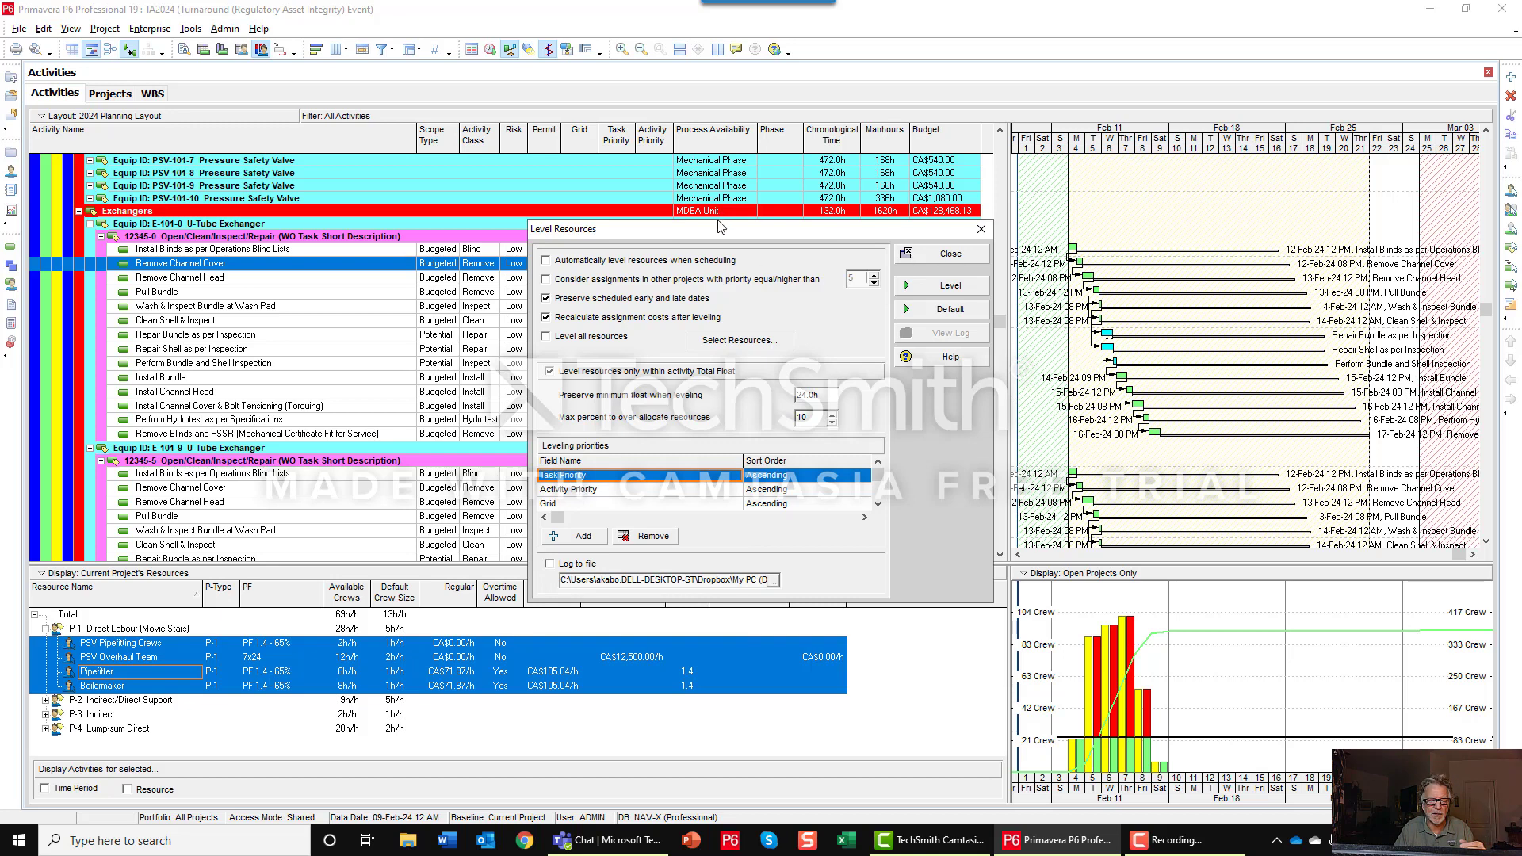
left_click(579, 536)
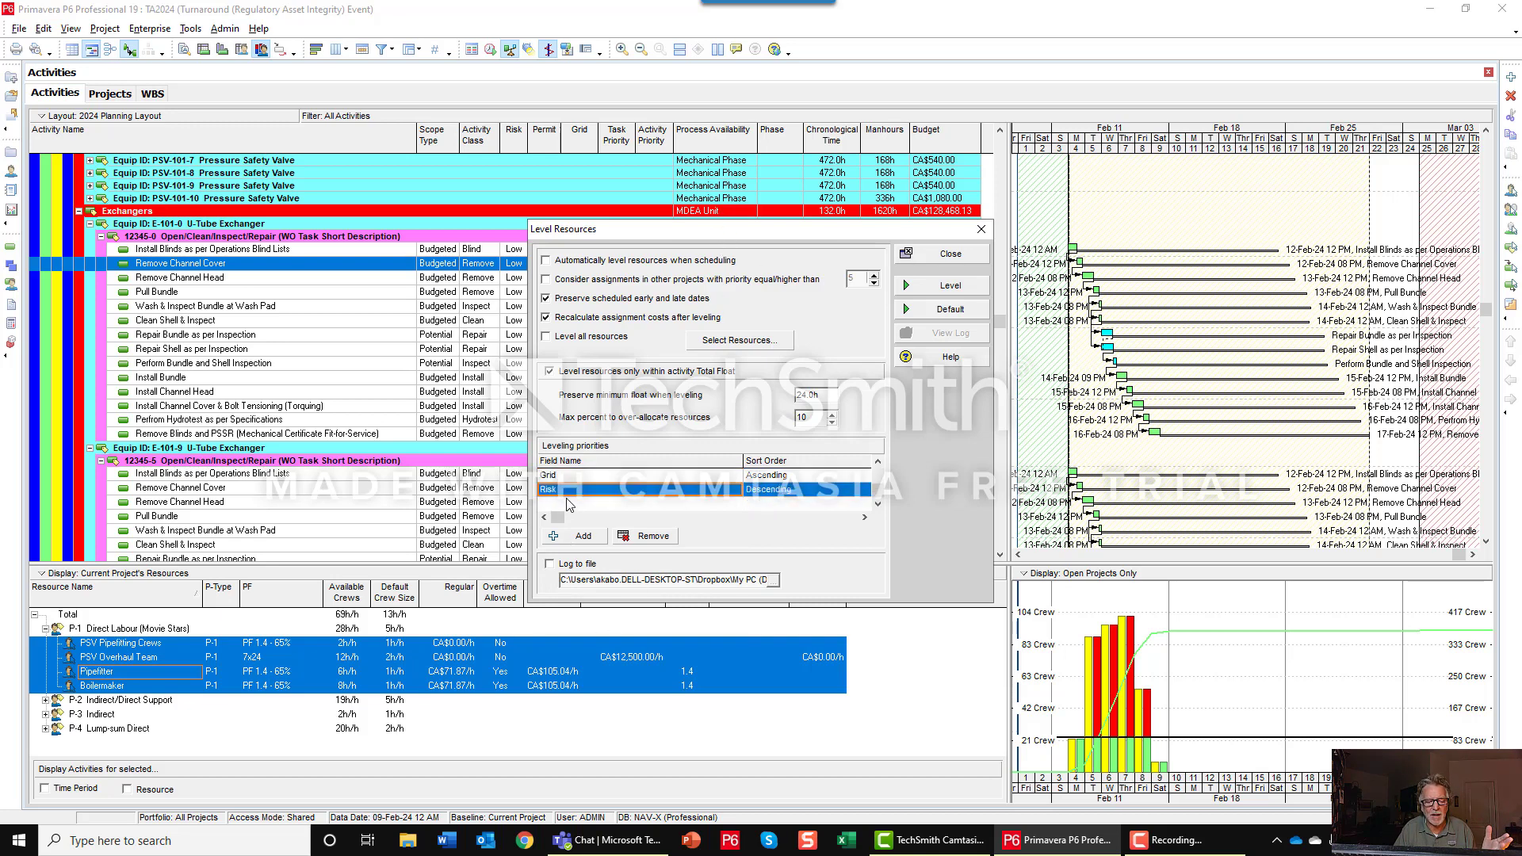
left_click_drag(887, 229, 395, 202)
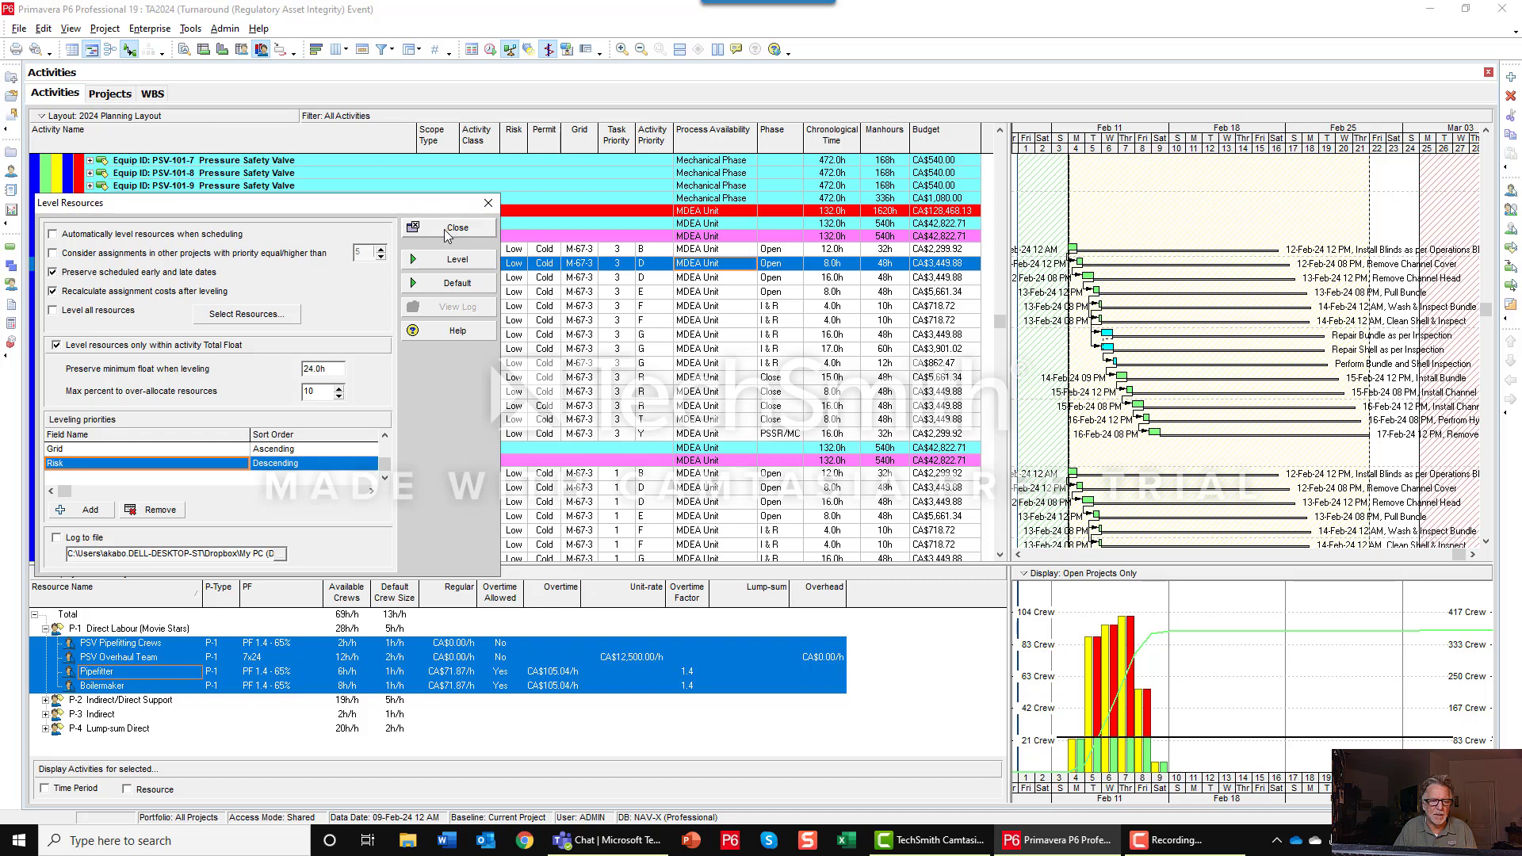
left_click(436, 262)
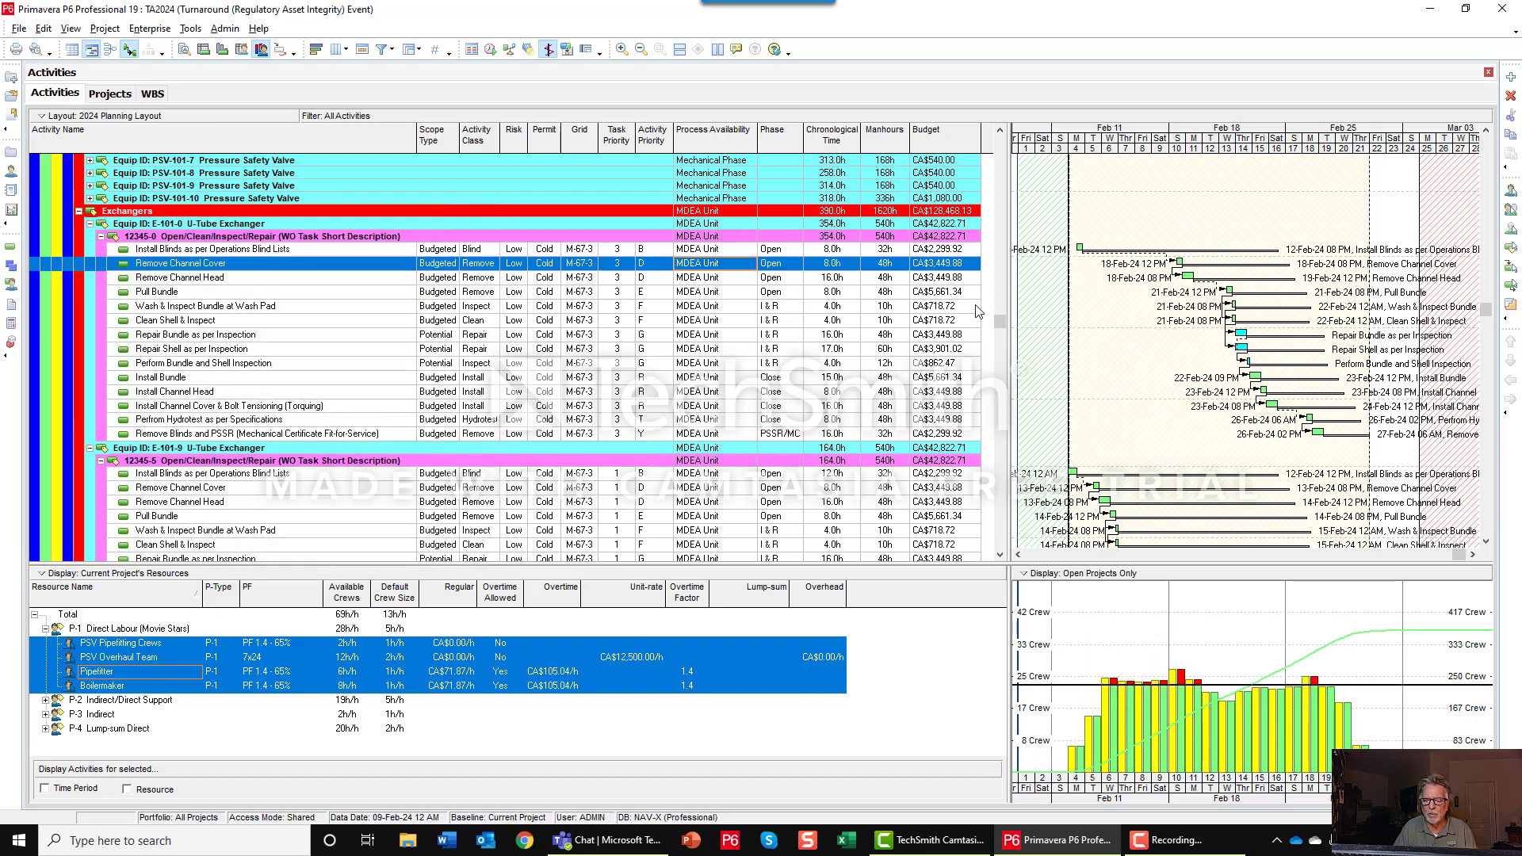
Step: Examine the leveled dates of the U-tube exchanger activities from E-101-0 through E-101-10 in the Gantt chart
scroll(1178, 329, "down", 2)
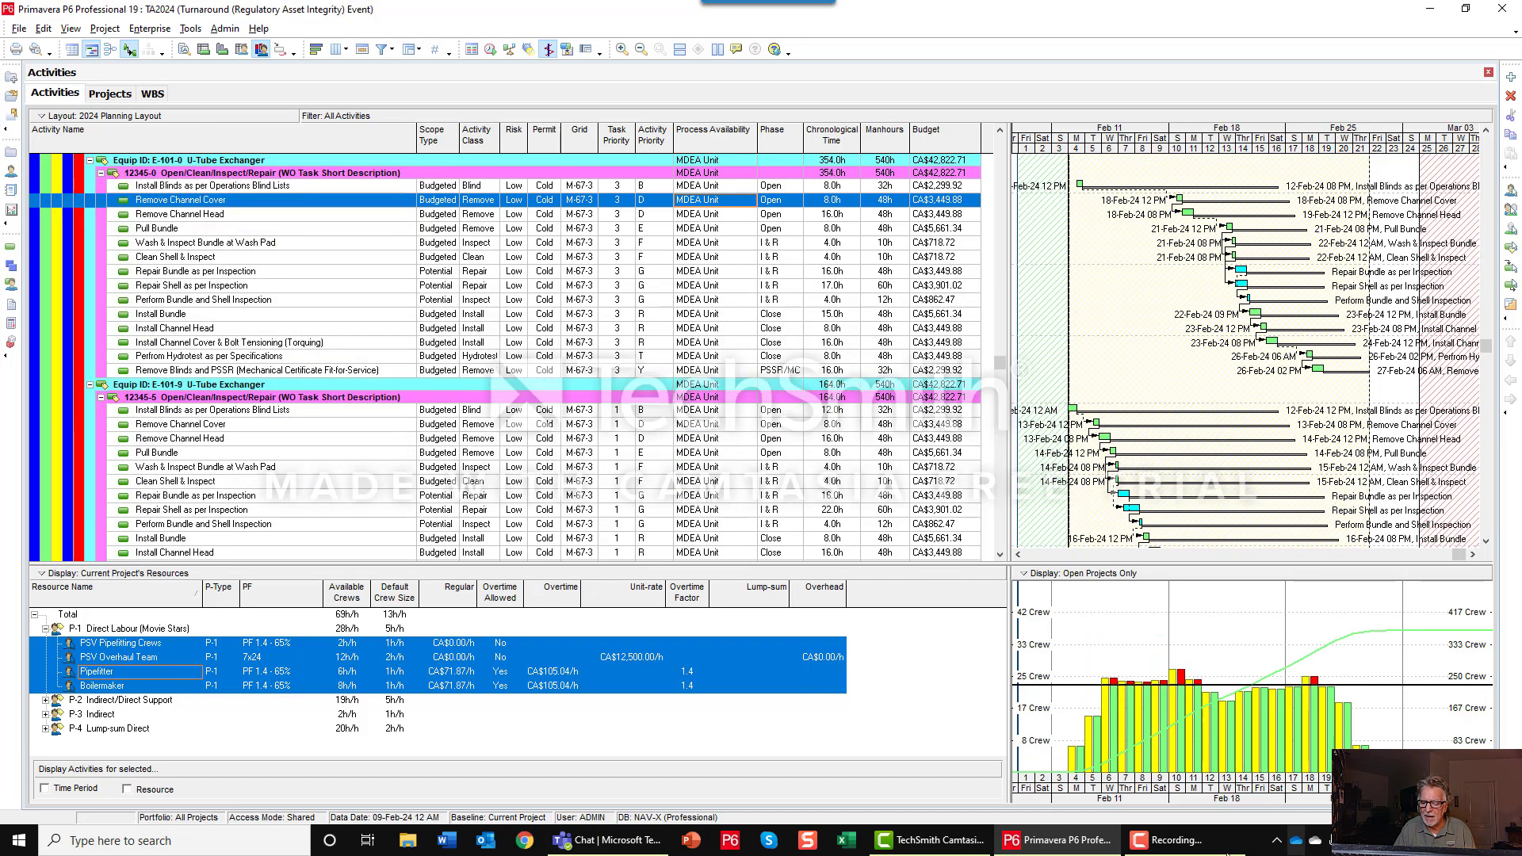
scroll(1220, 331, "down", 5)
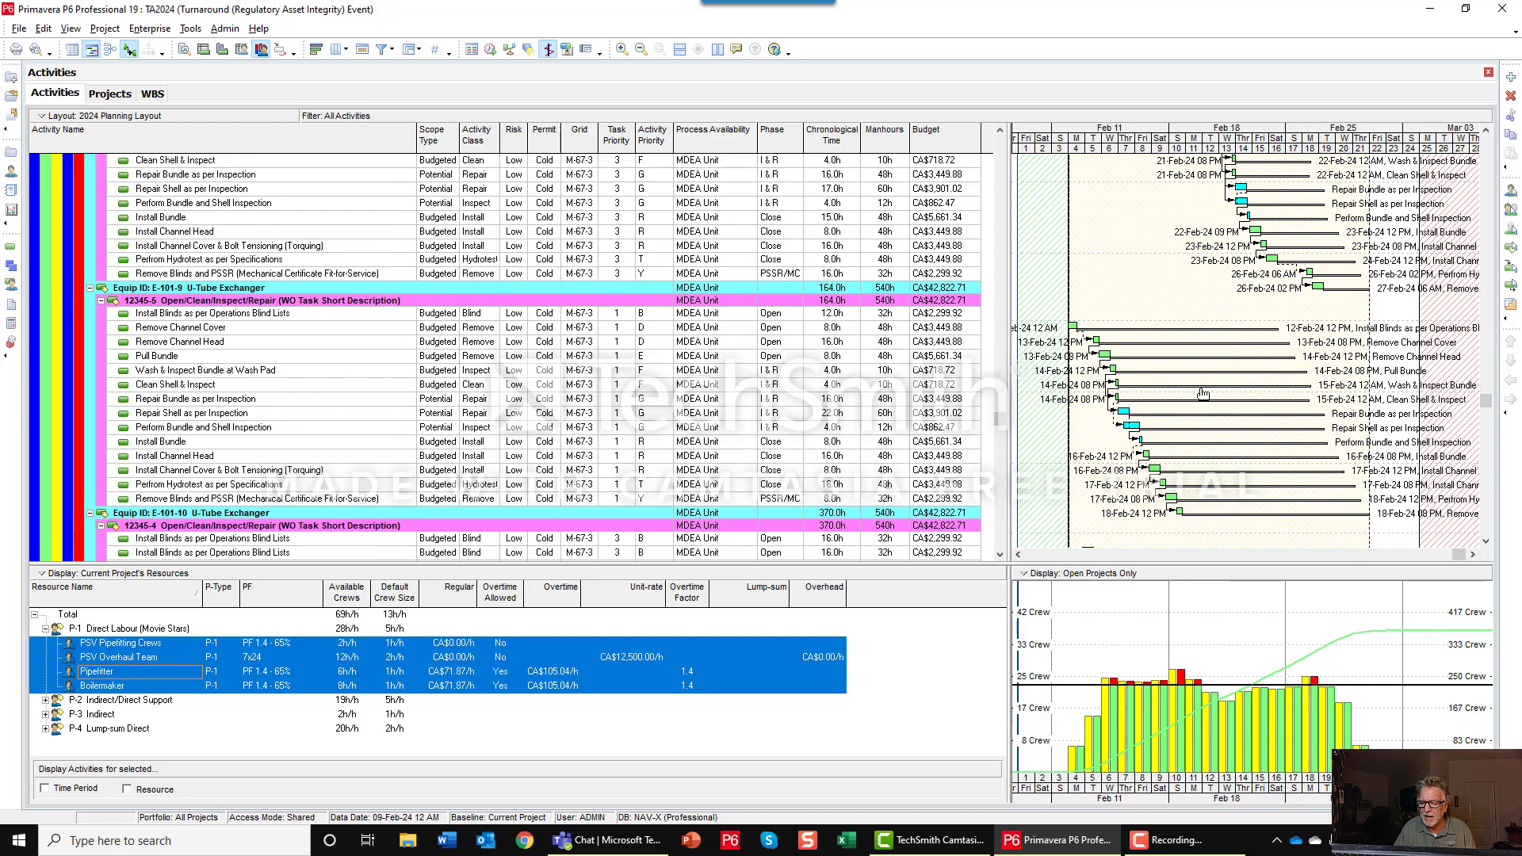
scroll(1196, 409, "down", 1)
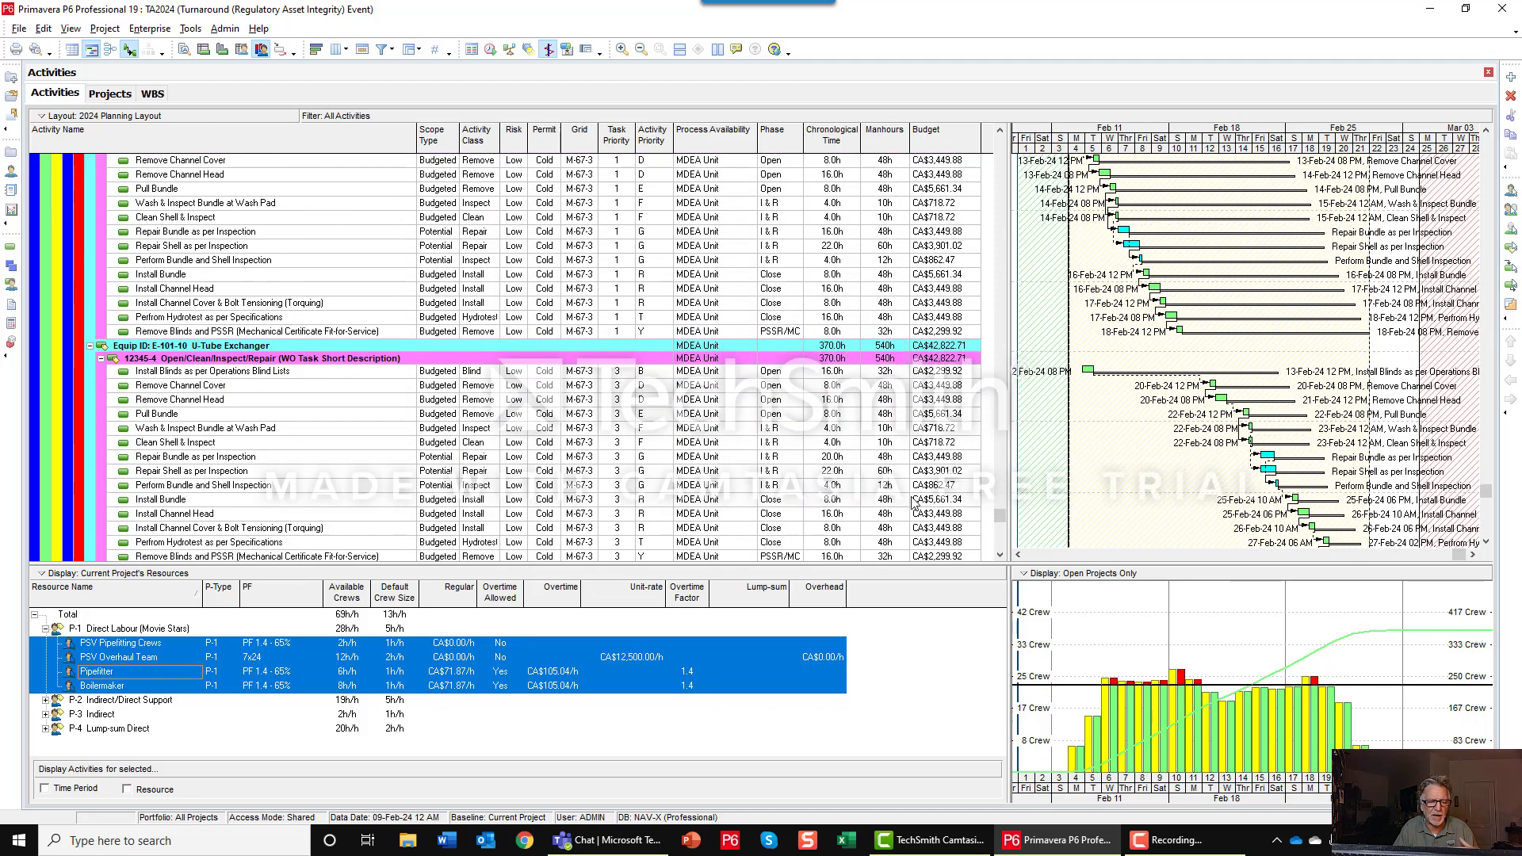
scroll(1098, 426, "down", 2)
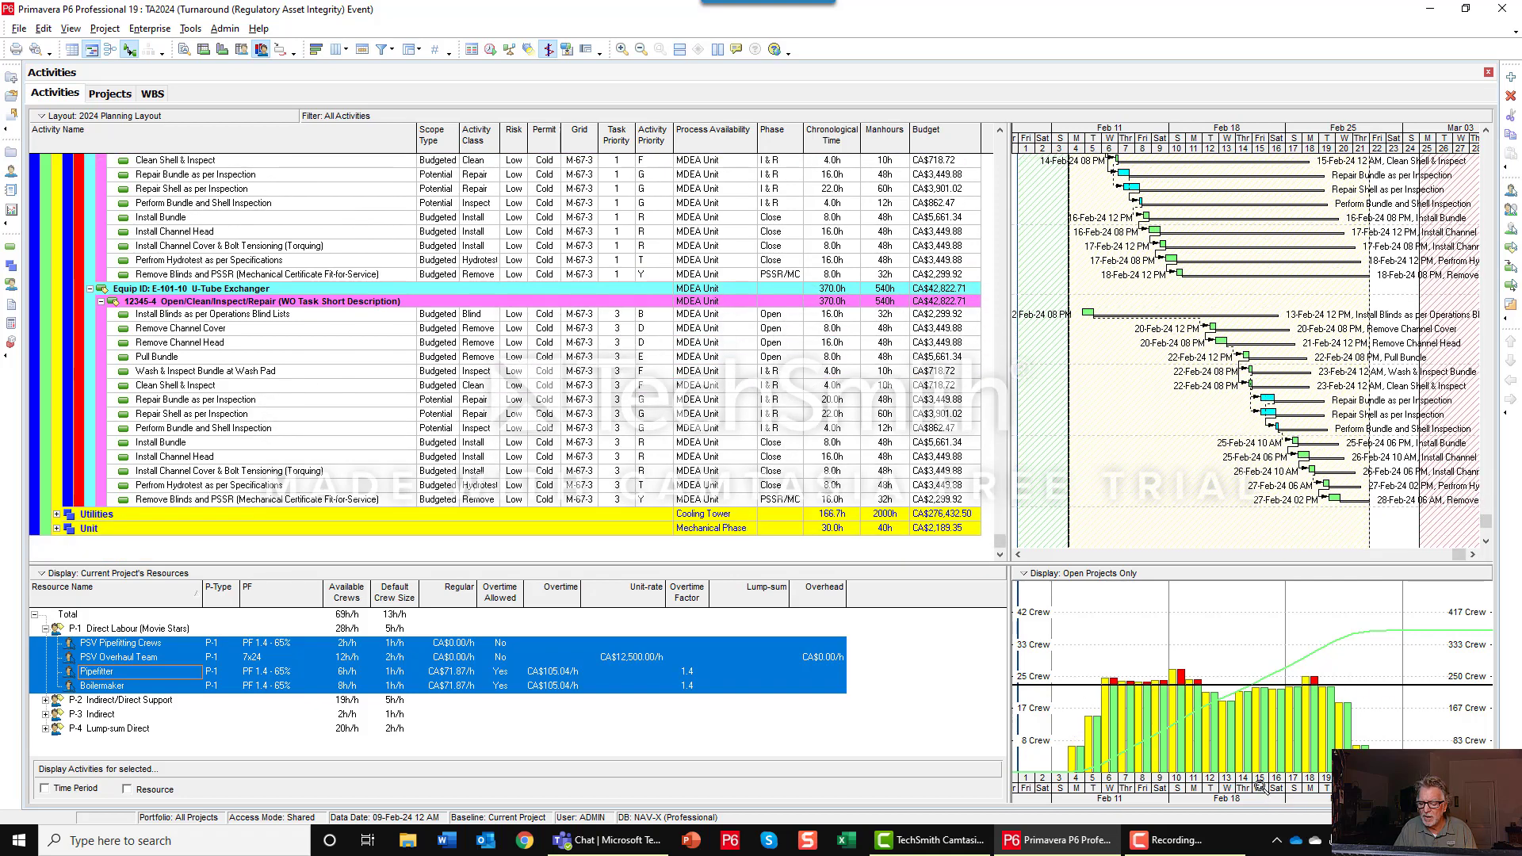
scroll(1241, 259, "up", 5)
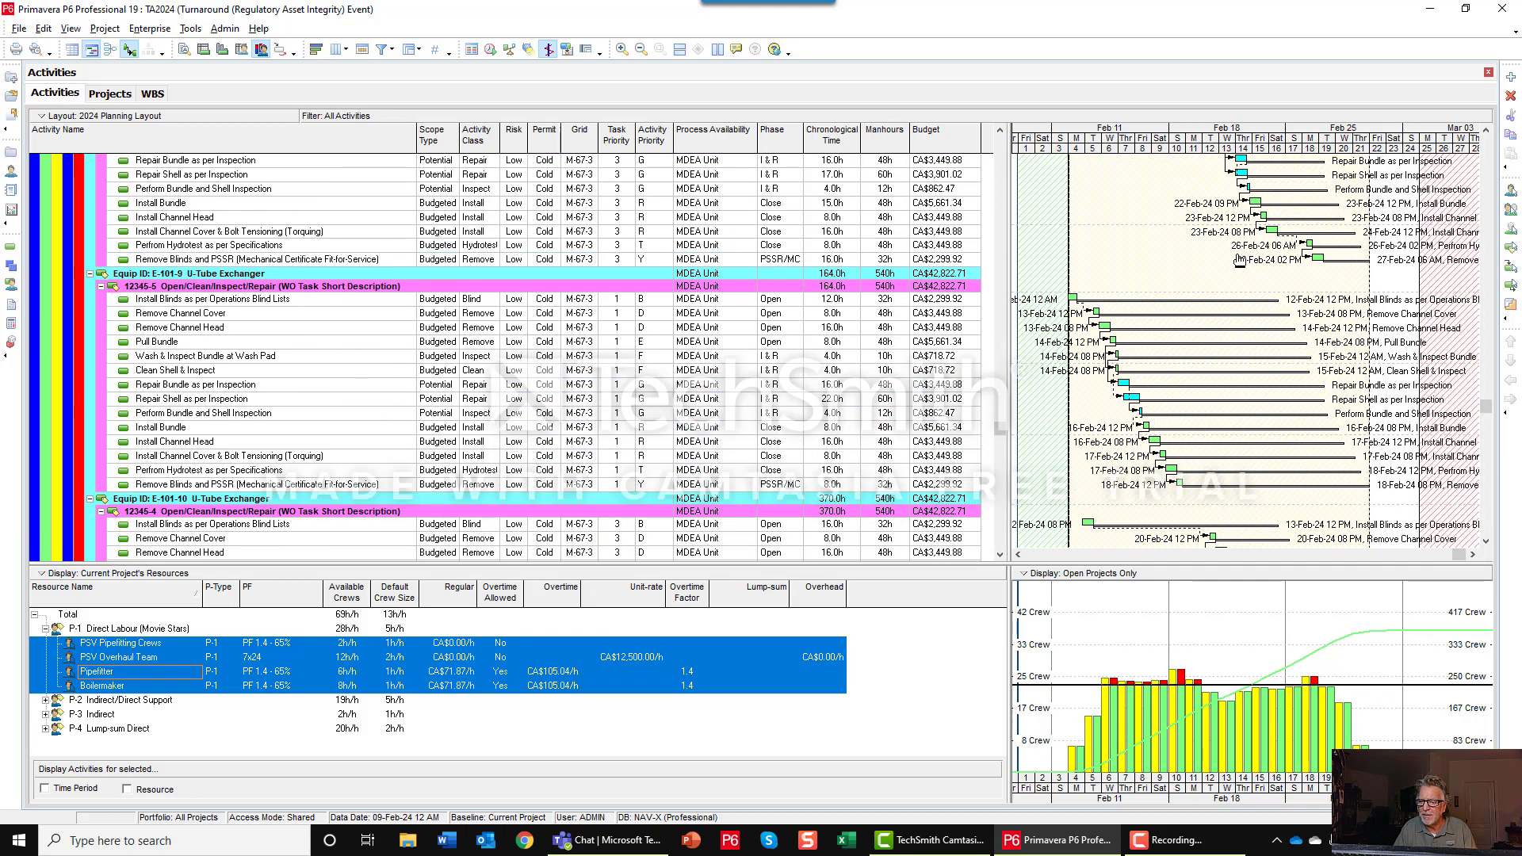
scroll(1241, 260, "up", 4)
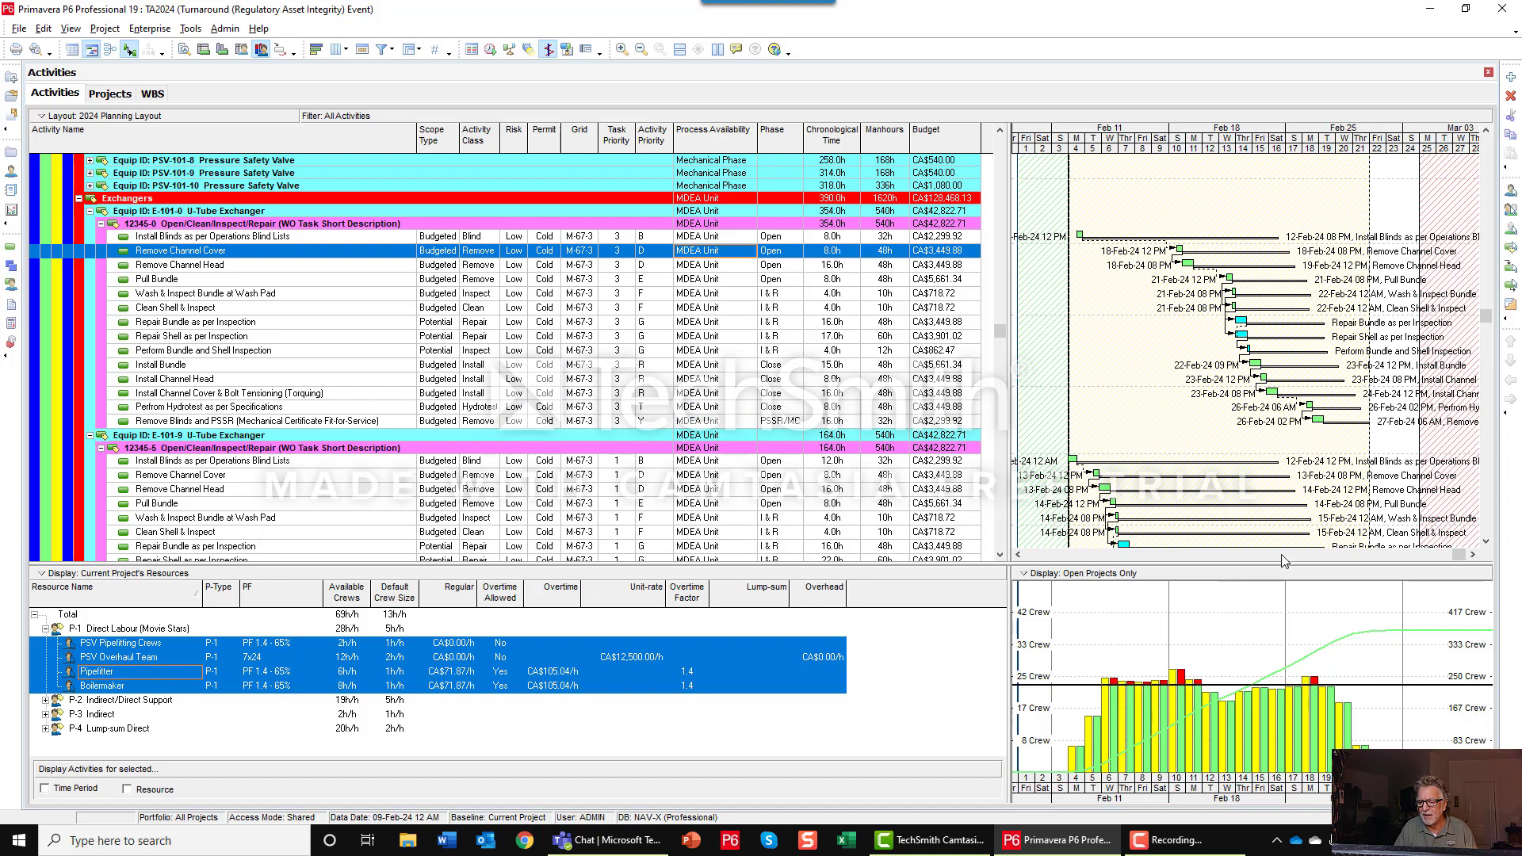
Step: Assign the shared resource calendar PF 1.8 - 55% to the PSV Pipefitting Crews resource
left_click(287, 645)
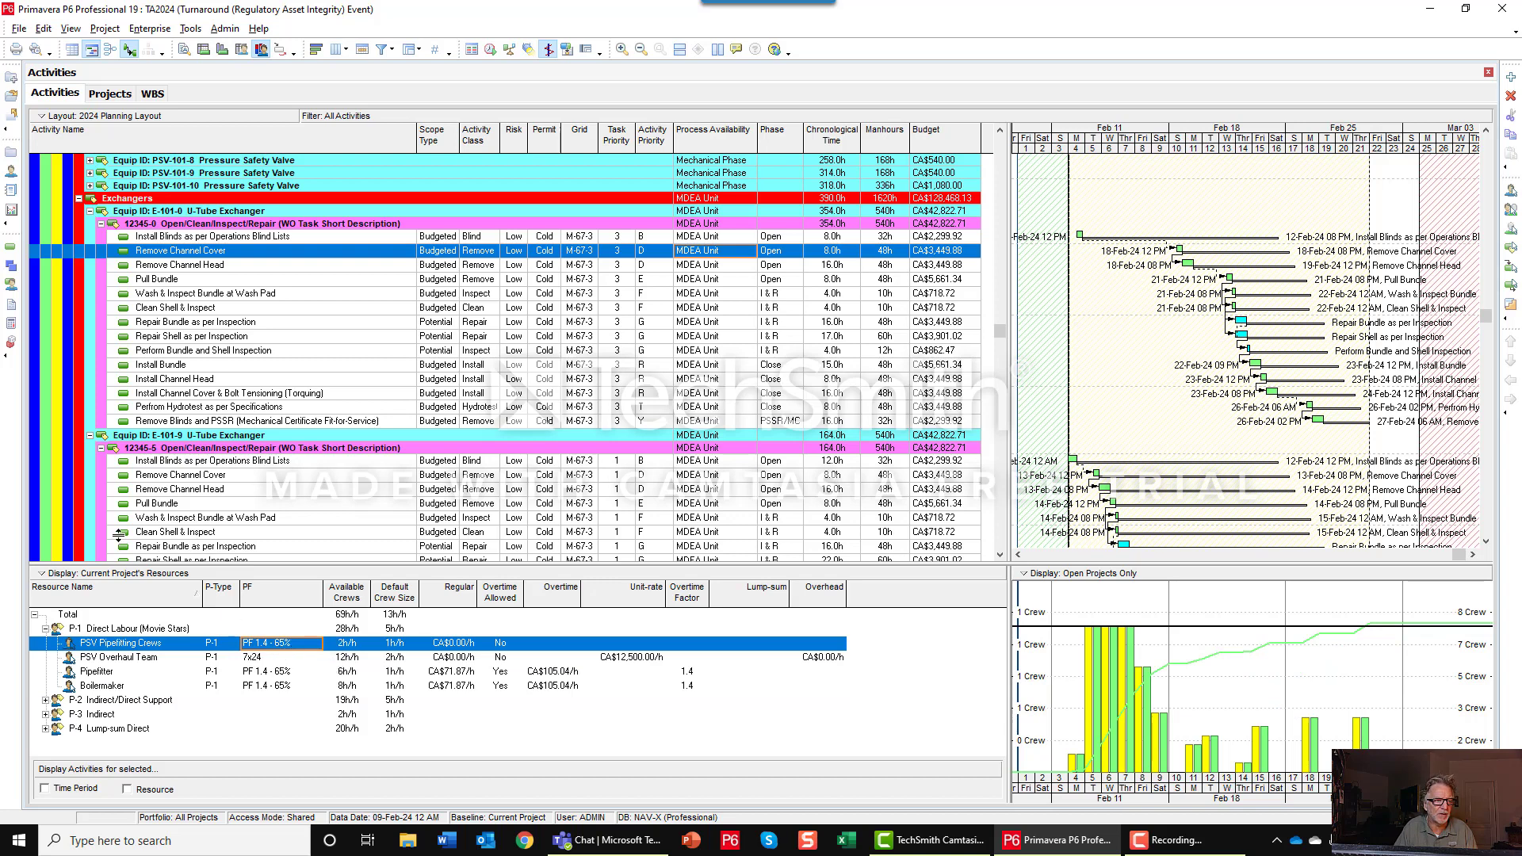
left_click(11, 171)
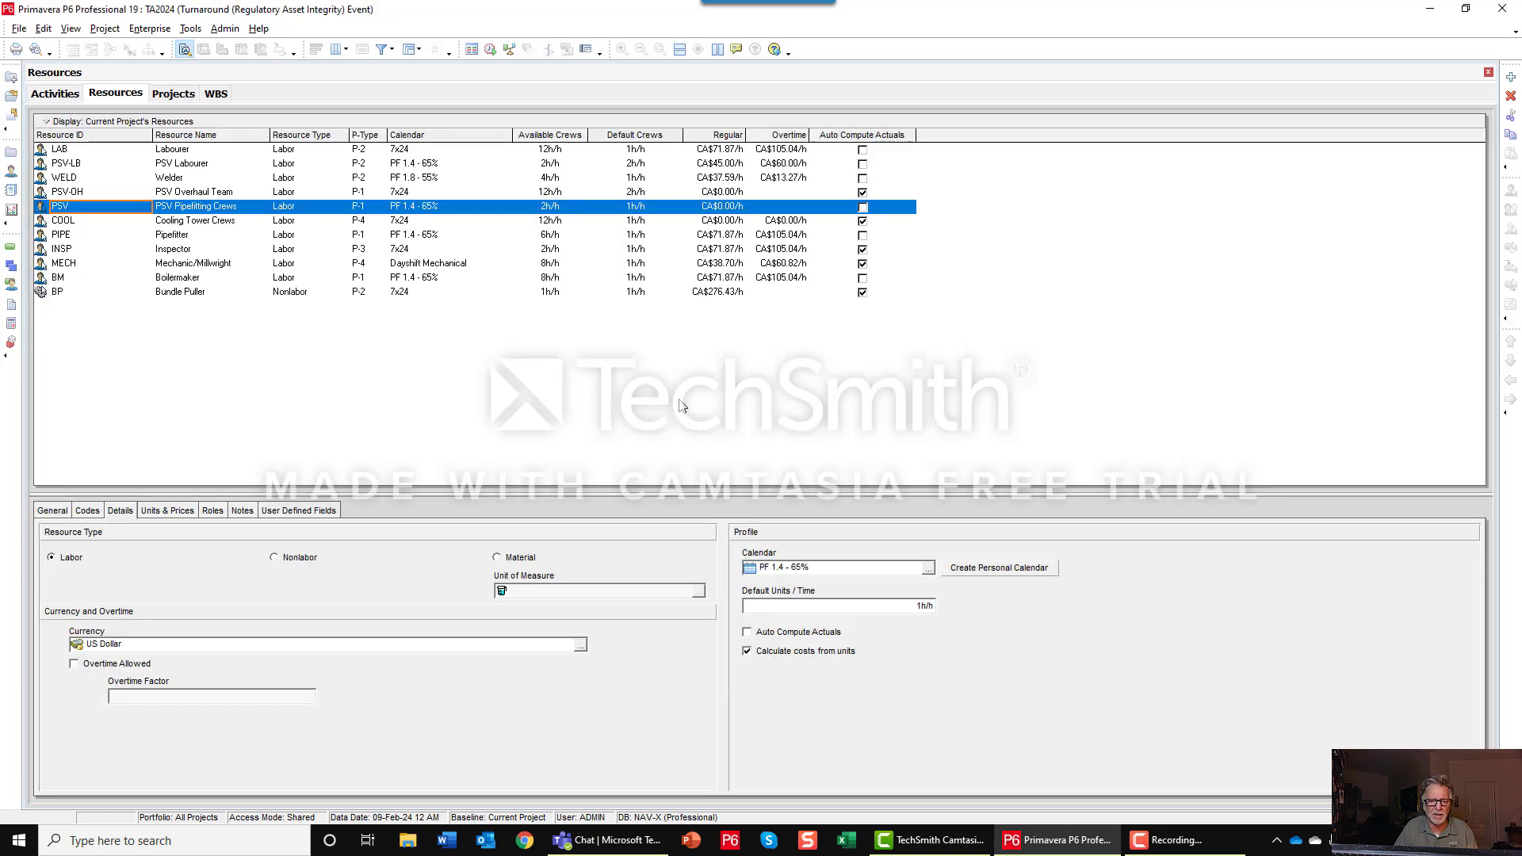
left_click(927, 569)
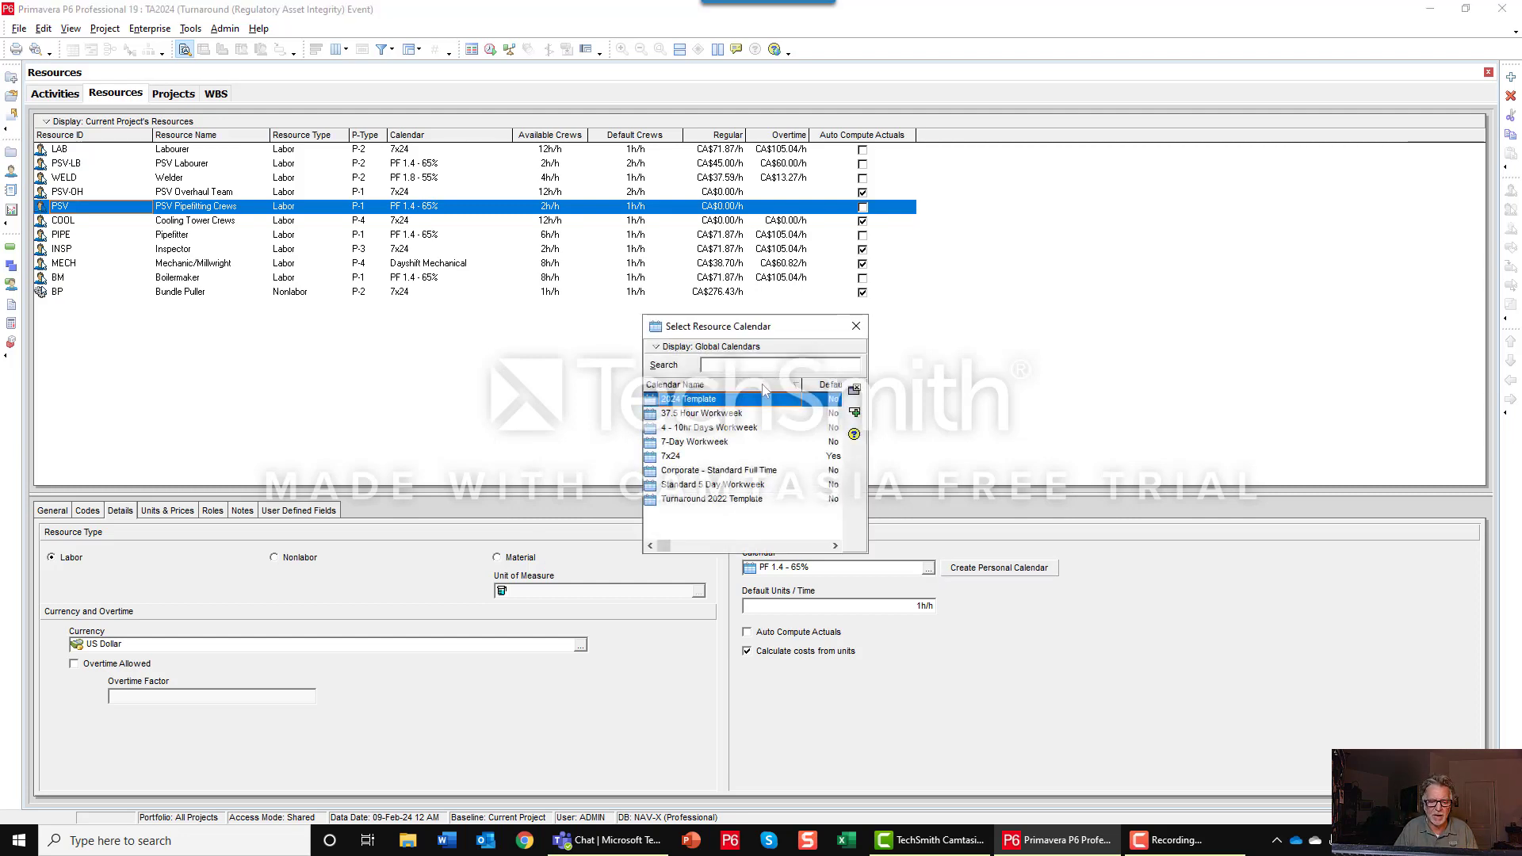
left_click(698, 347)
left_click(683, 382)
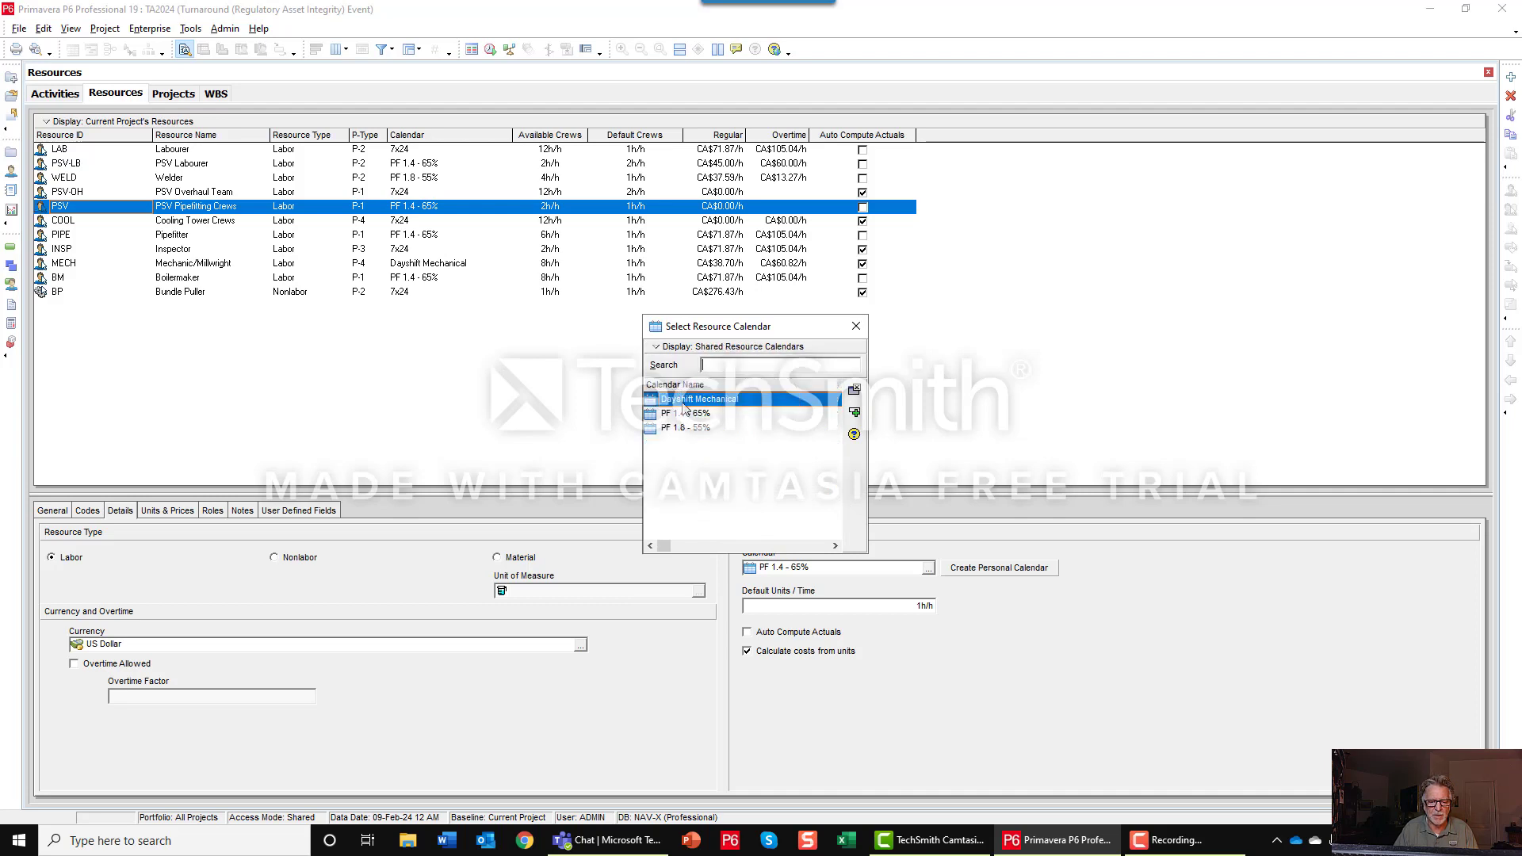
left_click(686, 429)
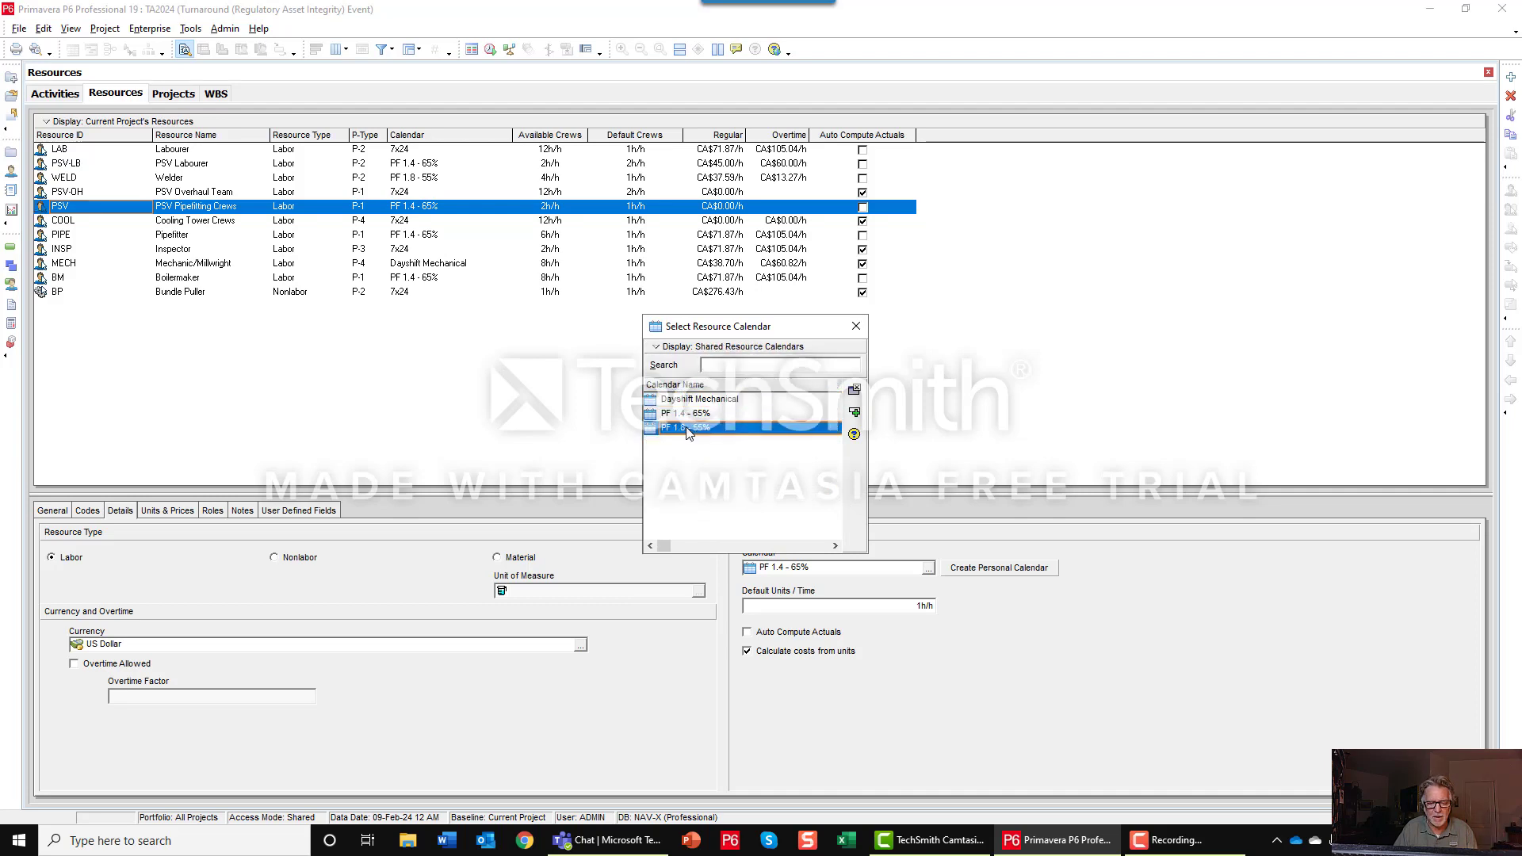
left_click(855, 413)
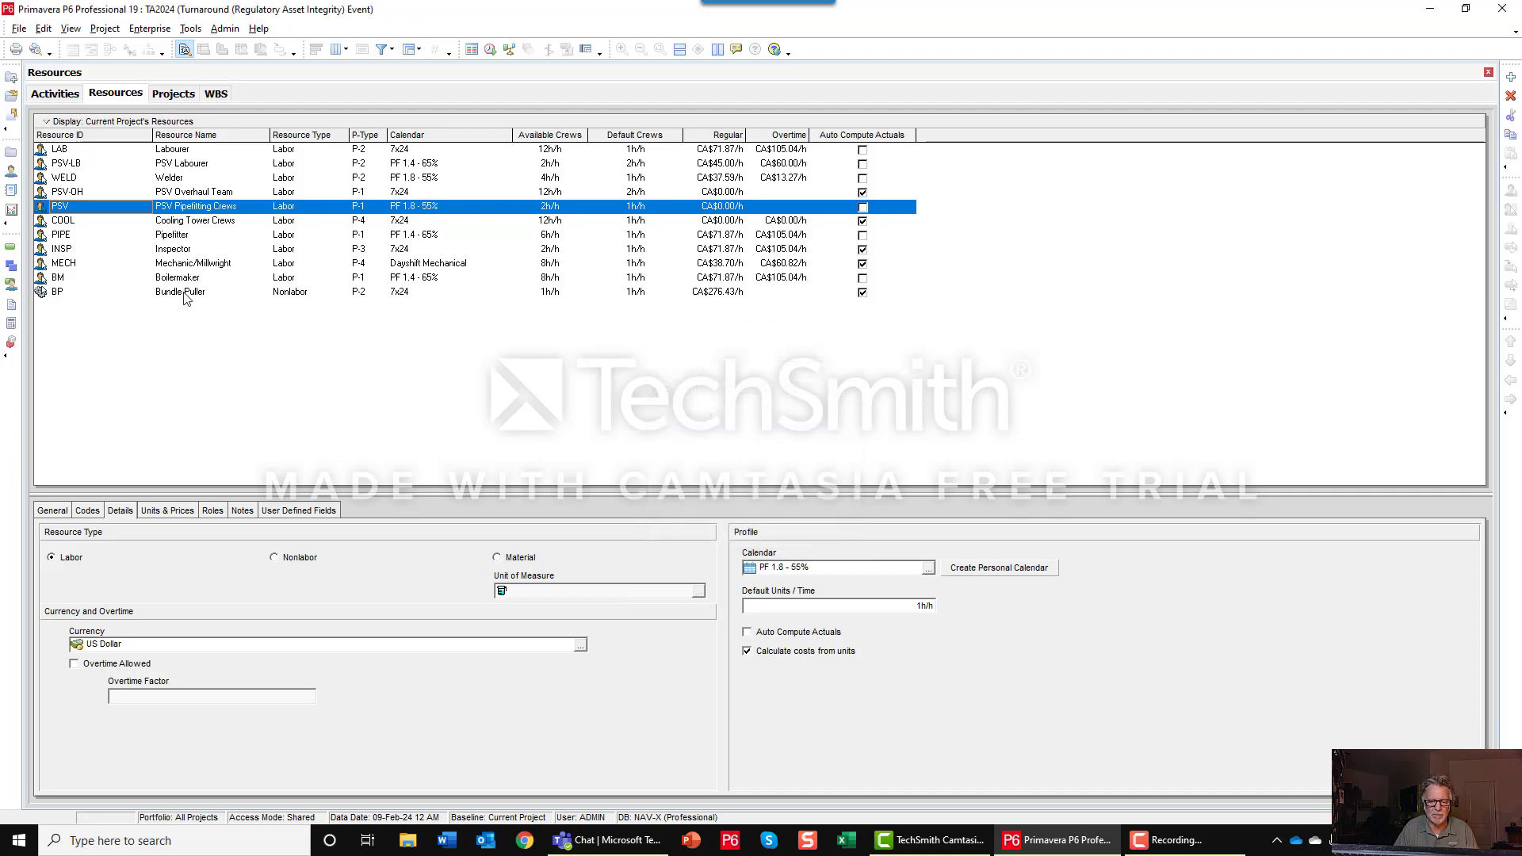
Step: Return to the activities and level the resources again with the PSV Pipefitting Crews' new calendar
left_click(10, 251)
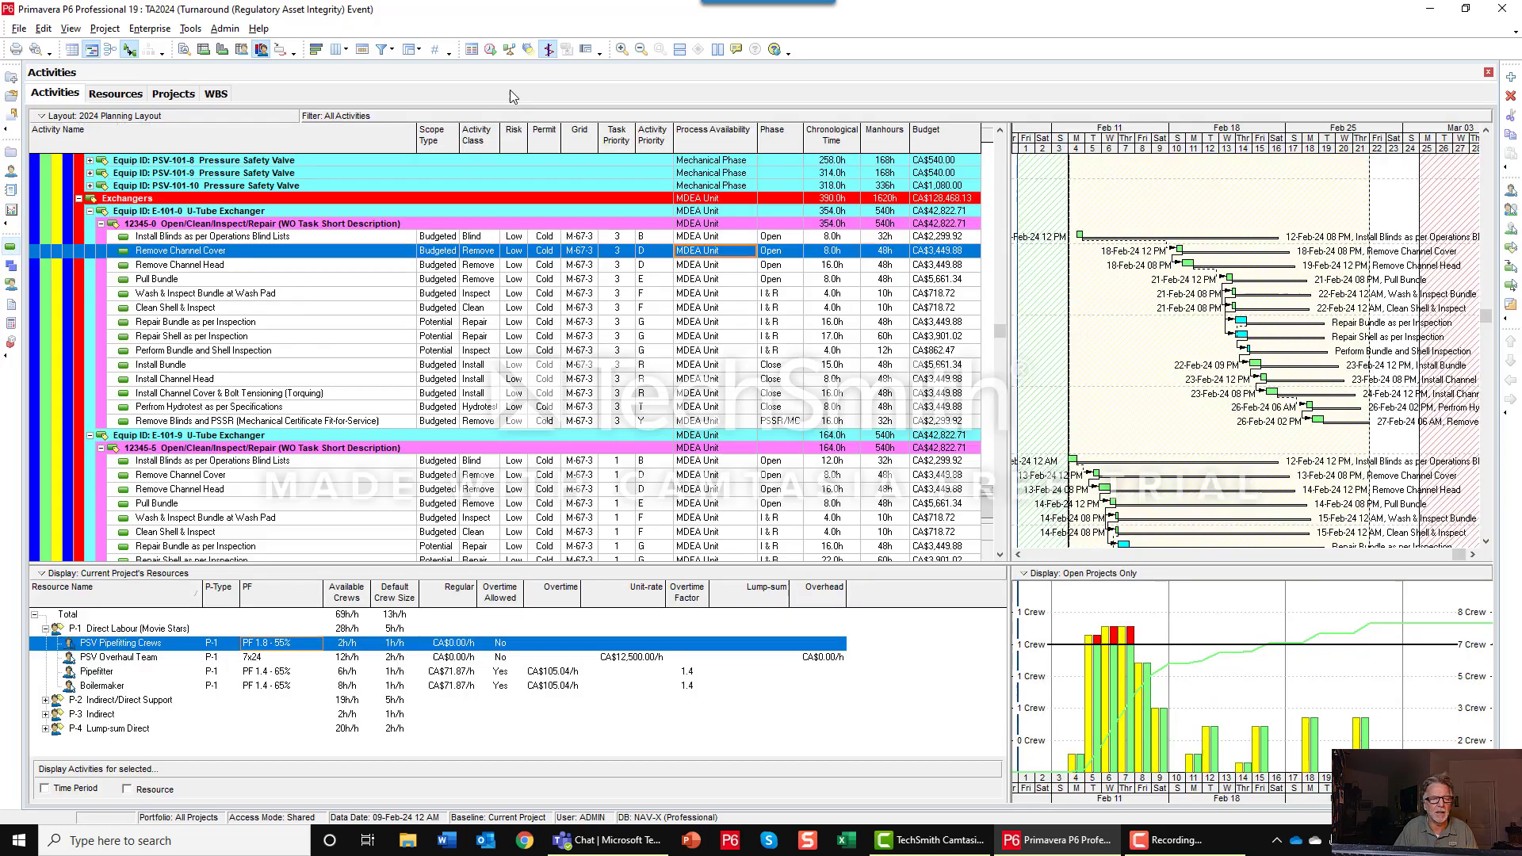
left_click(509, 49)
left_click(951, 287)
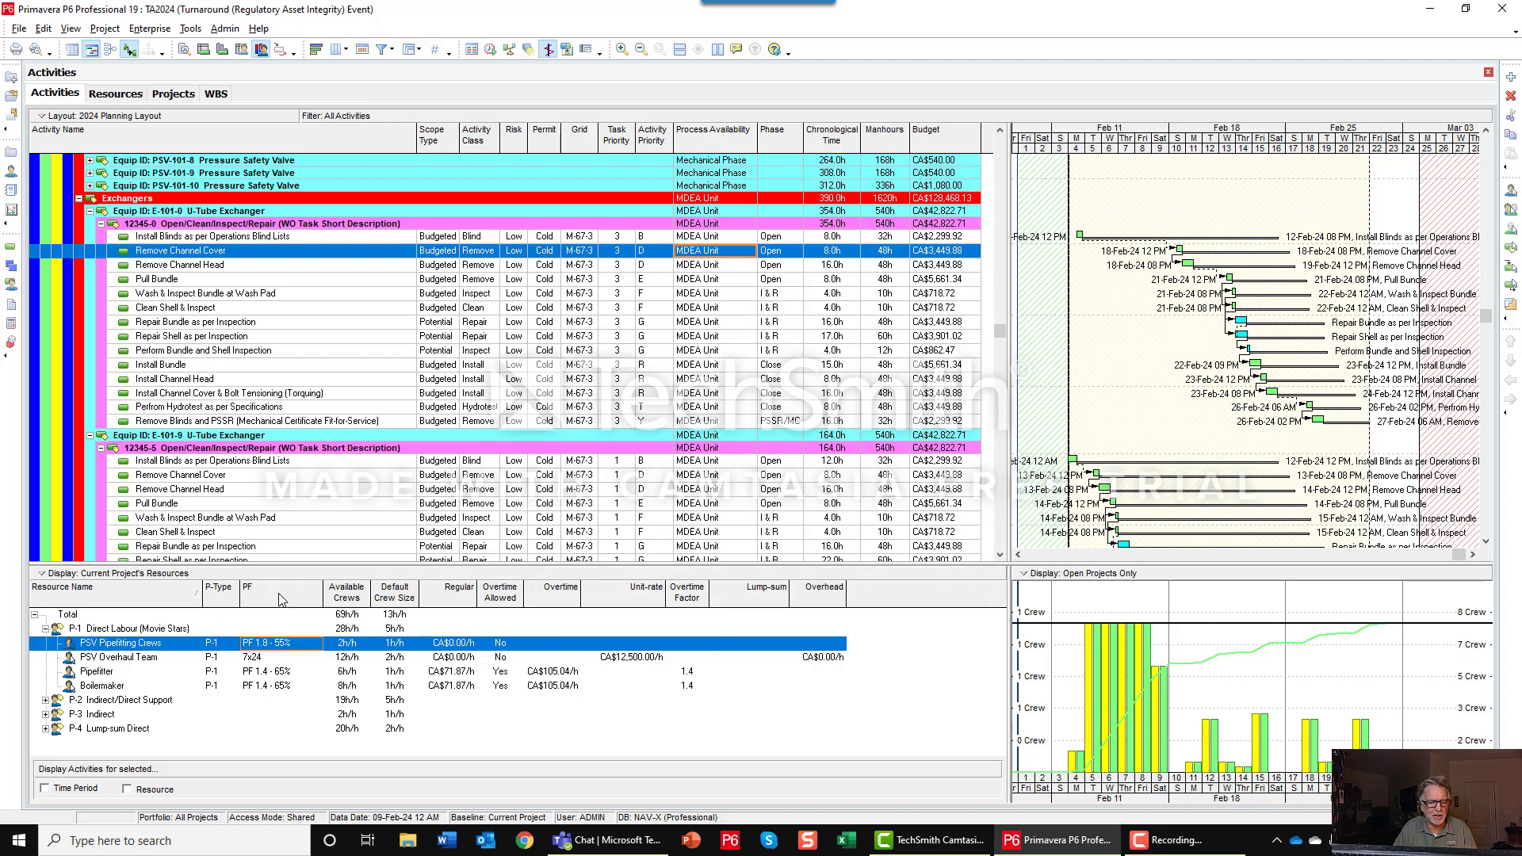
Step: Display the combined crew loading for the direct labour resources from P-1 Direct Labour through Boilermaker
left_click(114, 632)
left_click(112, 686, "shift")
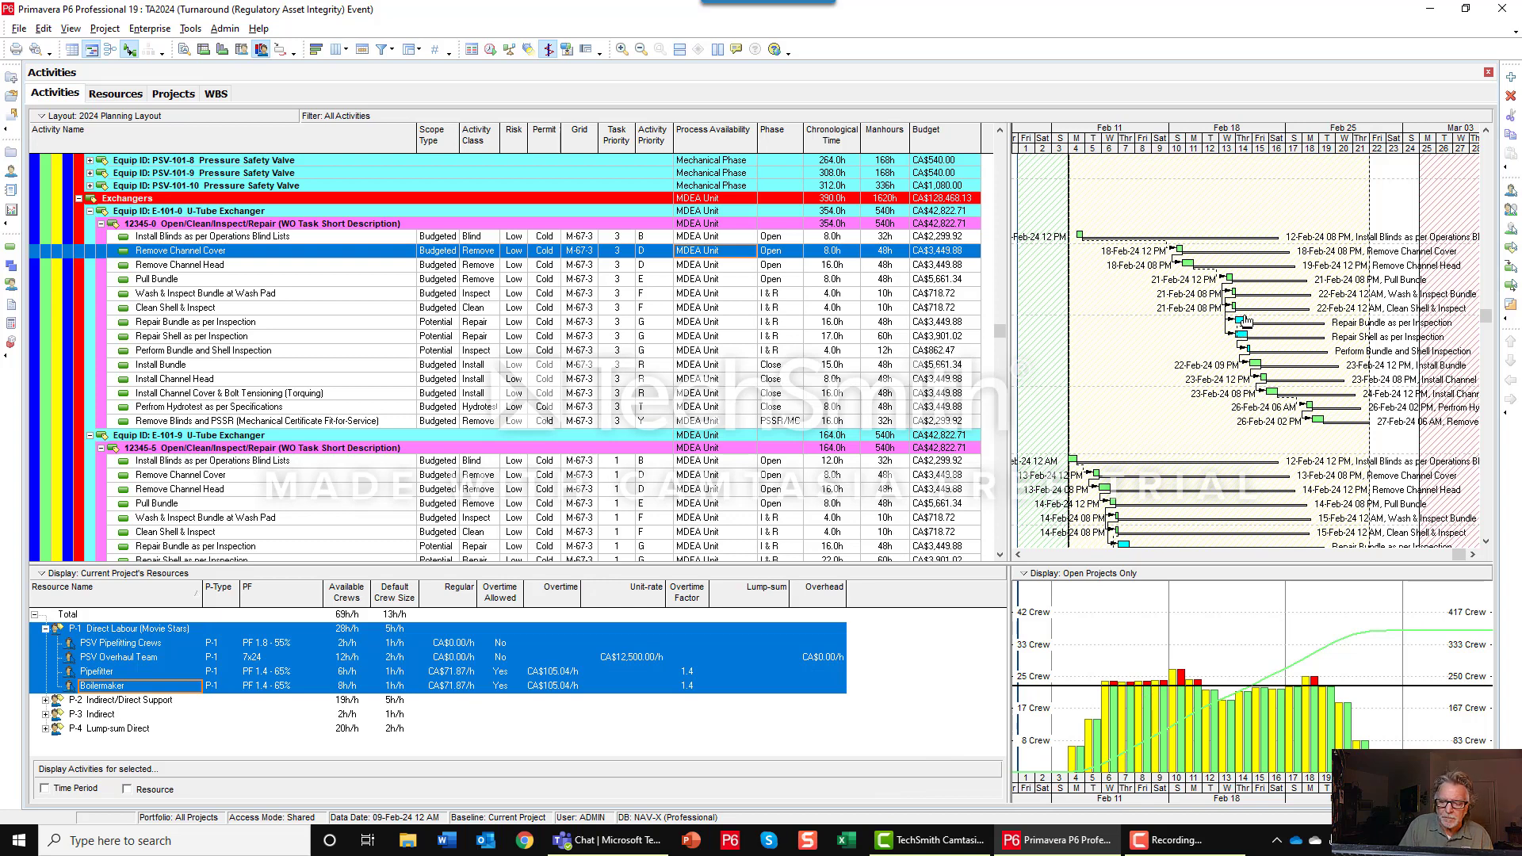
double_click(1214, 206)
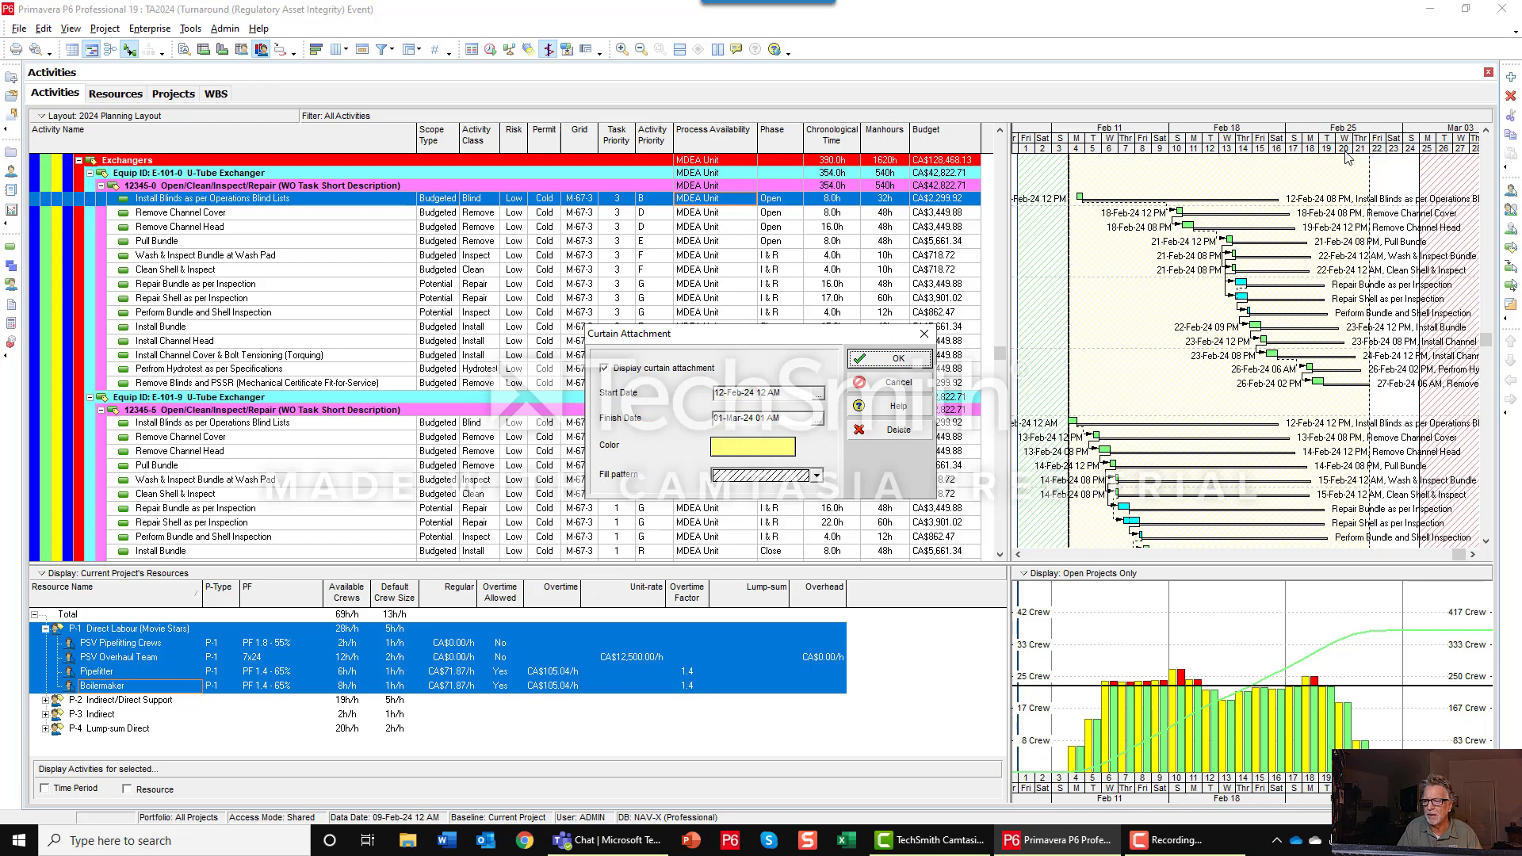
left_click(890, 359)
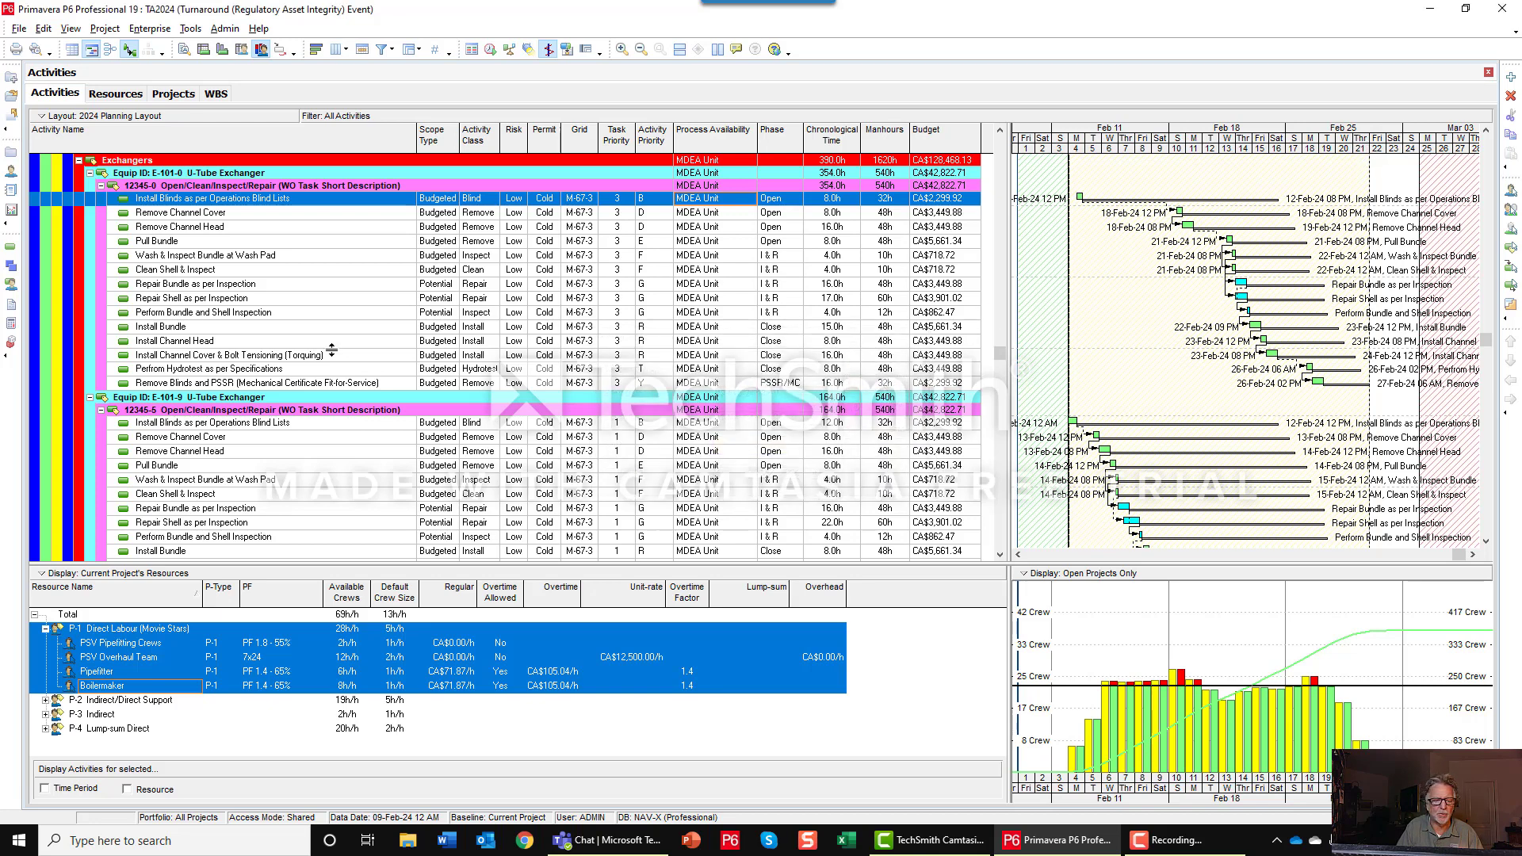
Step: Review the process availability of the PSV-101-3 activities against their Gantt bars, compressing the timescale to show early March
left_click(726, 384)
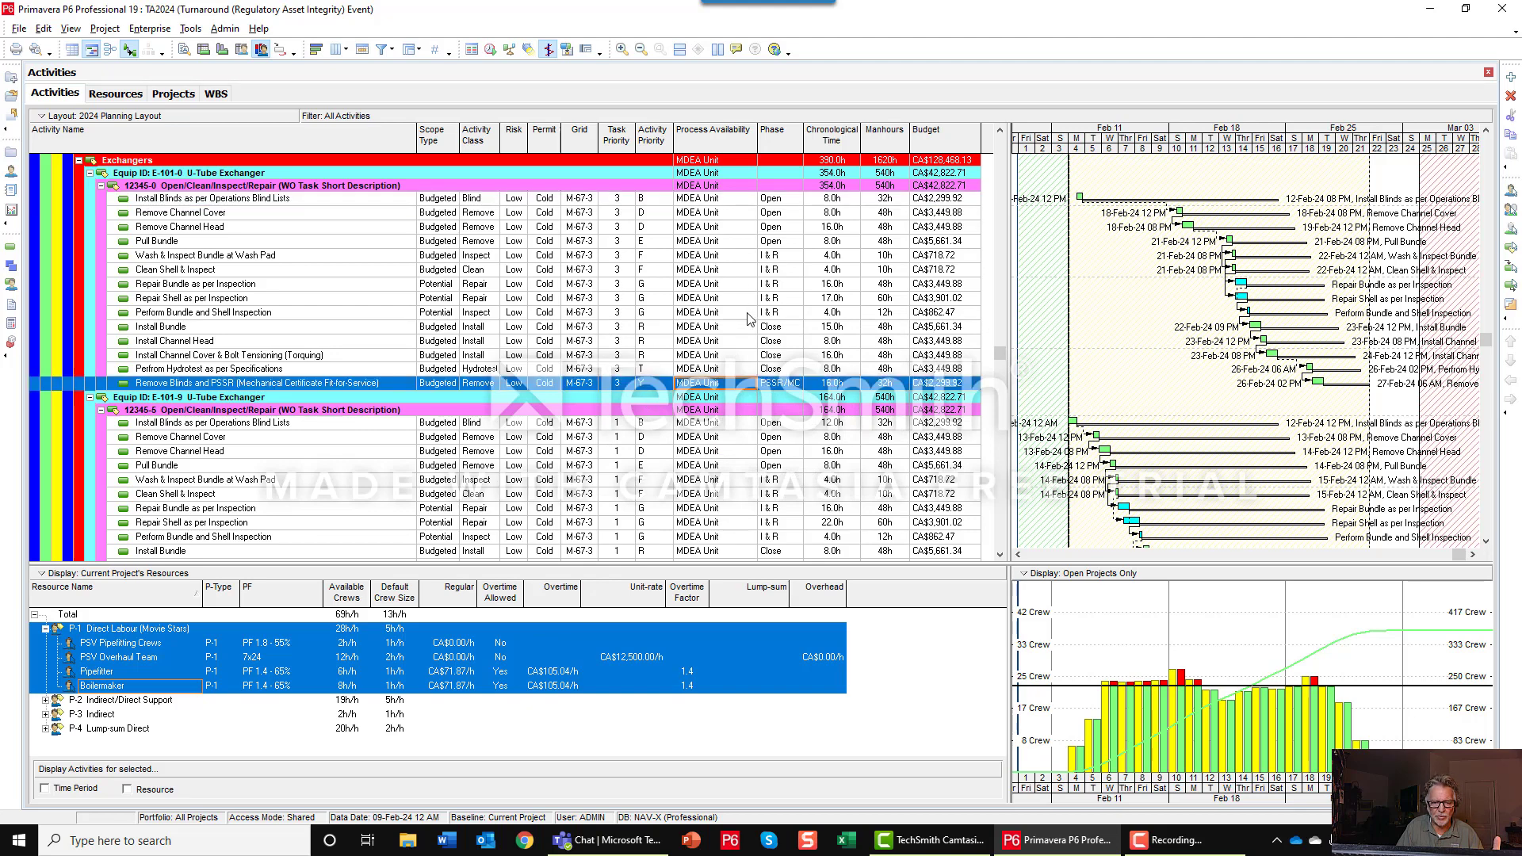
scroll(748, 319, "up", 7)
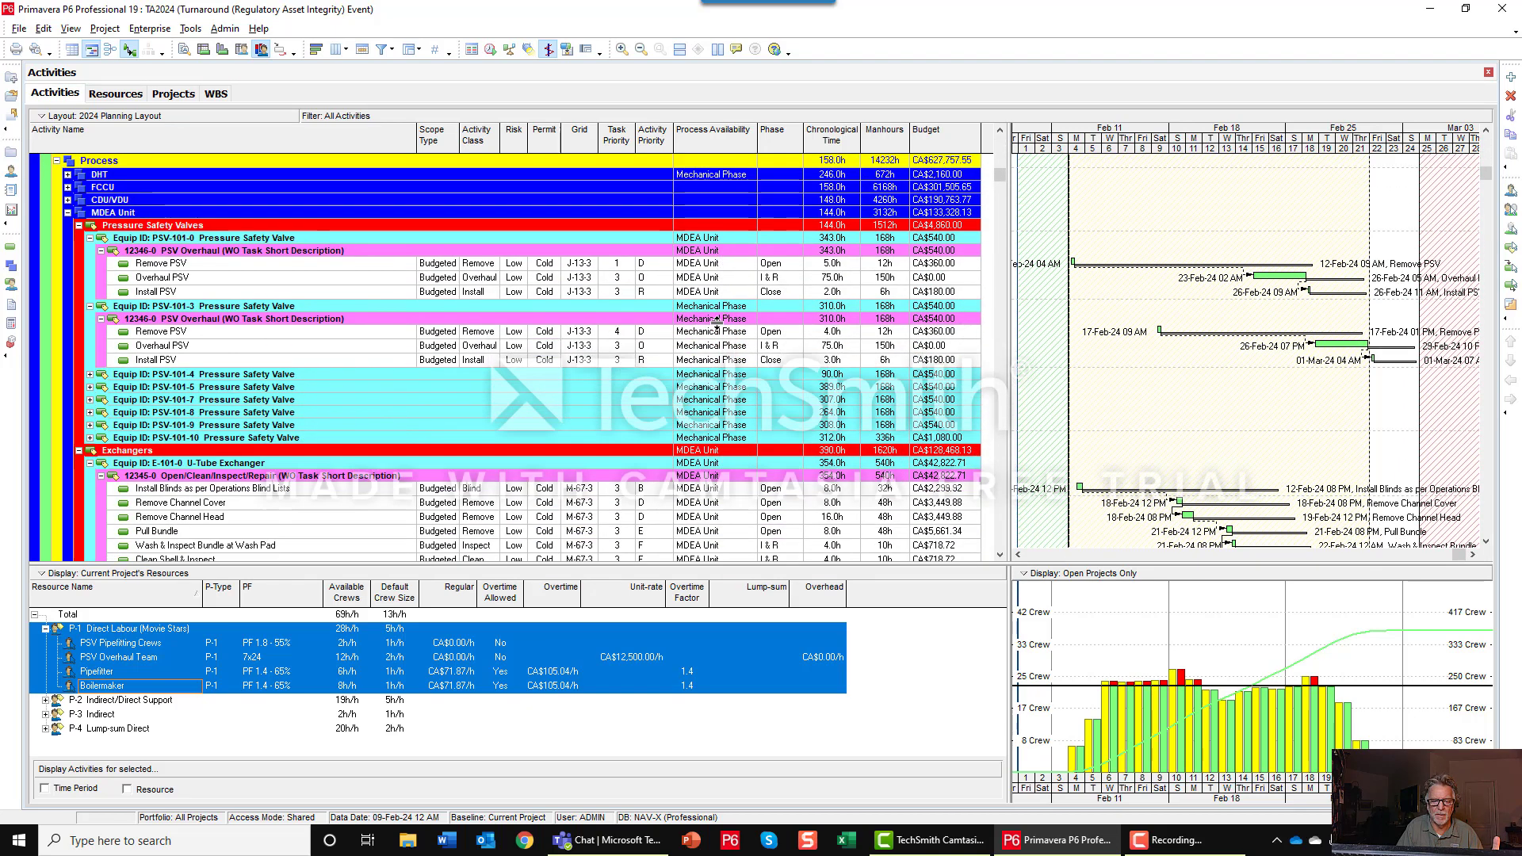
scroll(717, 322, "up", 2)
scroll(716, 322, "down", 1)
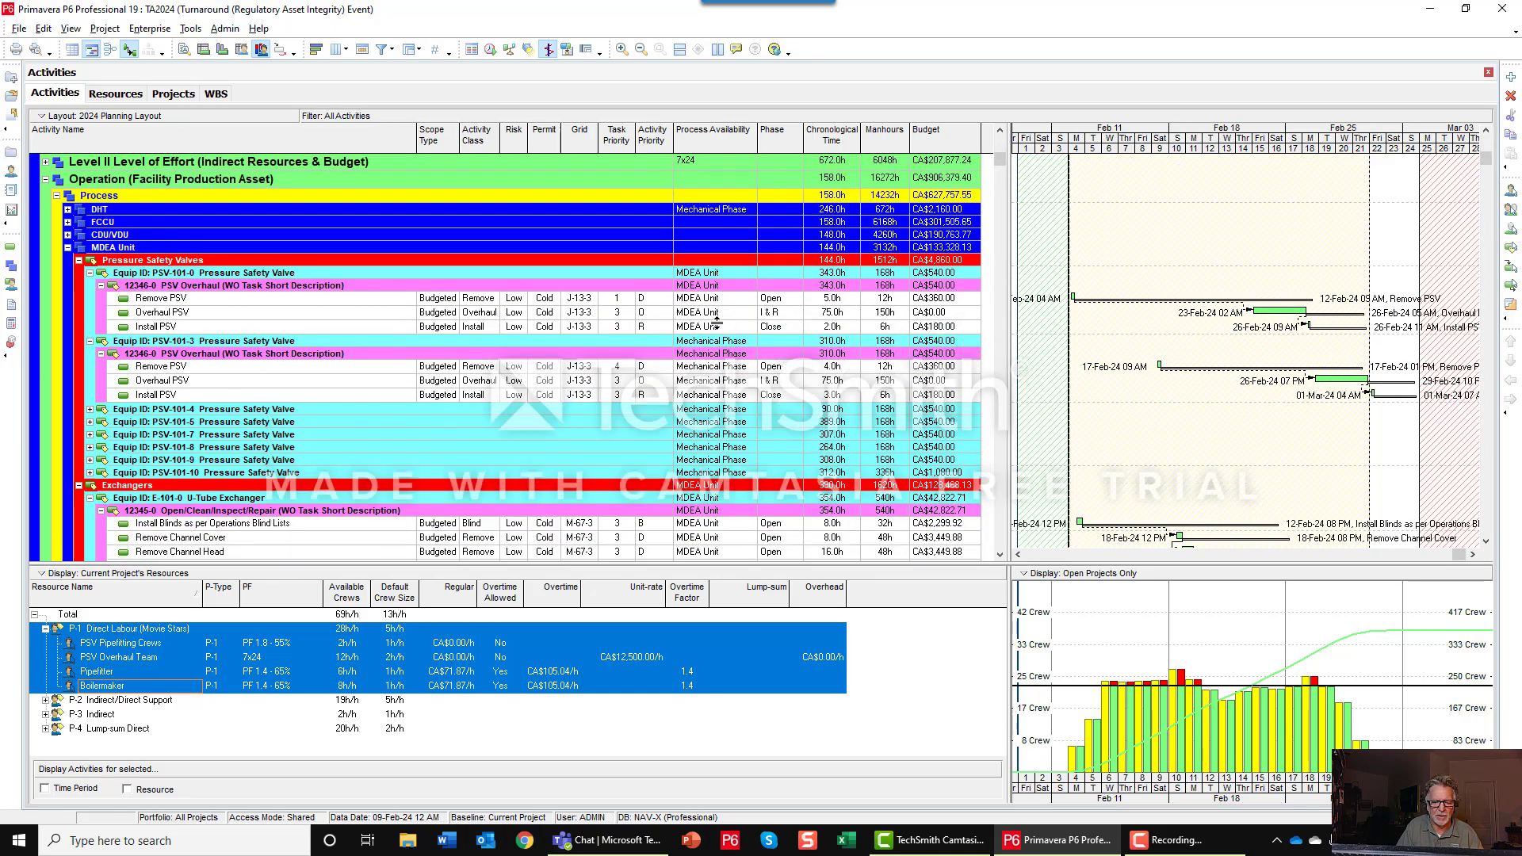
left_click(748, 368)
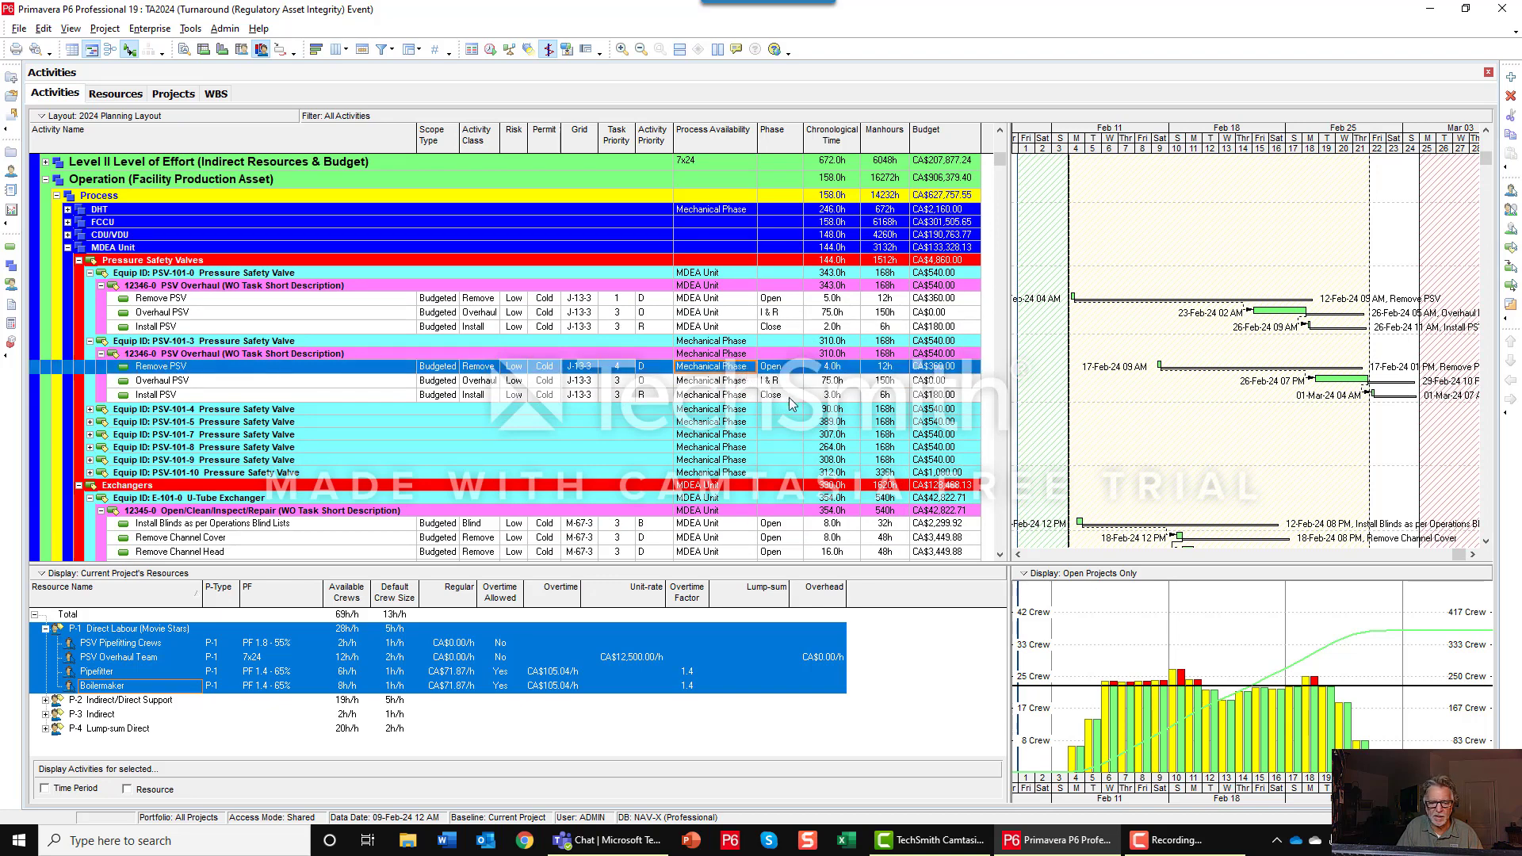
left_click(720, 387)
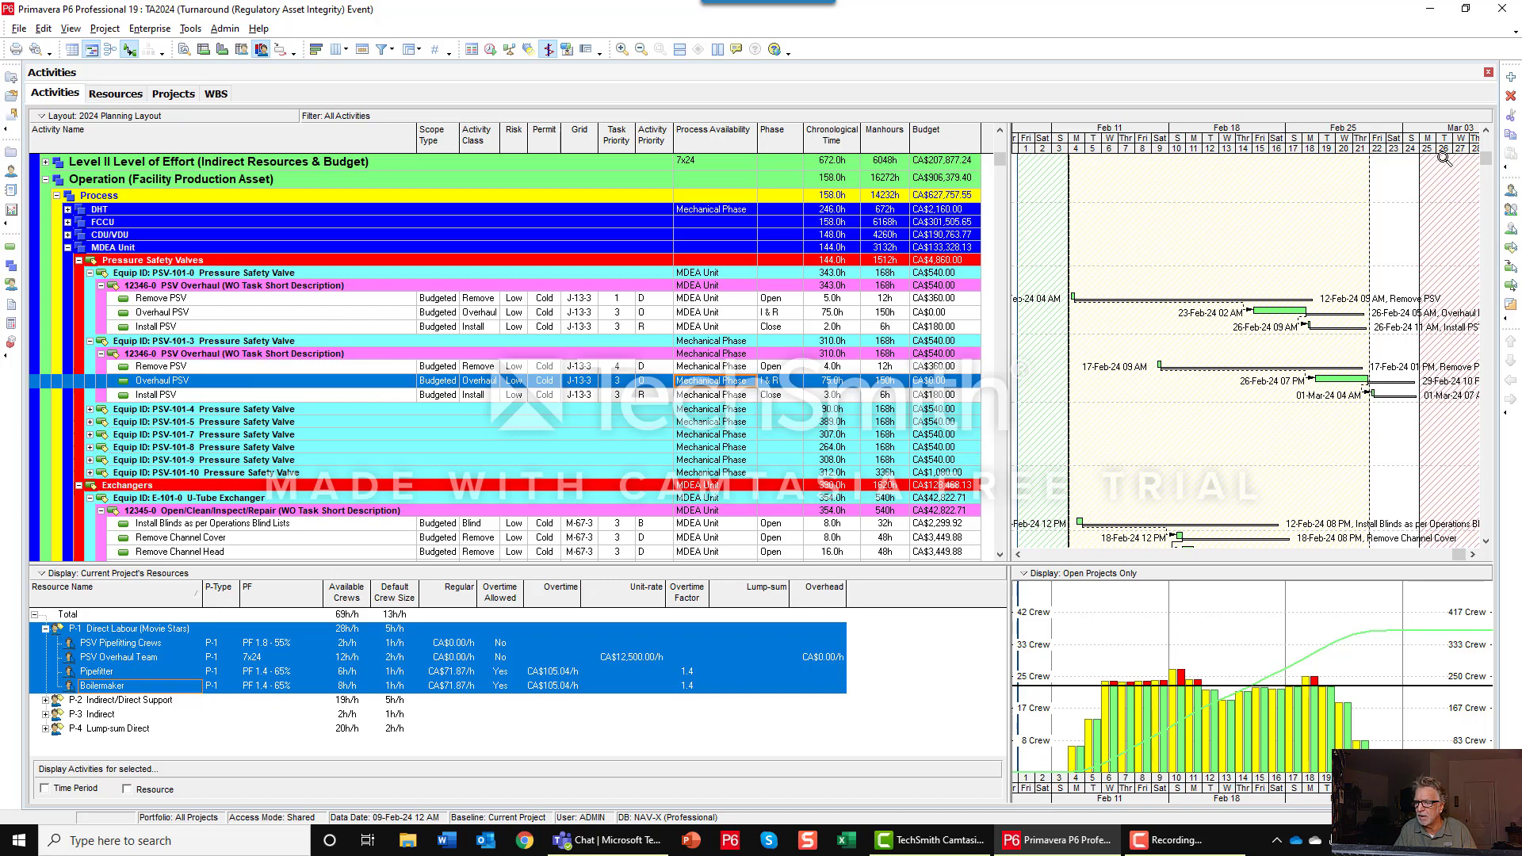
left_click_drag(1444, 158, 1386, 163)
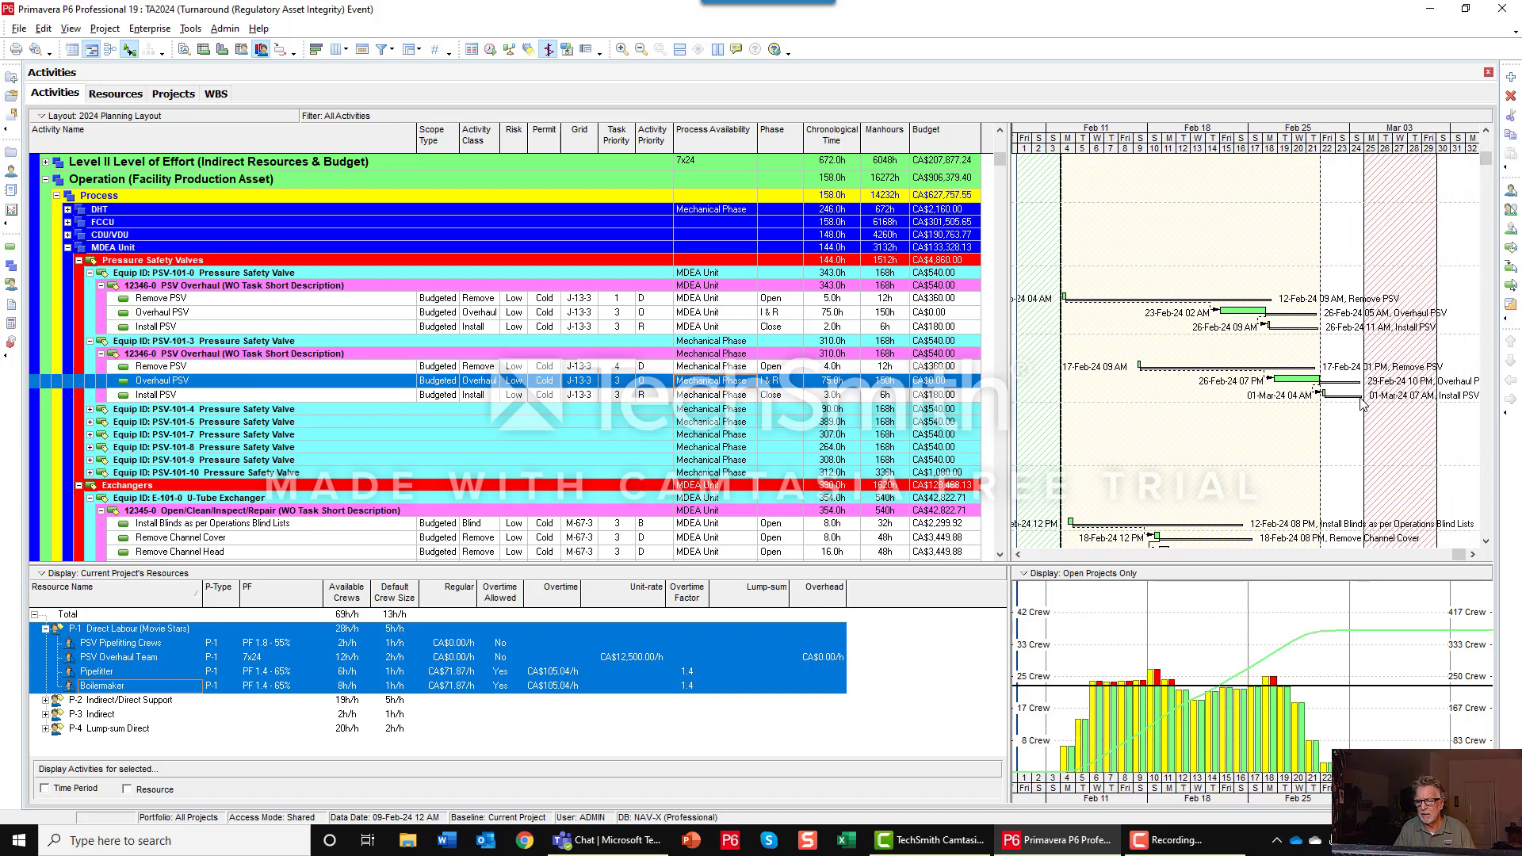
Step: Fill the MDEA Unit process availability down from PSV-101-0's Install PSV through the three PSV-101-3 activities
left_click(708, 327)
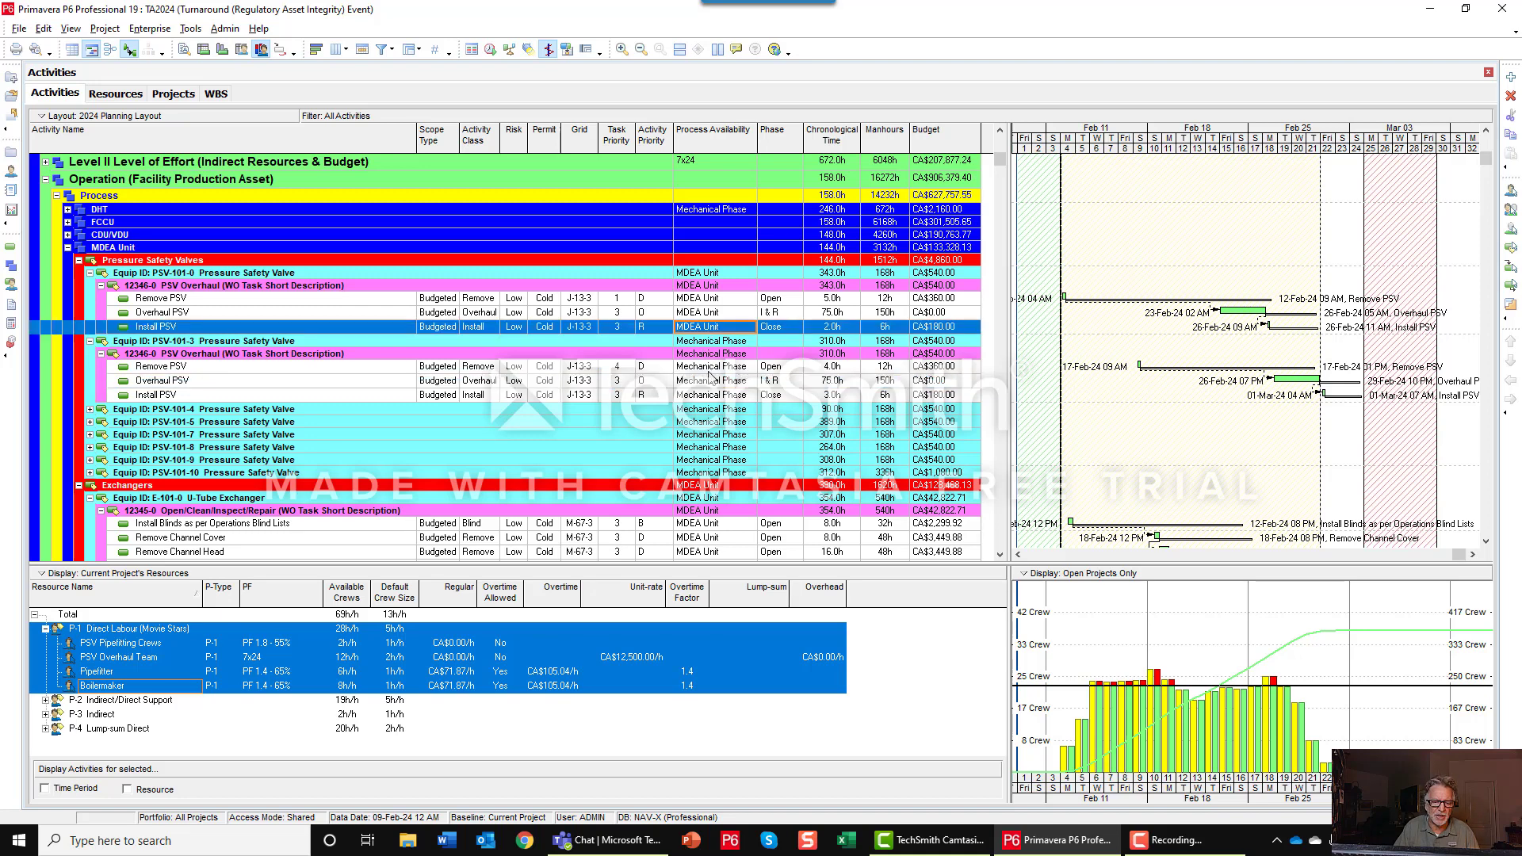
left_click(718, 395, "shift")
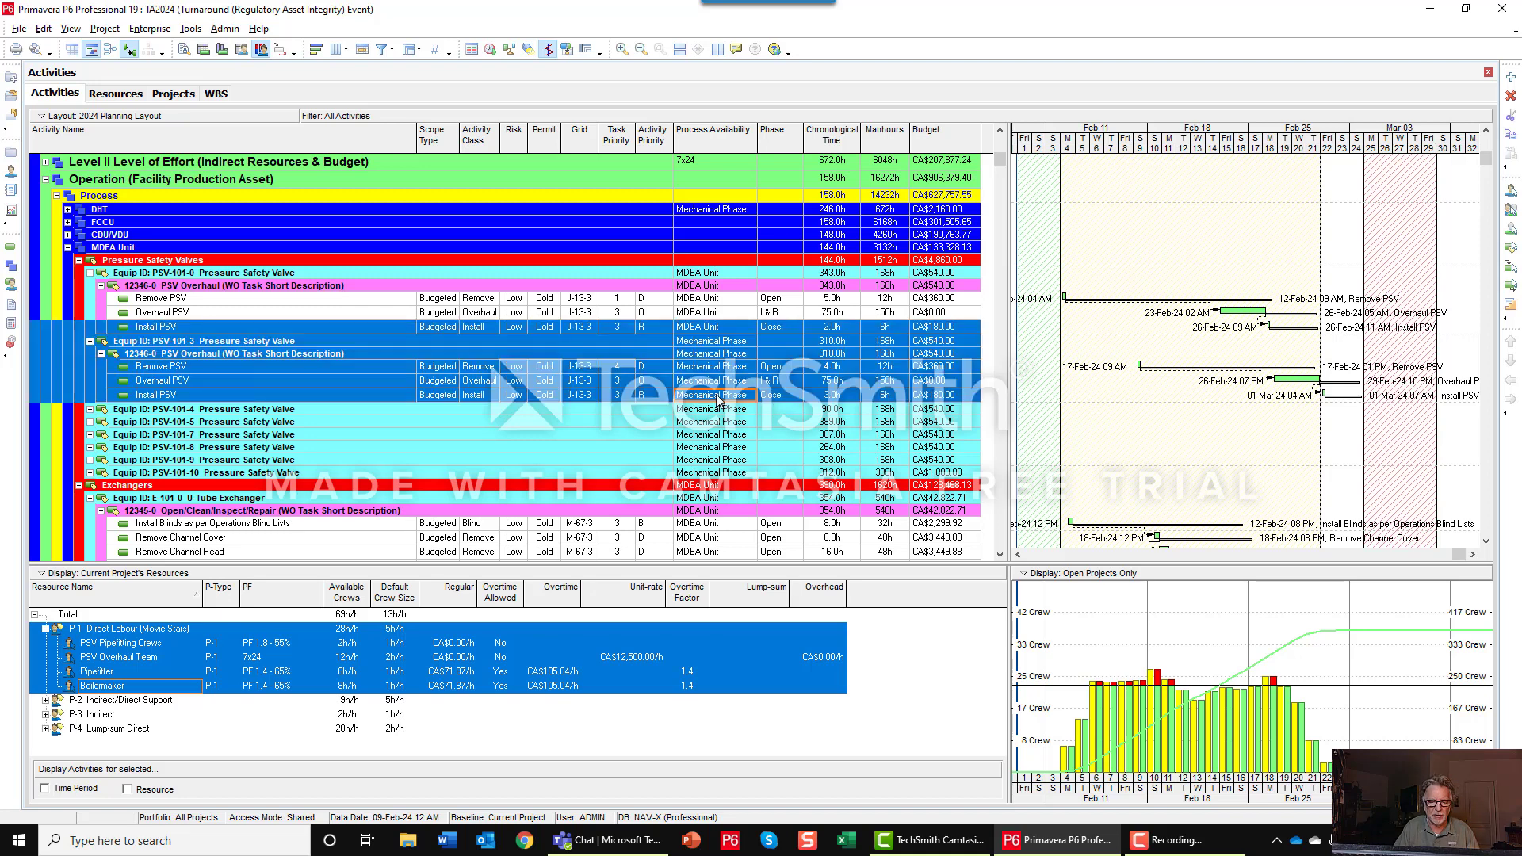
right_click(718, 395)
left_click(775, 487)
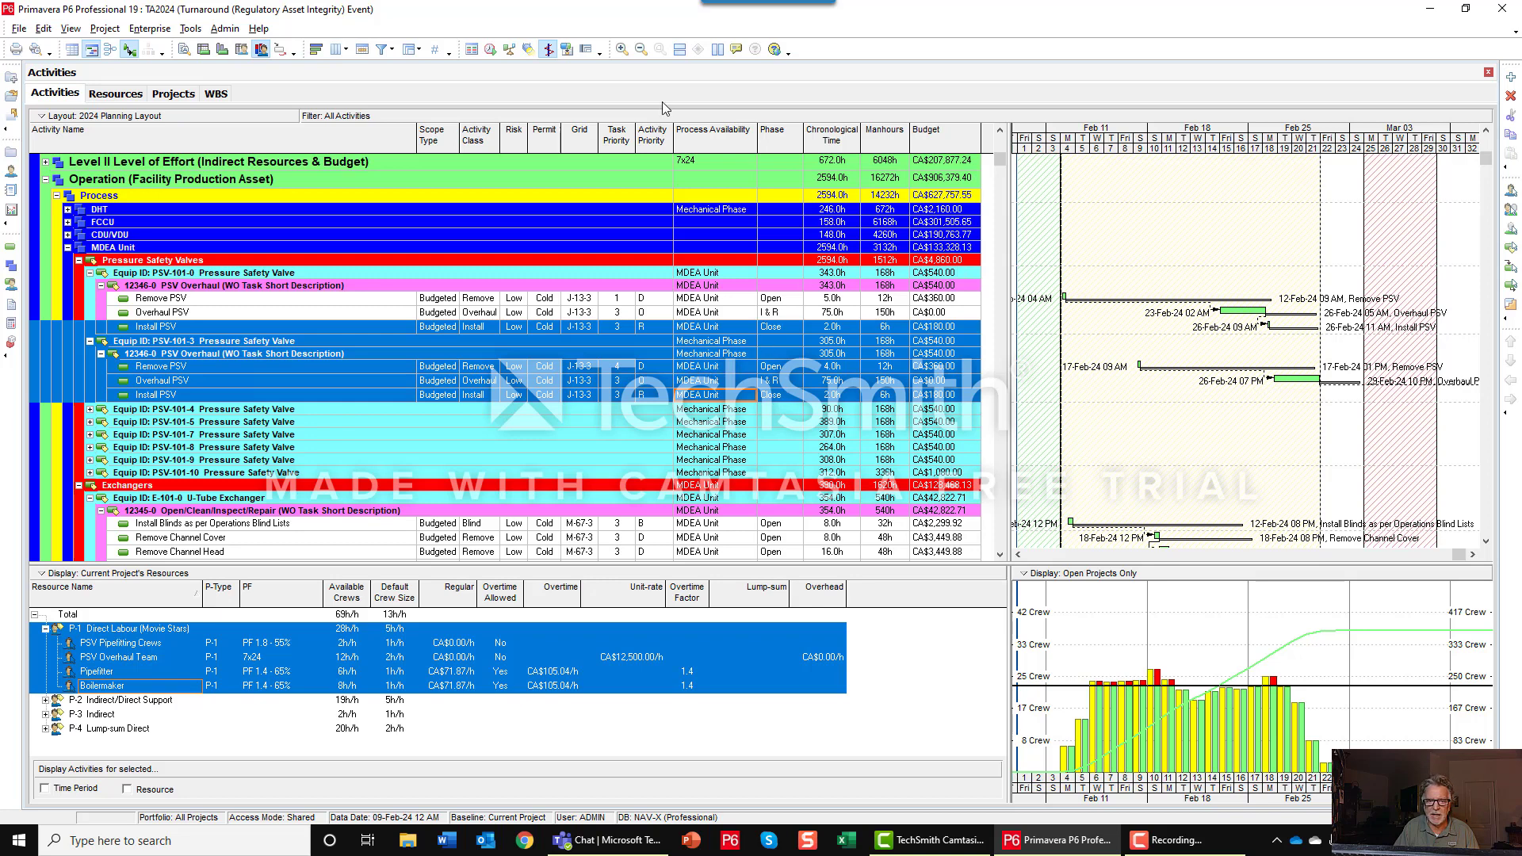
Step: Level the resources with the MDEA Unit calendar on PSV-101-3 and compare its dates with the exchanger activities
left_click(511, 50)
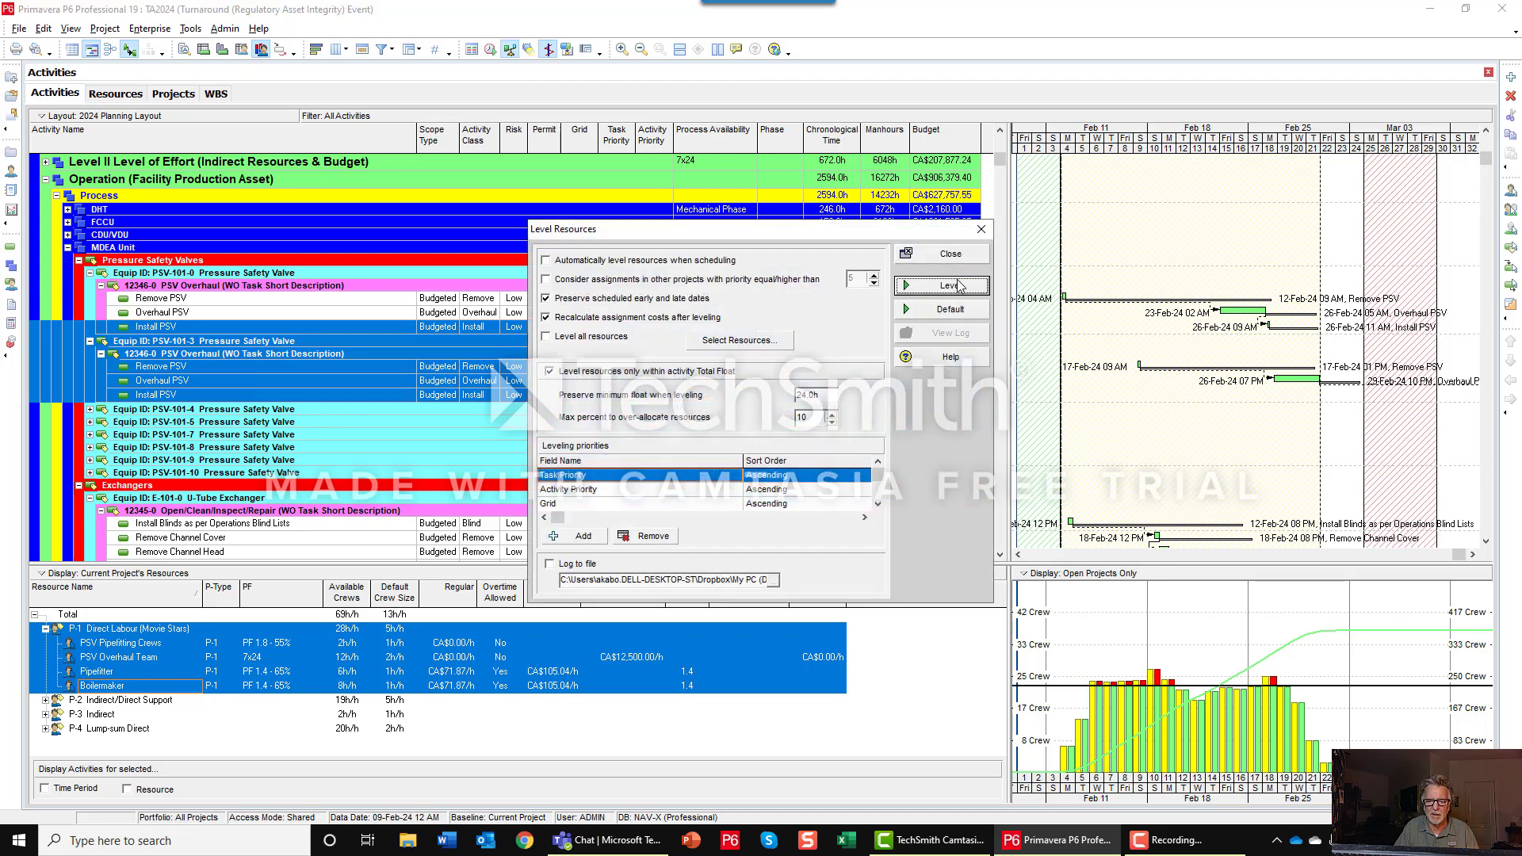
left_click(954, 255)
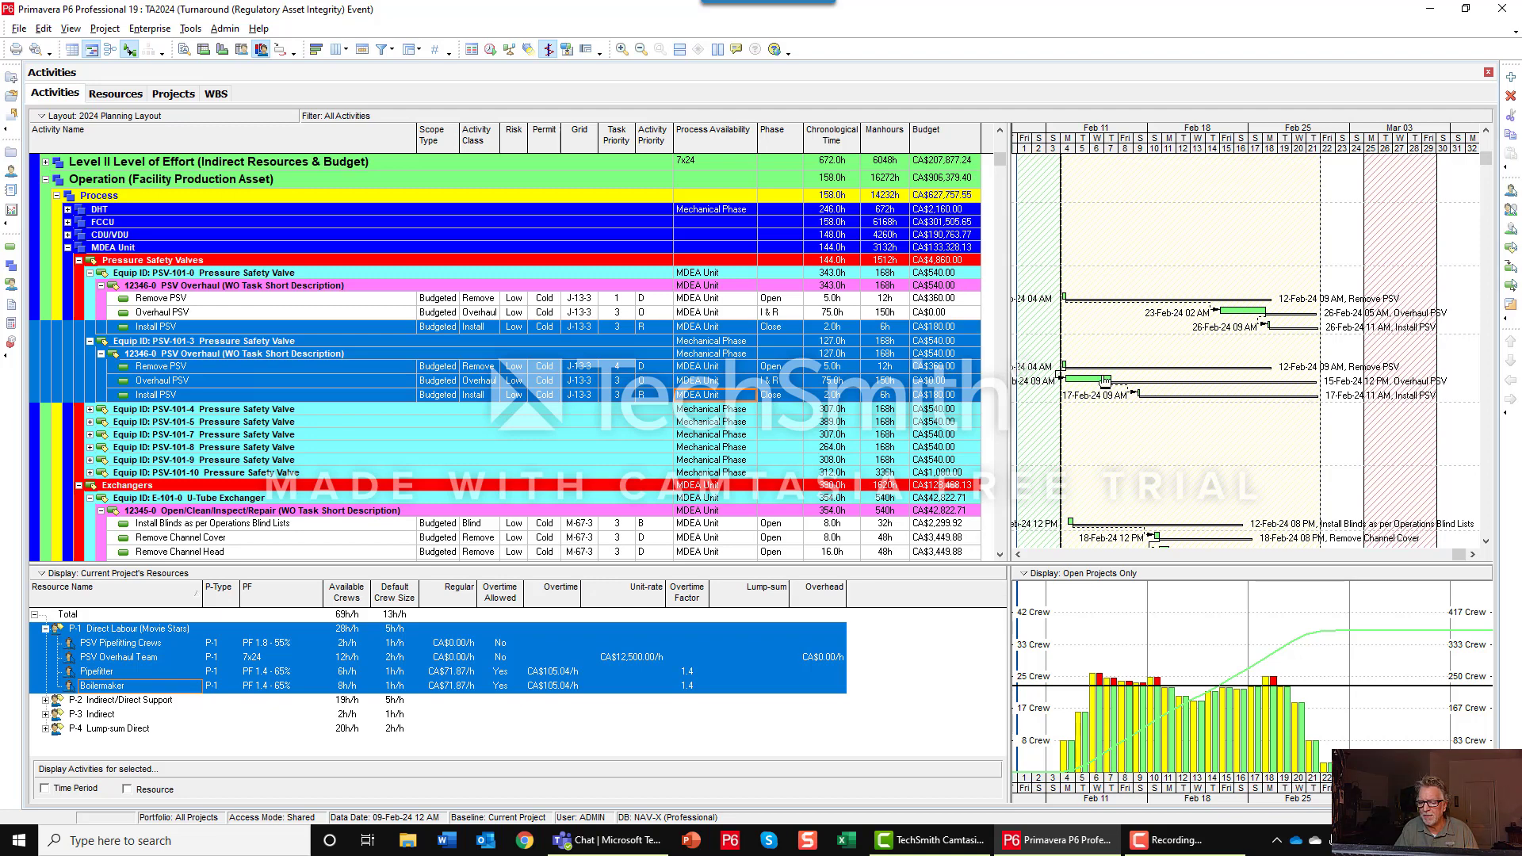
scroll(1177, 405, "up", 2)
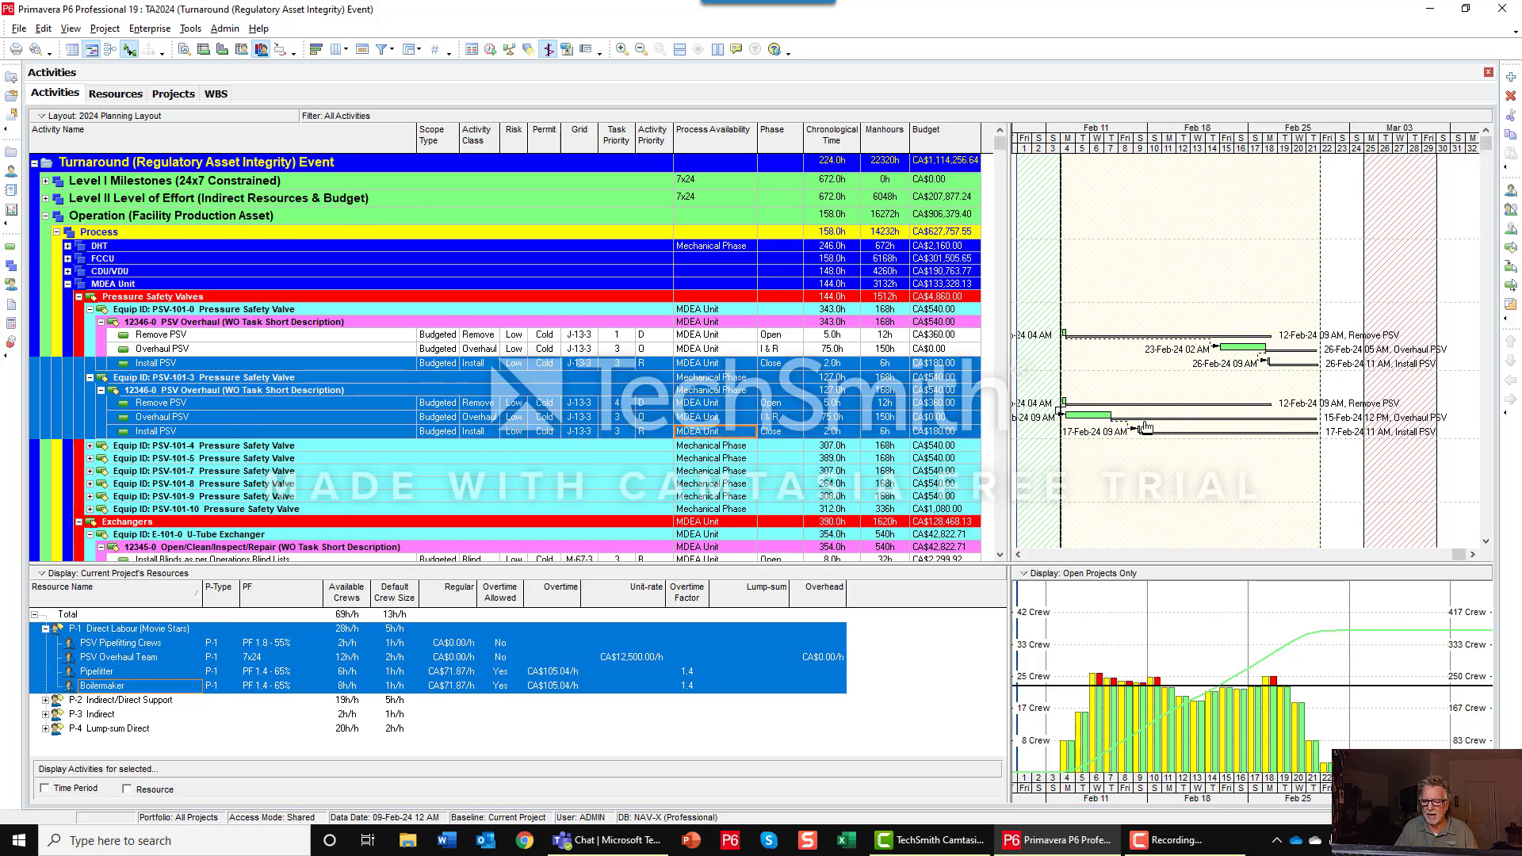
scroll(1147, 428, "down", 1)
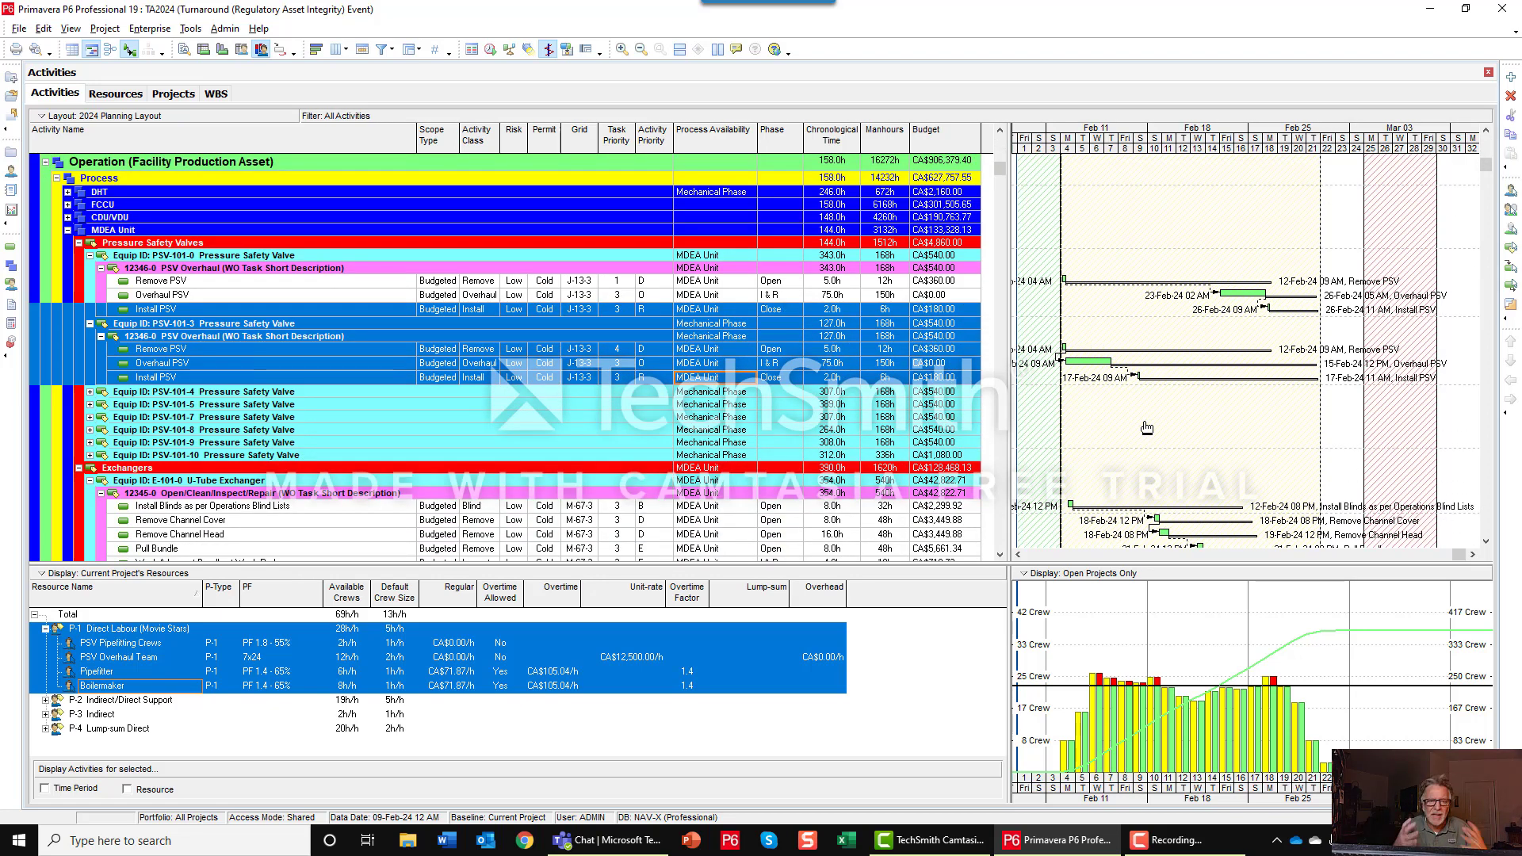
scroll(991, 436, "down", 1)
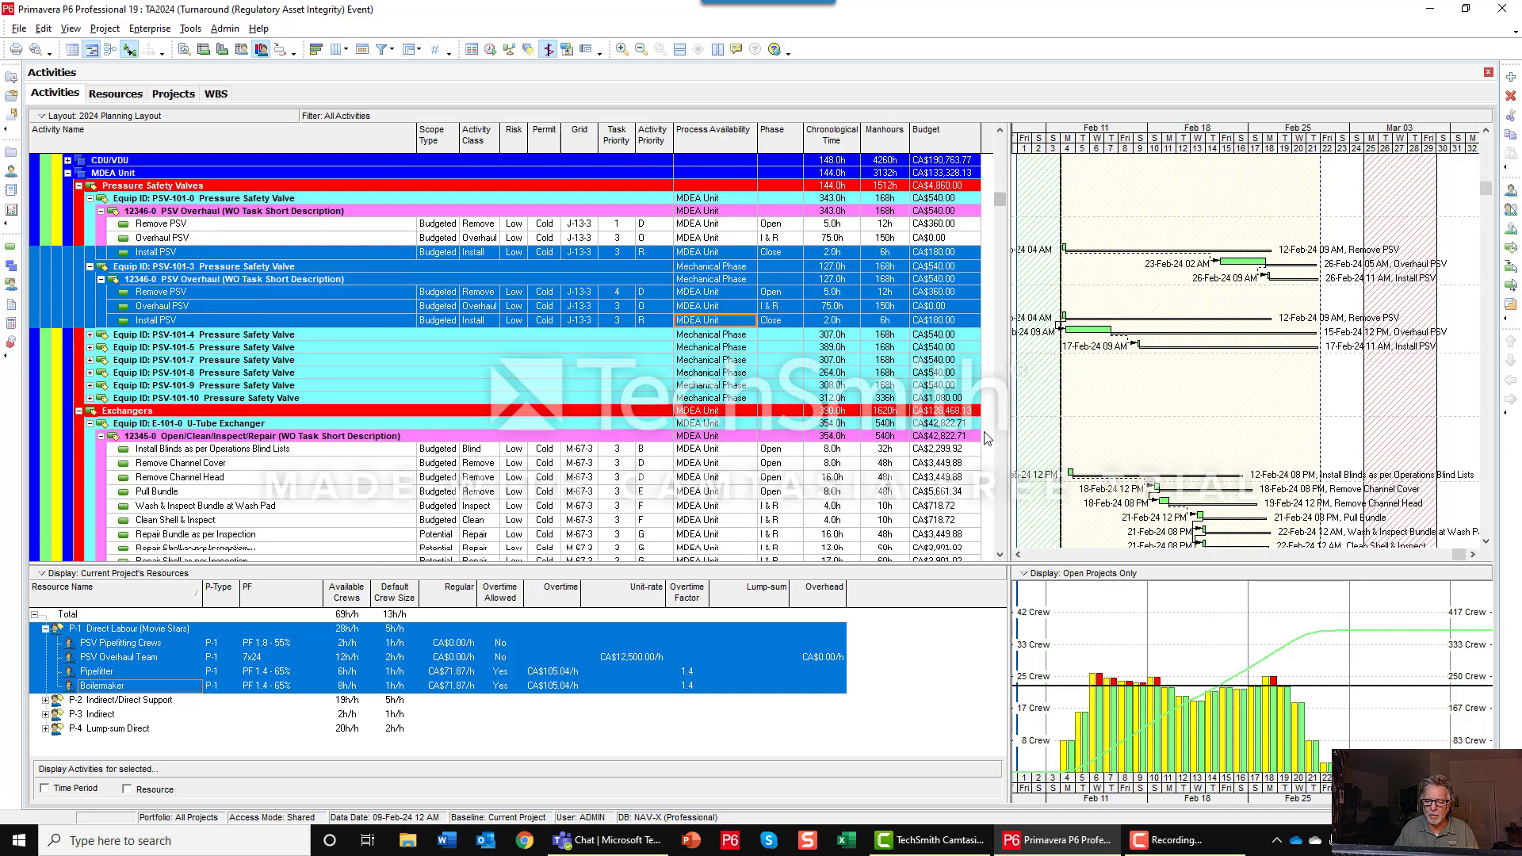
scroll(987, 439, "down", 4)
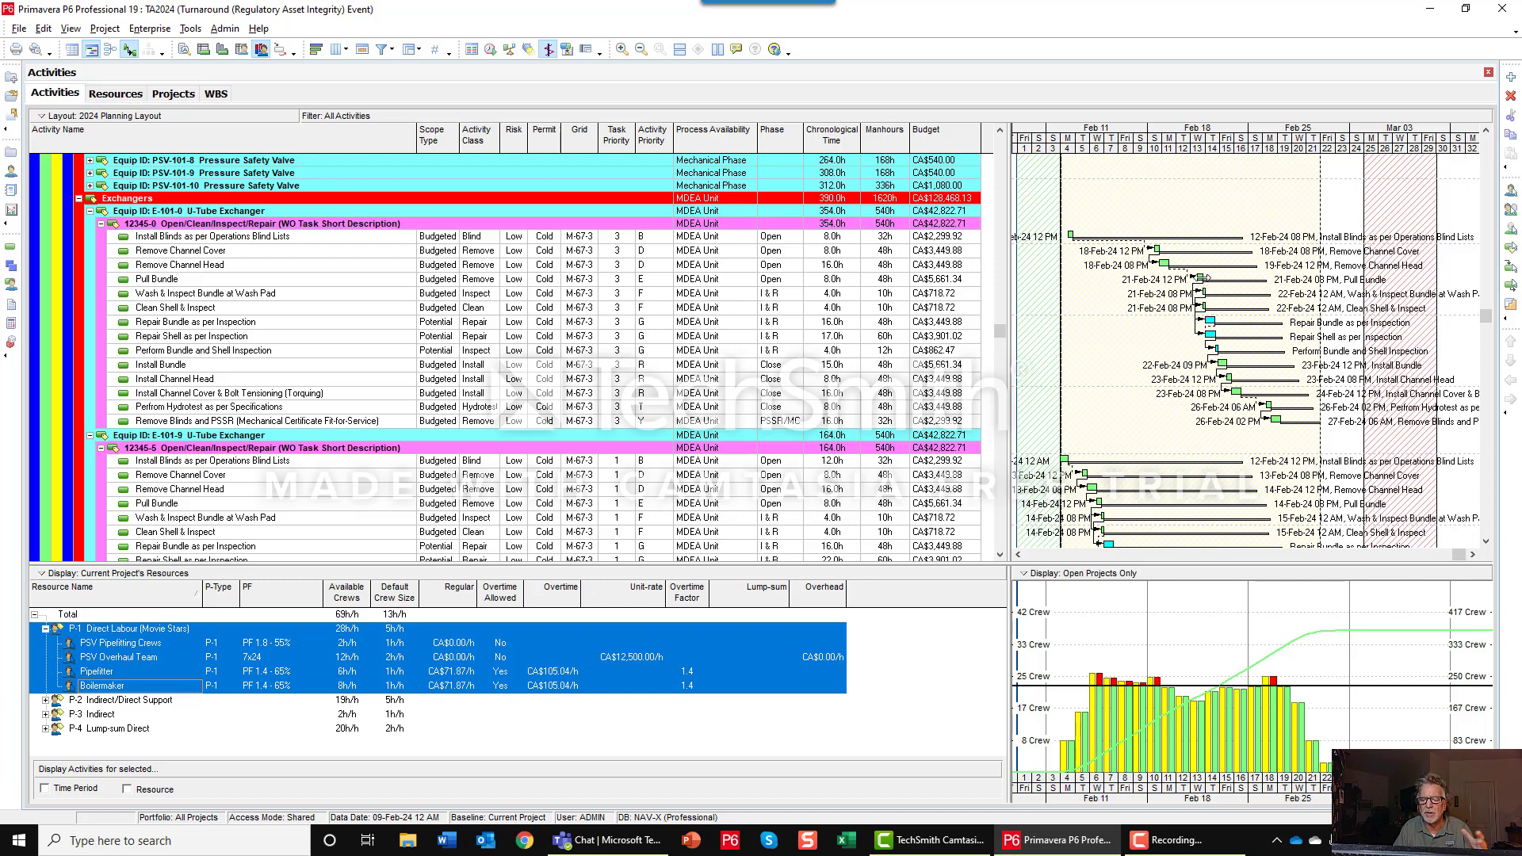
scroll(1145, 313, "up", 3)
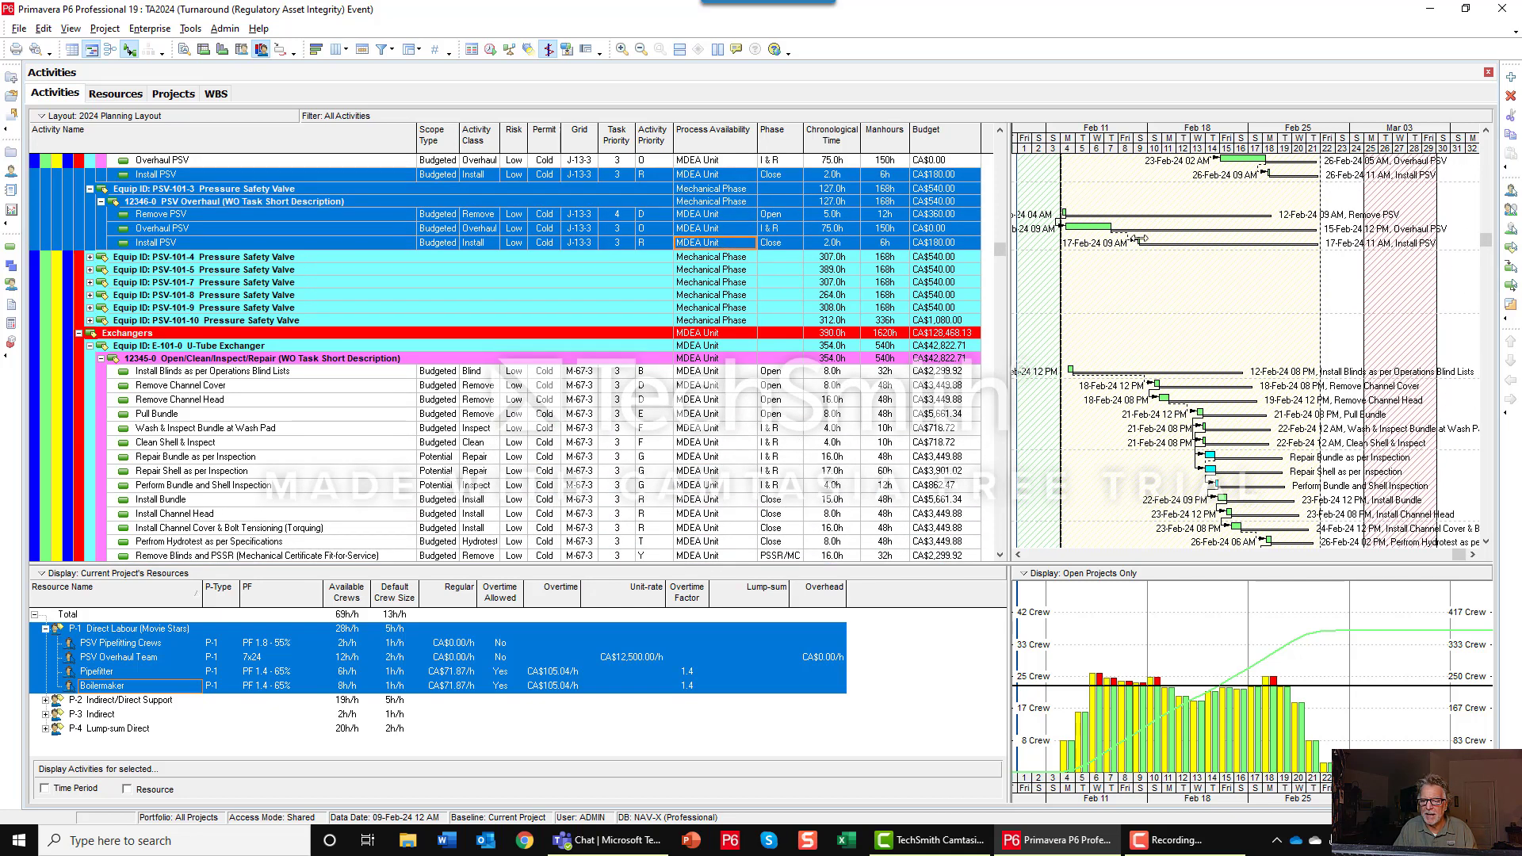
Step: Try a finish-to-start link from PSV-101-3's Overhaul PSV to E-101-0's Wash & Inspect Bundle at Wash Pad, and delete it
left_click(1121, 232)
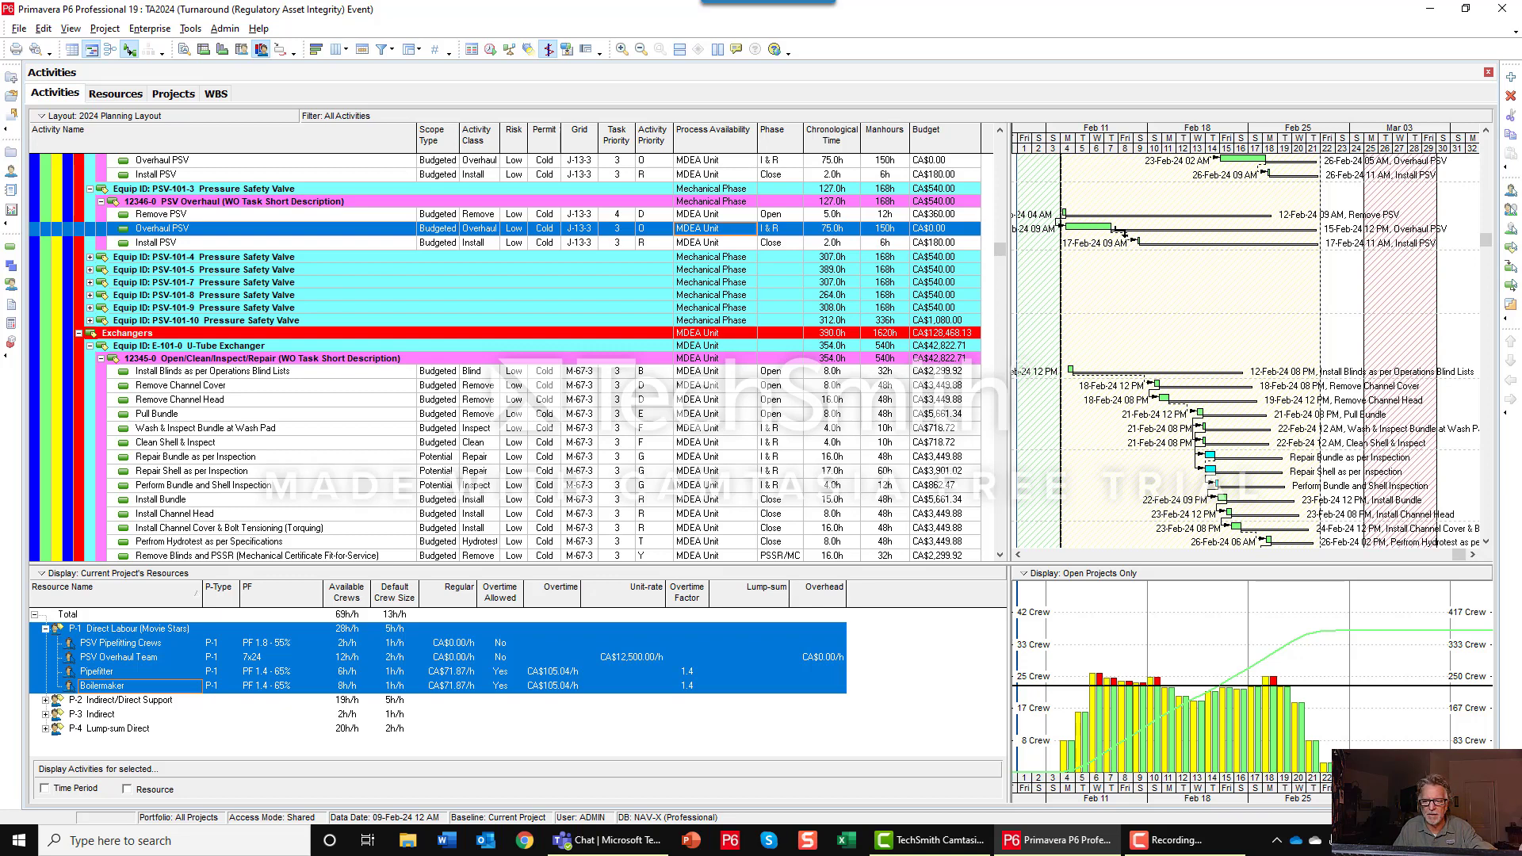
mouse_move(1146, 228)
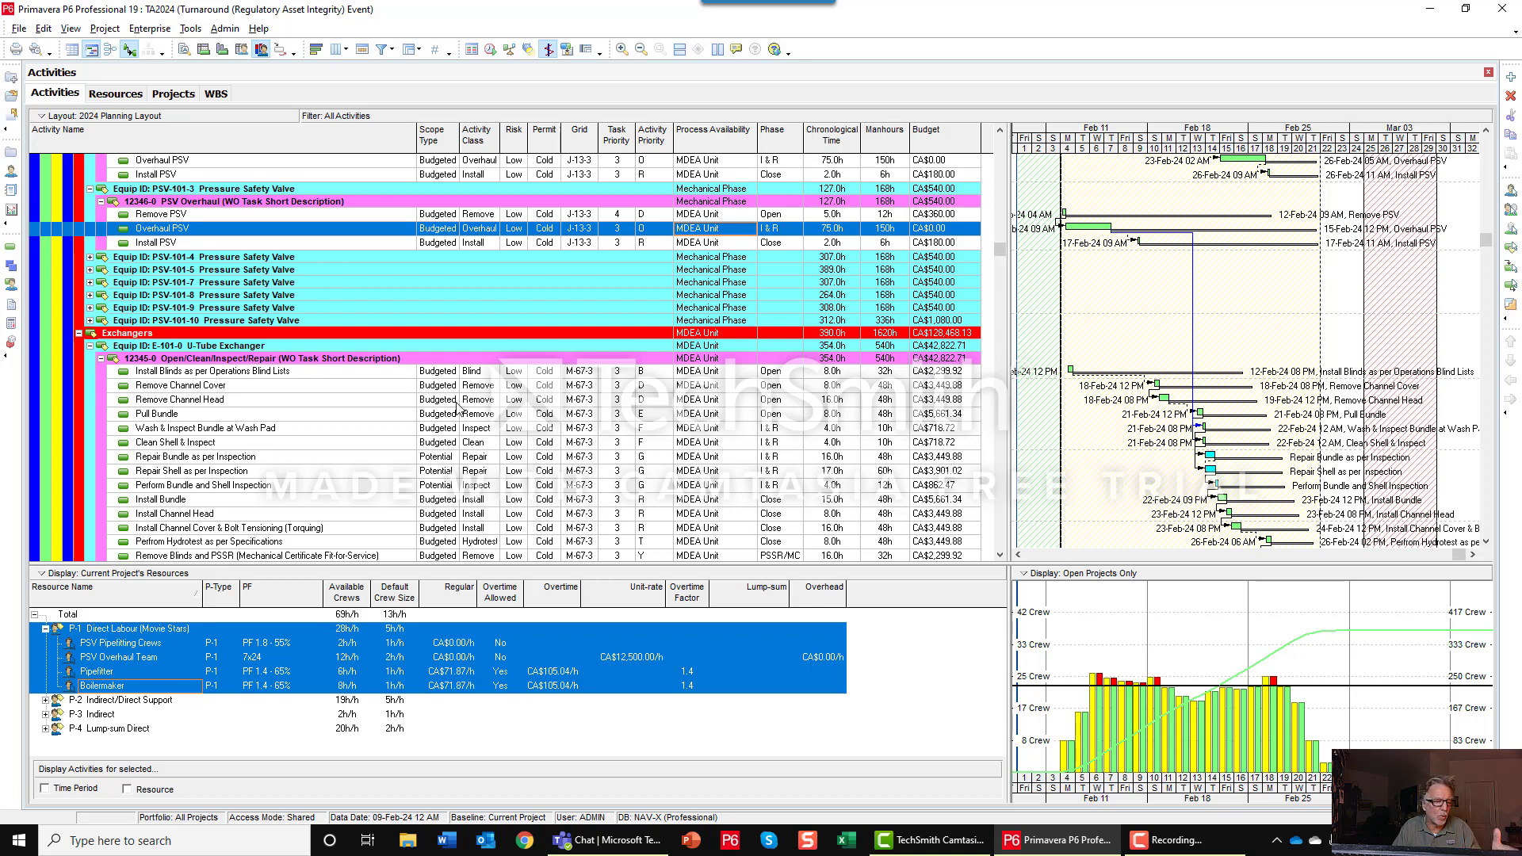
double_click(1196, 301)
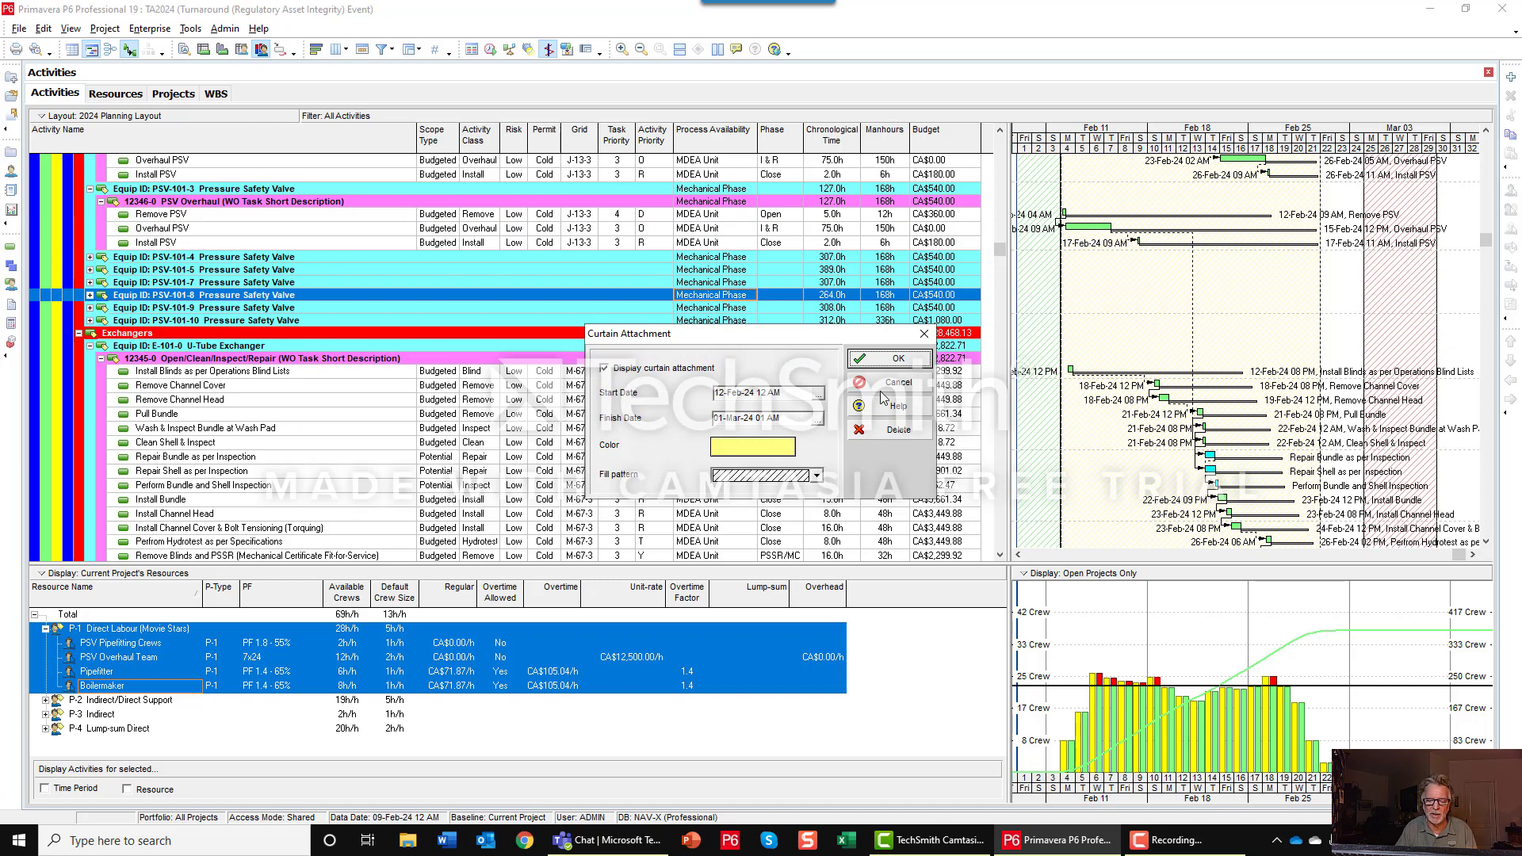
left_click(899, 429)
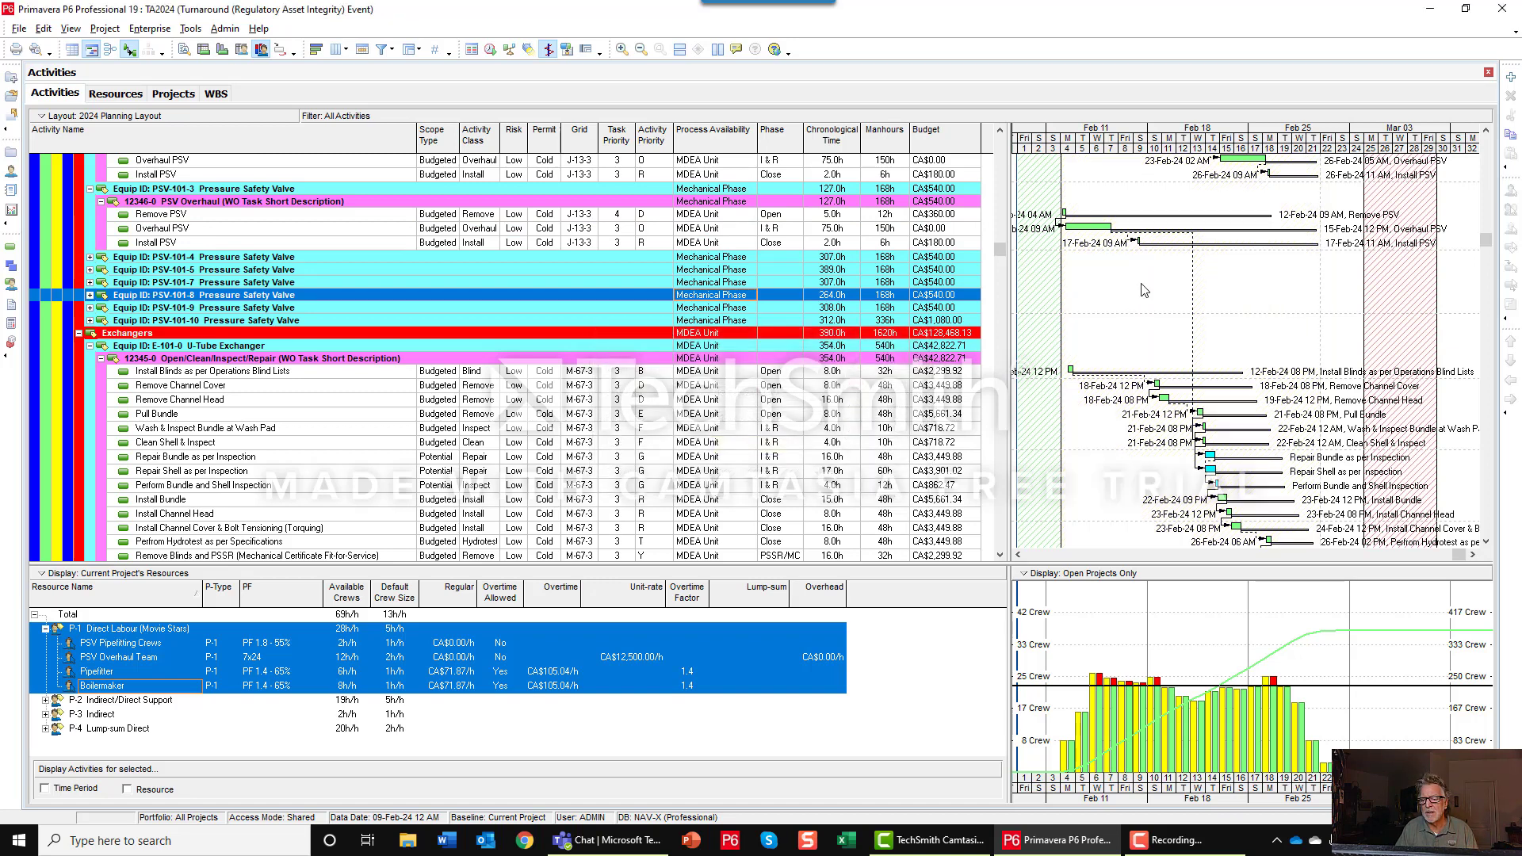
double_click(1191, 282)
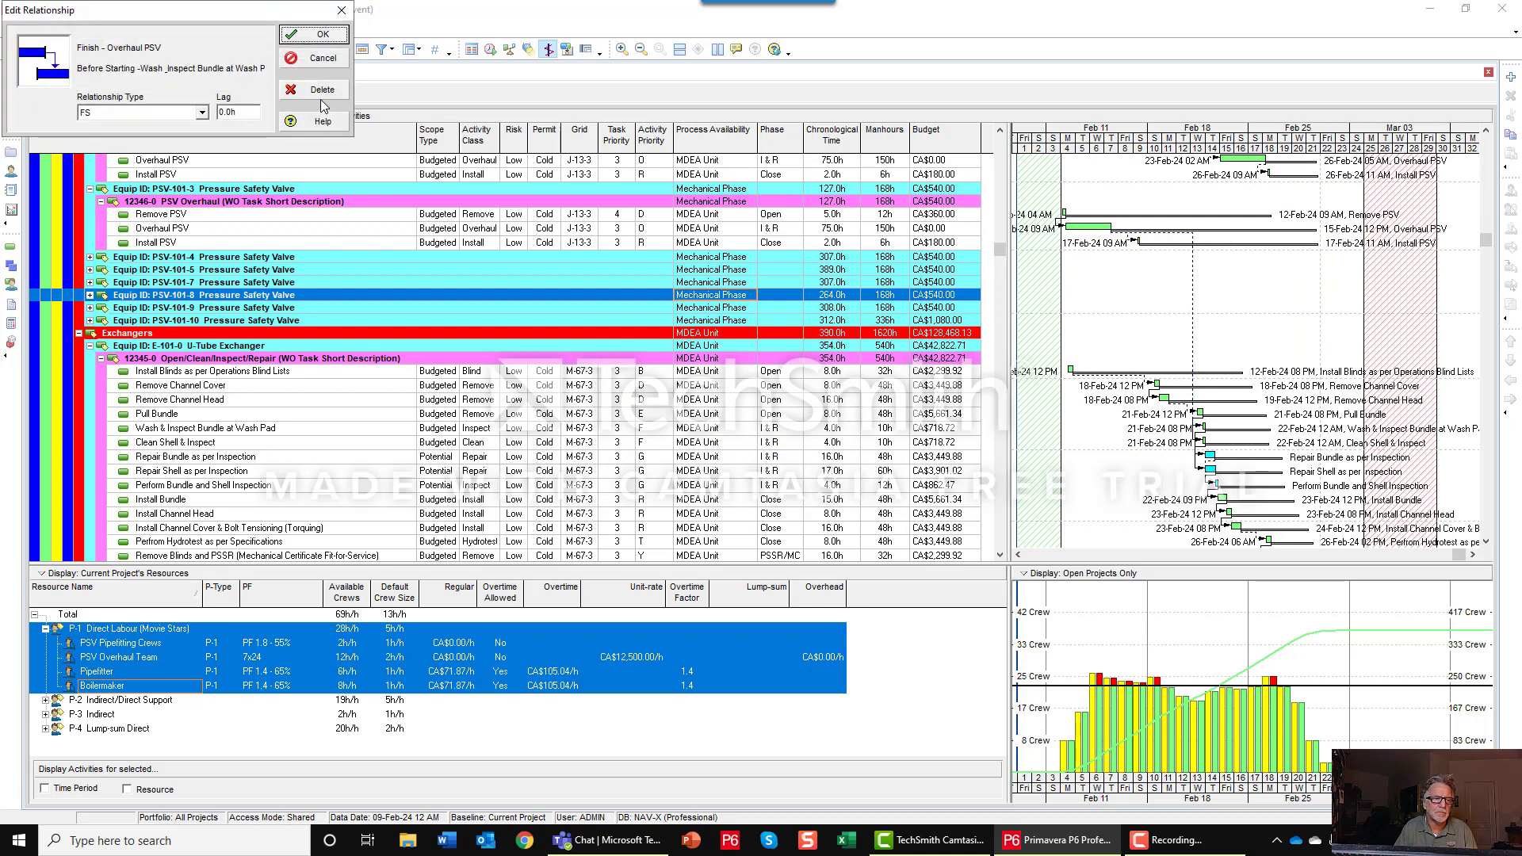
left_click(321, 93)
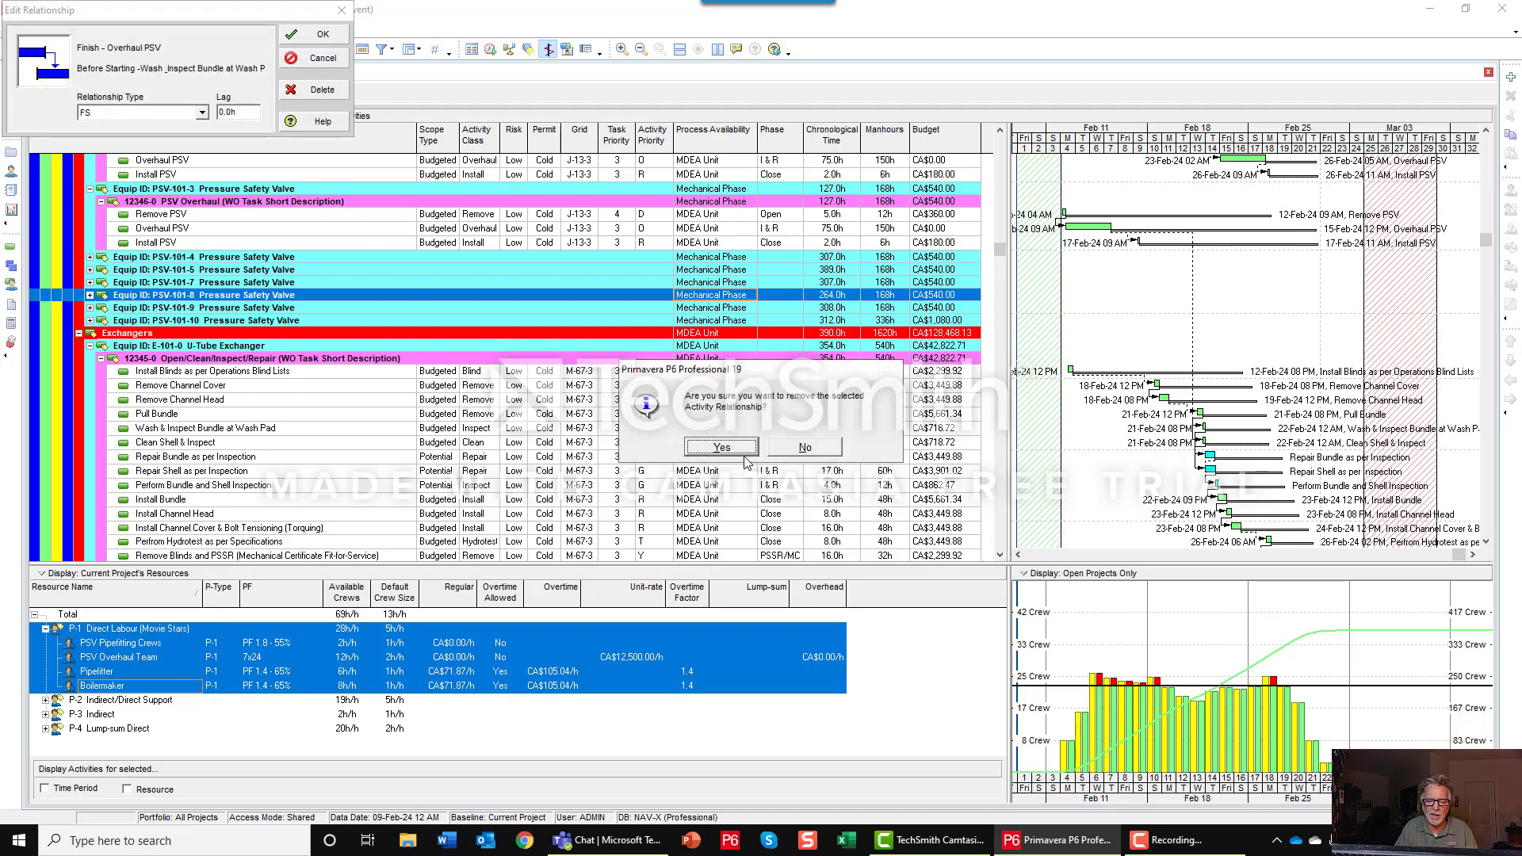
left_click(737, 449)
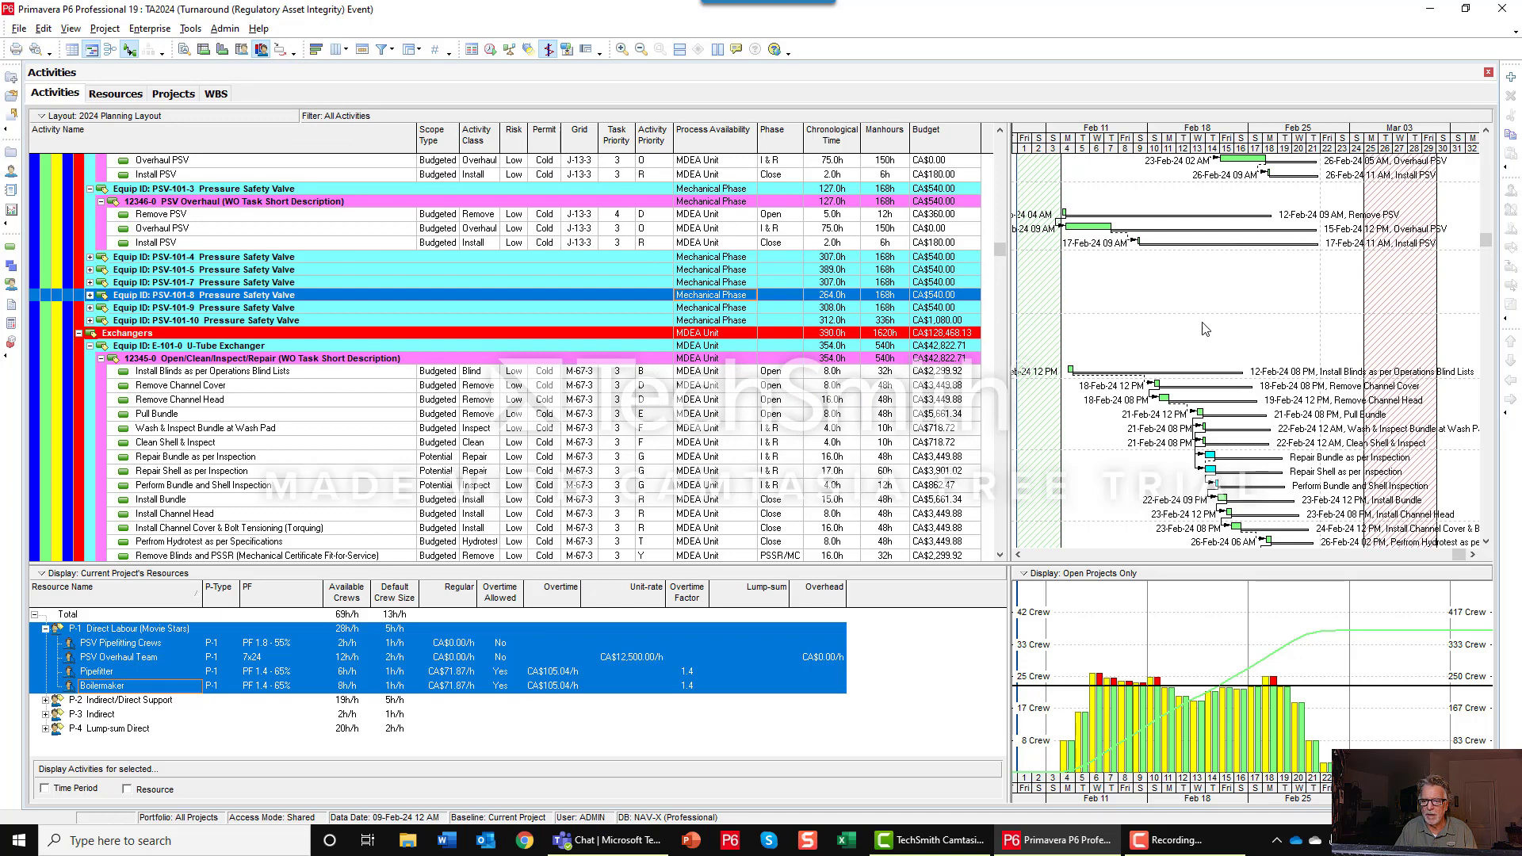
Step: Set the task priority to 1 for all E-101-0 activities, from Install Blinds through Remove Blinds and PSSR
left_click(631, 377)
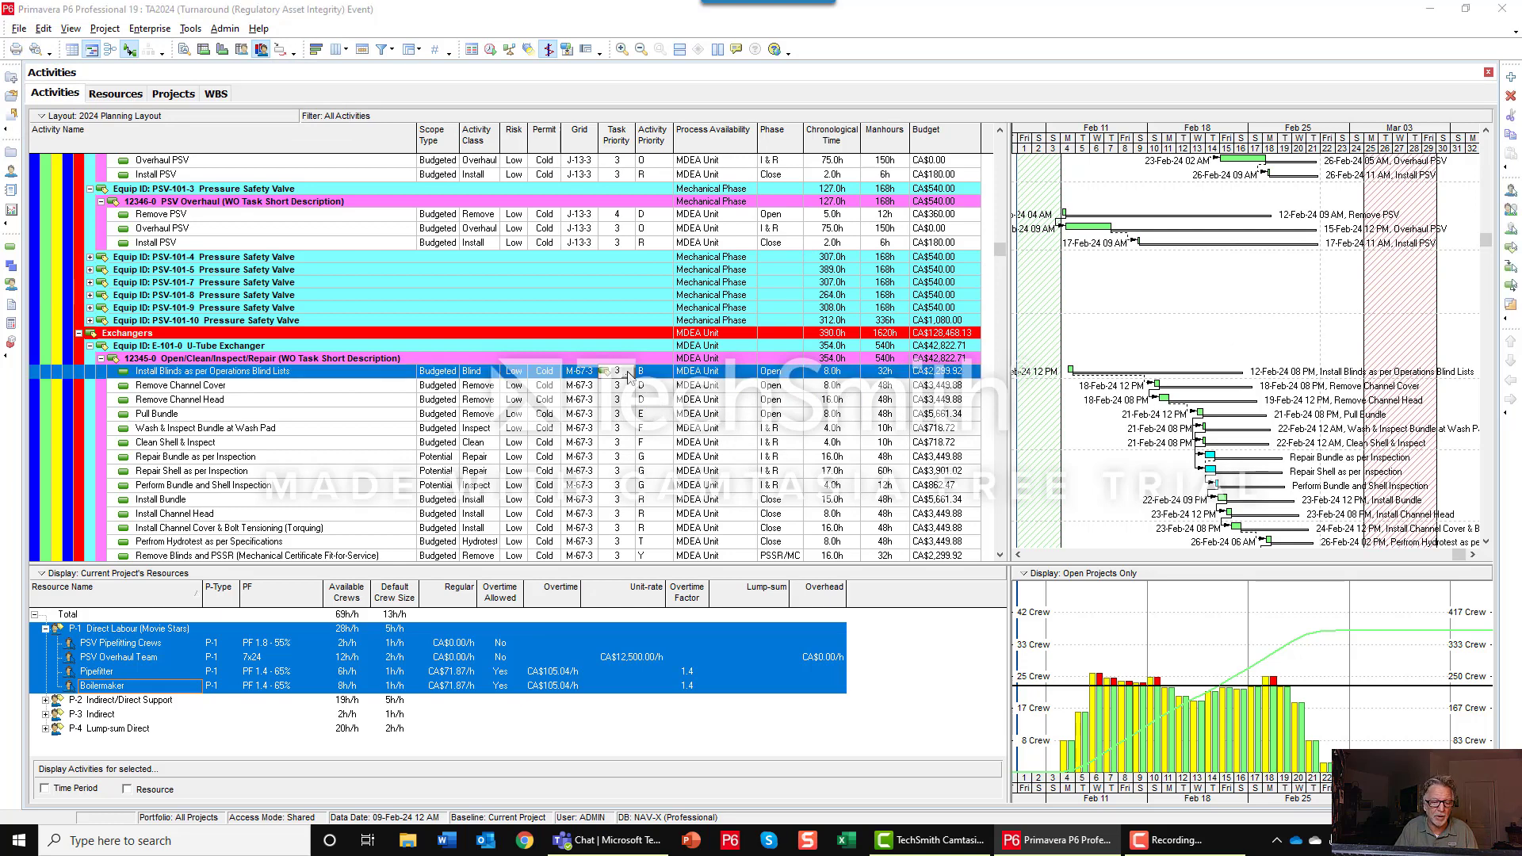
left_click(627, 372)
left_click(860, 405)
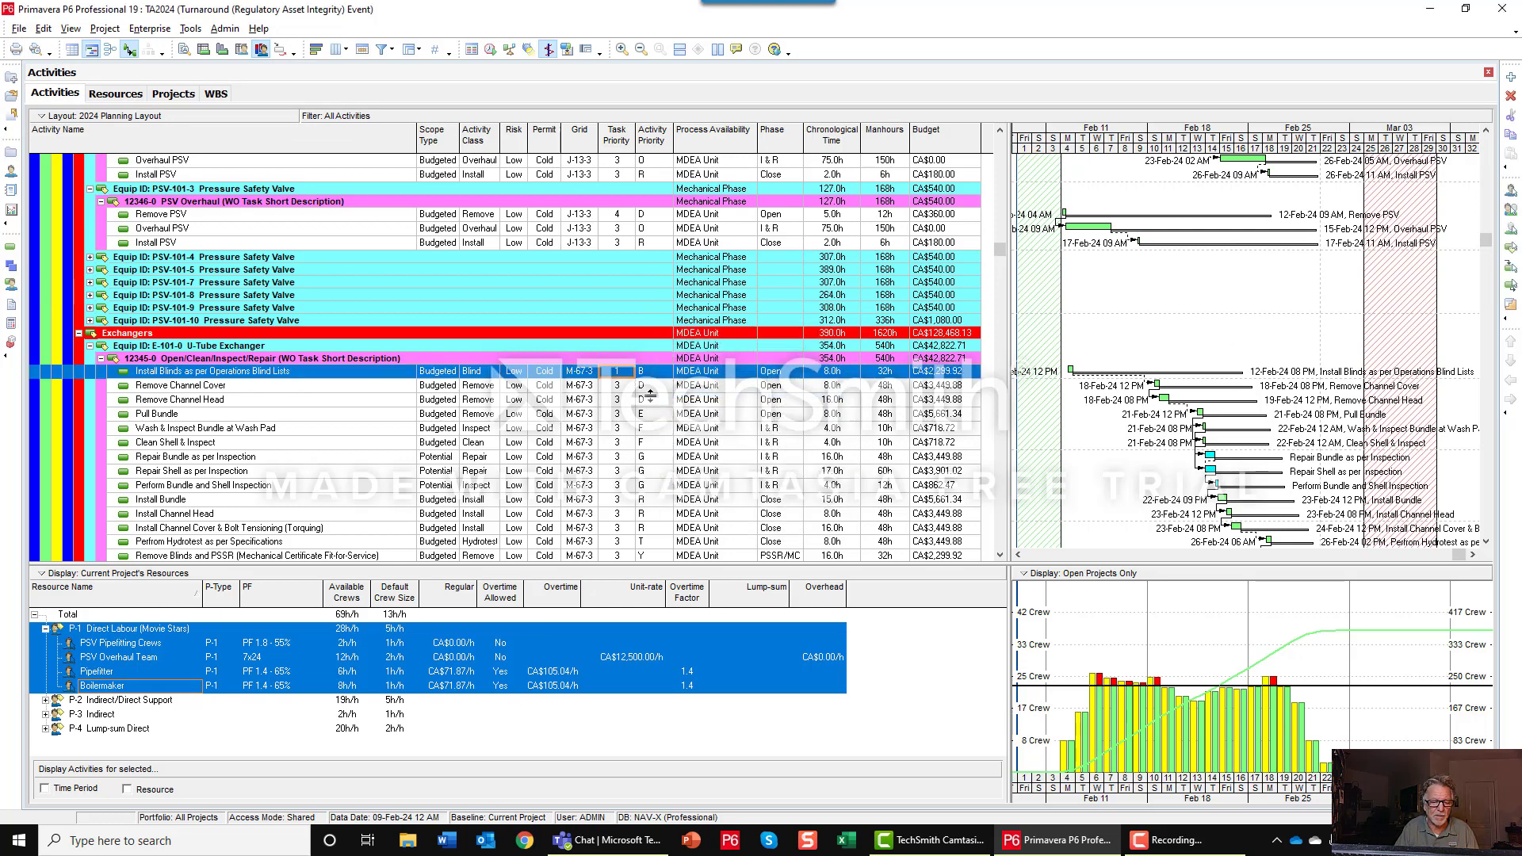
scroll(627, 444, "down", 3)
left_click(626, 448, "shift")
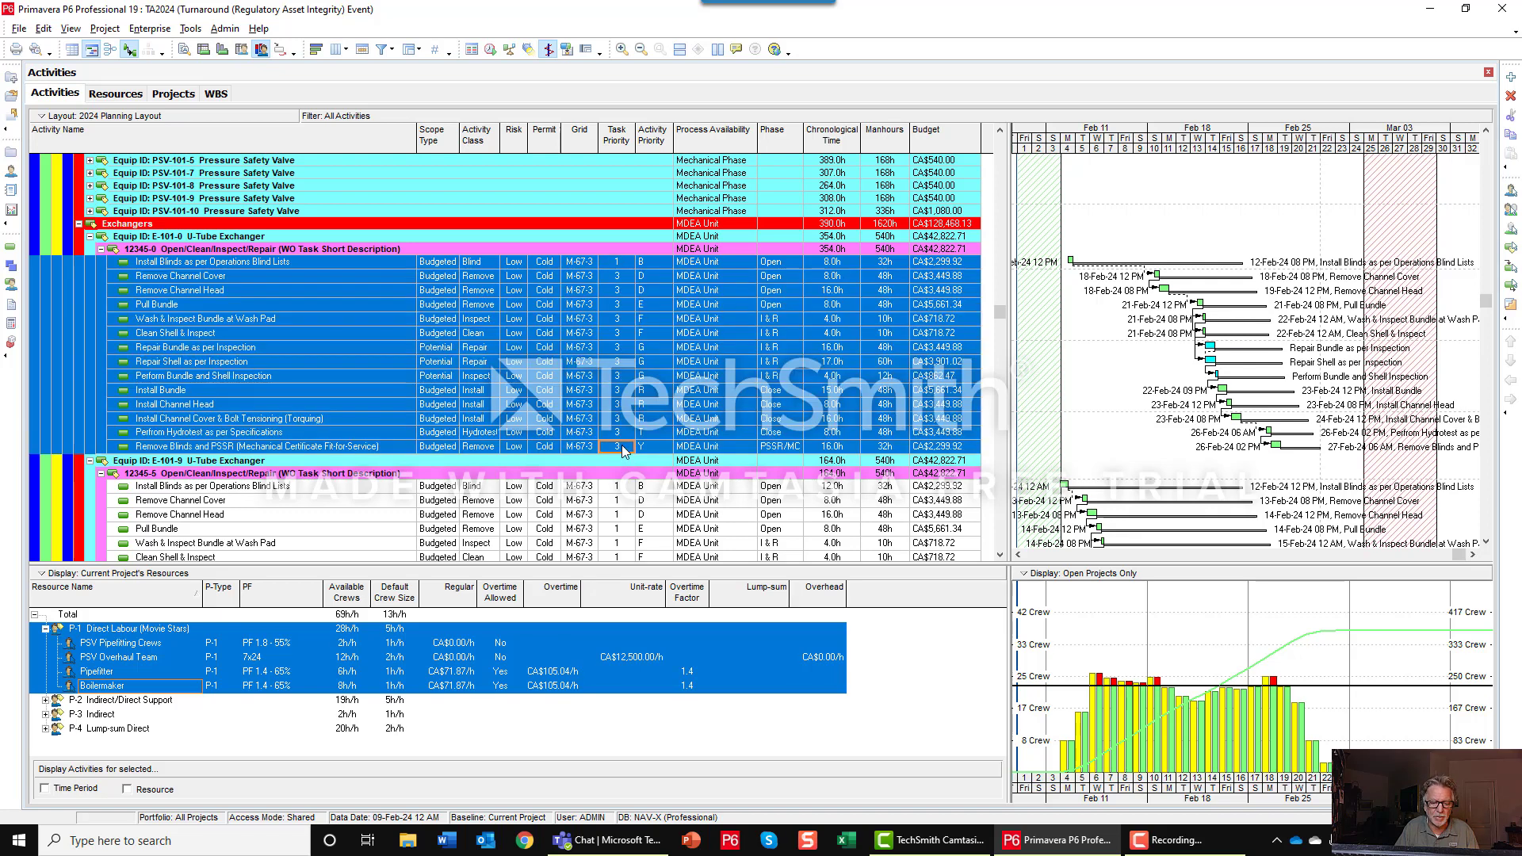
right_click(623, 448)
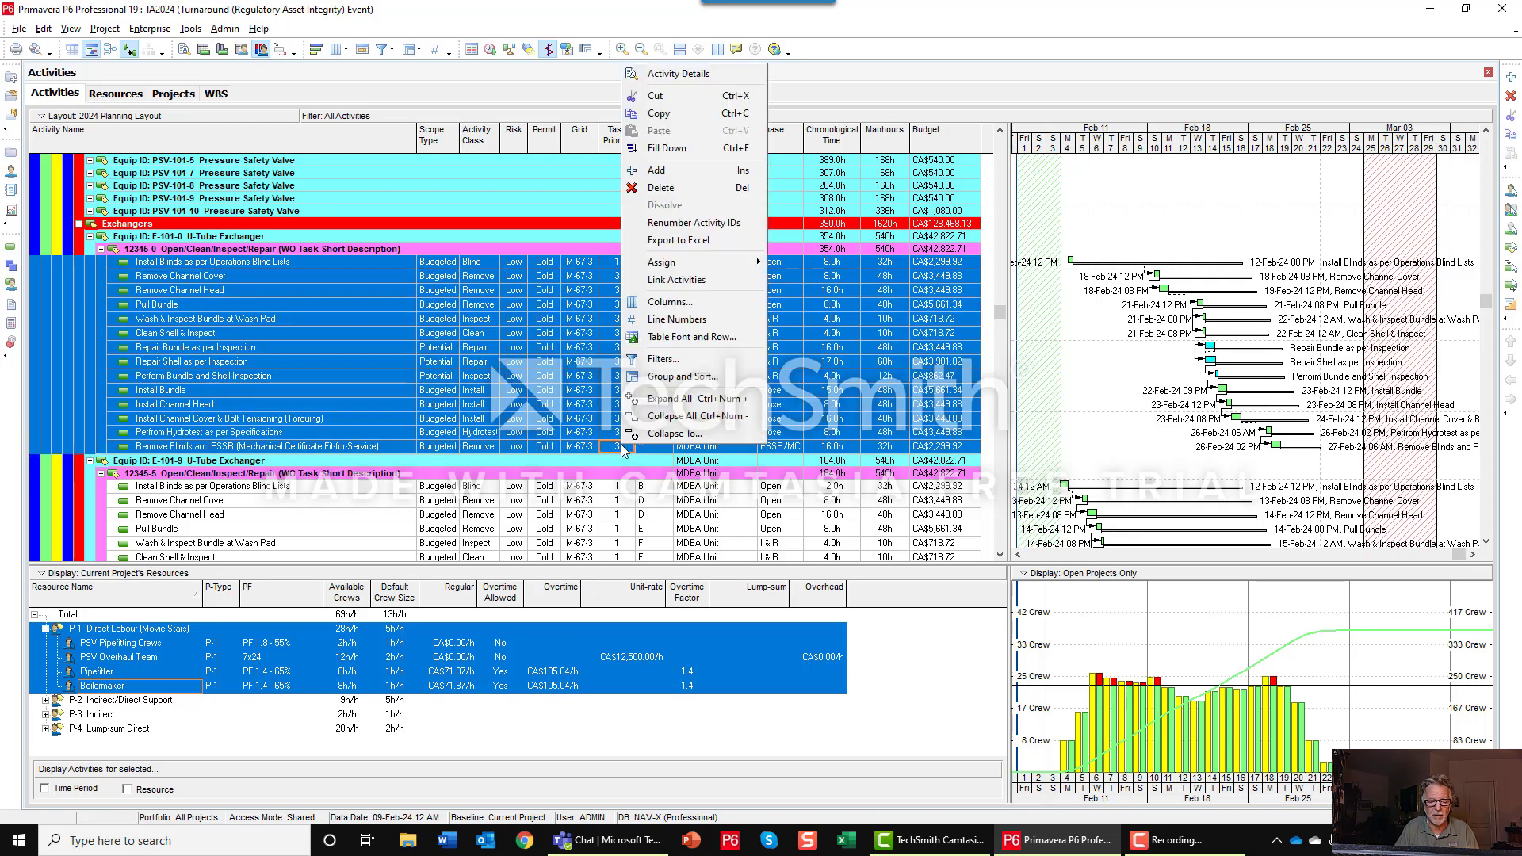
left_click(657, 149)
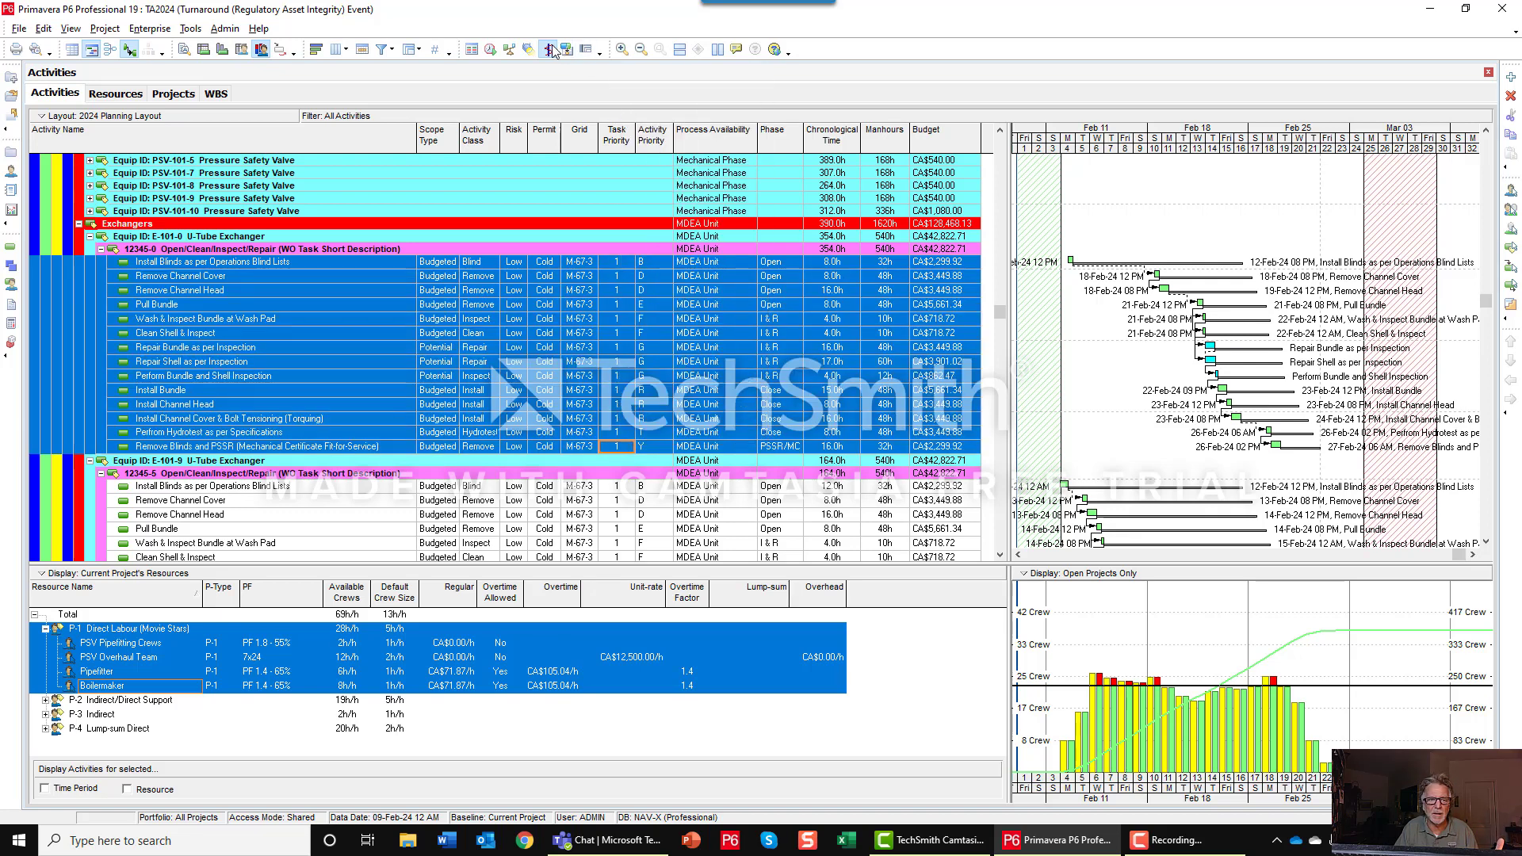
Step: Level the resources with E-101-0's new task priority and review the resulting dates of the E-101-0 and E-101-9 exchanger activities
left_click(512, 51)
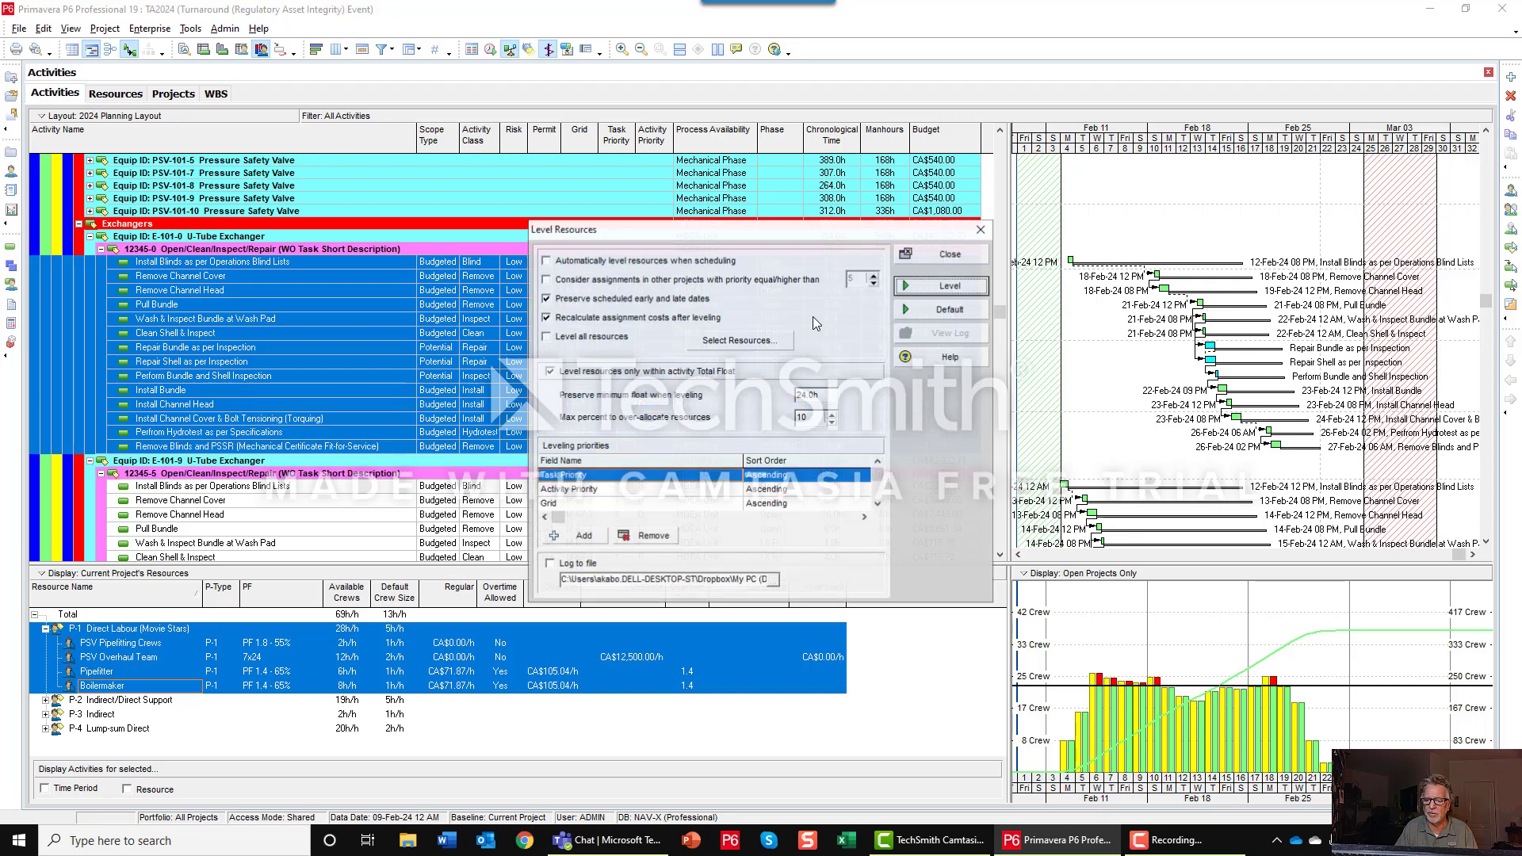
left_click(935, 293)
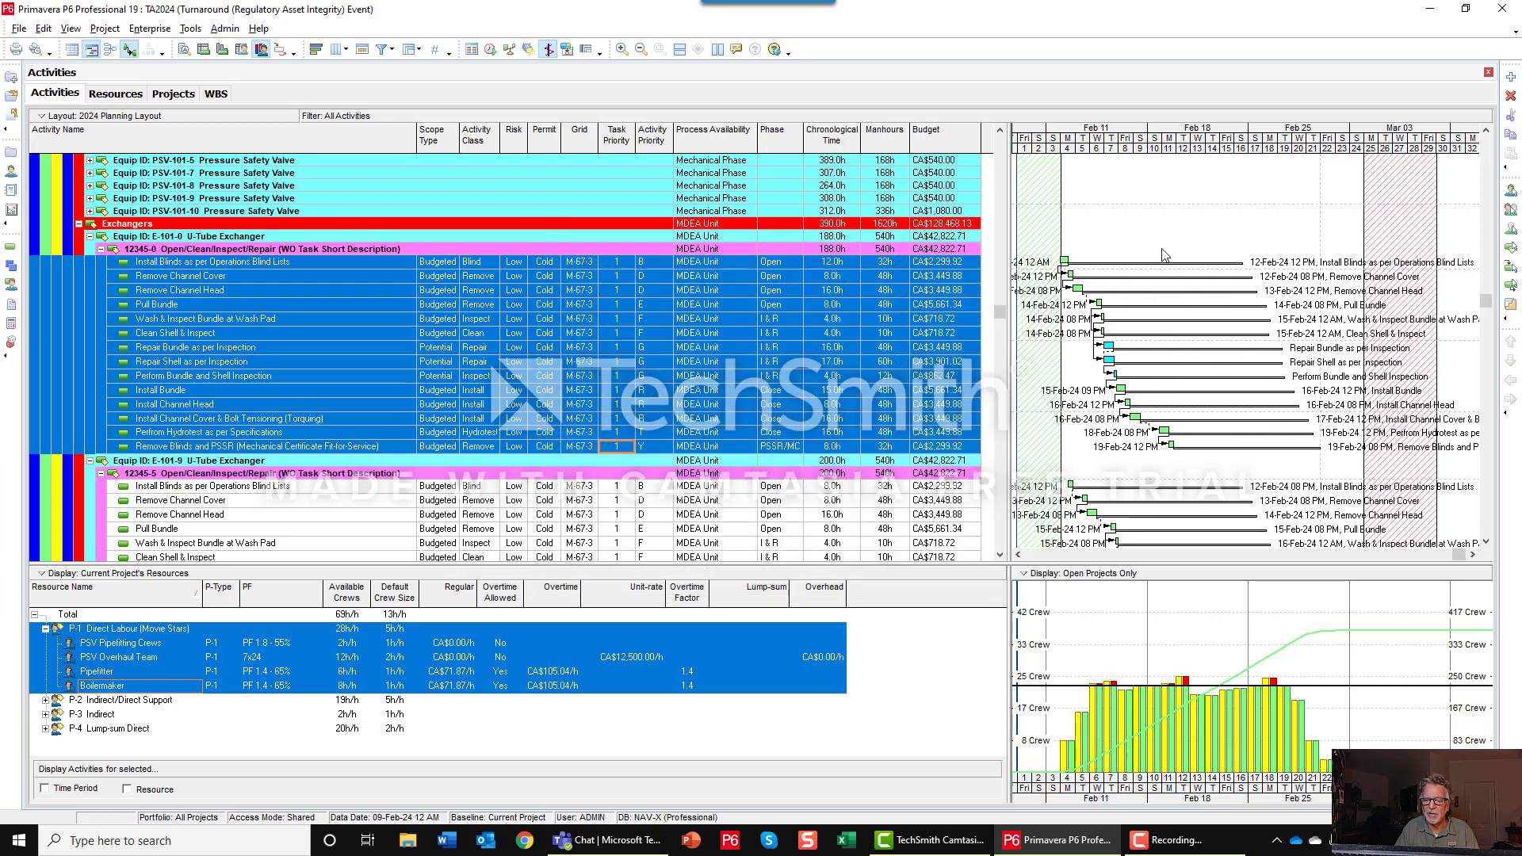
scroll(1178, 349, "down", 3)
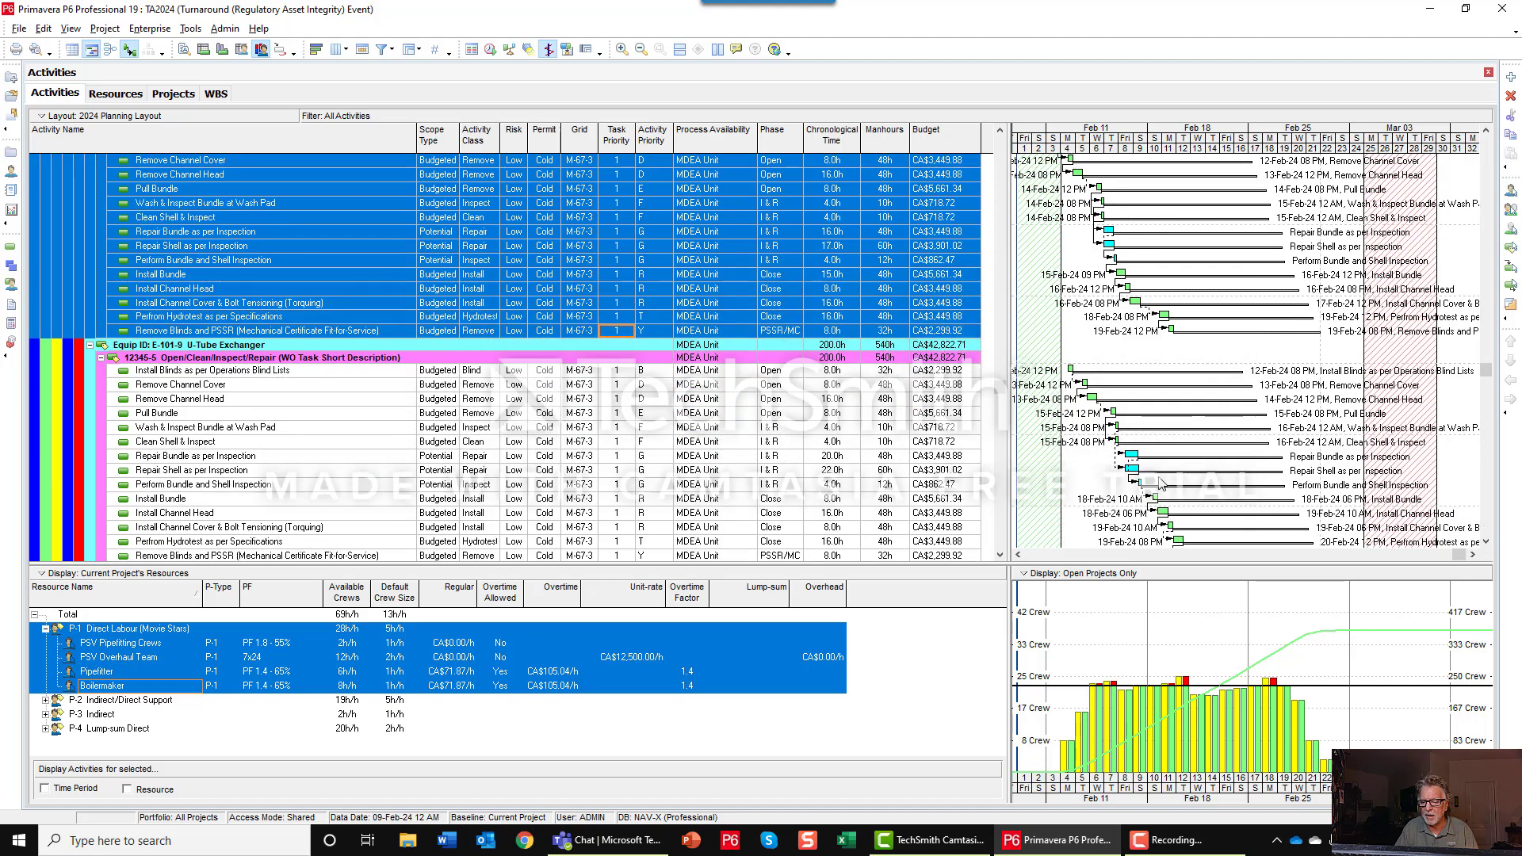
scroll(1156, 527, "down", 2)
scroll(872, 476, "up", 2)
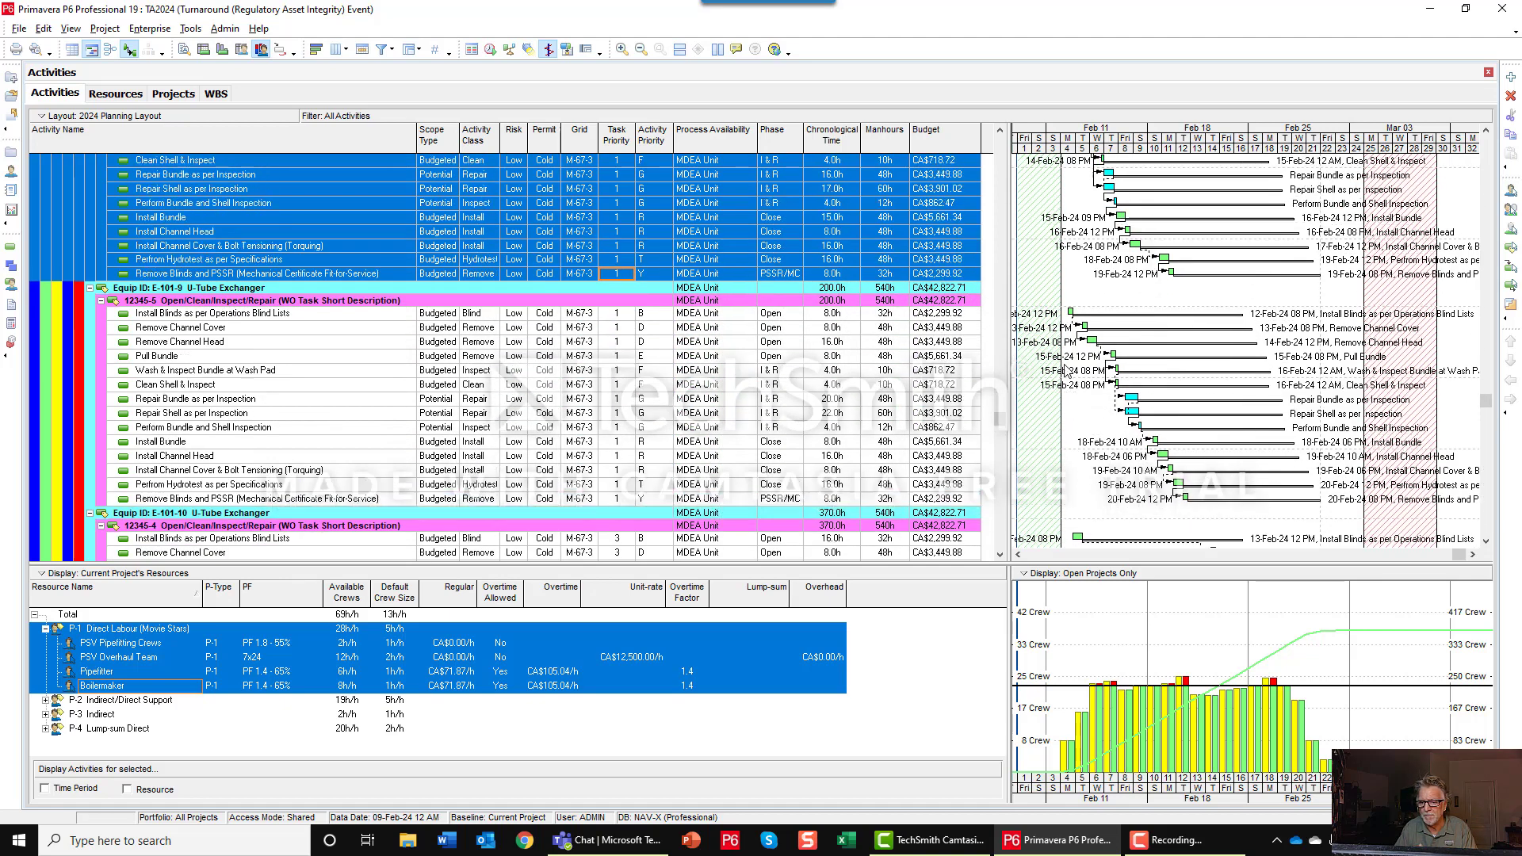
Step: Set the task priority to 4 for all E-101-9 activities, from Install Blinds through Remove Blinds and PSSR
scroll(681, 372, "down", 2)
double_click(626, 302)
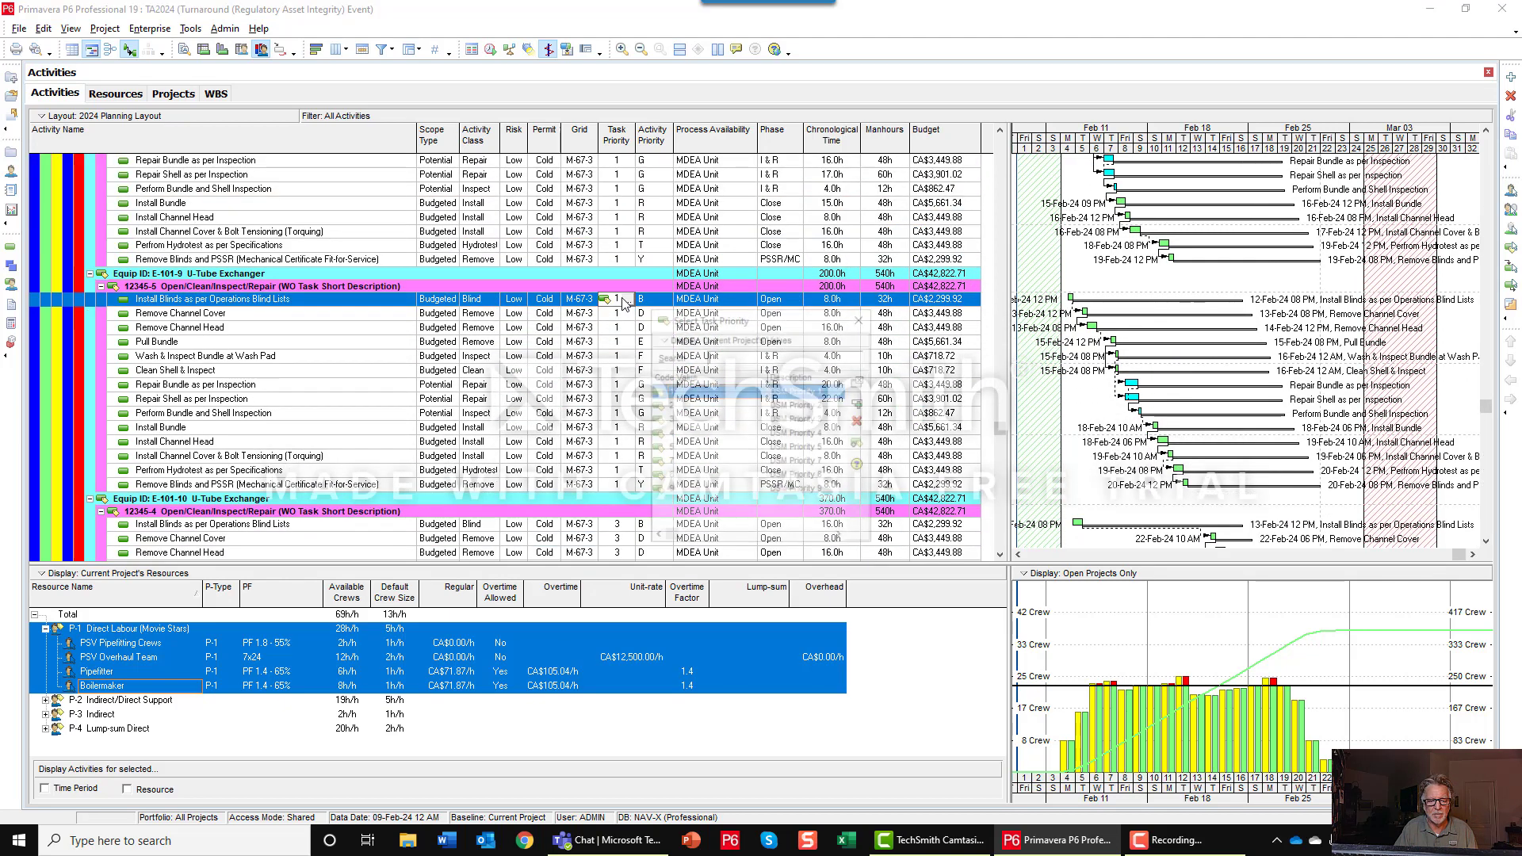
left_click(668, 436)
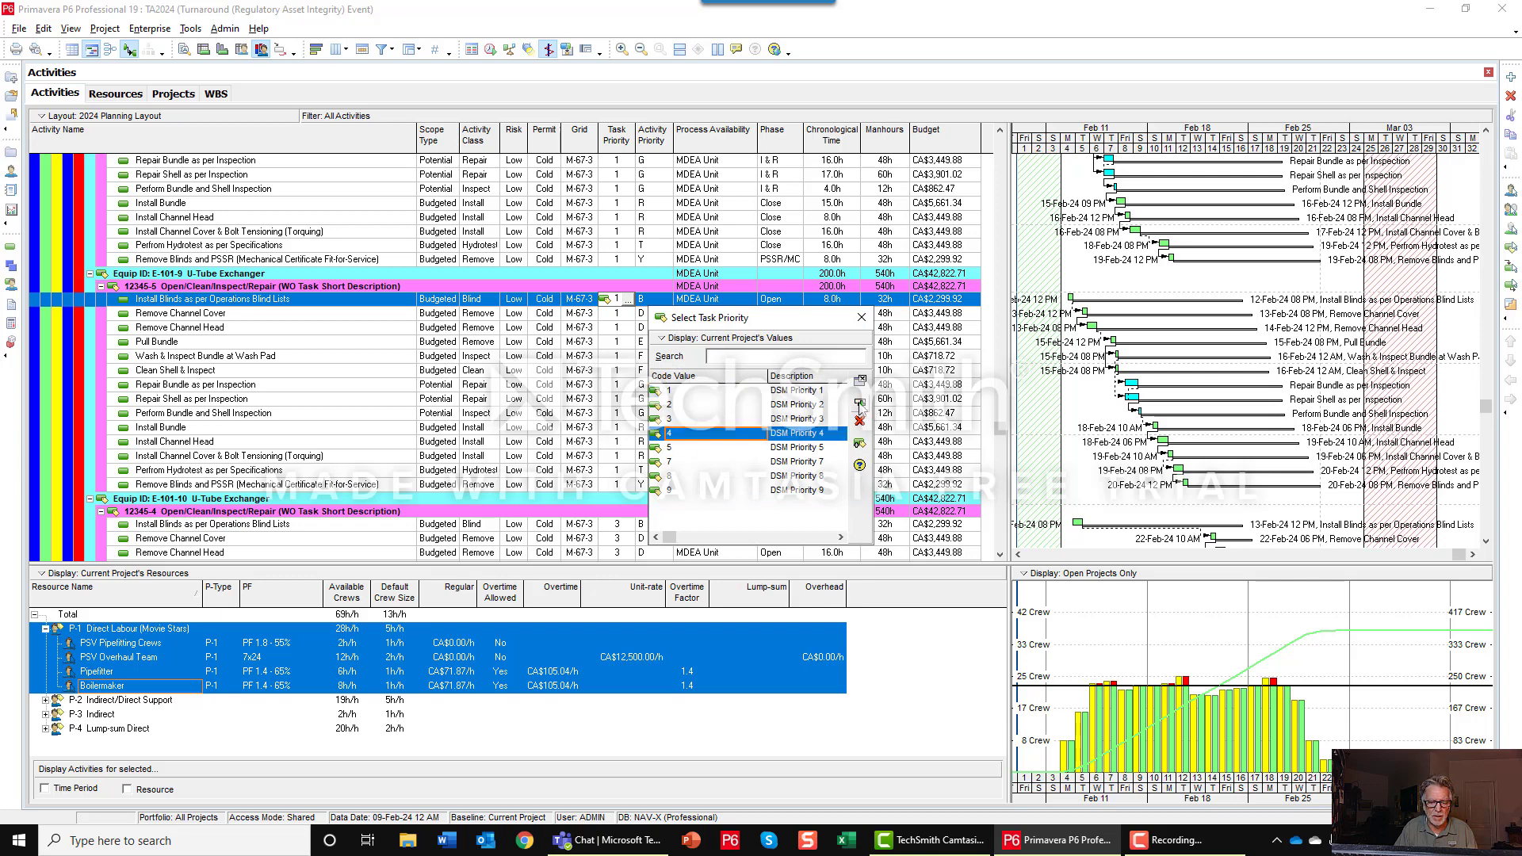
left_click(860, 404)
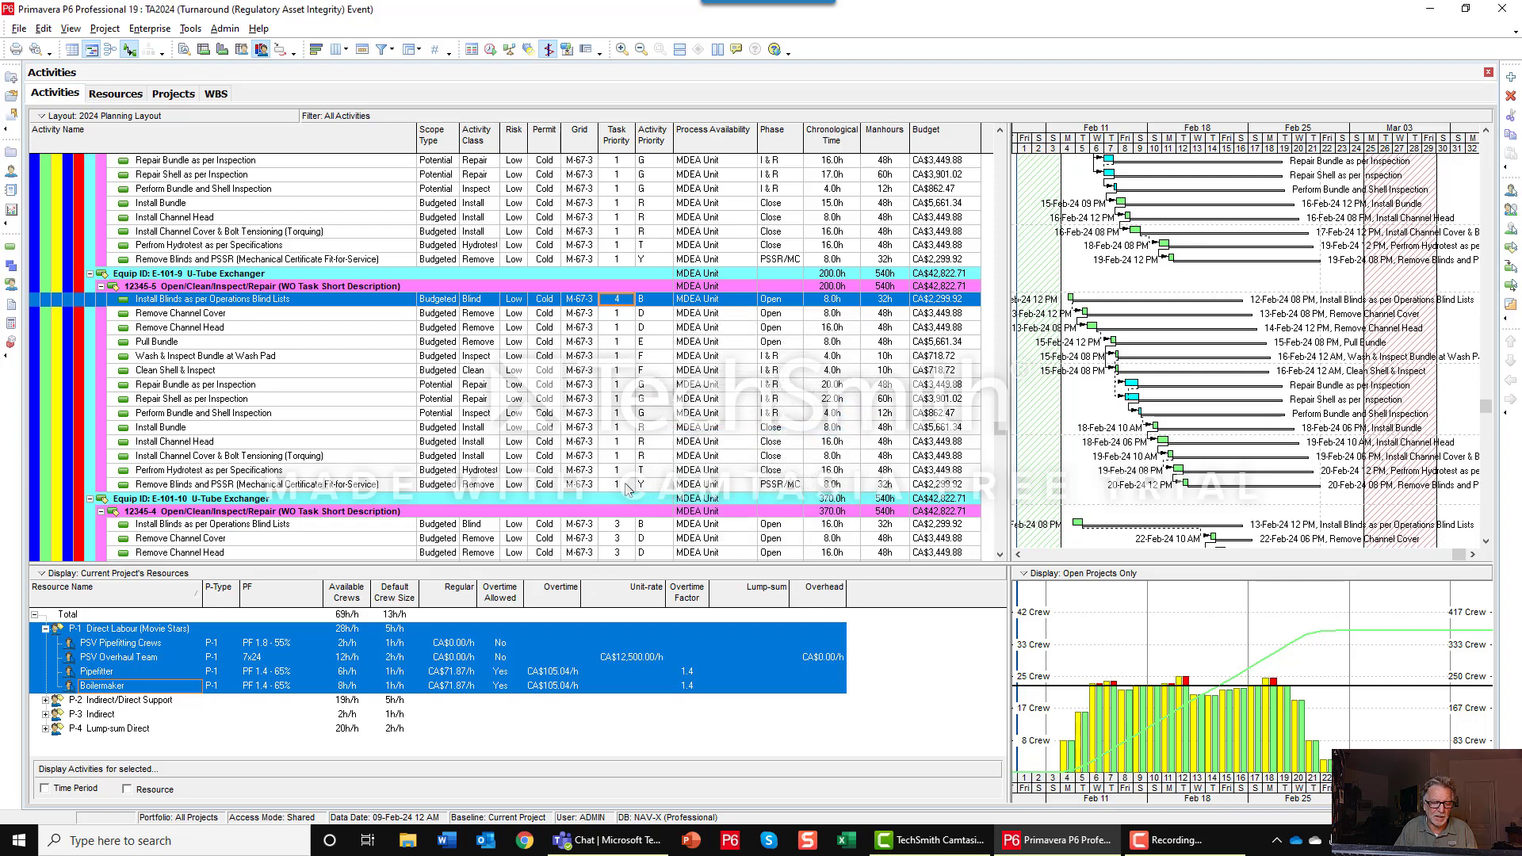
left_click(626, 484, "shift")
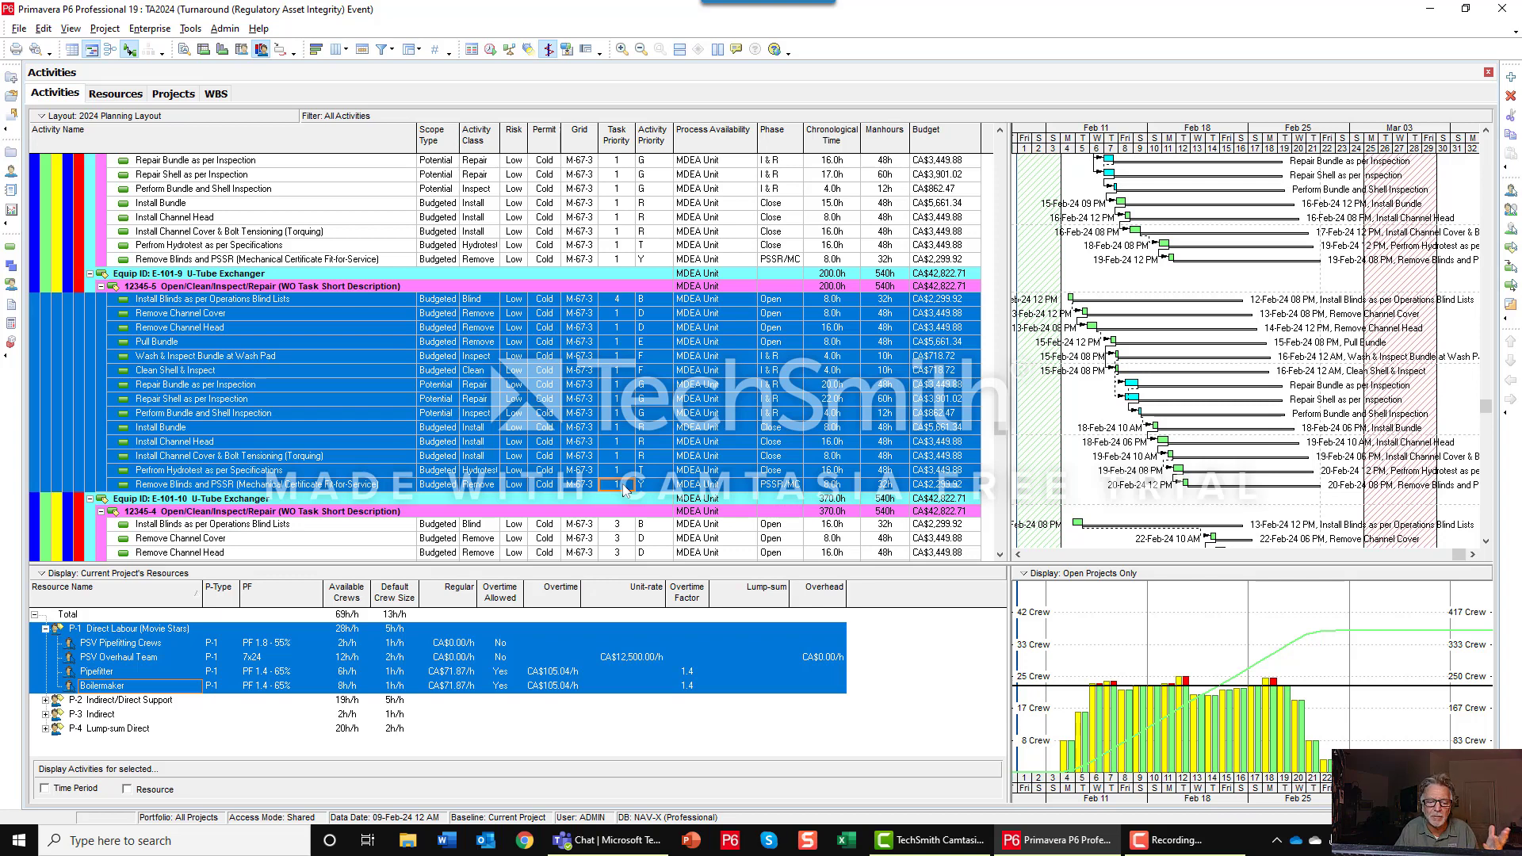
right_click(626, 490)
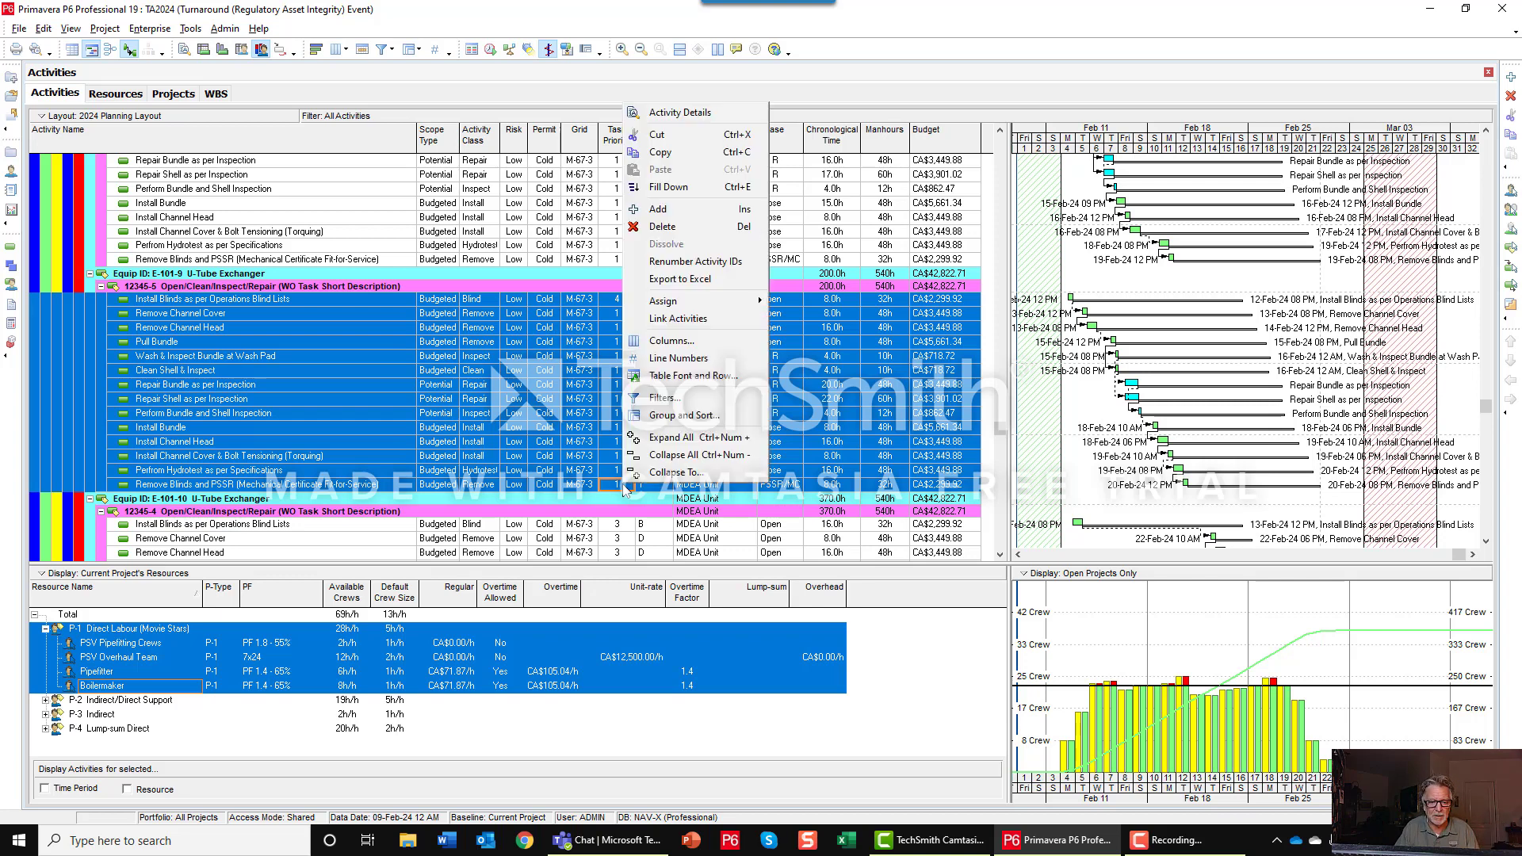
left_click(660, 189)
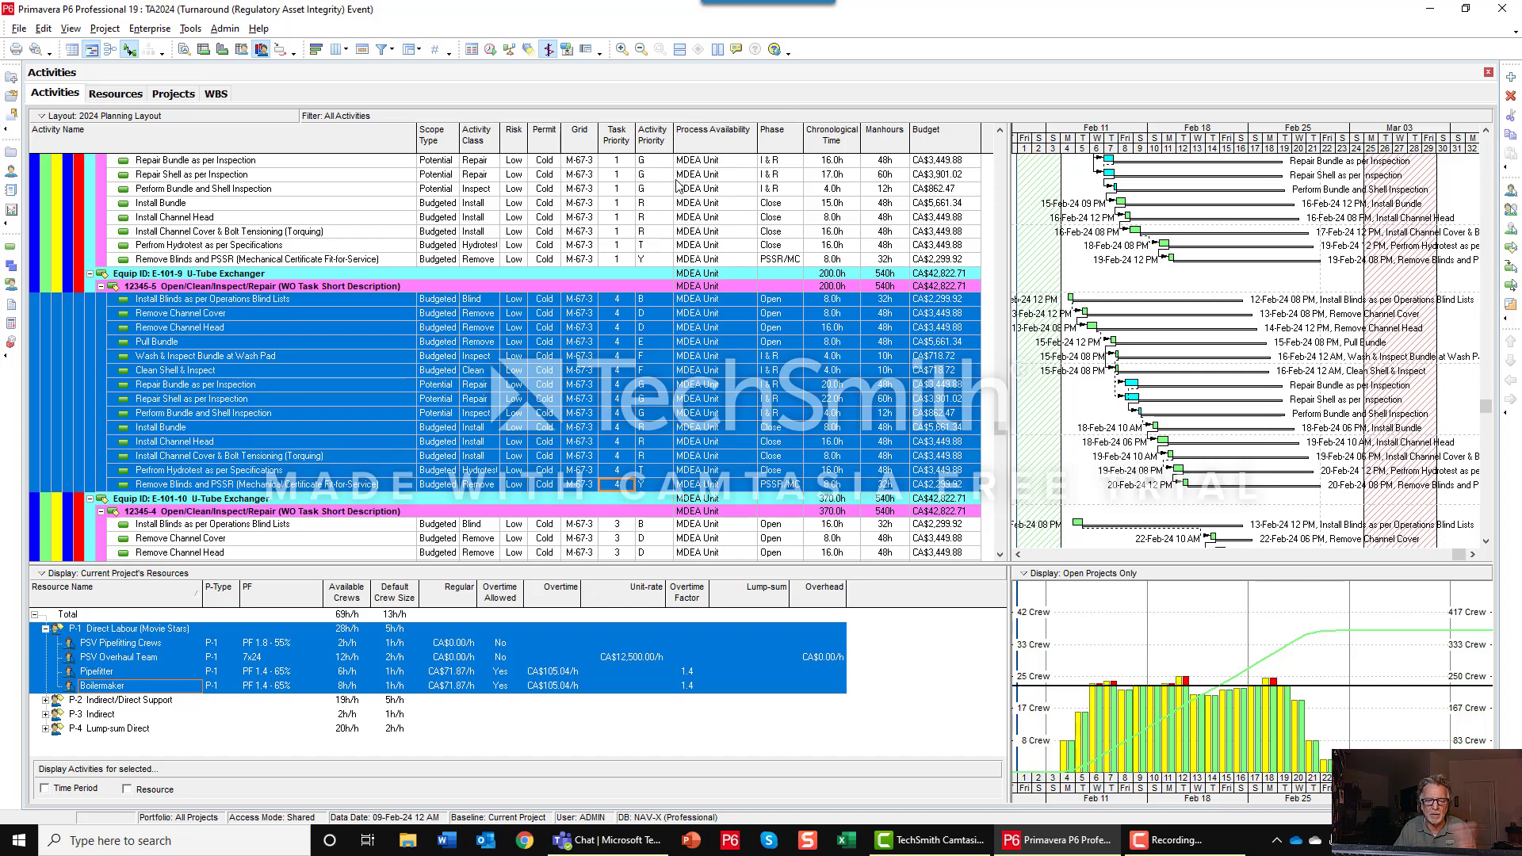
Step: Level the resources with E-101-9's new task priority and compare the resulting dates of the E-101-9 and E-101-10 exchanger activities
left_click(510, 51)
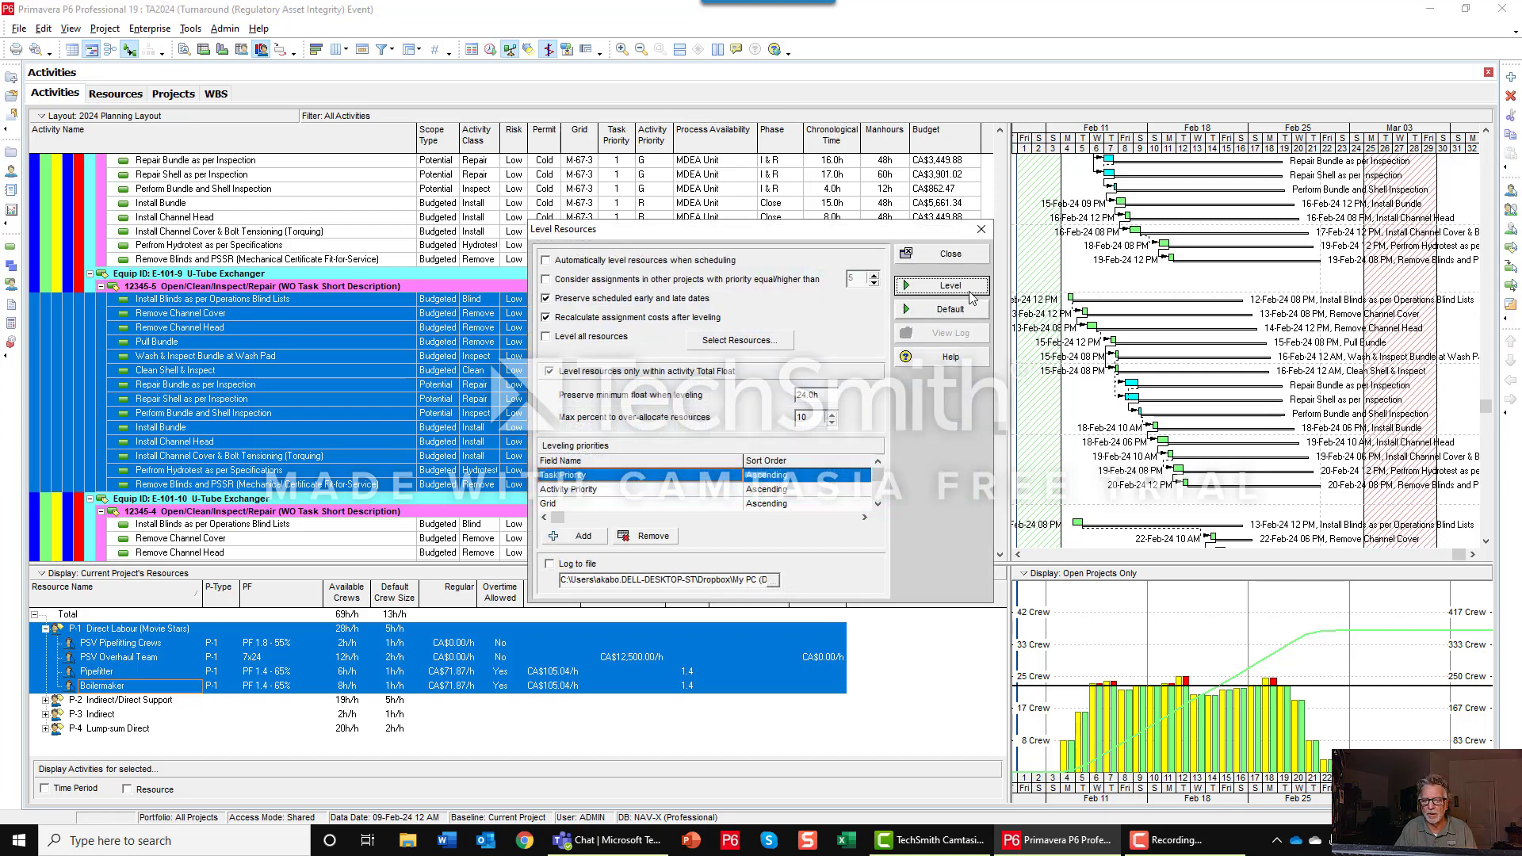
left_click(957, 285)
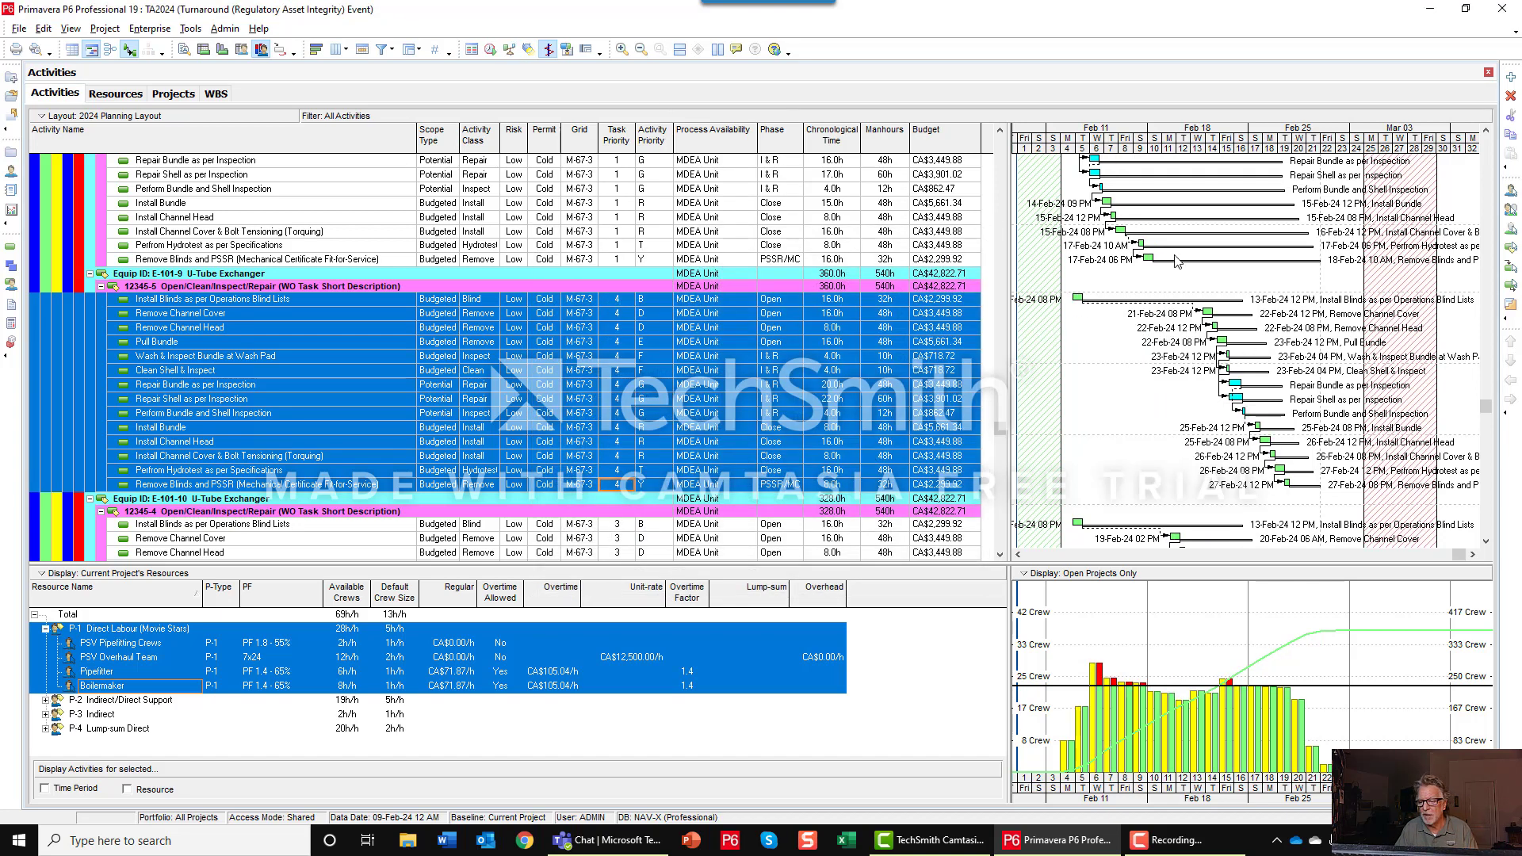
scroll(1142, 357, "down", 4)
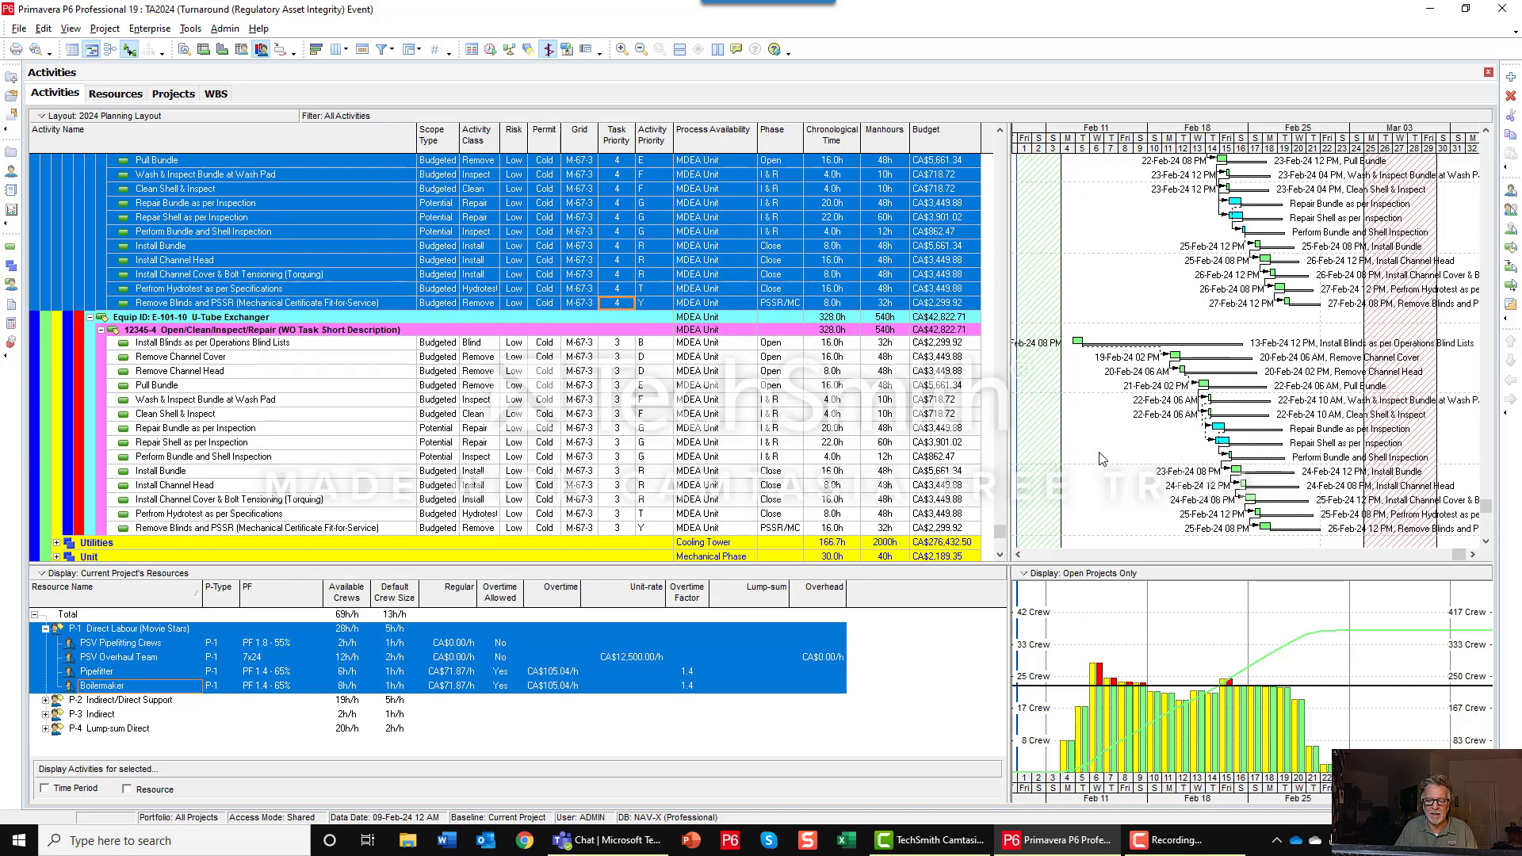
scroll(1108, 456, "down", 1)
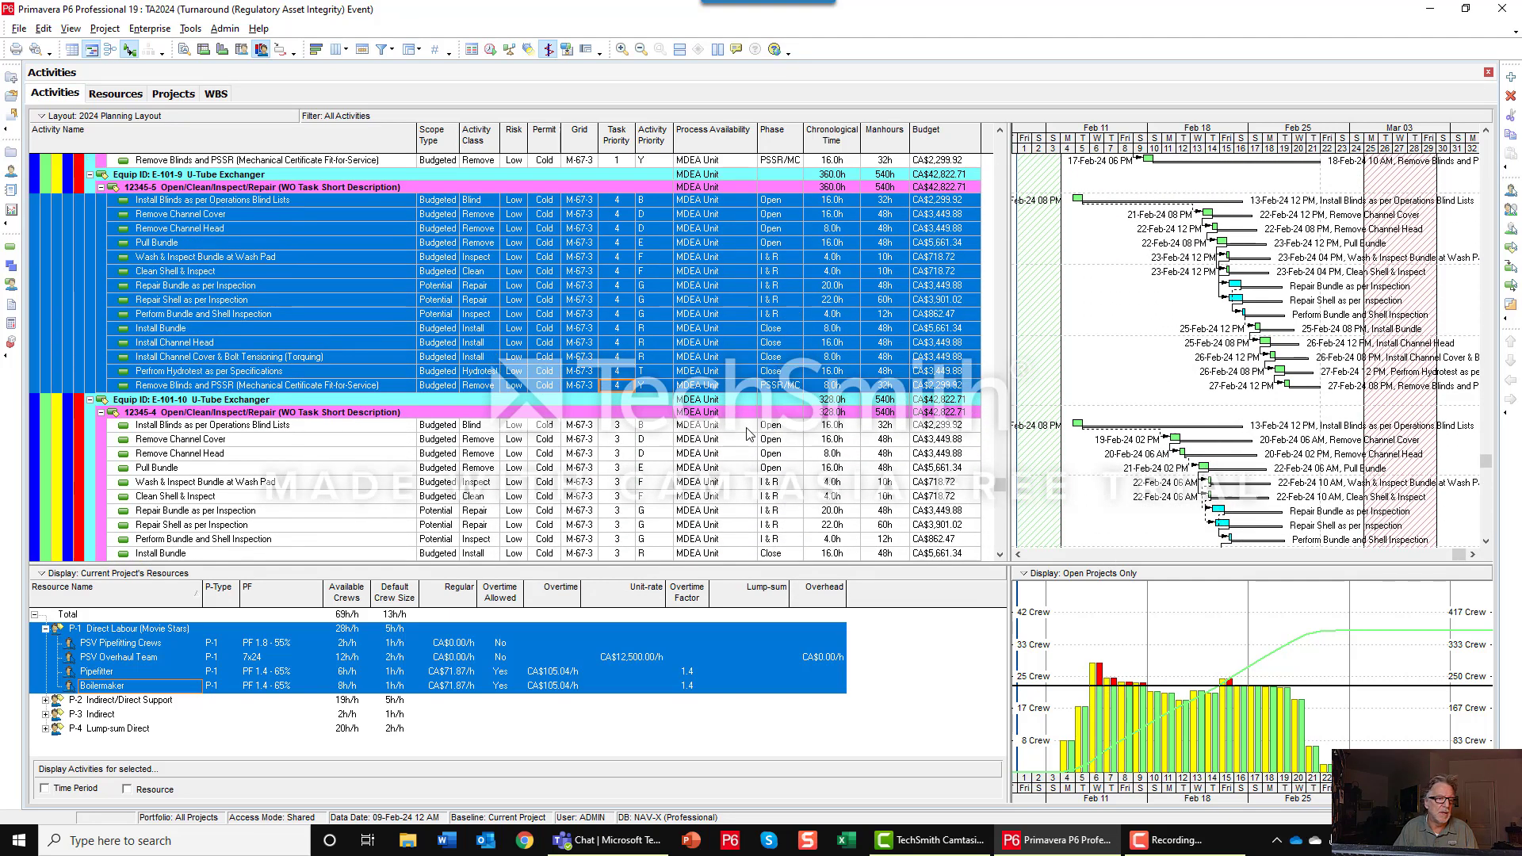
scroll(756, 436, "up", 2)
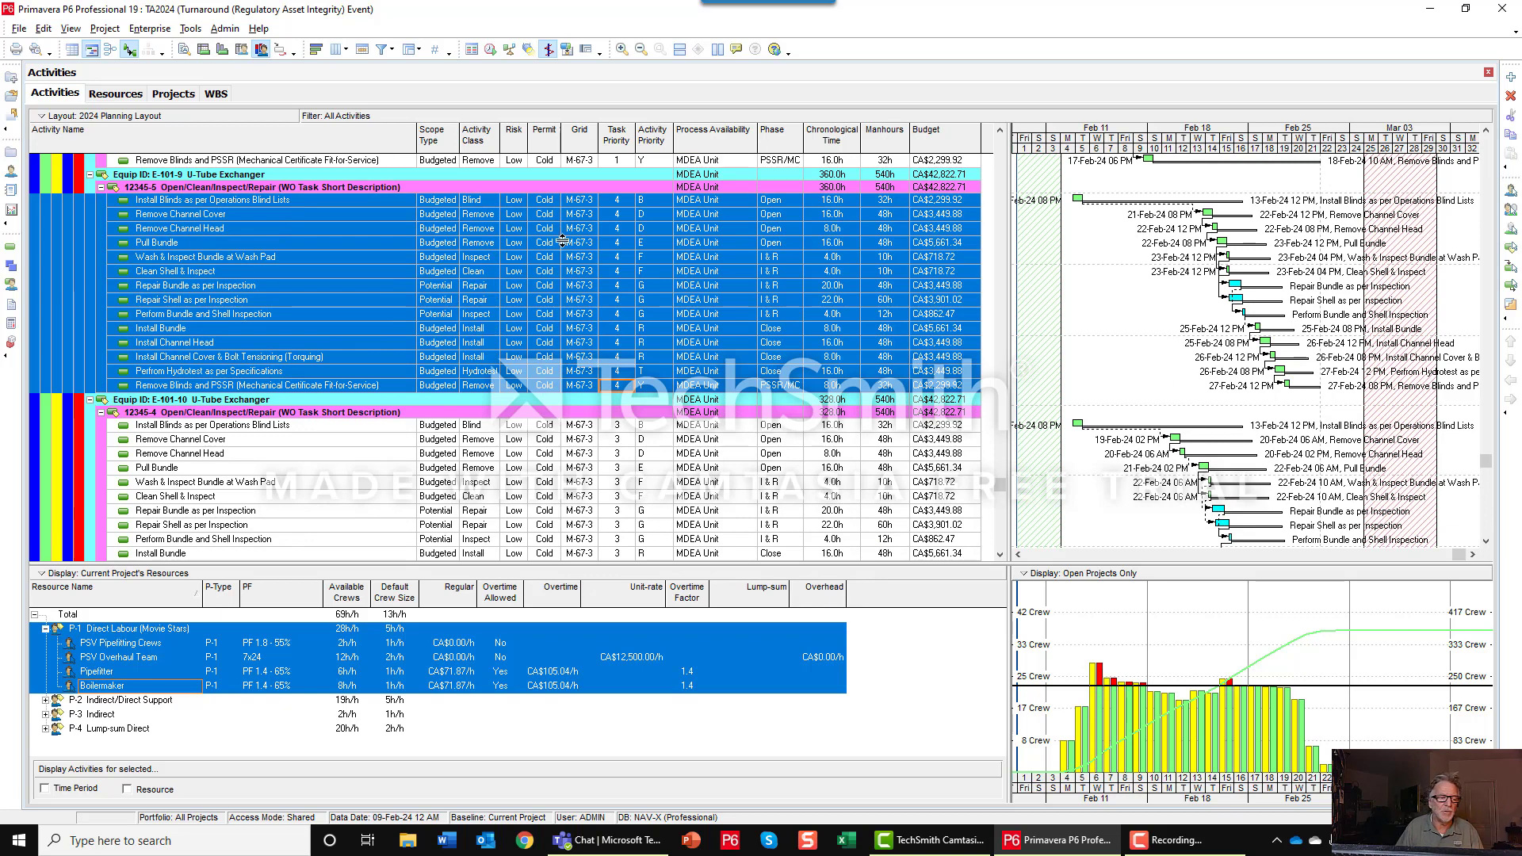
Step: Open the project's WBS and fit the ASS (Asset Systemization Structure) column to its full names
left_click(11, 267)
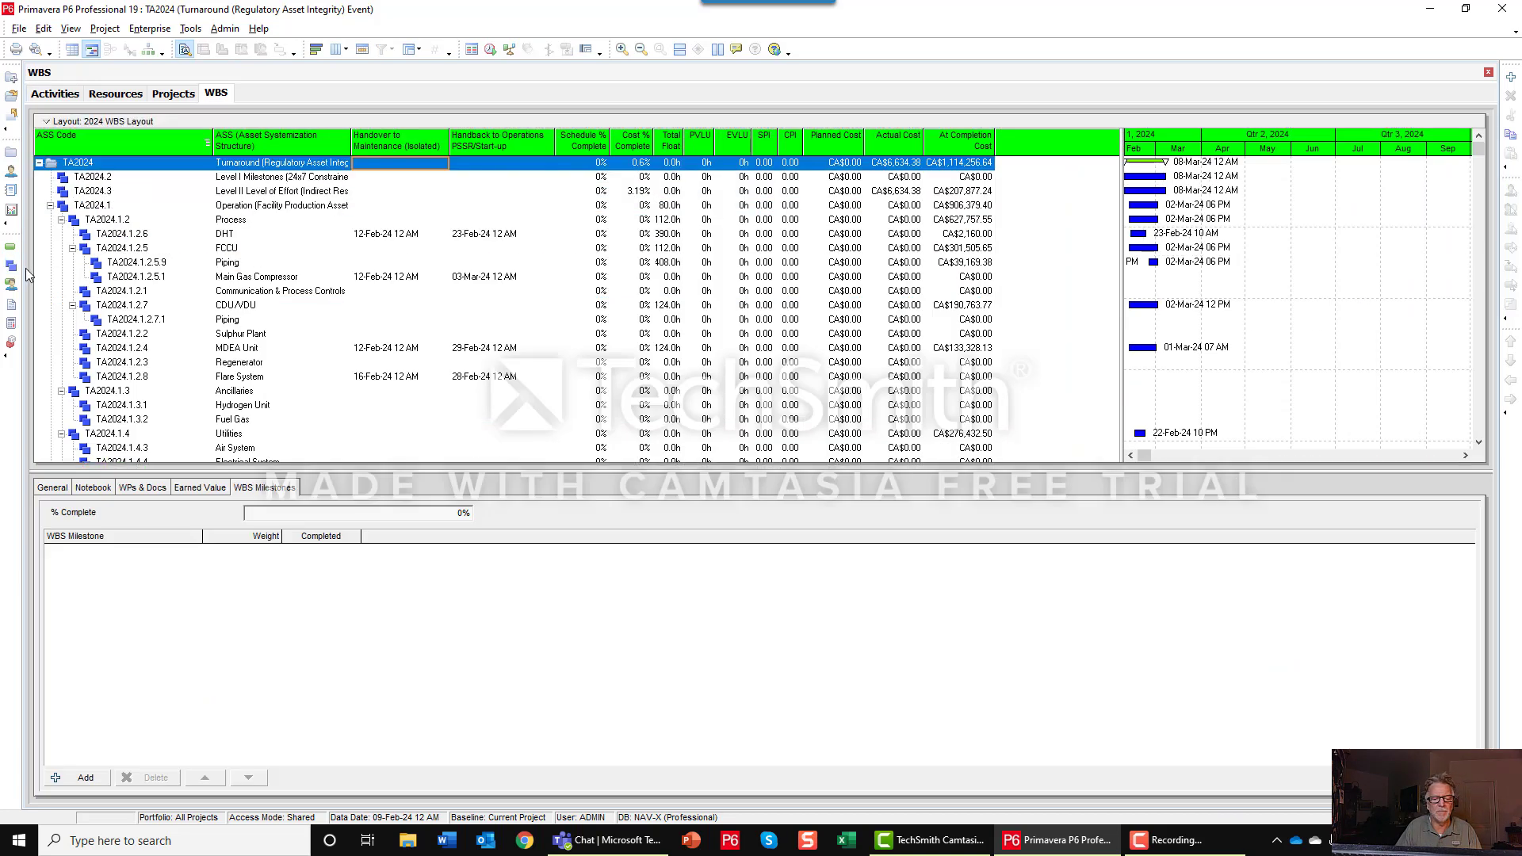
double_click(350, 141)
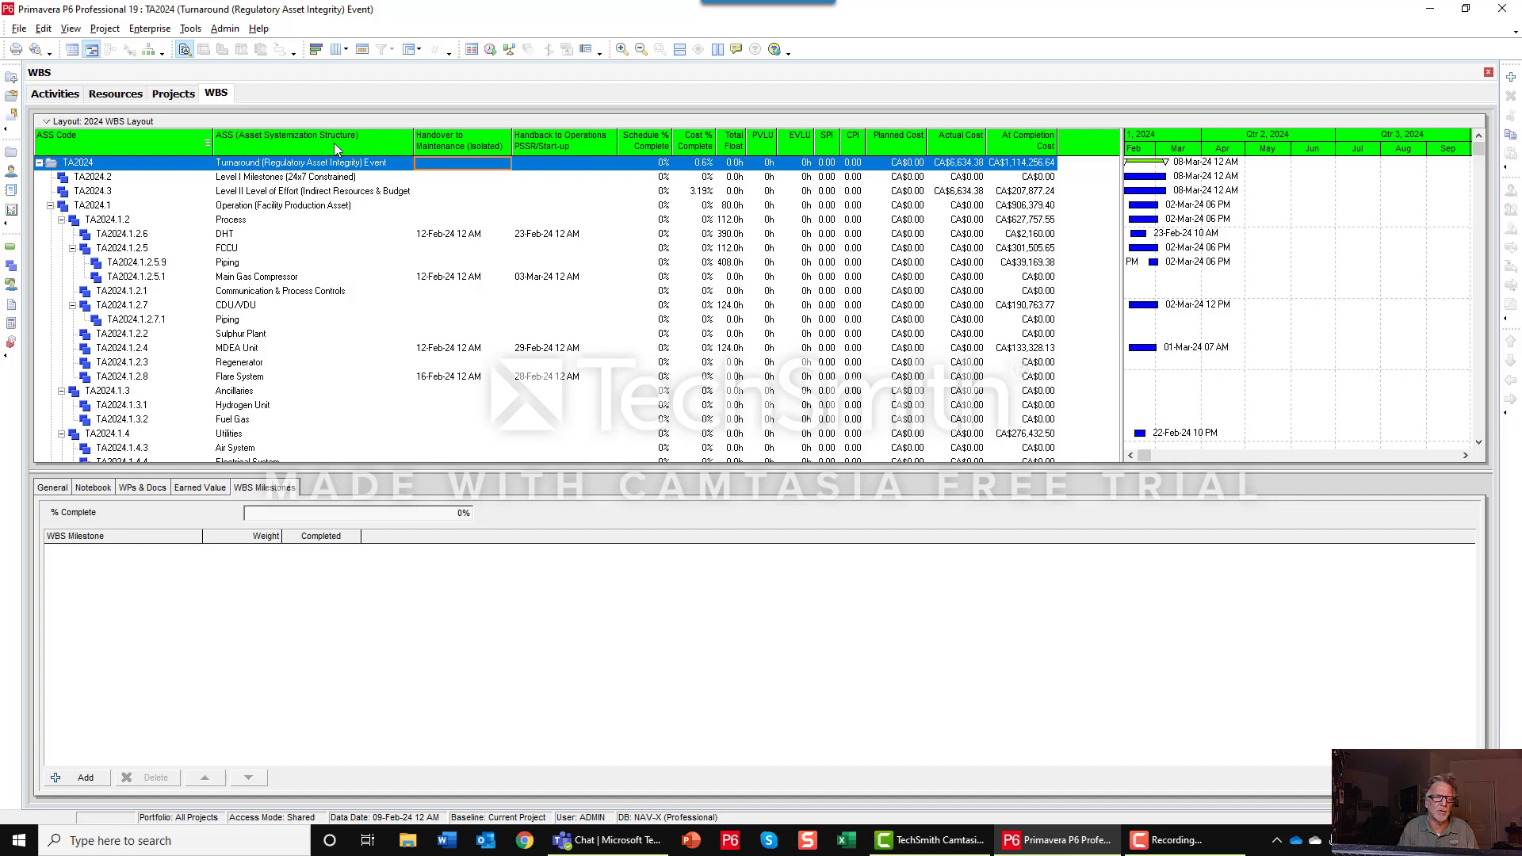
Step: Review the code values of the project-level WO Task activity code for TA2024
left_click(145, 30)
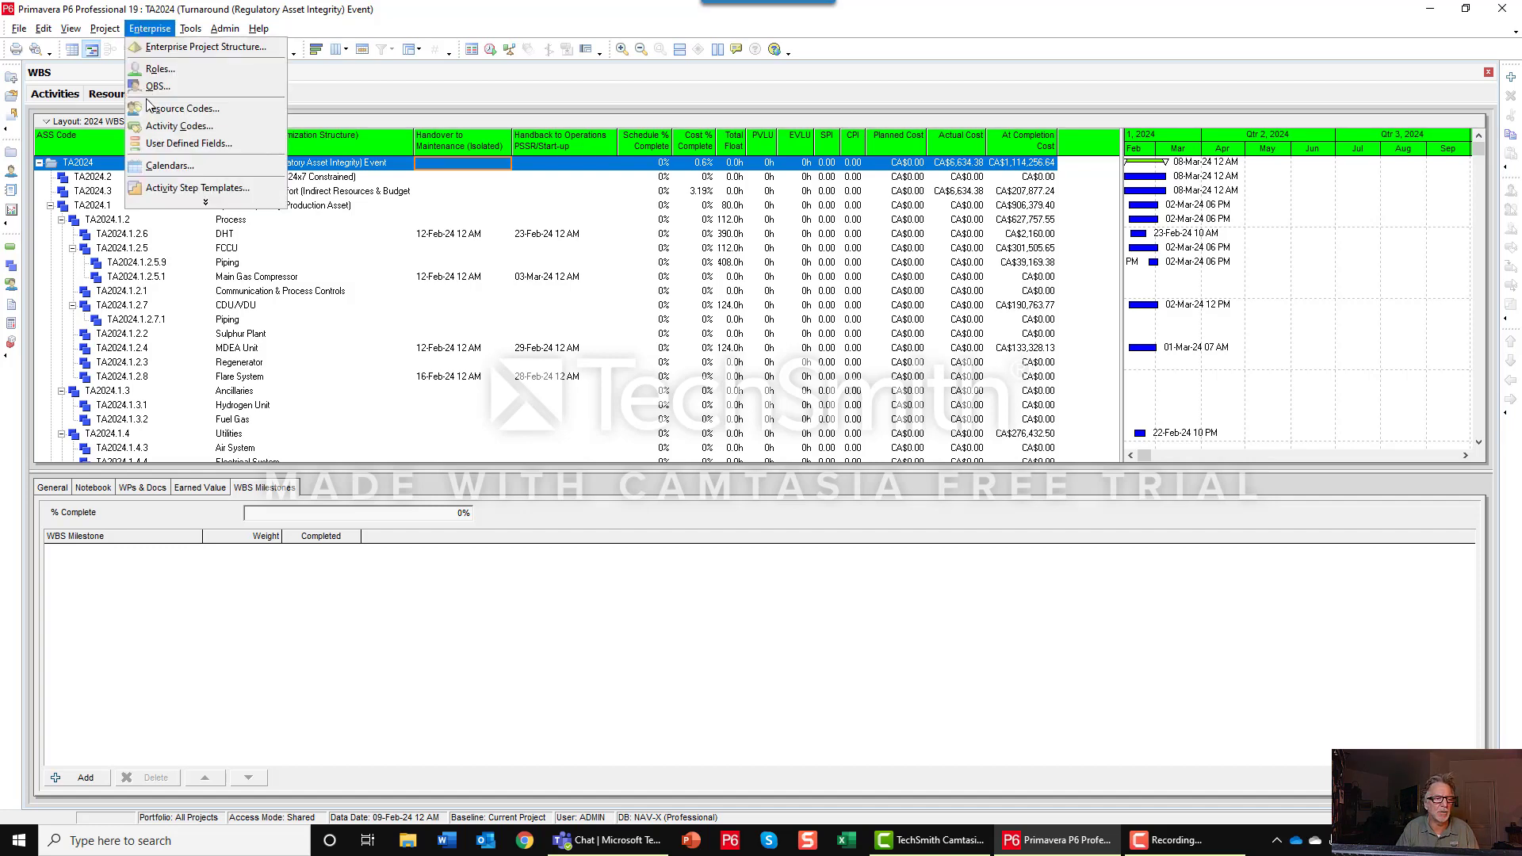
left_click(171, 127)
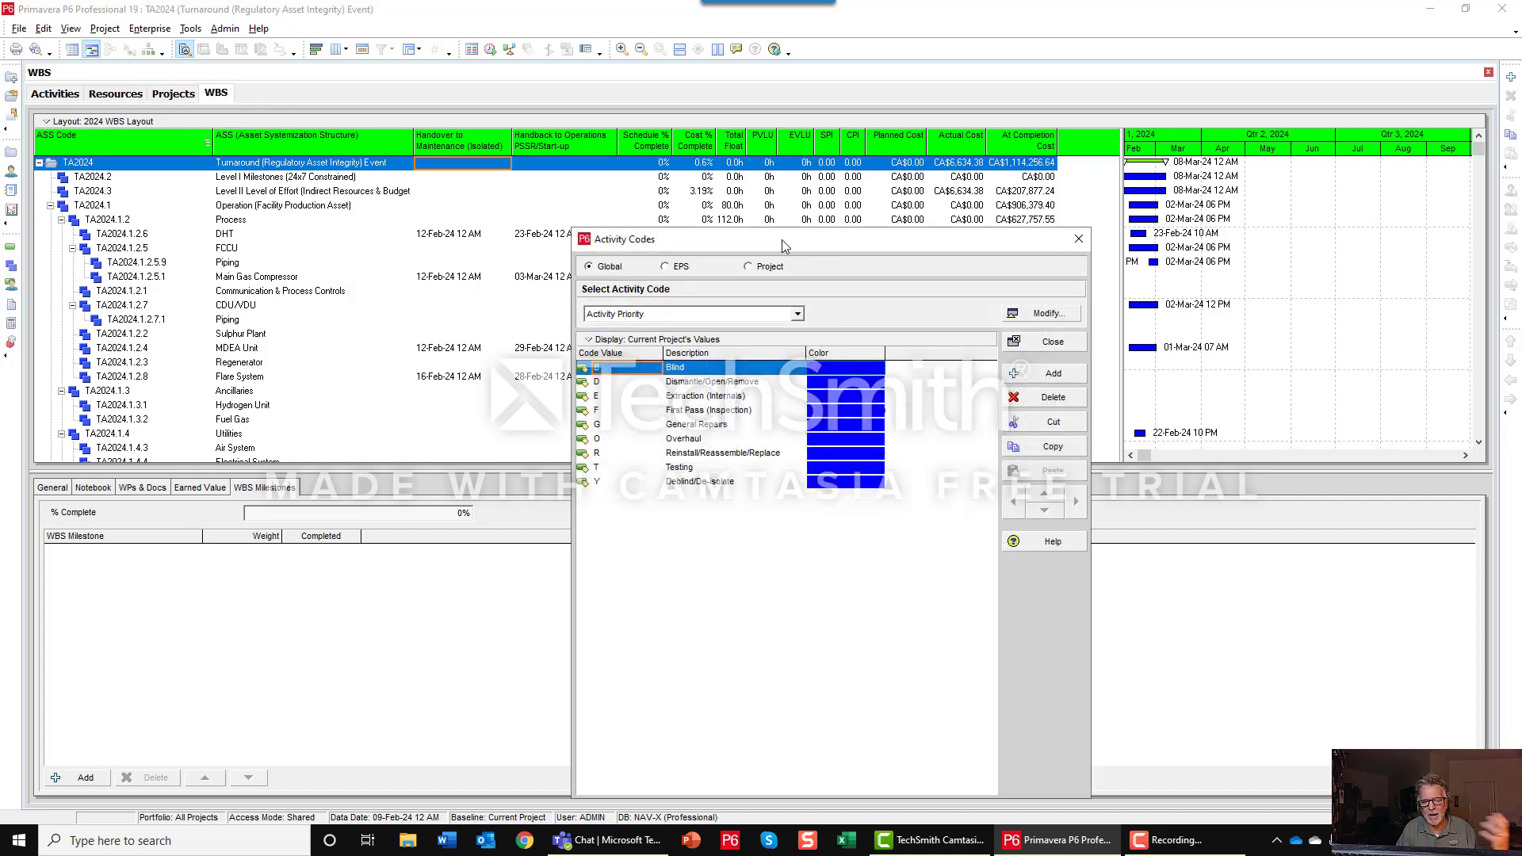
left_click(749, 267)
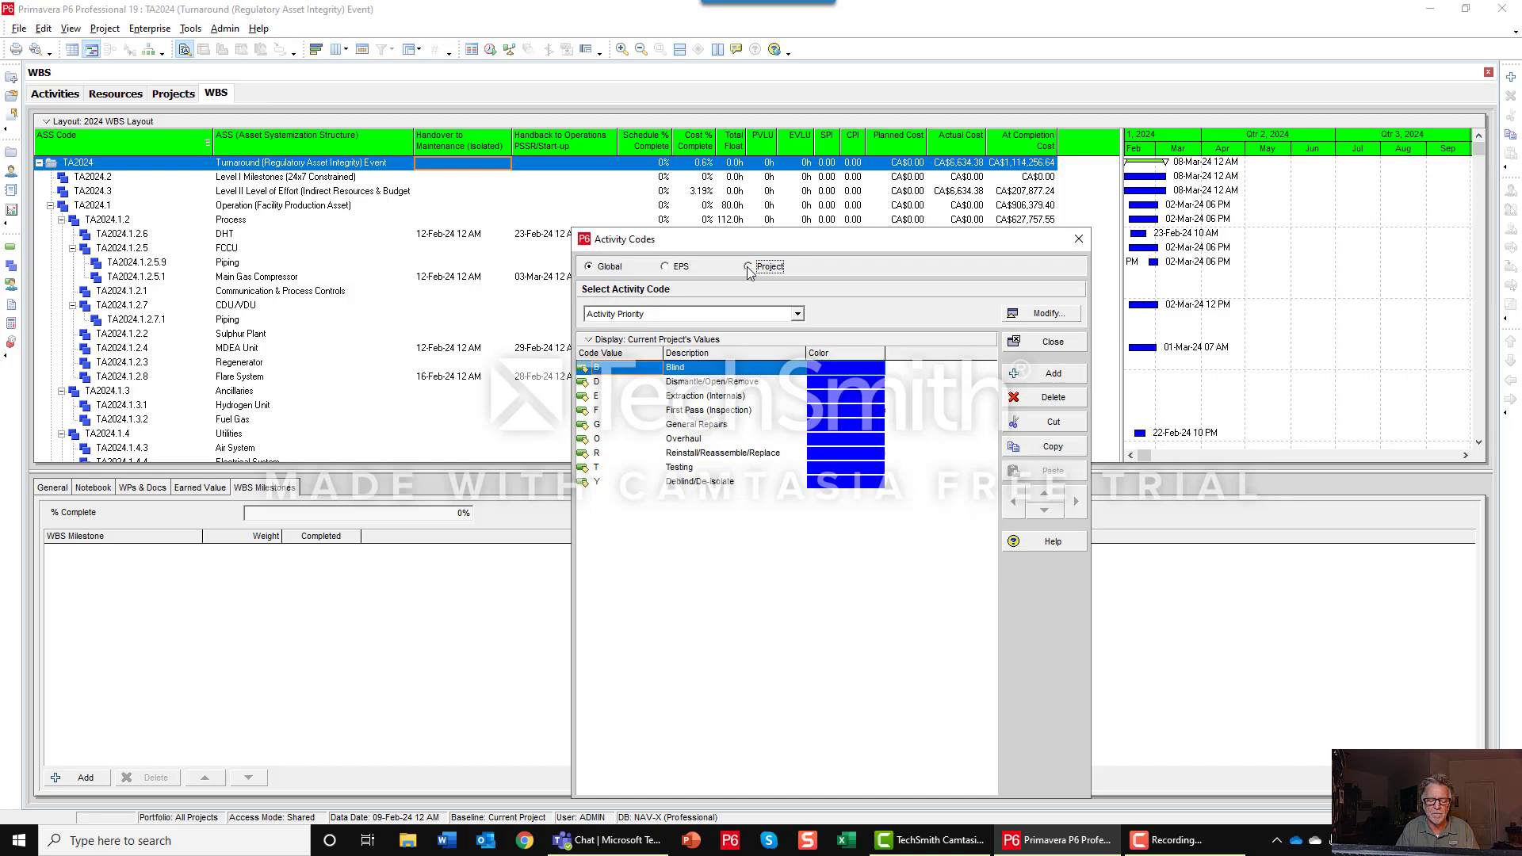
left_click(797, 314)
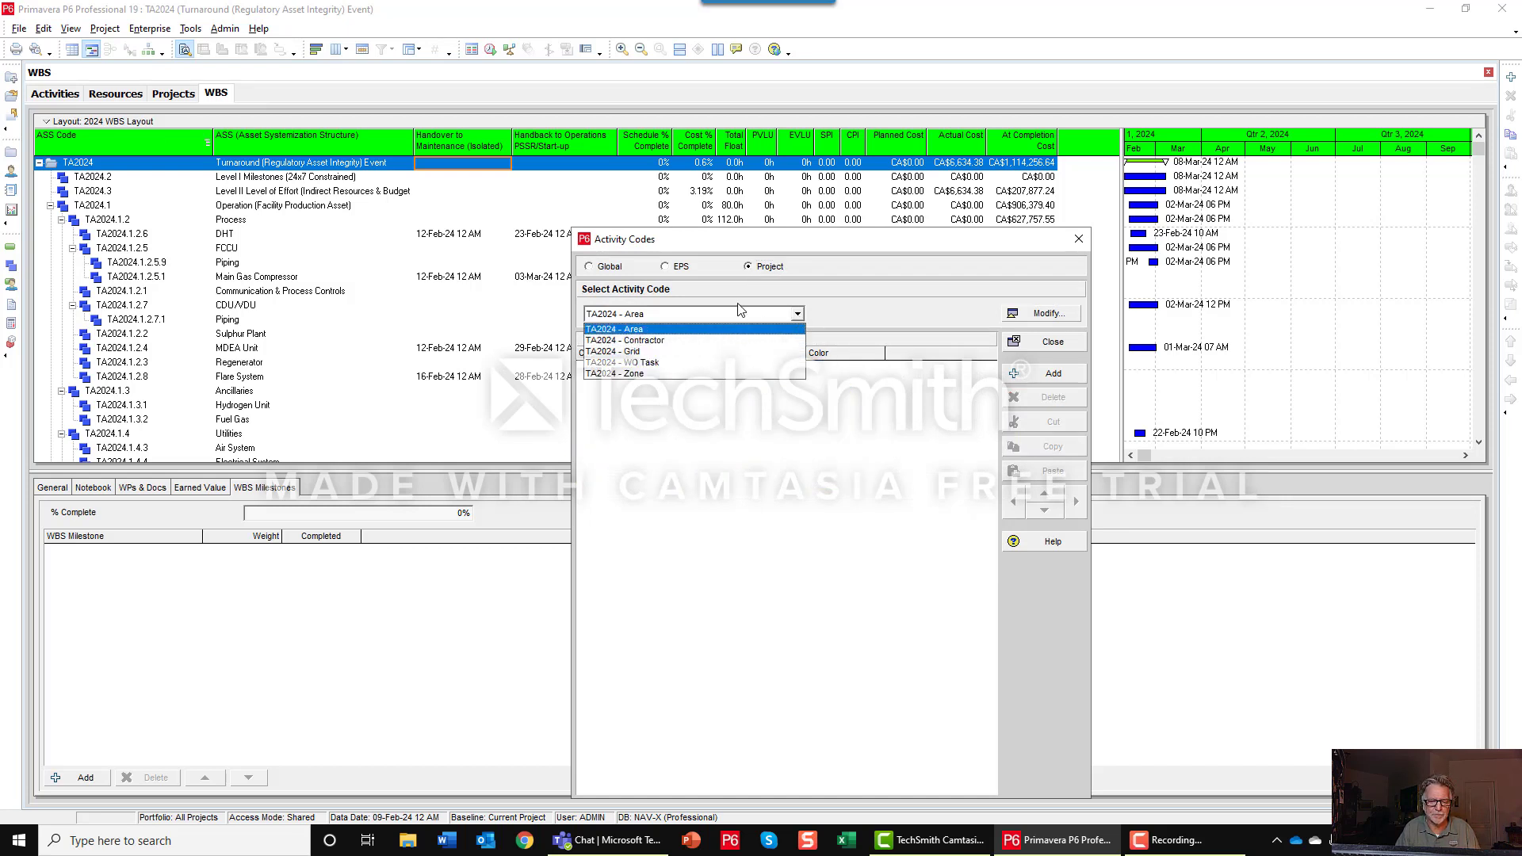
left_click(650, 362)
scroll(723, 425, "down", 4)
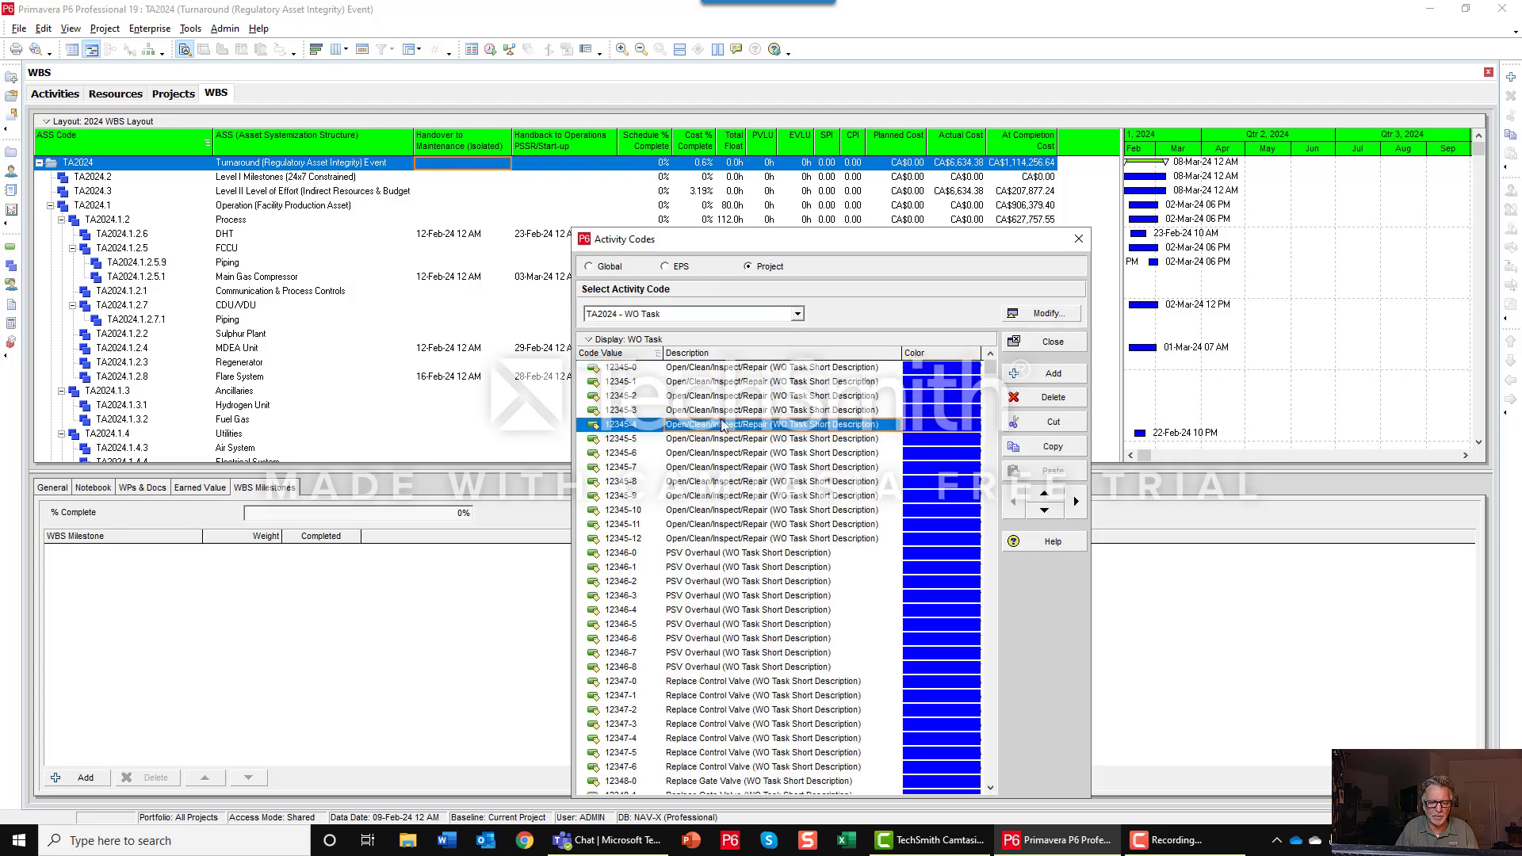
scroll(723, 454, "down", 8)
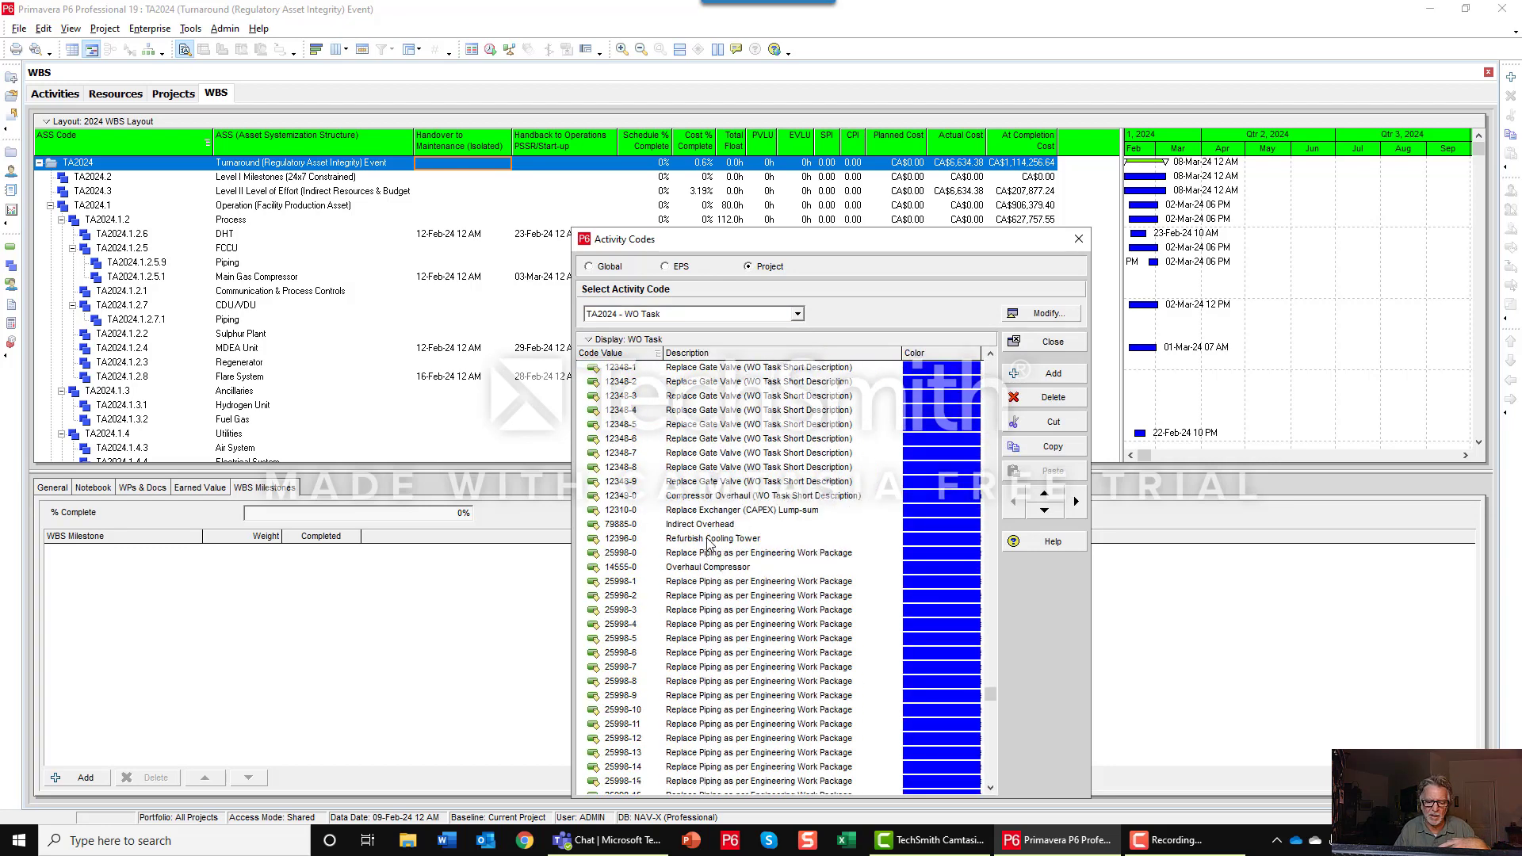
Step: Review the global Equip ID activity code values, from piping lines to exchangers and pressure safety valves, and close the activity codes
left_click(591, 267)
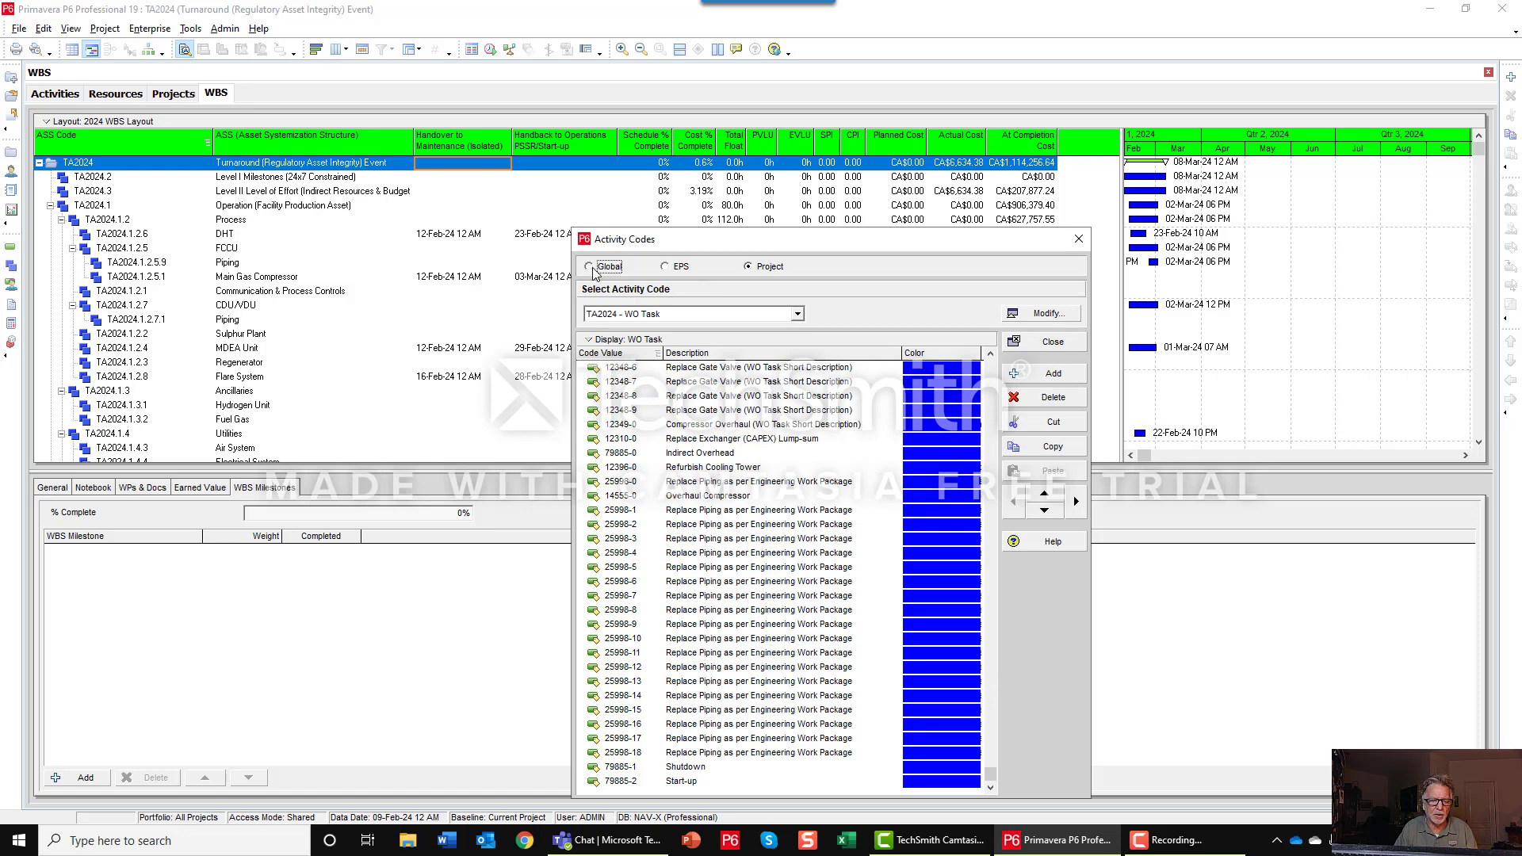
left_click(786, 318)
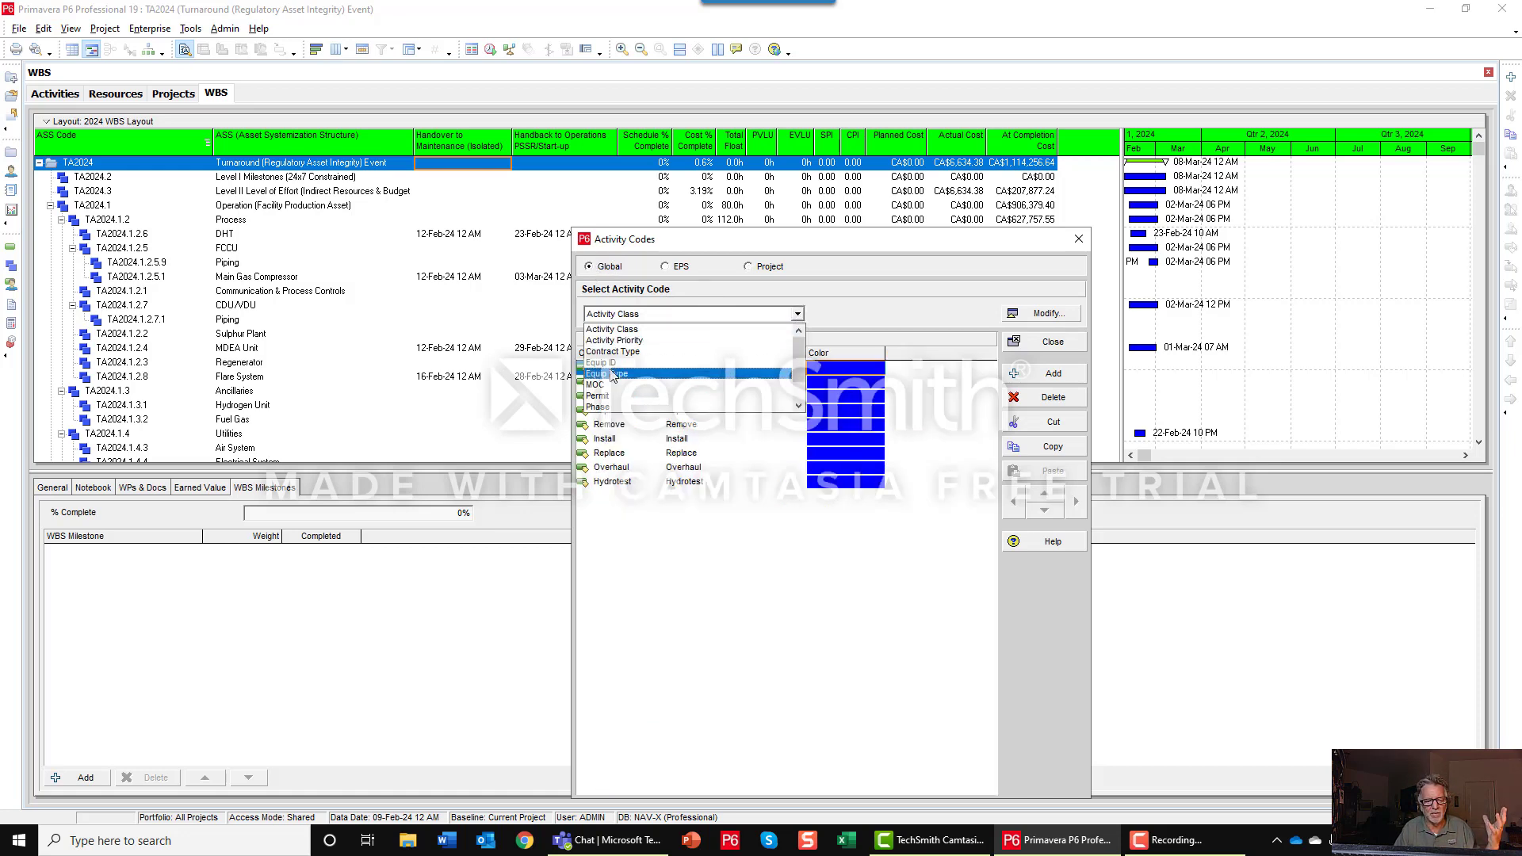
left_click(690, 363)
left_click(697, 426)
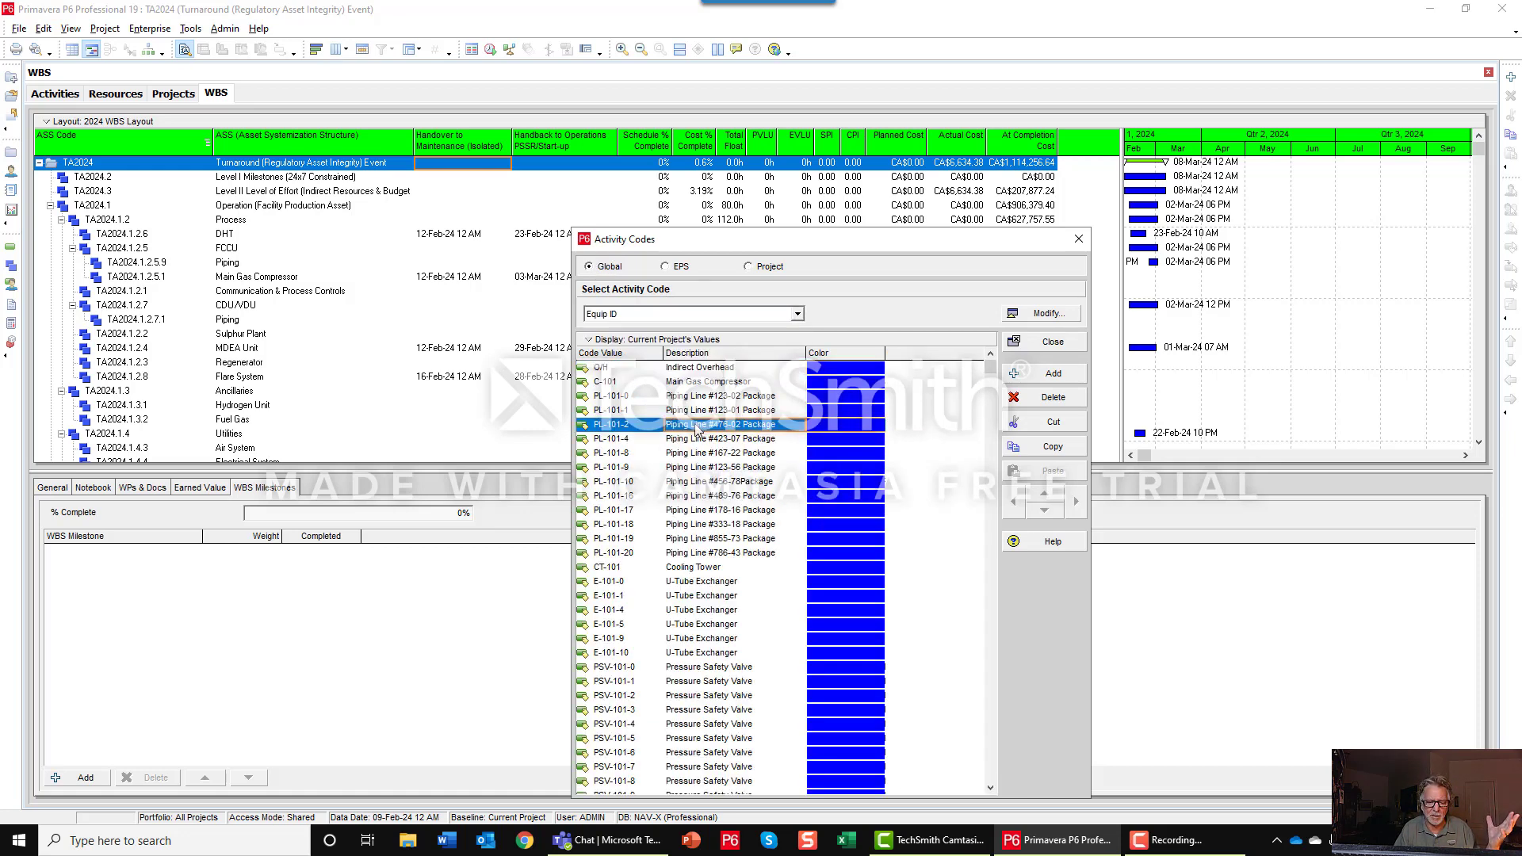
scroll(682, 550, "down", 1)
left_click(696, 555)
left_click(709, 654)
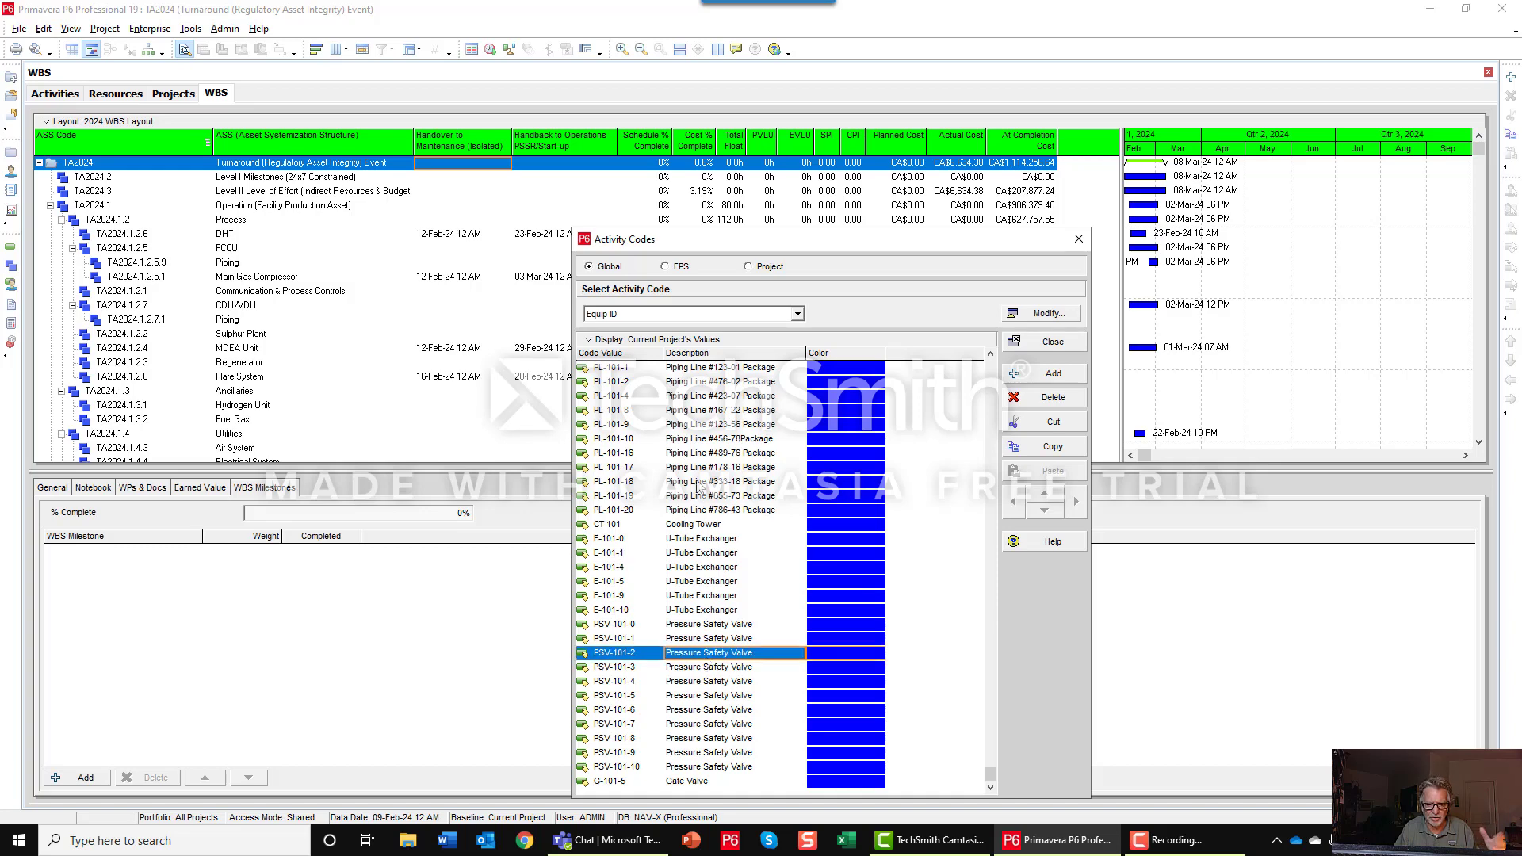
scroll(708, 658, "up", 1)
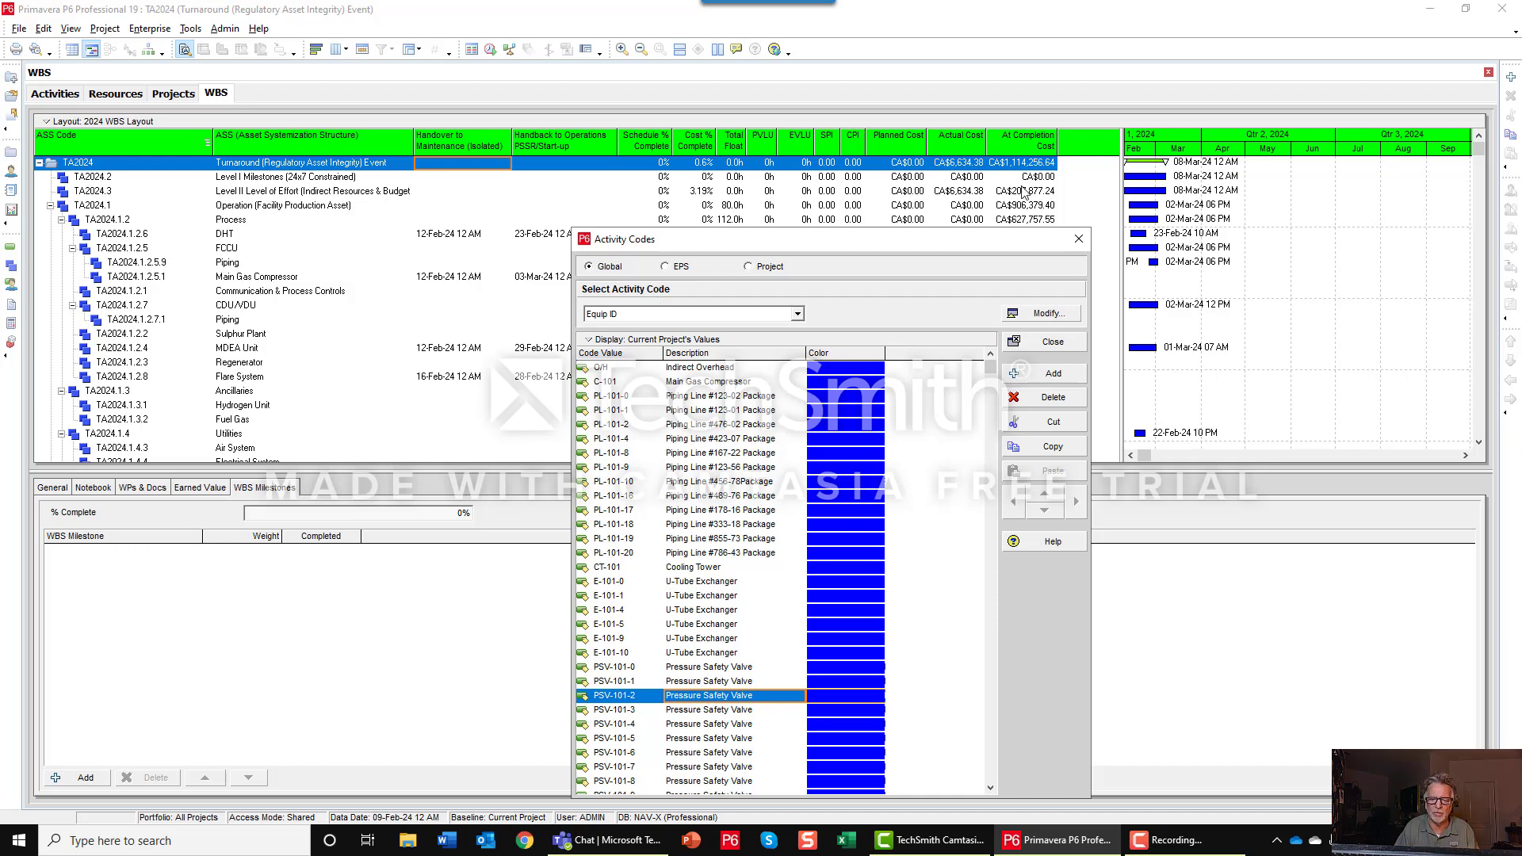
left_click(1079, 238)
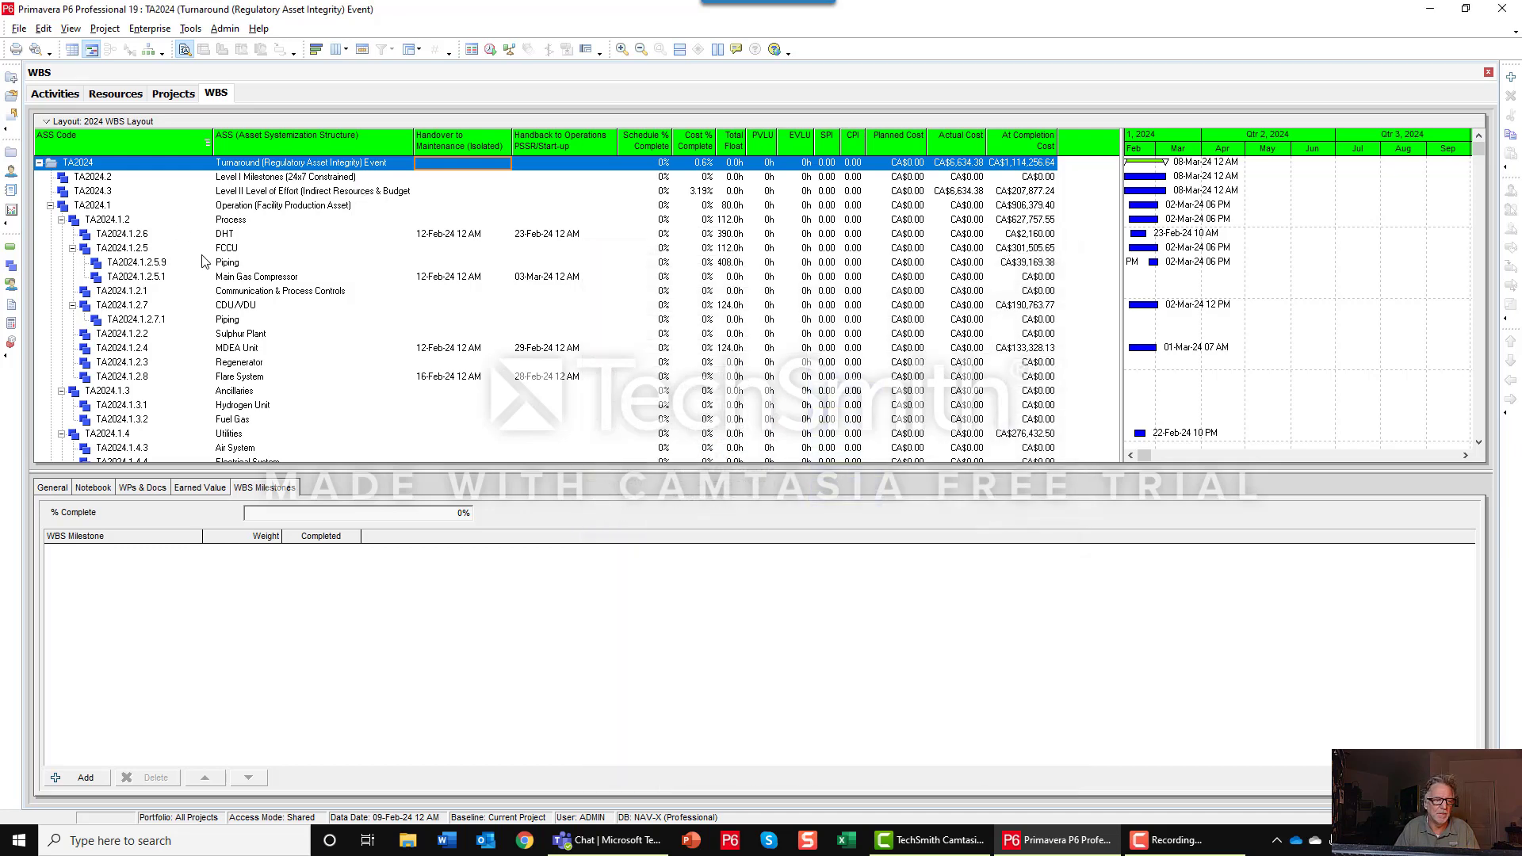
Step: Examine the Main Gas Compressor's handover to maintenance and handback to operations dates in the WBS
left_click(466, 279)
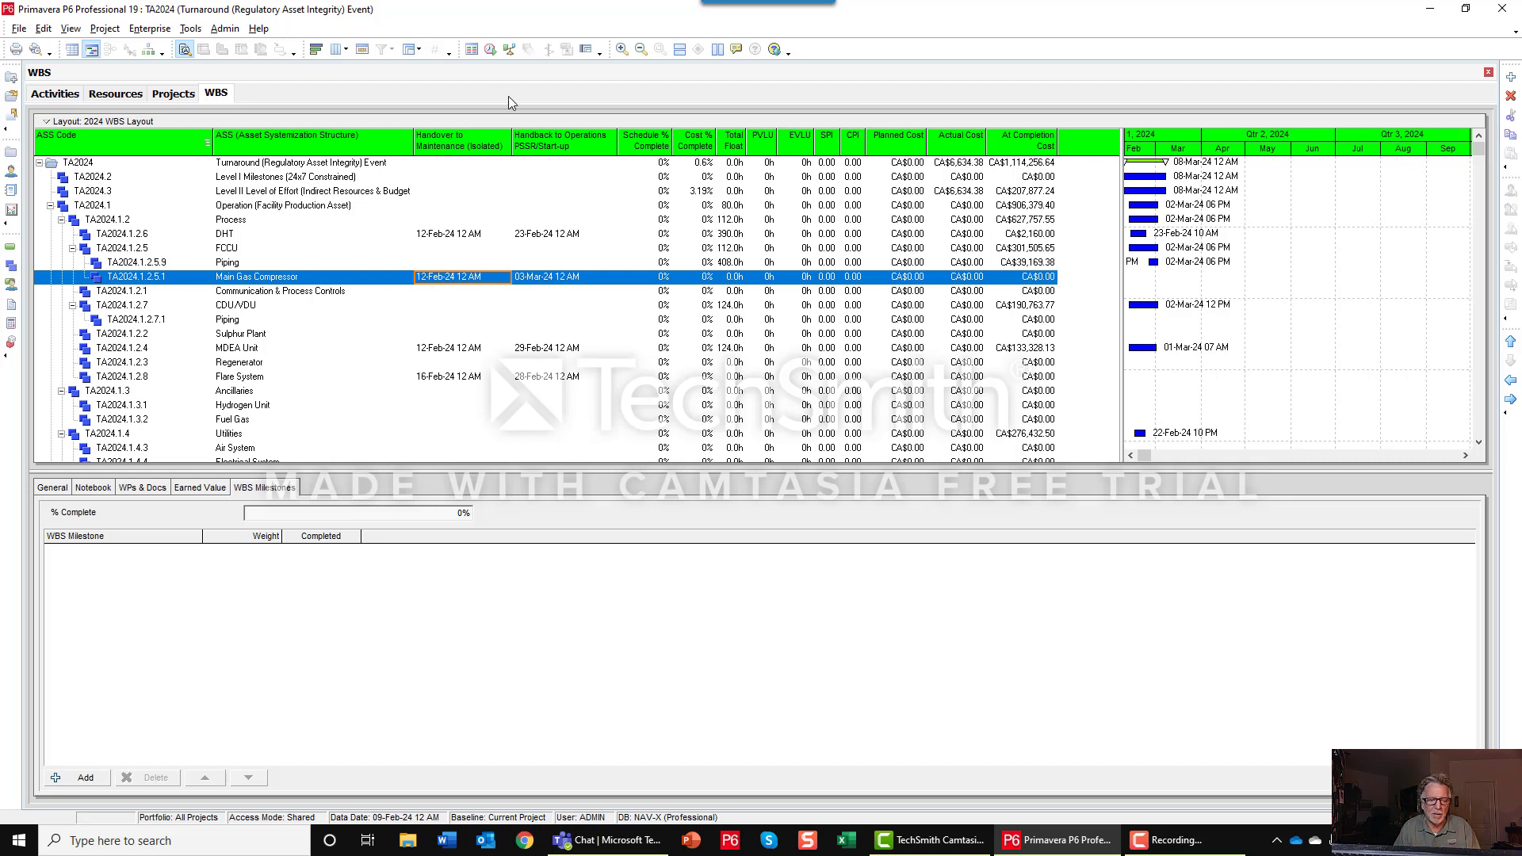
left_click(575, 282)
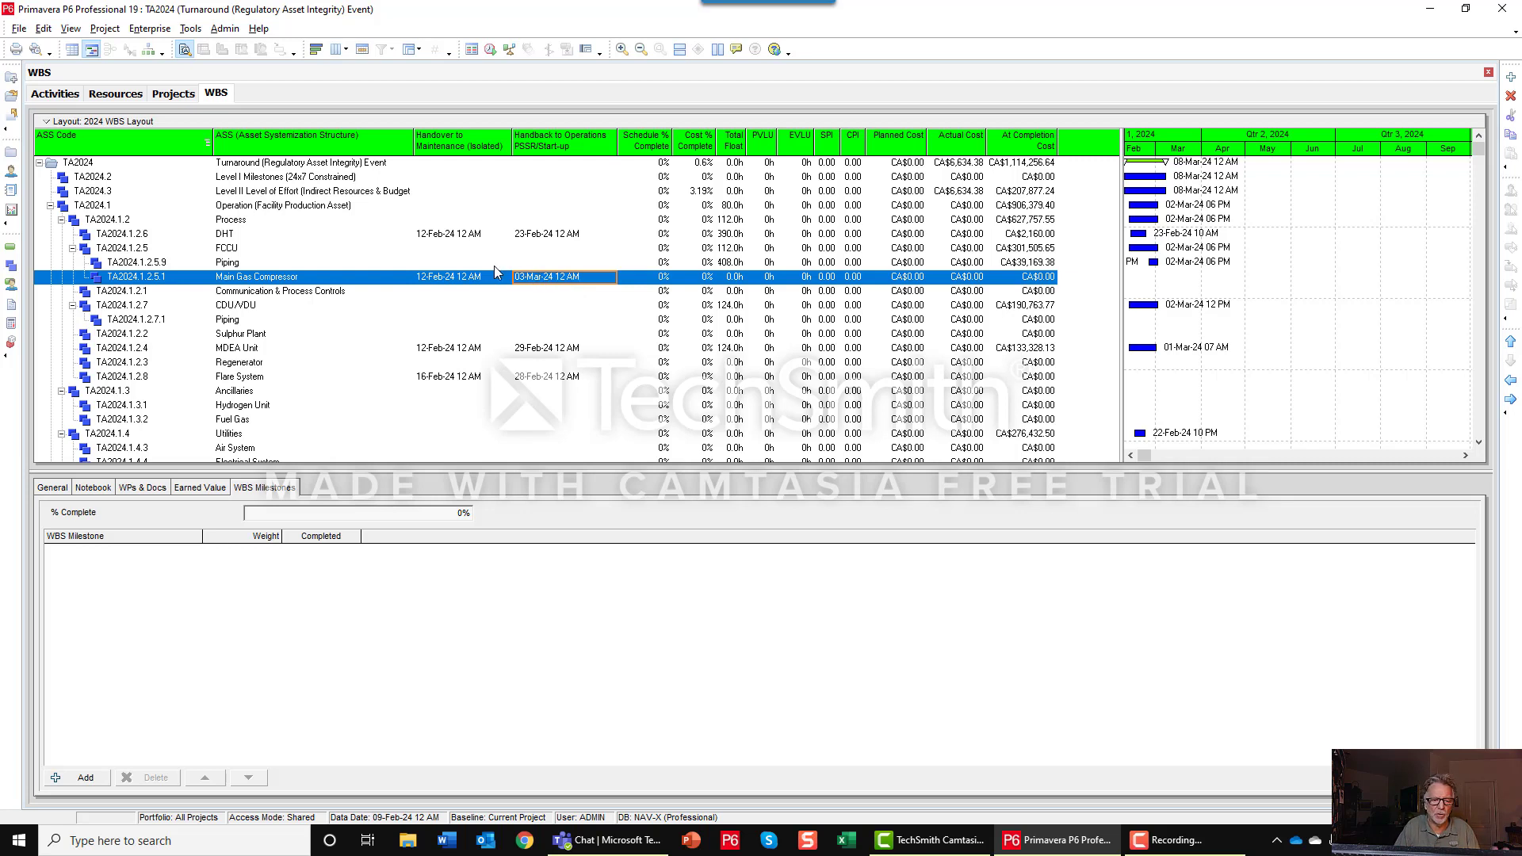
Step: Check the work hours for February 16 and 22, 2024 in the Cooling Tower project calendar, and close the calendars
left_click(140, 32)
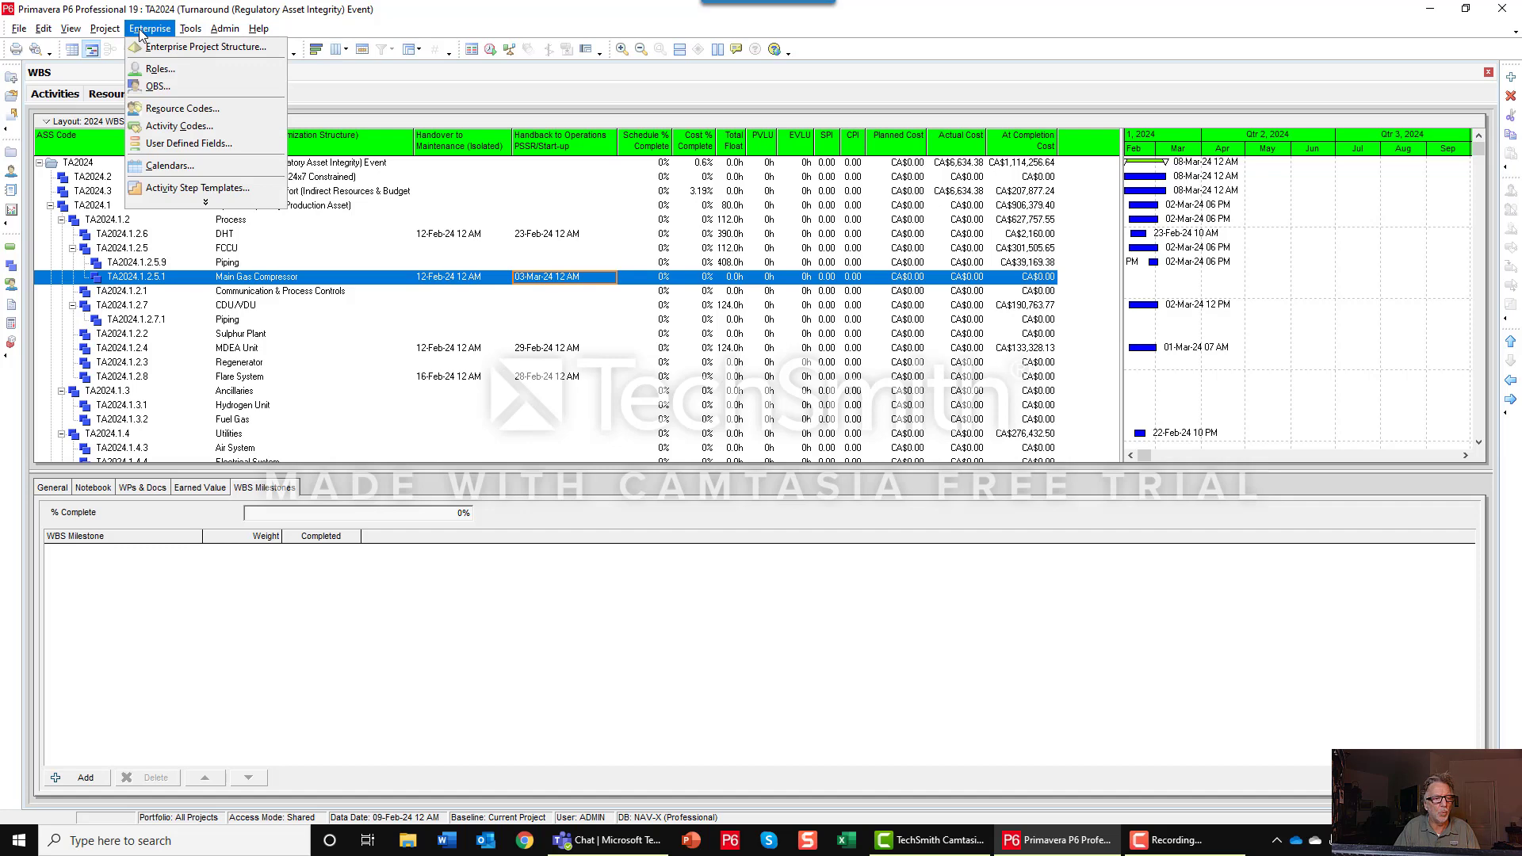
left_click(193, 169)
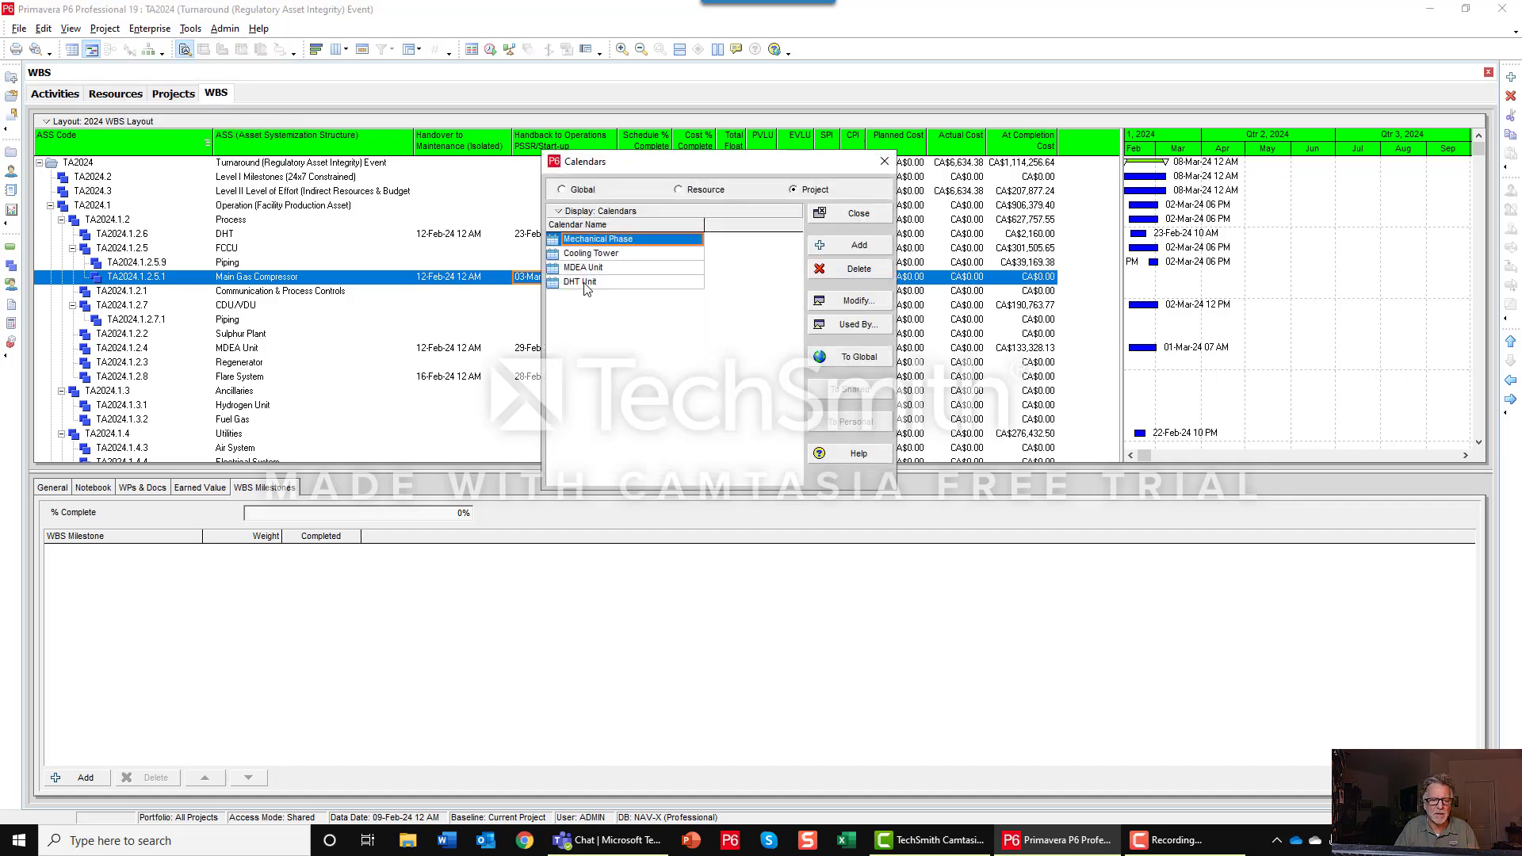
left_click(615, 256)
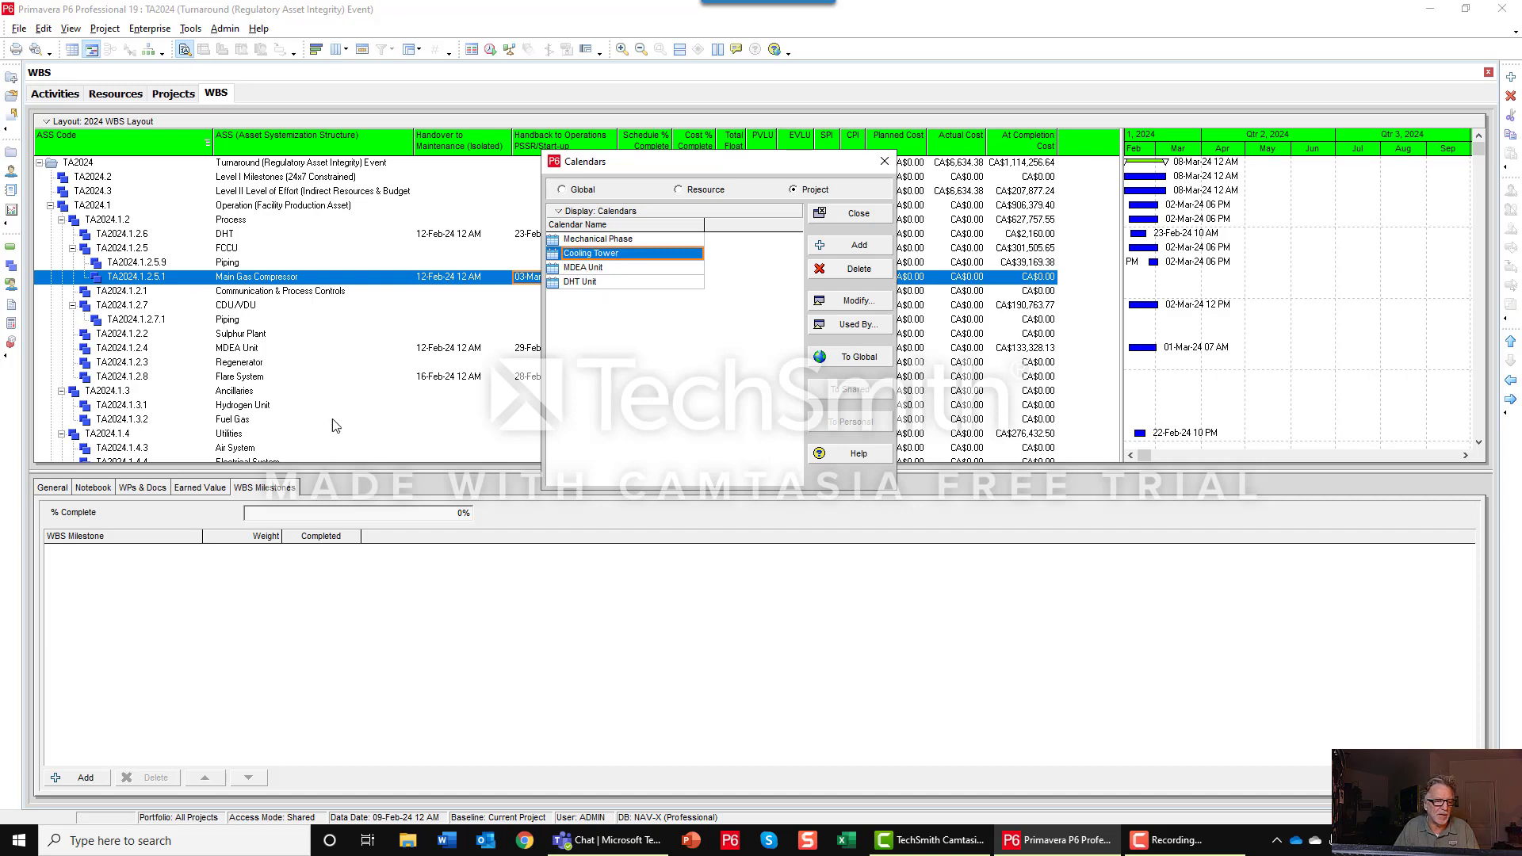
left_click(850, 306)
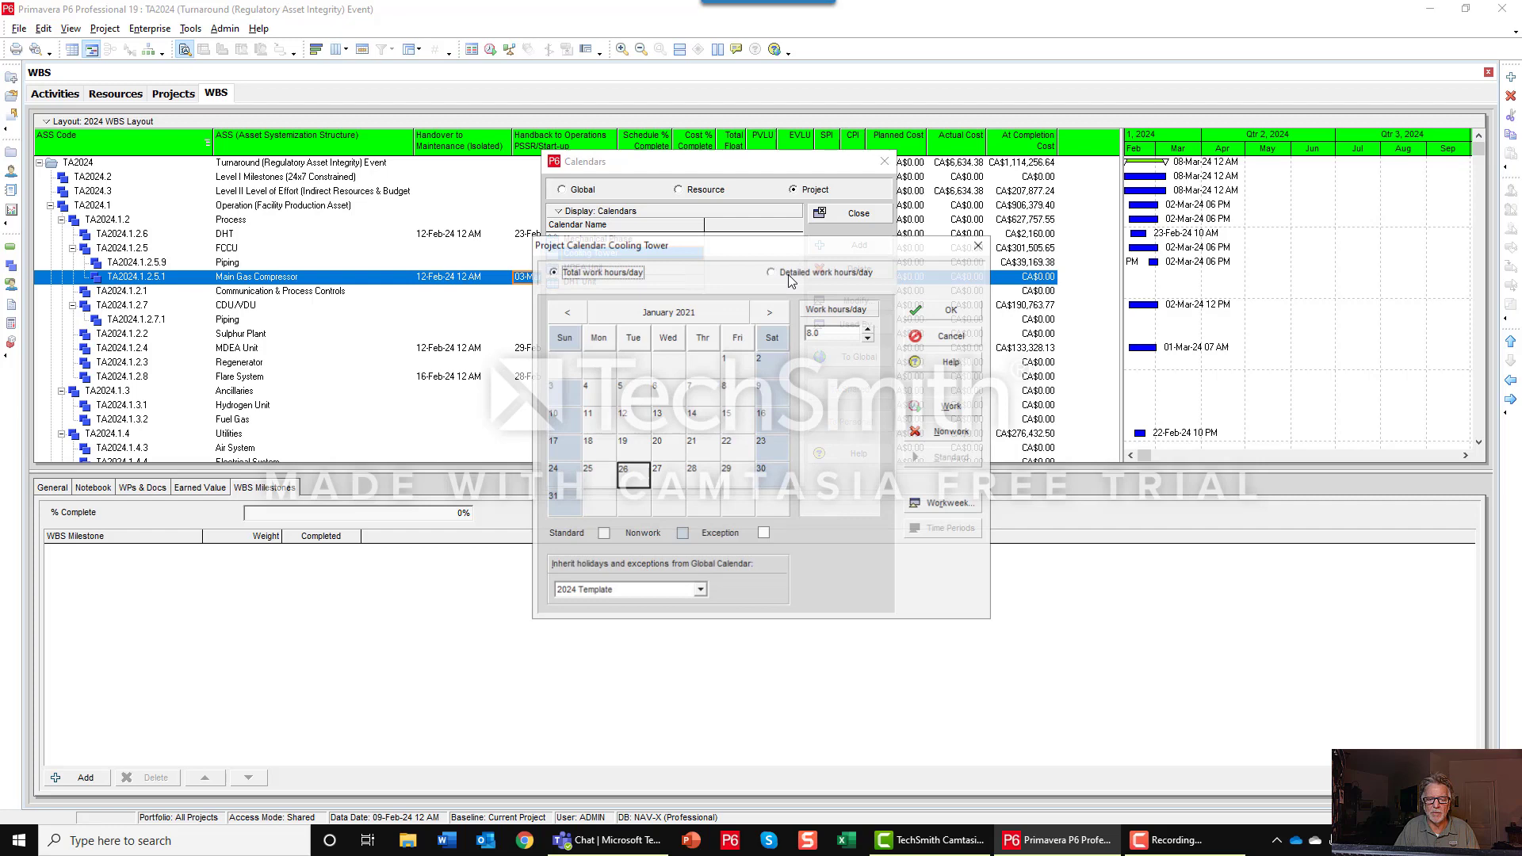
left_click(680, 309)
left_click(767, 312)
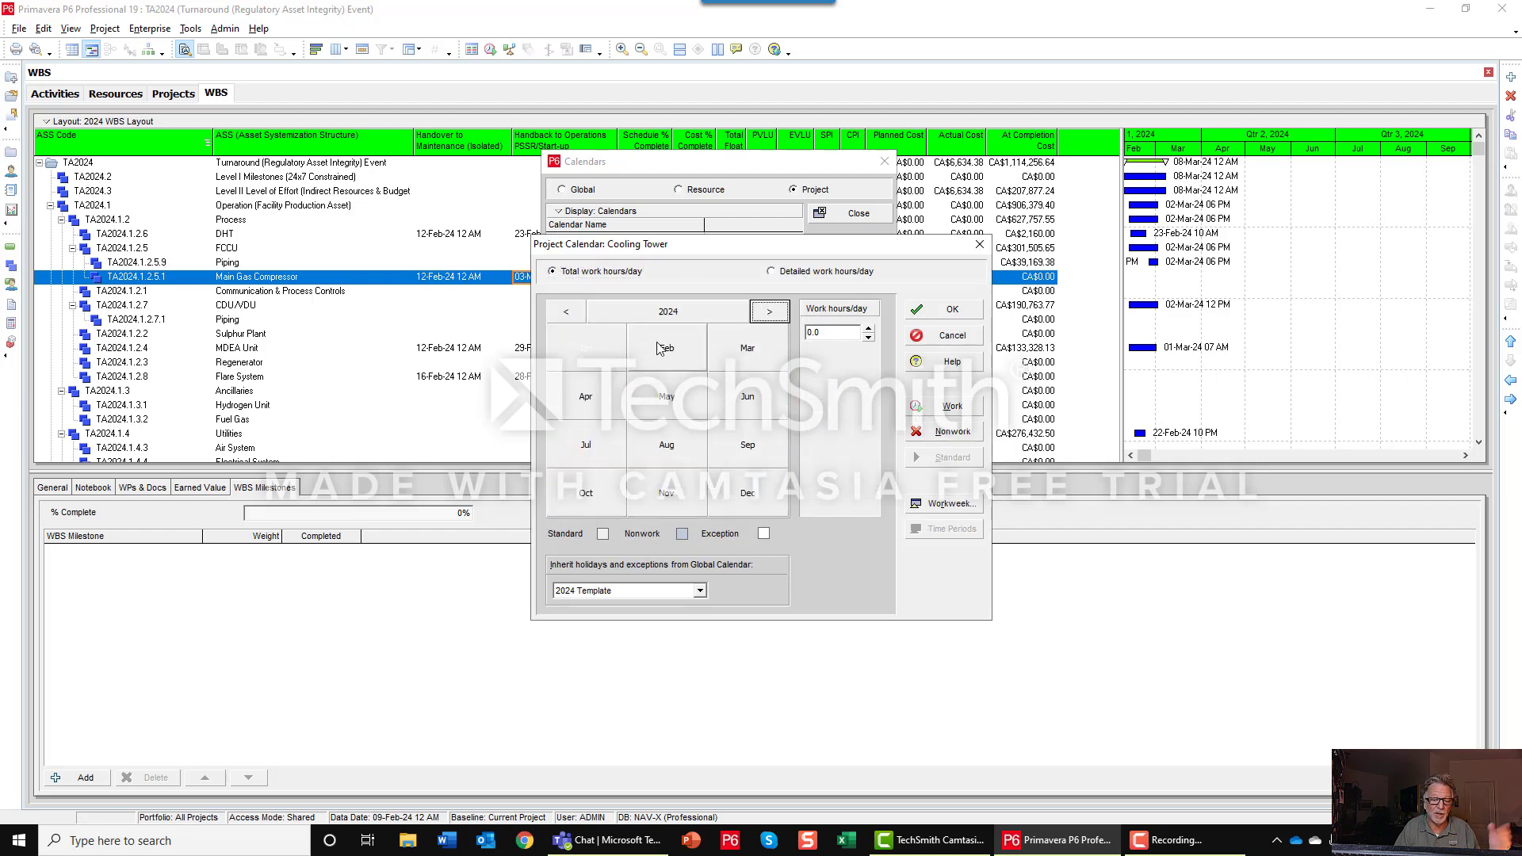
left_click(666, 351)
left_click(749, 416)
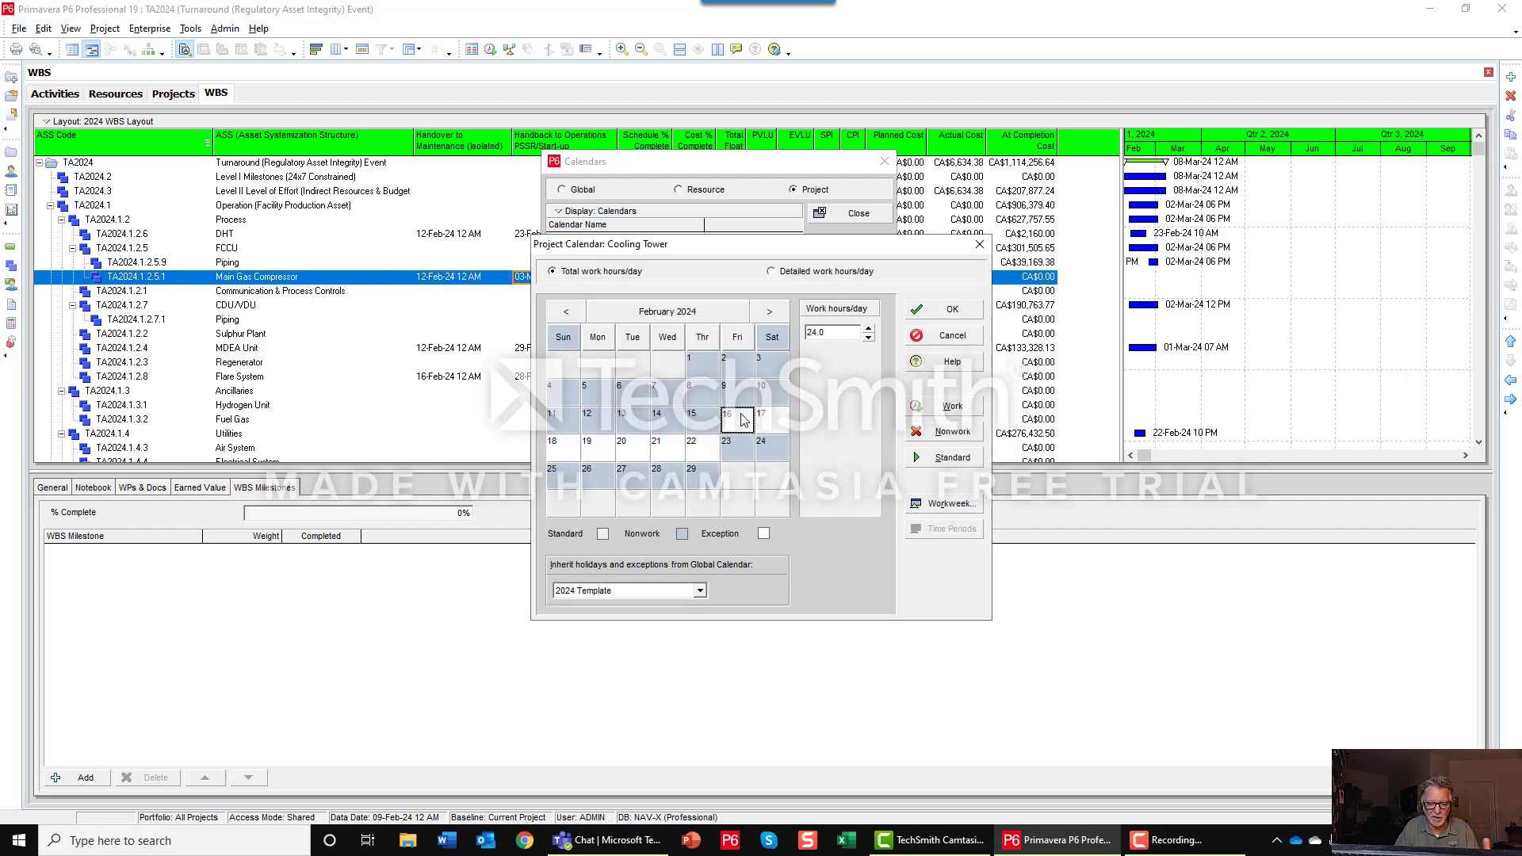
left_click(706, 459)
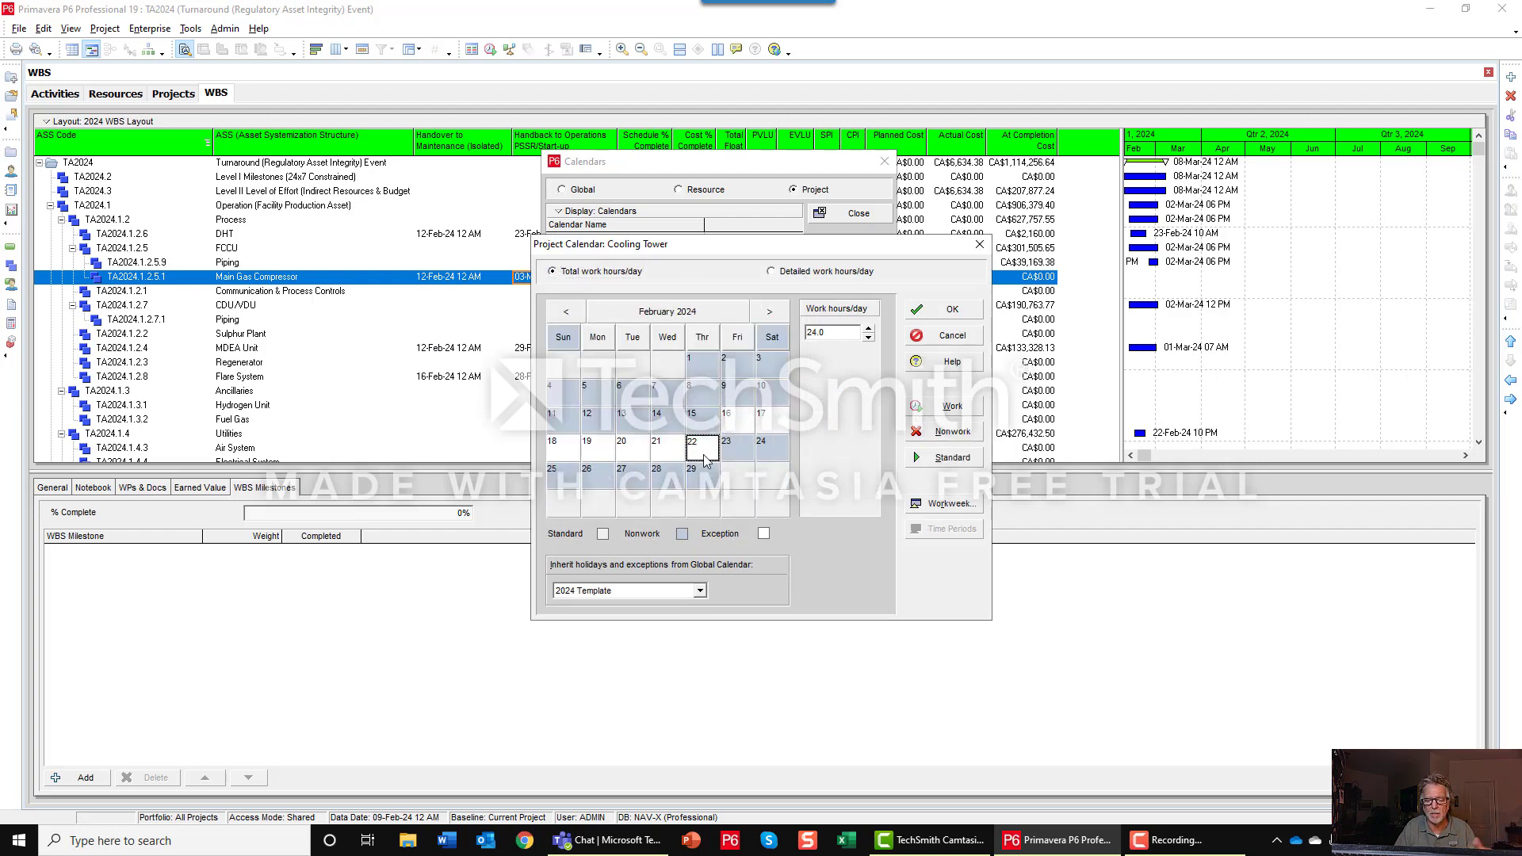
left_click(948, 310)
left_click(862, 208)
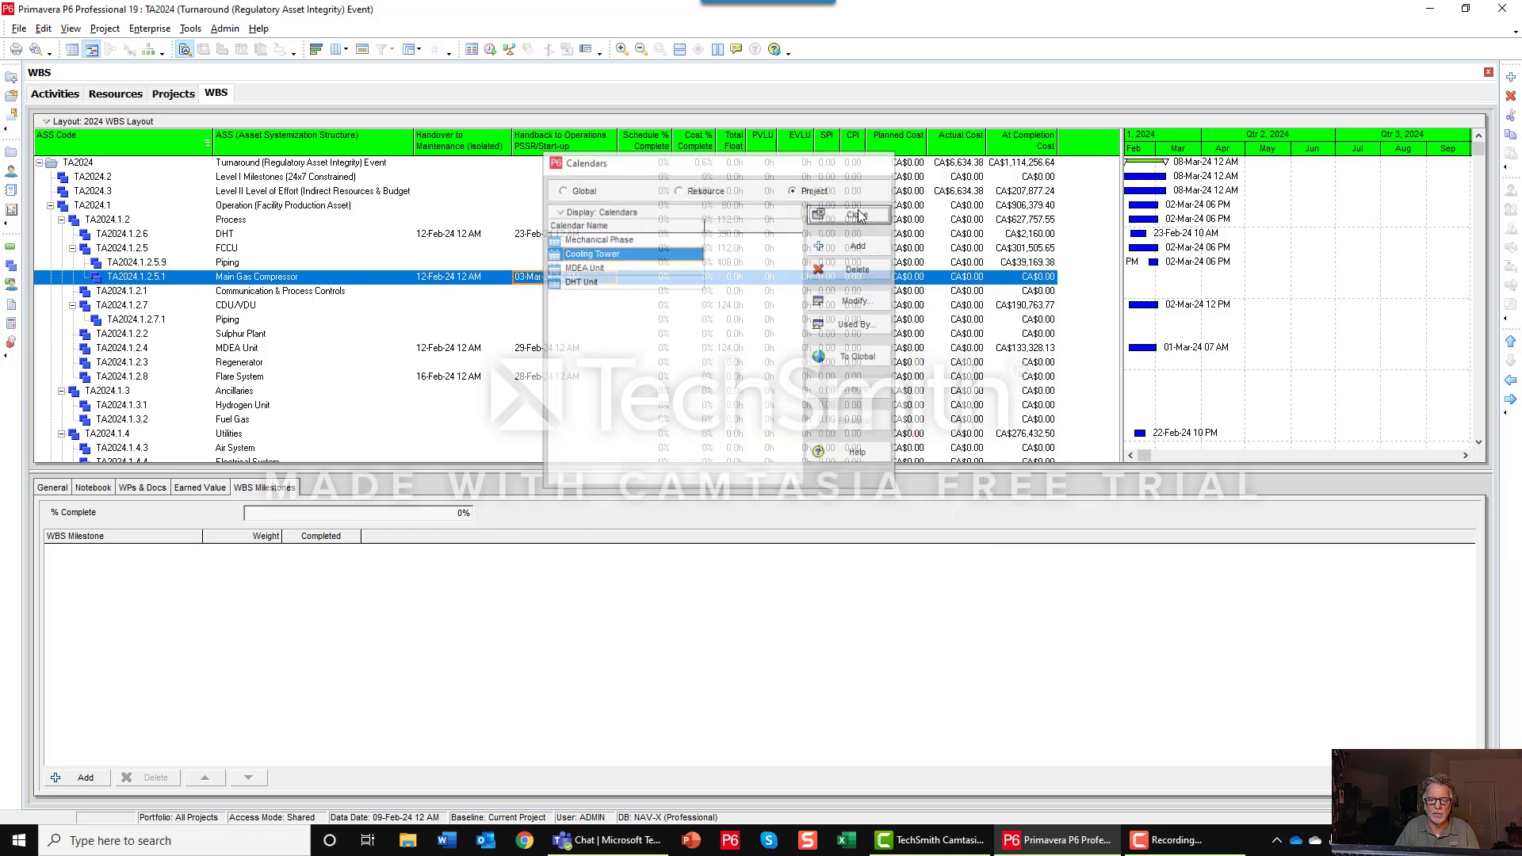
Step: Return to the activities and collapse all activity groups to the turnaround level
left_click(10, 250)
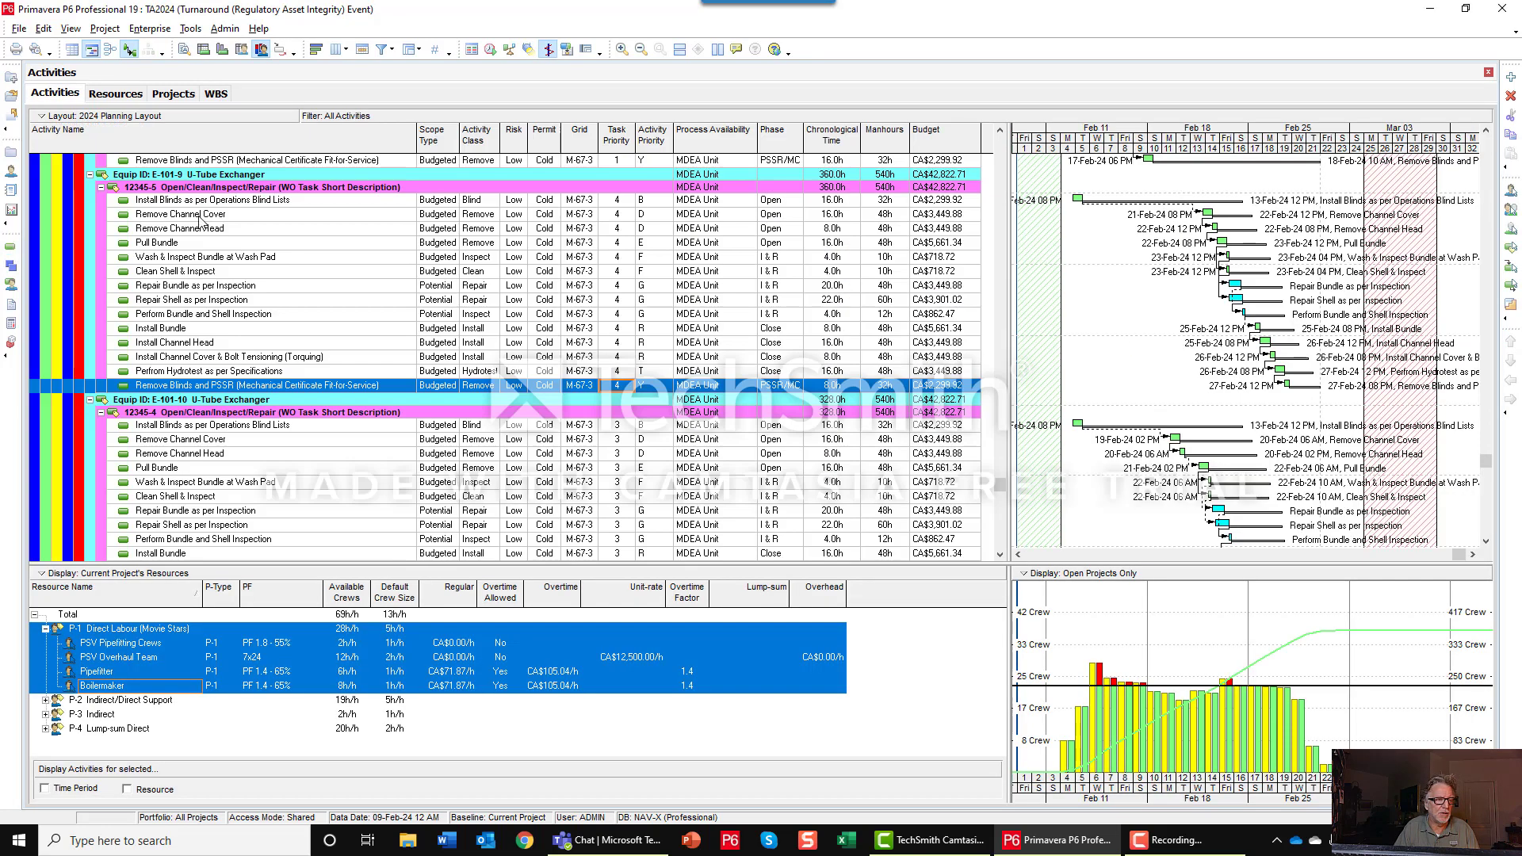
right_click(199, 216)
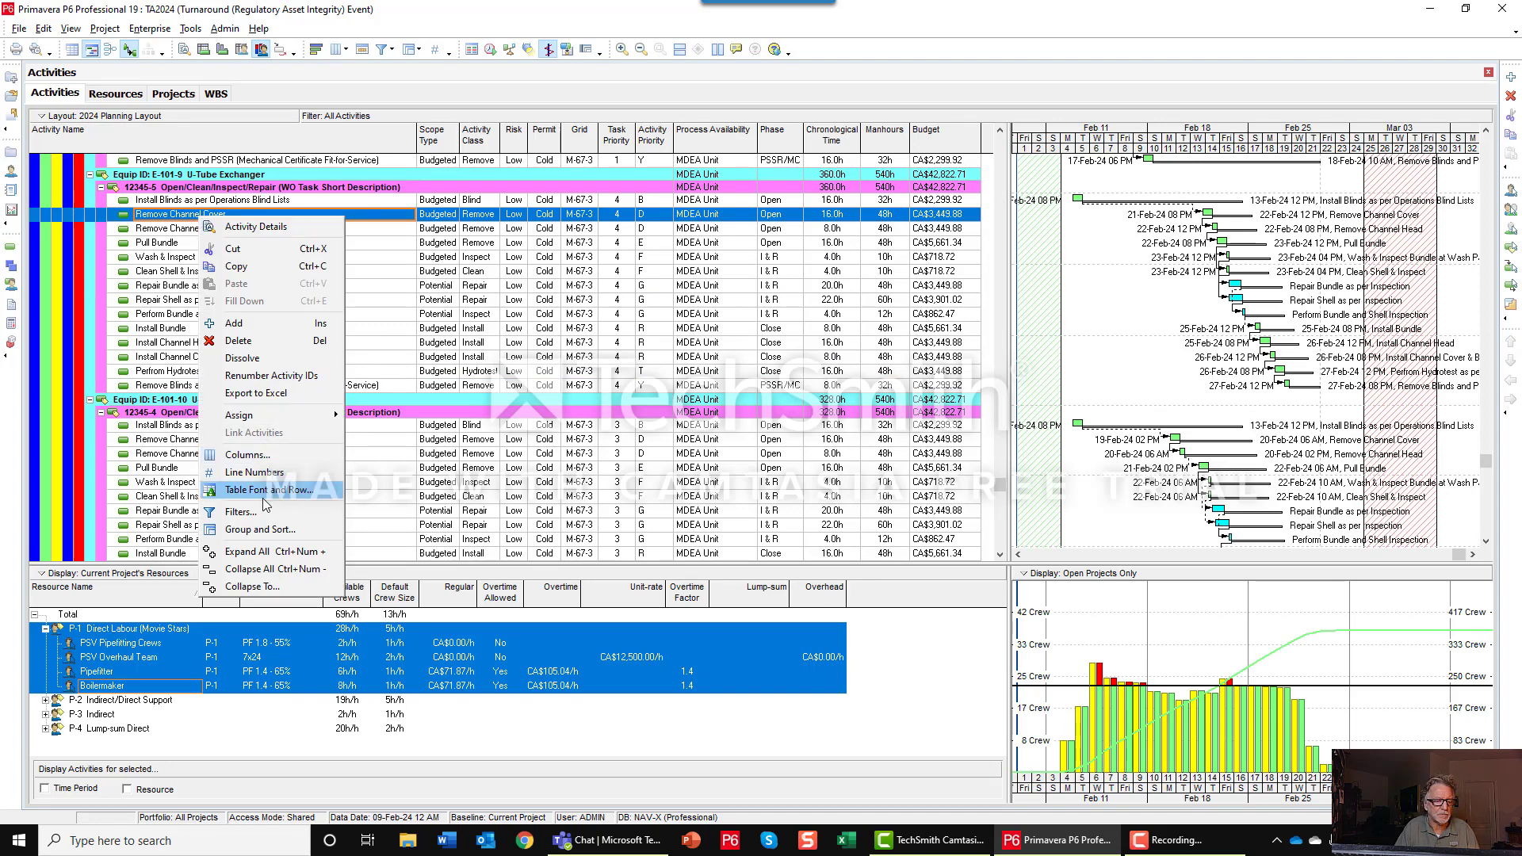
left_click(264, 569)
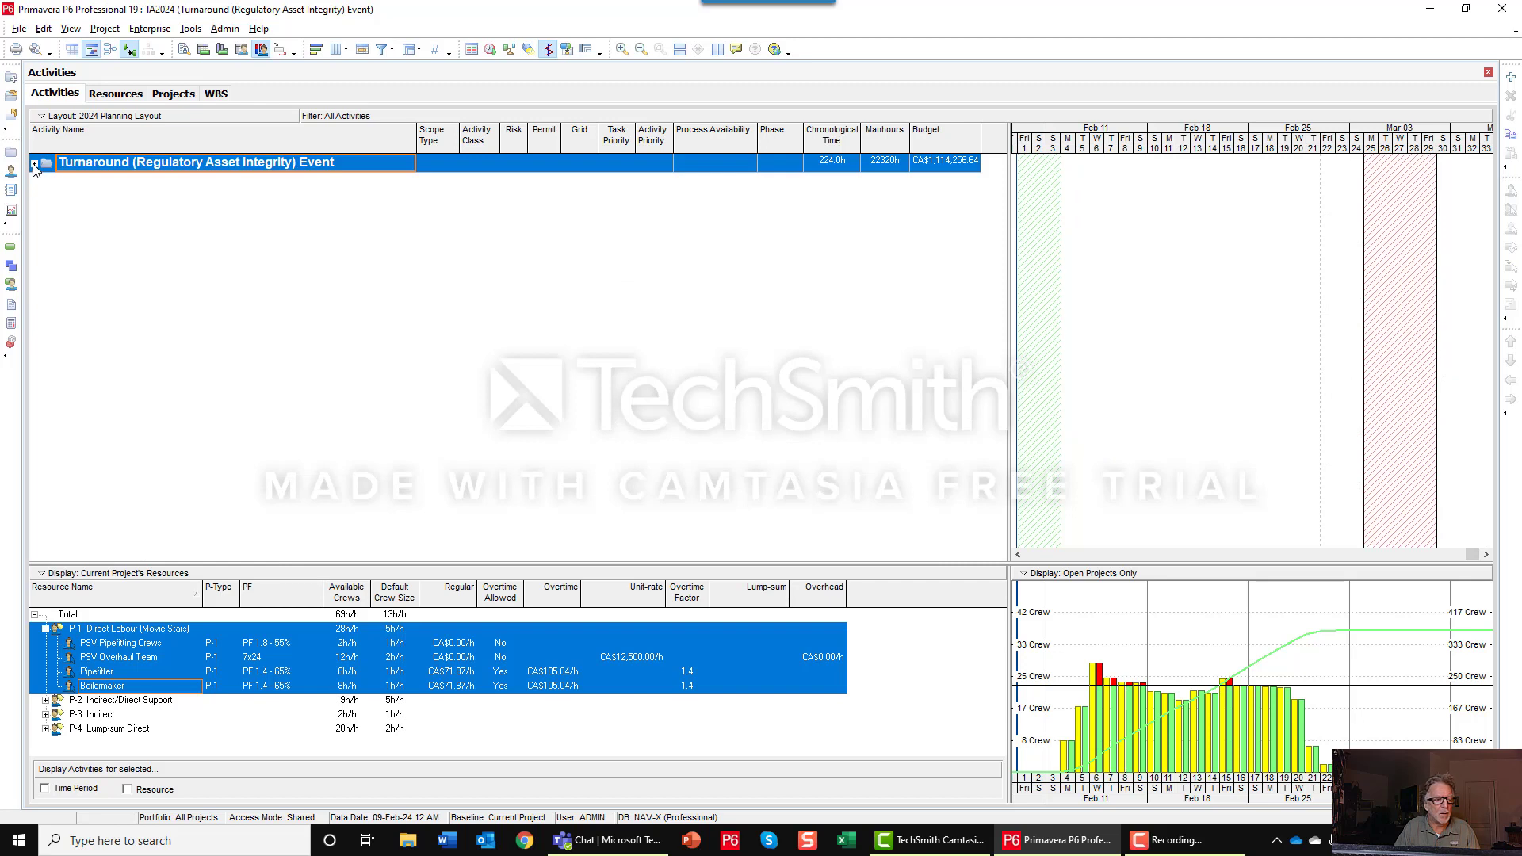
Step: Expand Operation, Utilities and Cooling Tower down to work order 12396-0, and check the process availability of its Clean/Inspect/Repair Cooling Tower activity
left_click(34, 163)
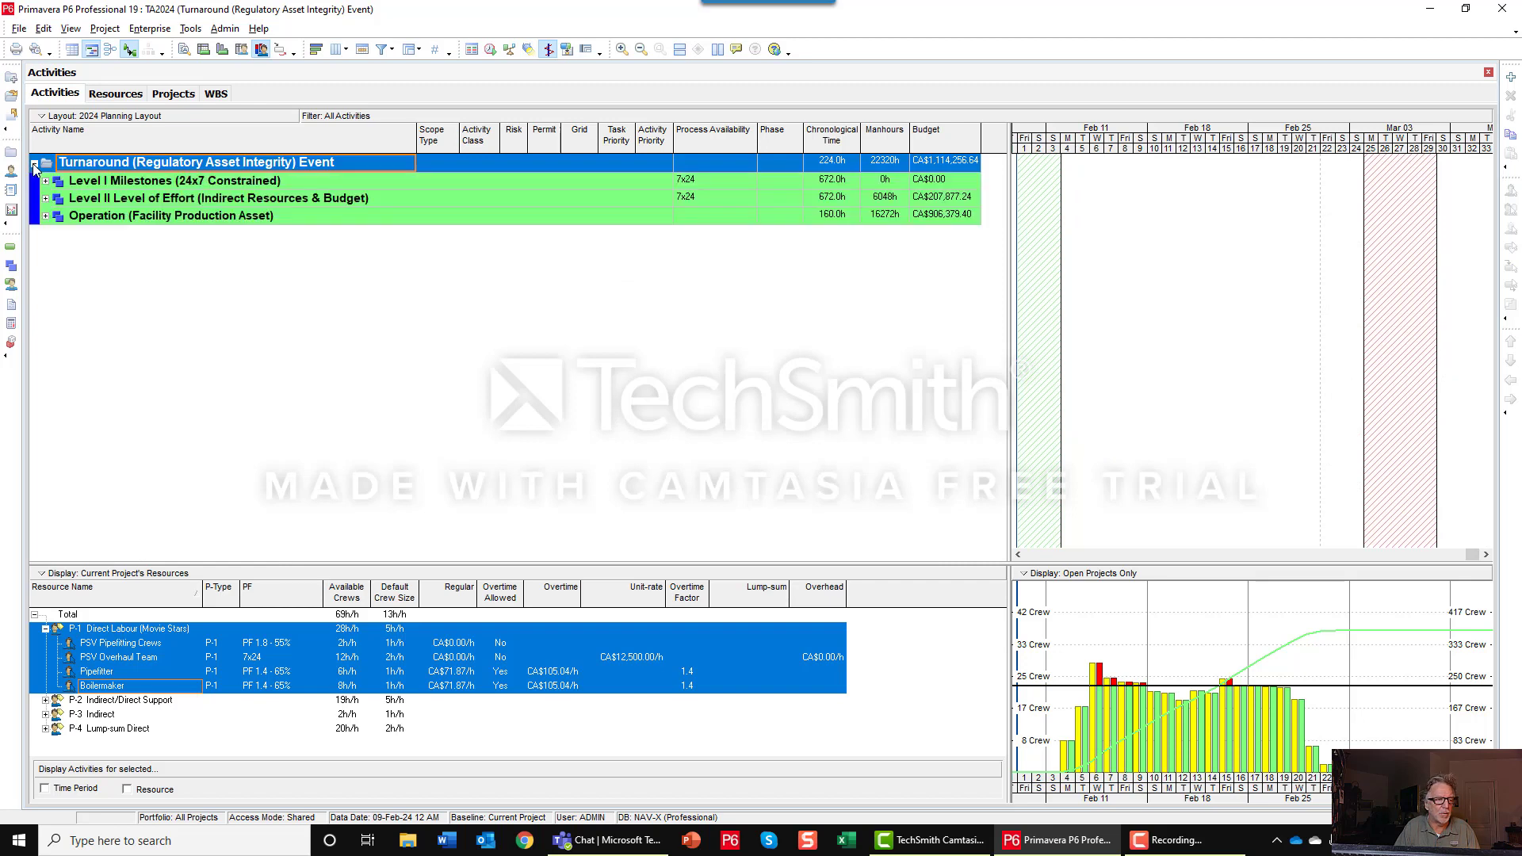
left_click(46, 216)
left_click(56, 246)
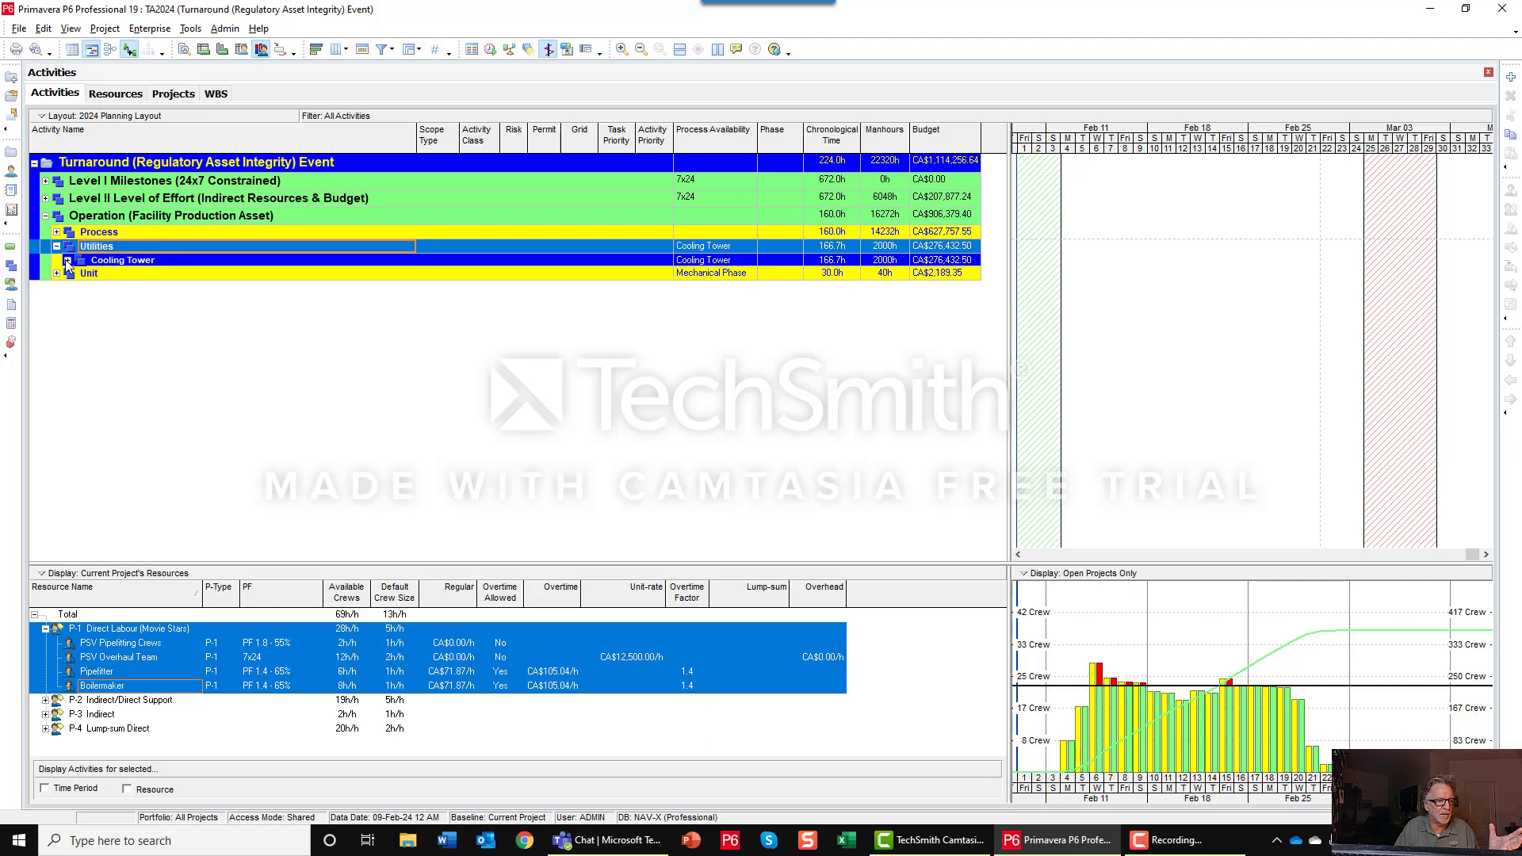
left_click(67, 261)
left_click(79, 273)
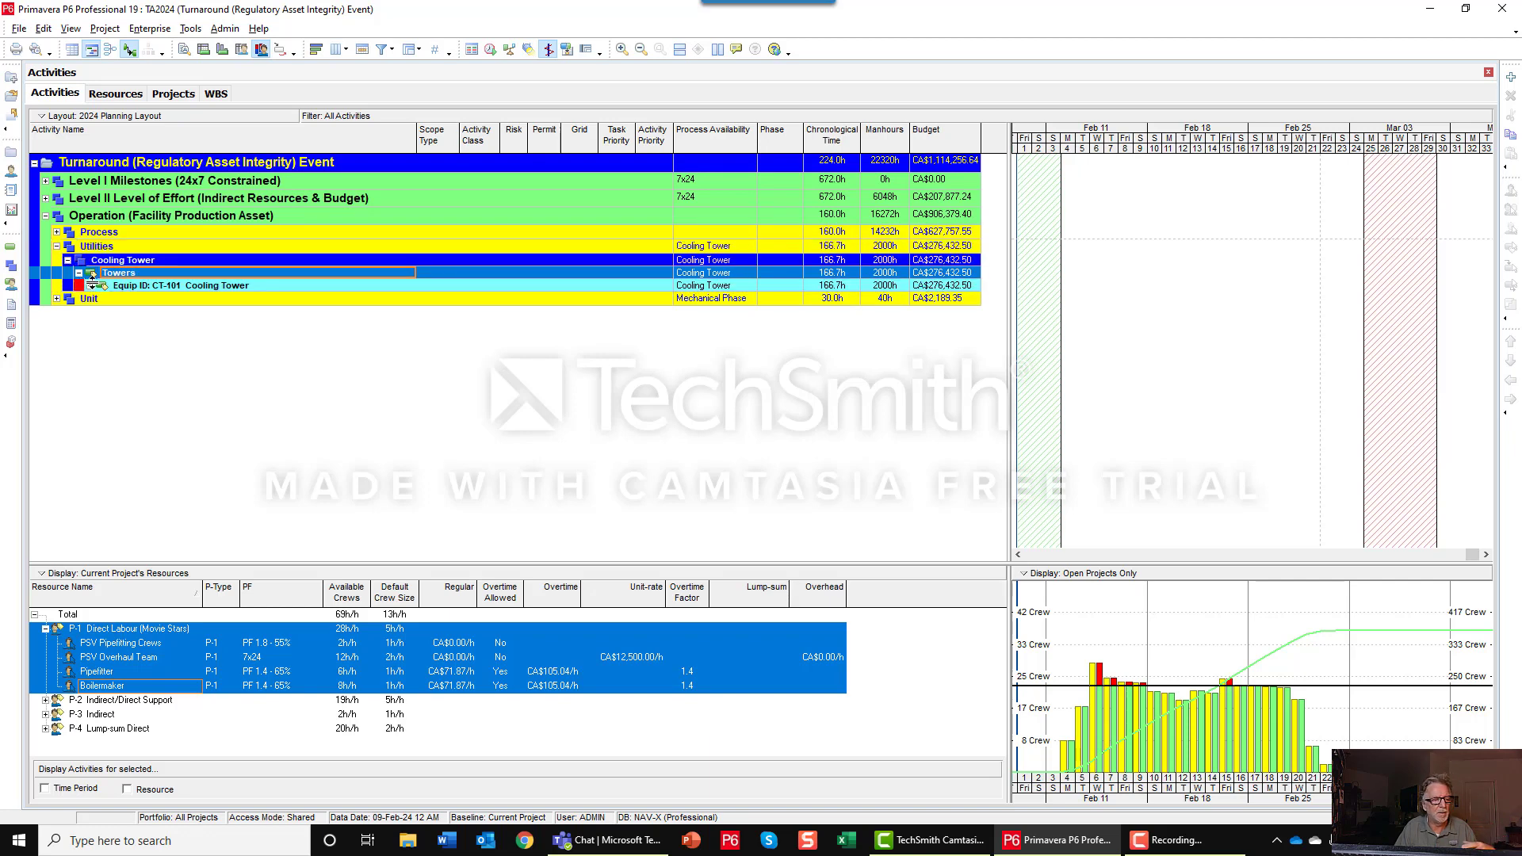
left_click(89, 286)
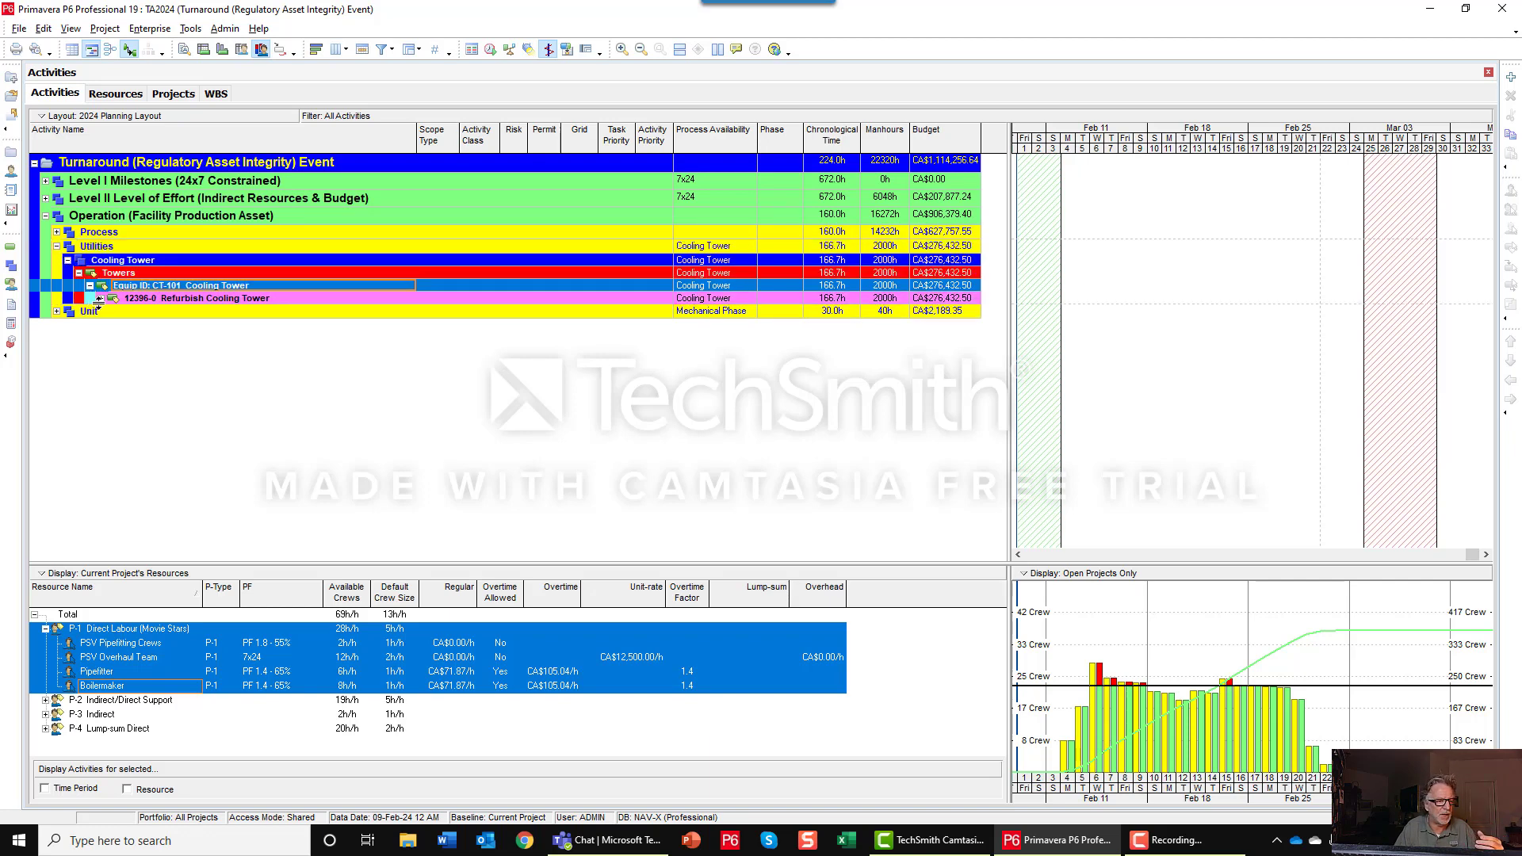
left_click(100, 299)
left_click(173, 312)
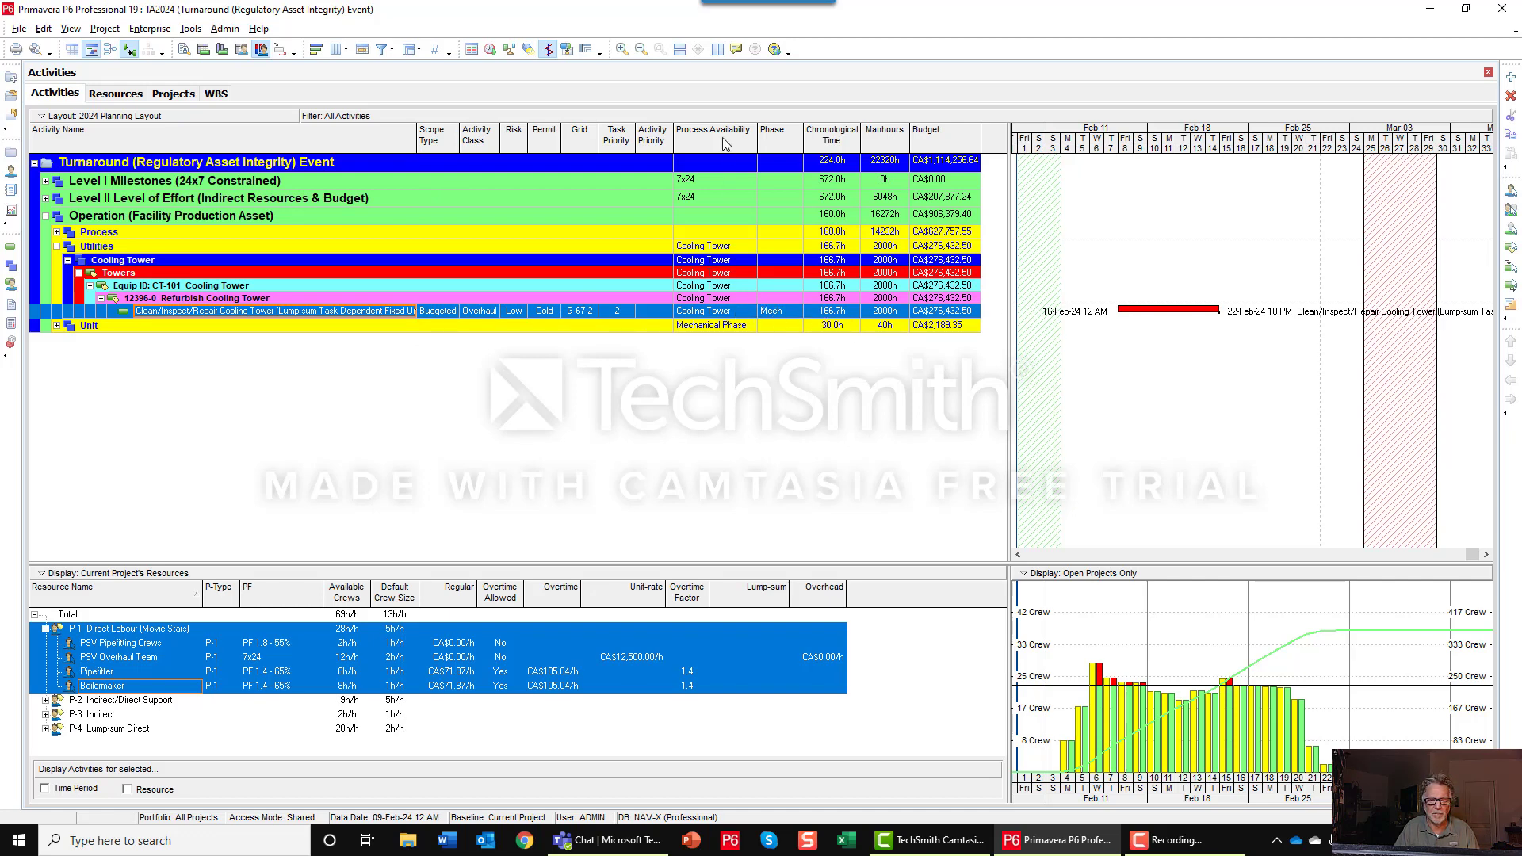
left_click(749, 317)
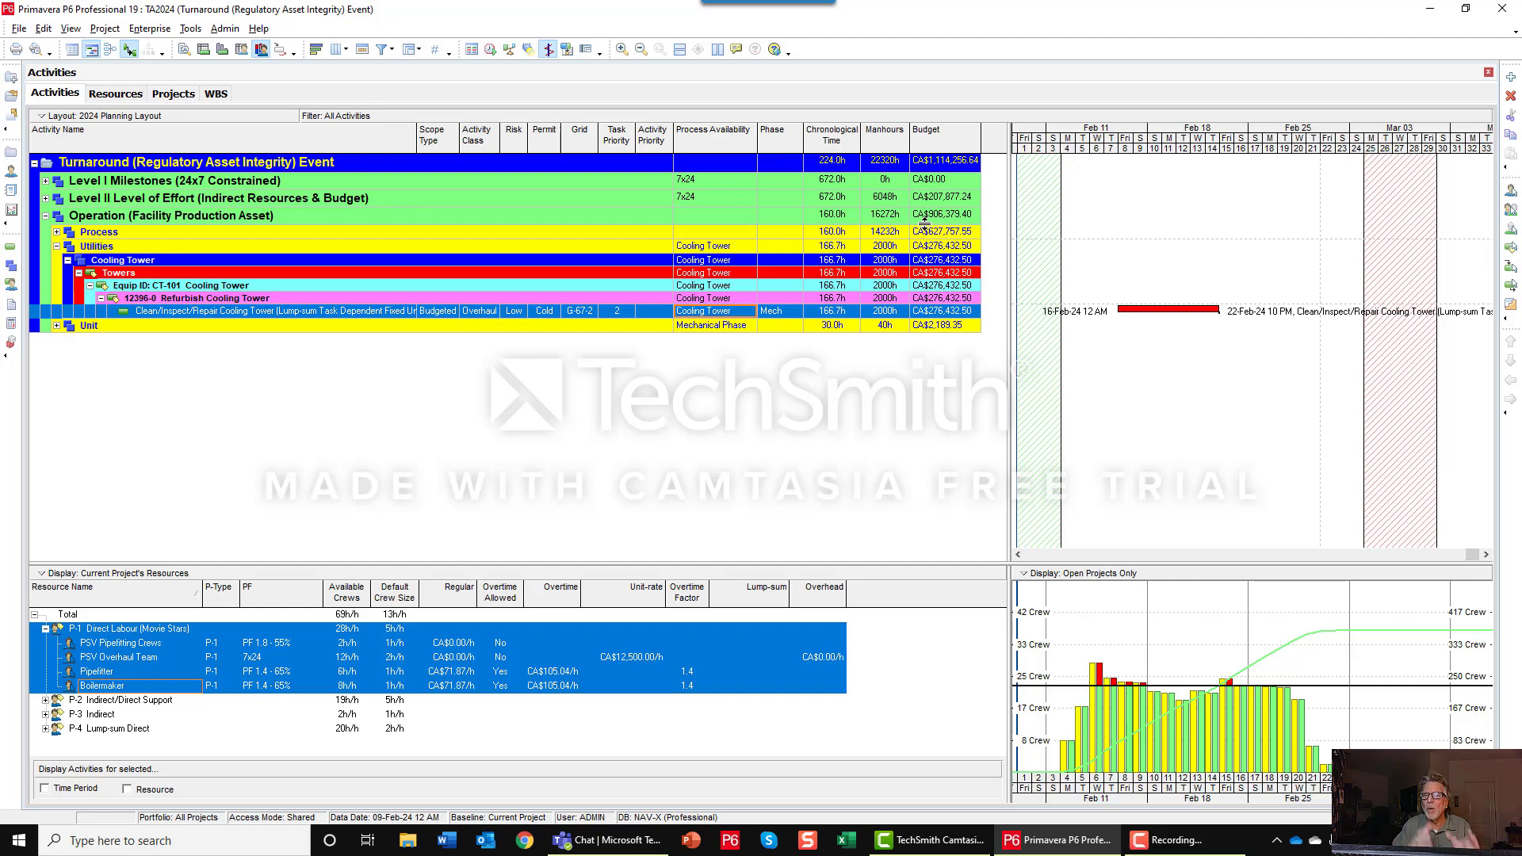
Step: Schedule the project with the 09-Feb-24 12 AM data date, and expand all activity groups to view the rescheduled dates
left_click(491, 50)
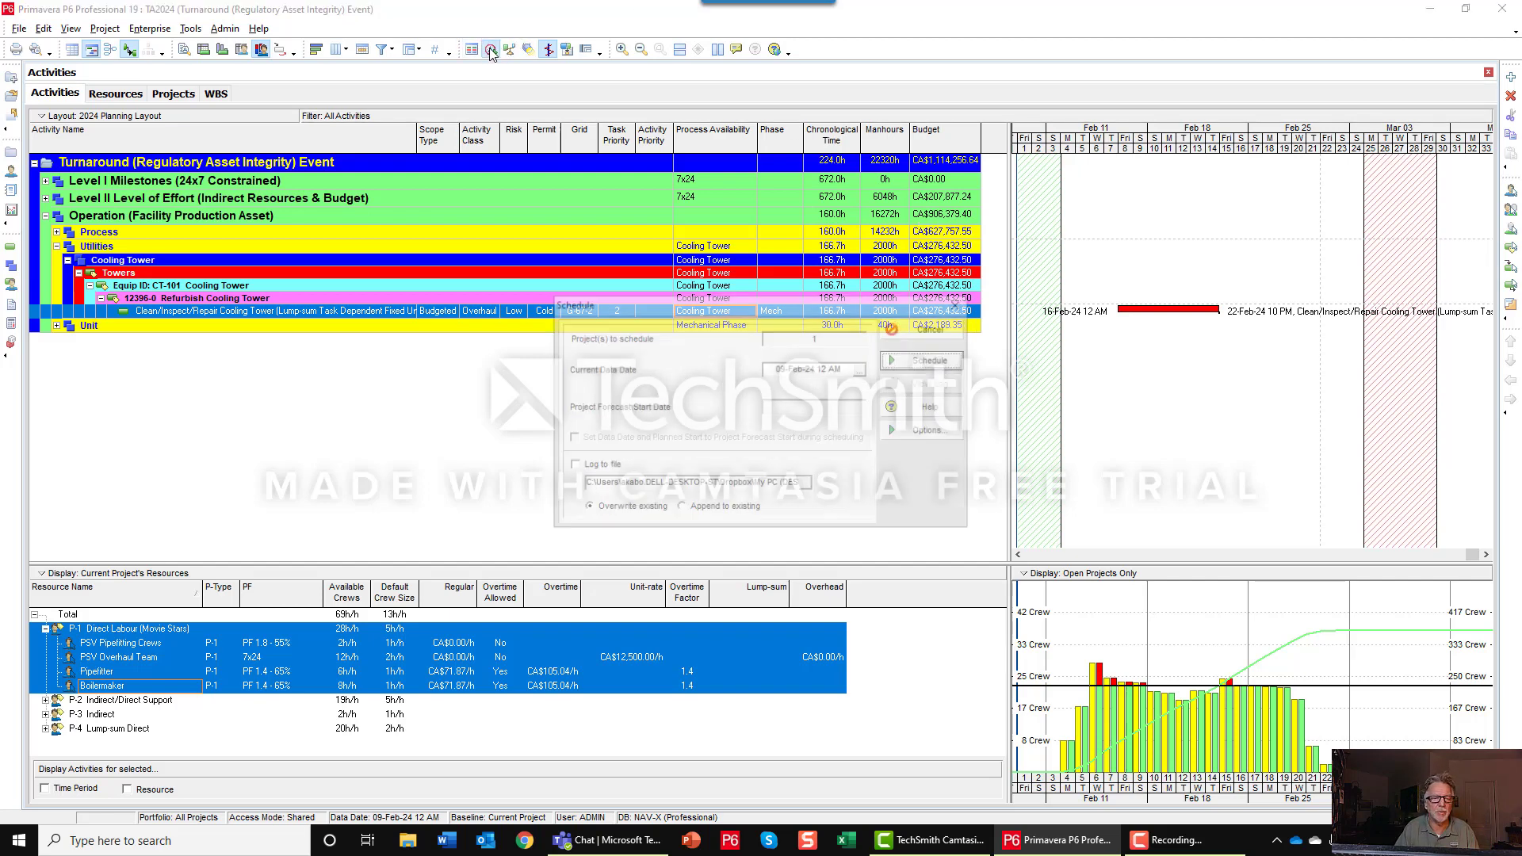
left_click(928, 360)
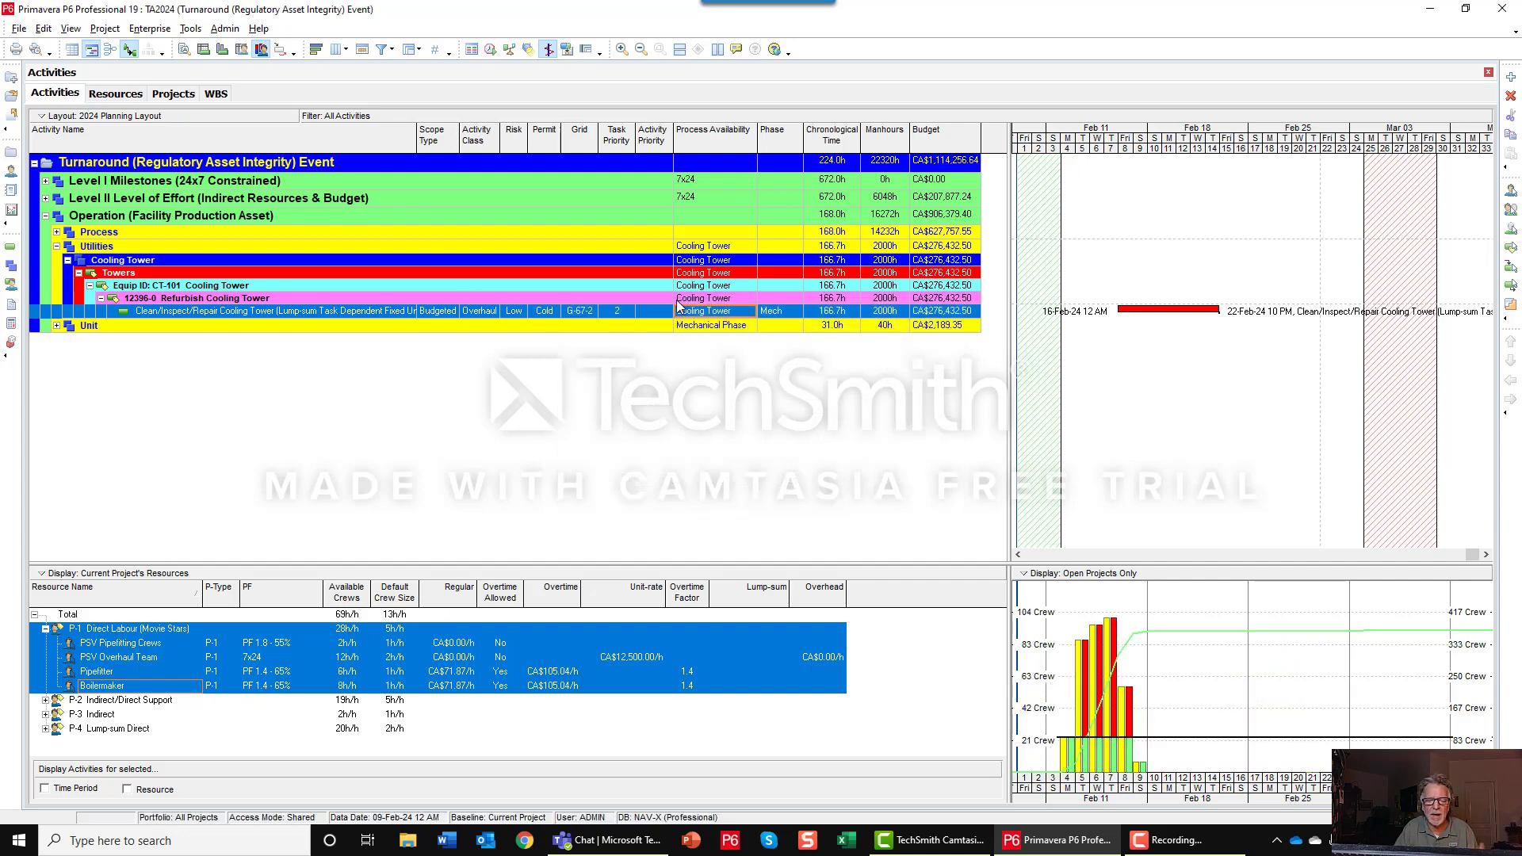
right_click(678, 299)
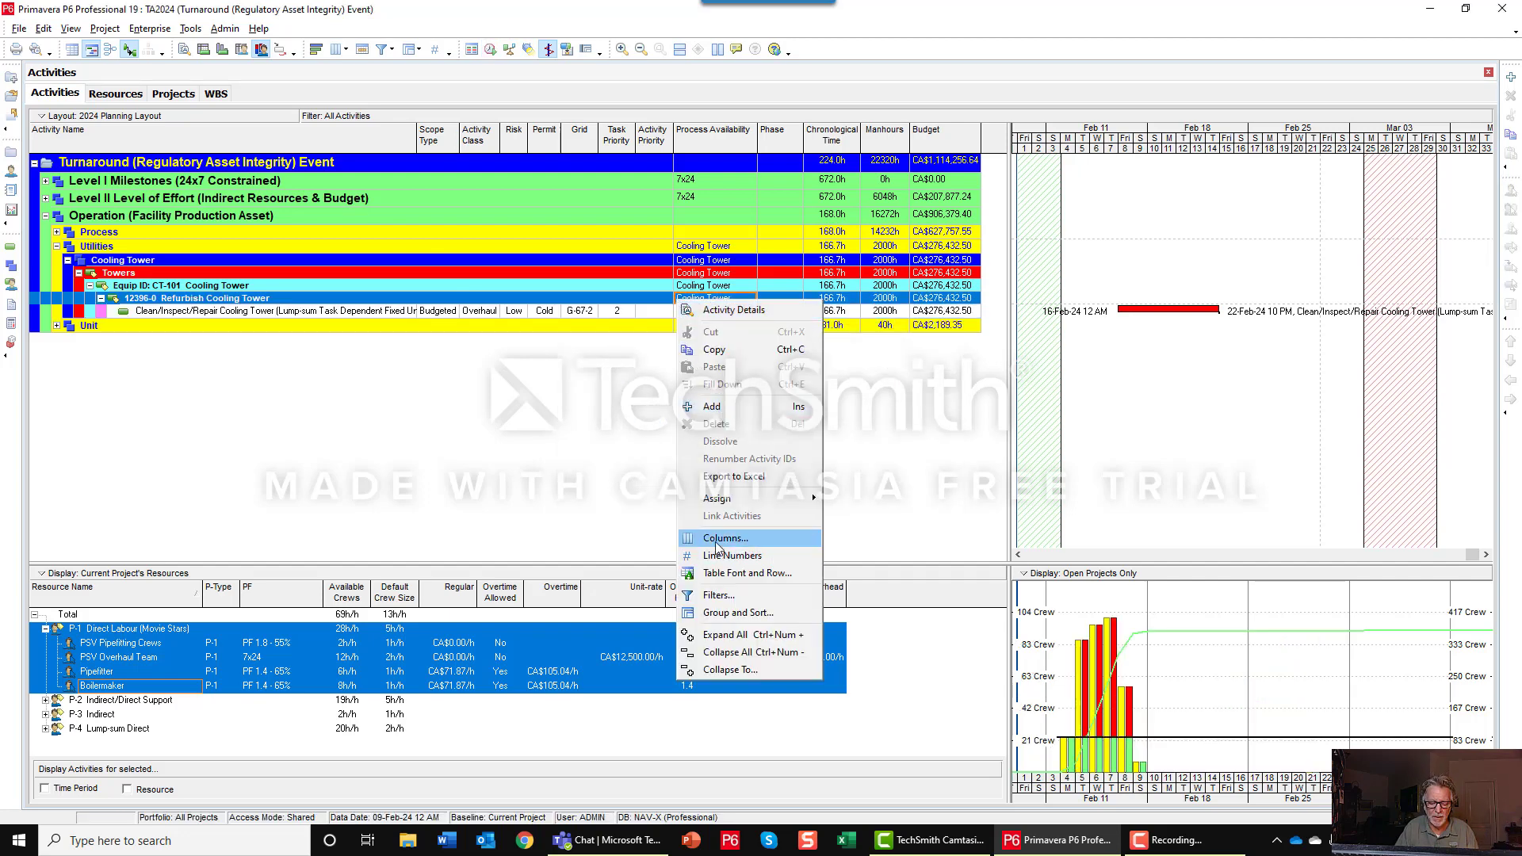
left_click(719, 635)
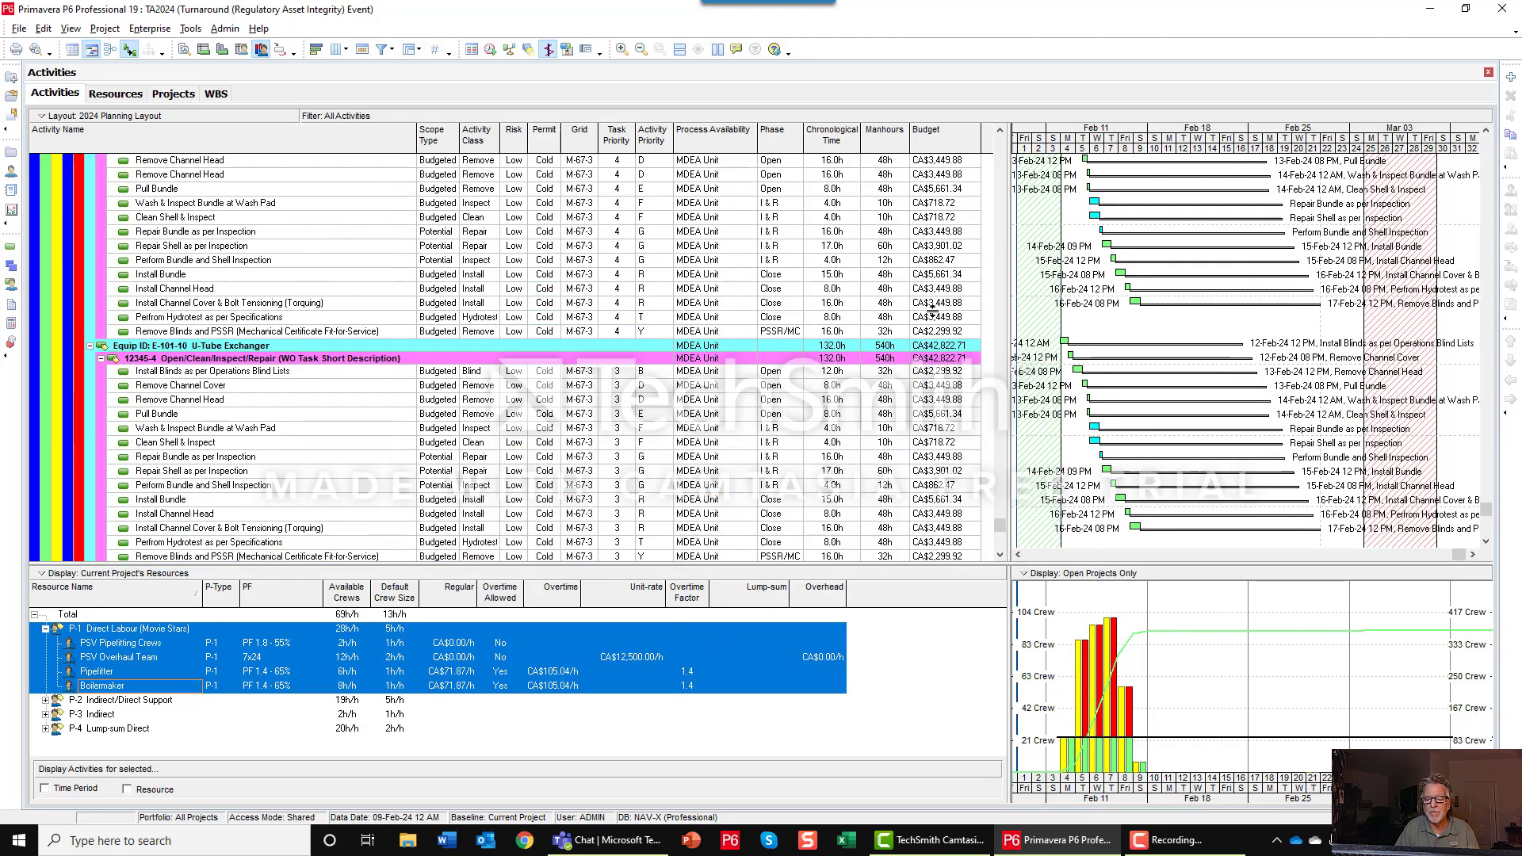
left_click_drag(1001, 525, 967, 157)
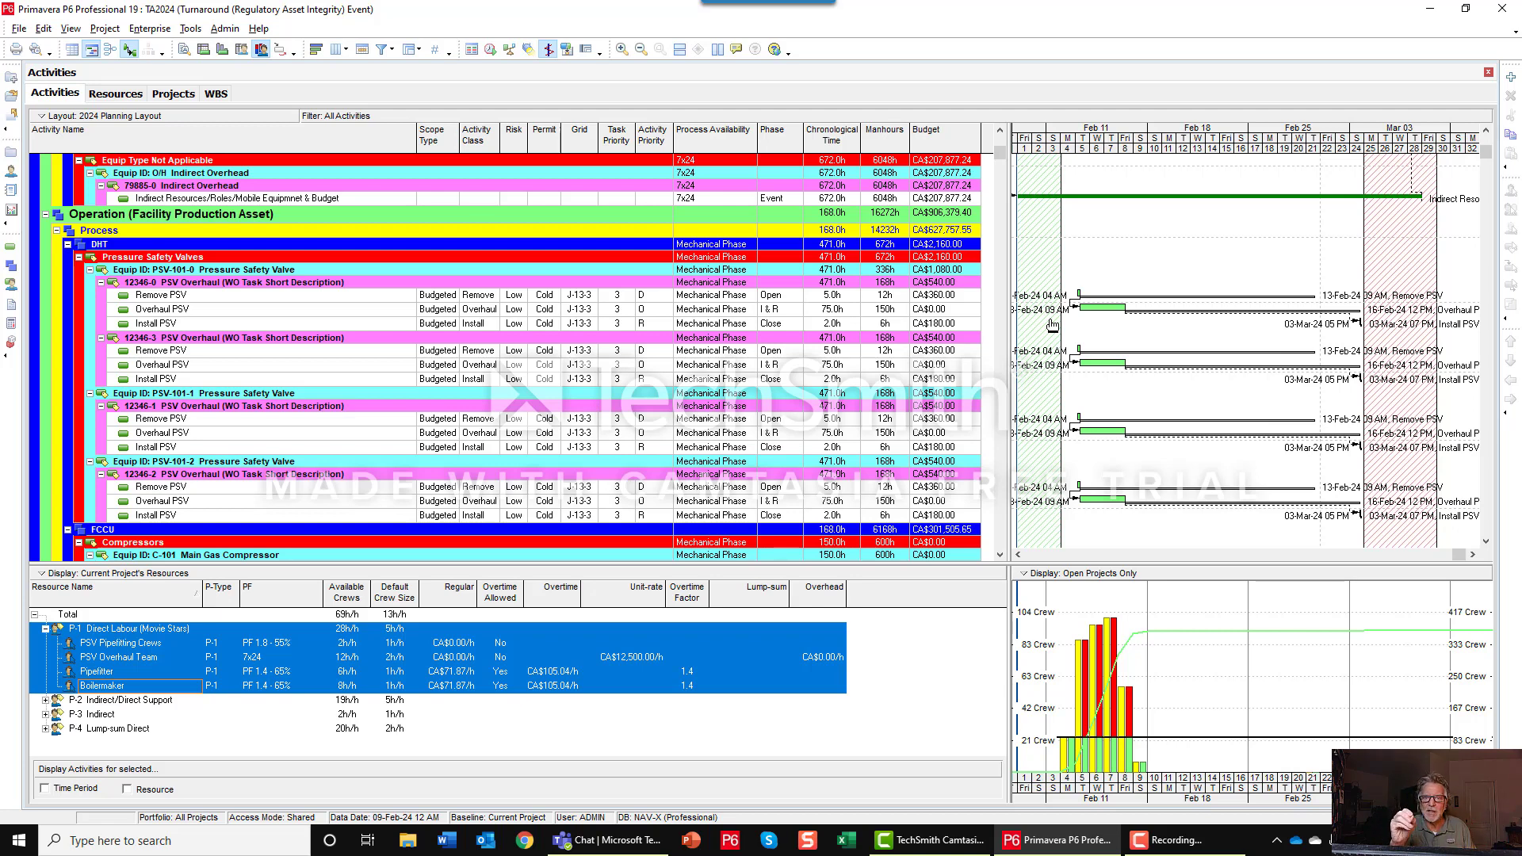
scroll(1401, 540, "up", 3)
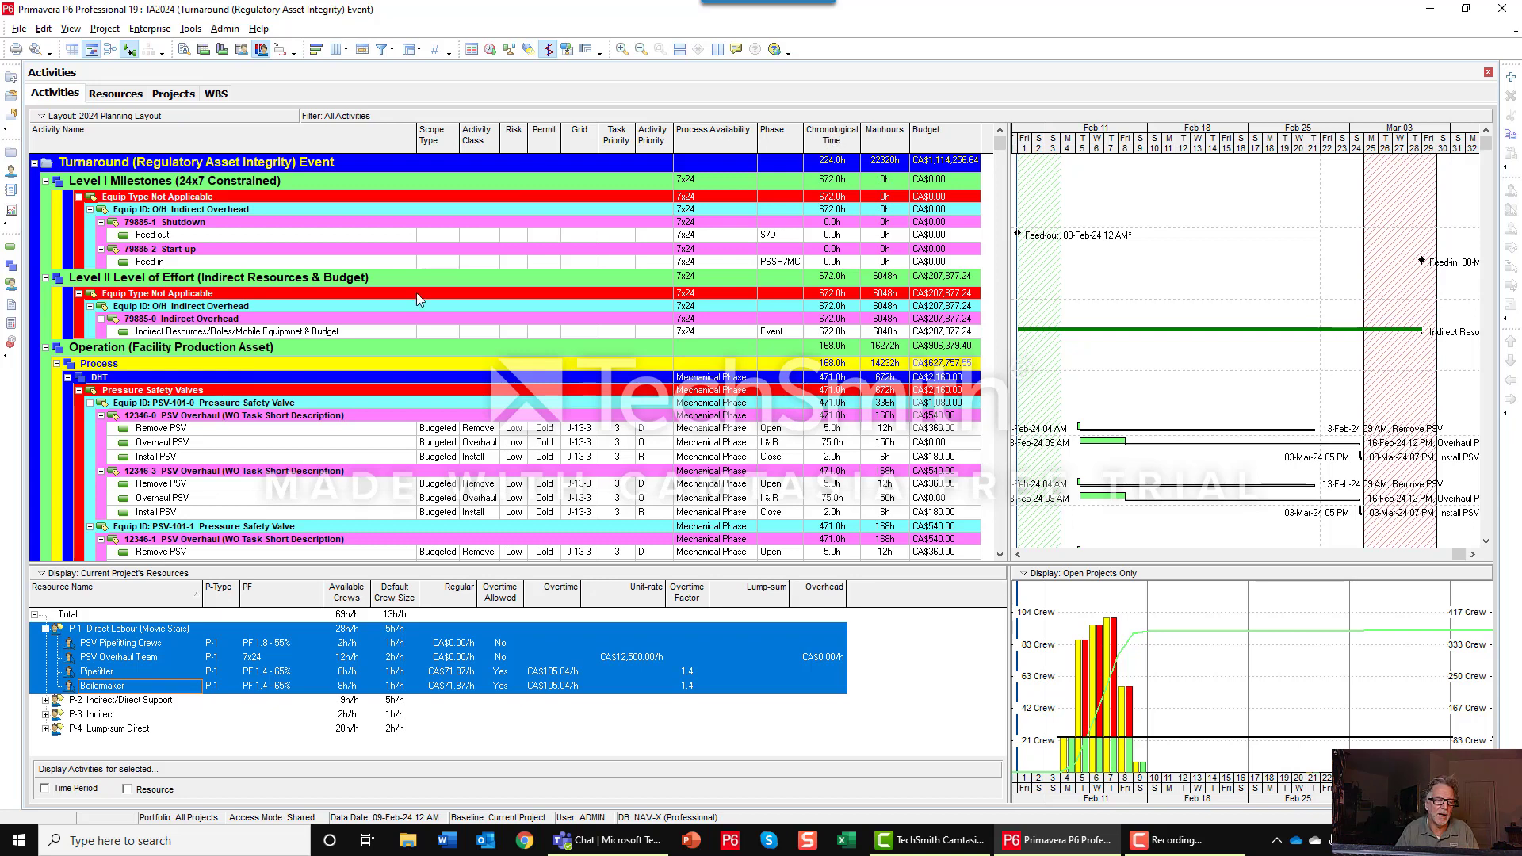
Step: Compare the resource durations, duration type, original duration and chronological time of Install PSV under work order 12346-0
left_click(355, 456)
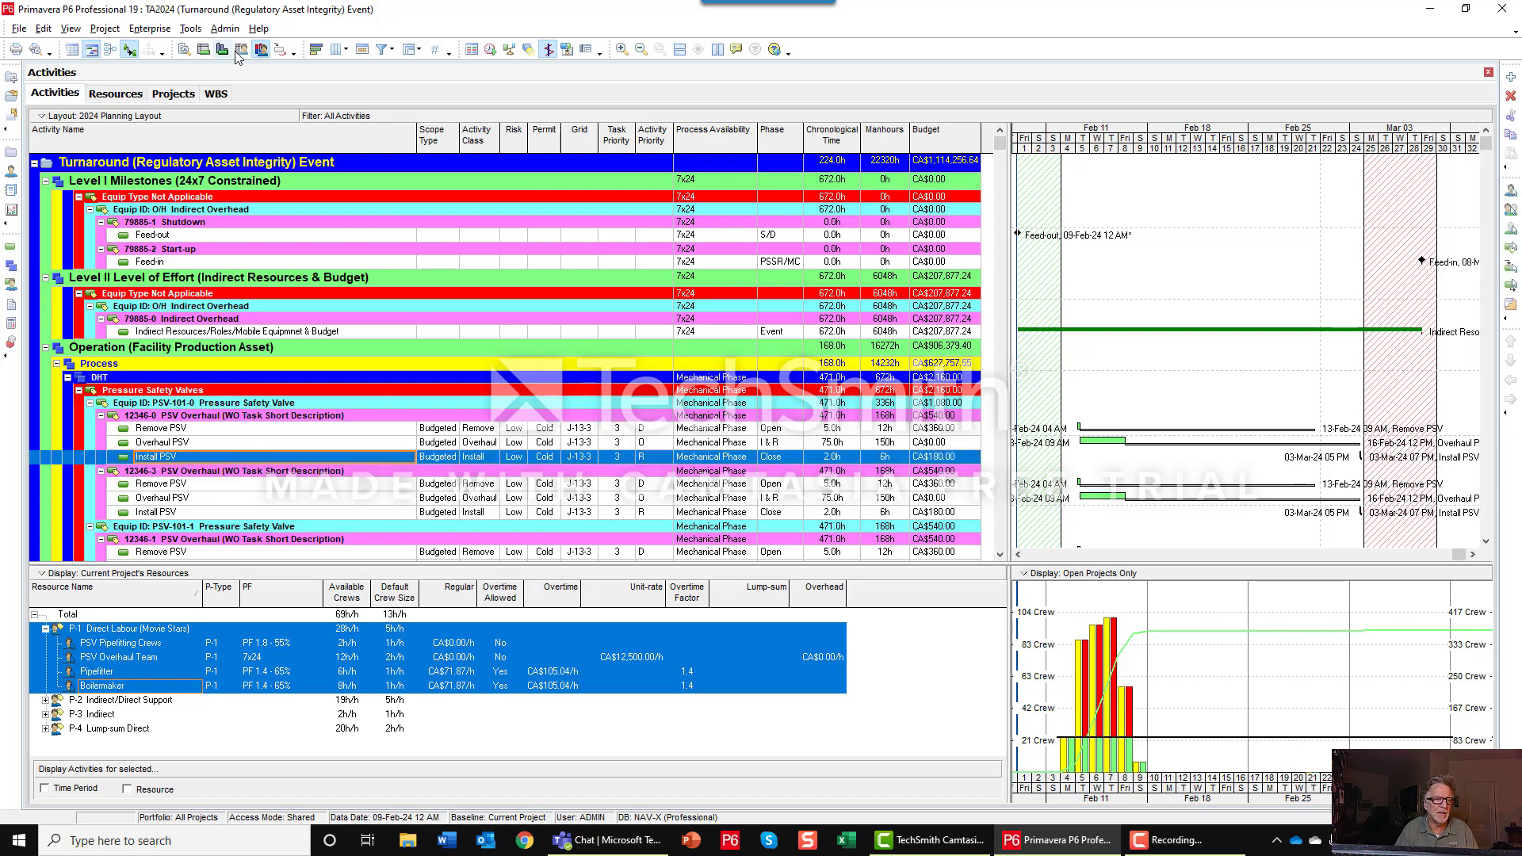
left_click(187, 49)
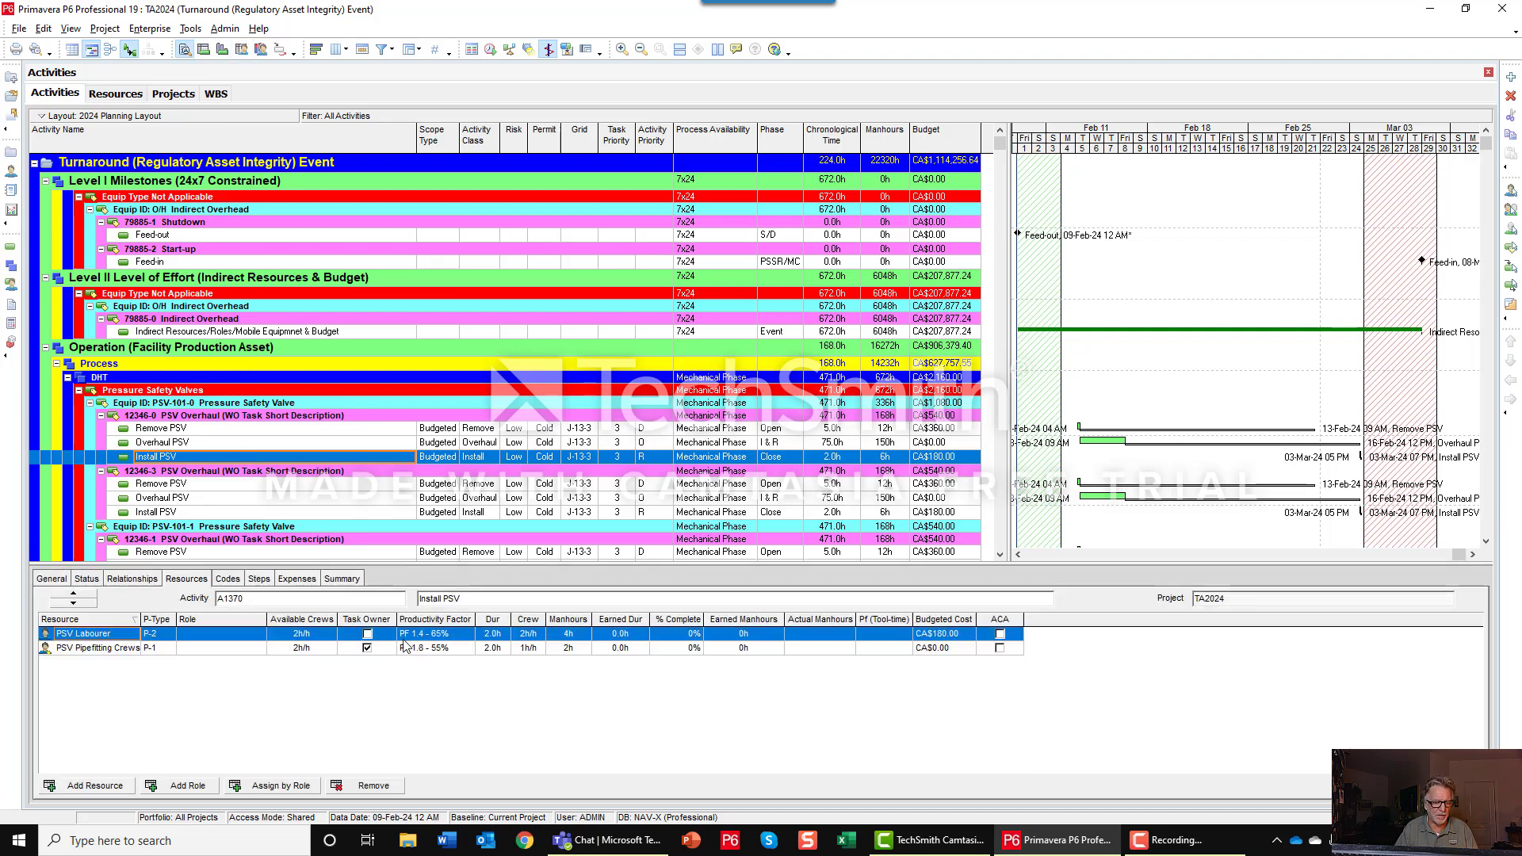
left_click(492, 635)
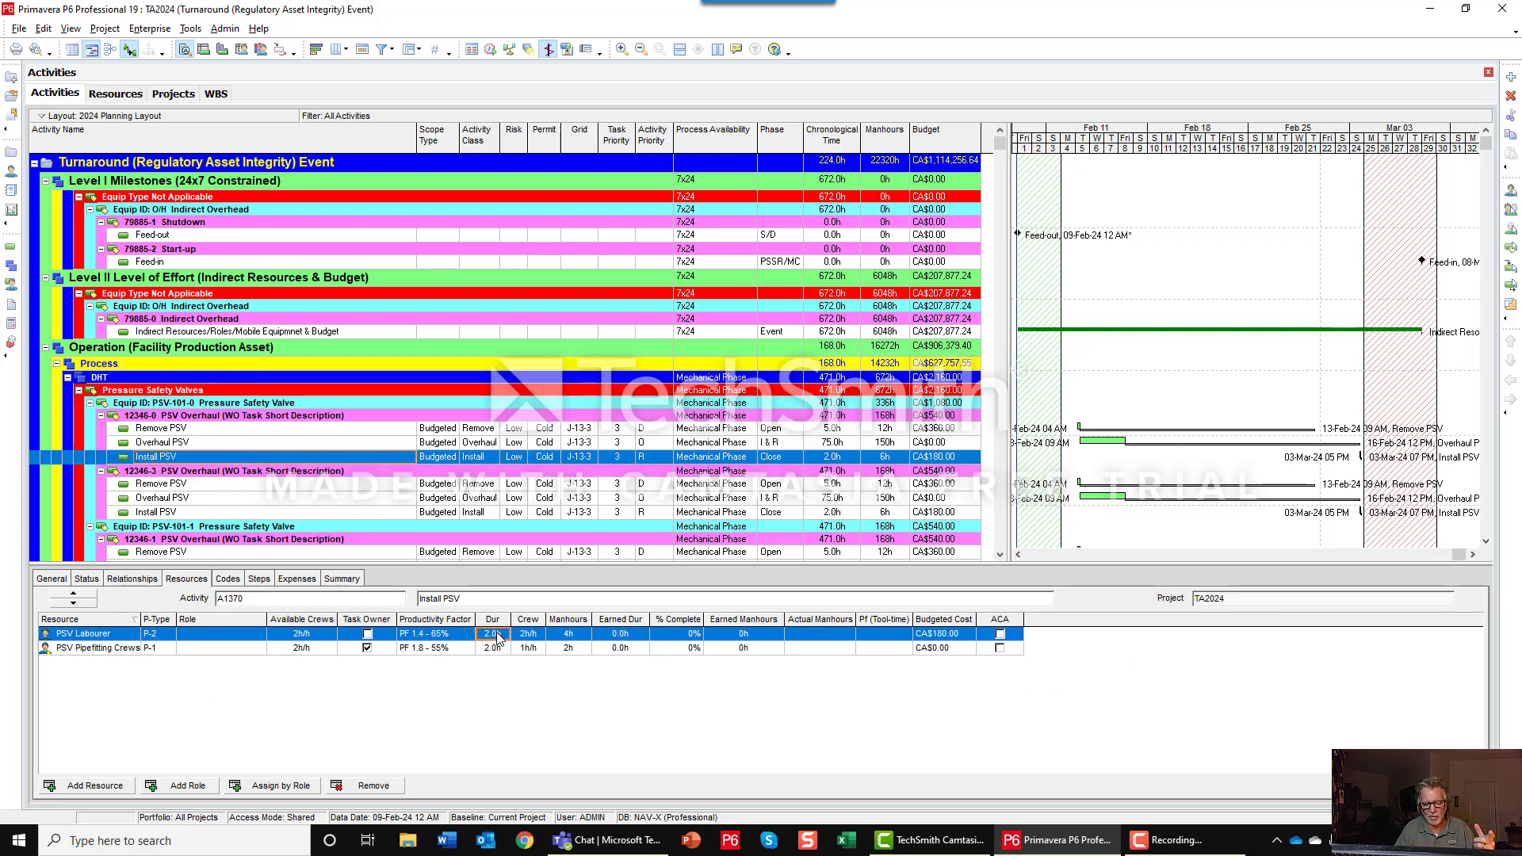
left_click(54, 579)
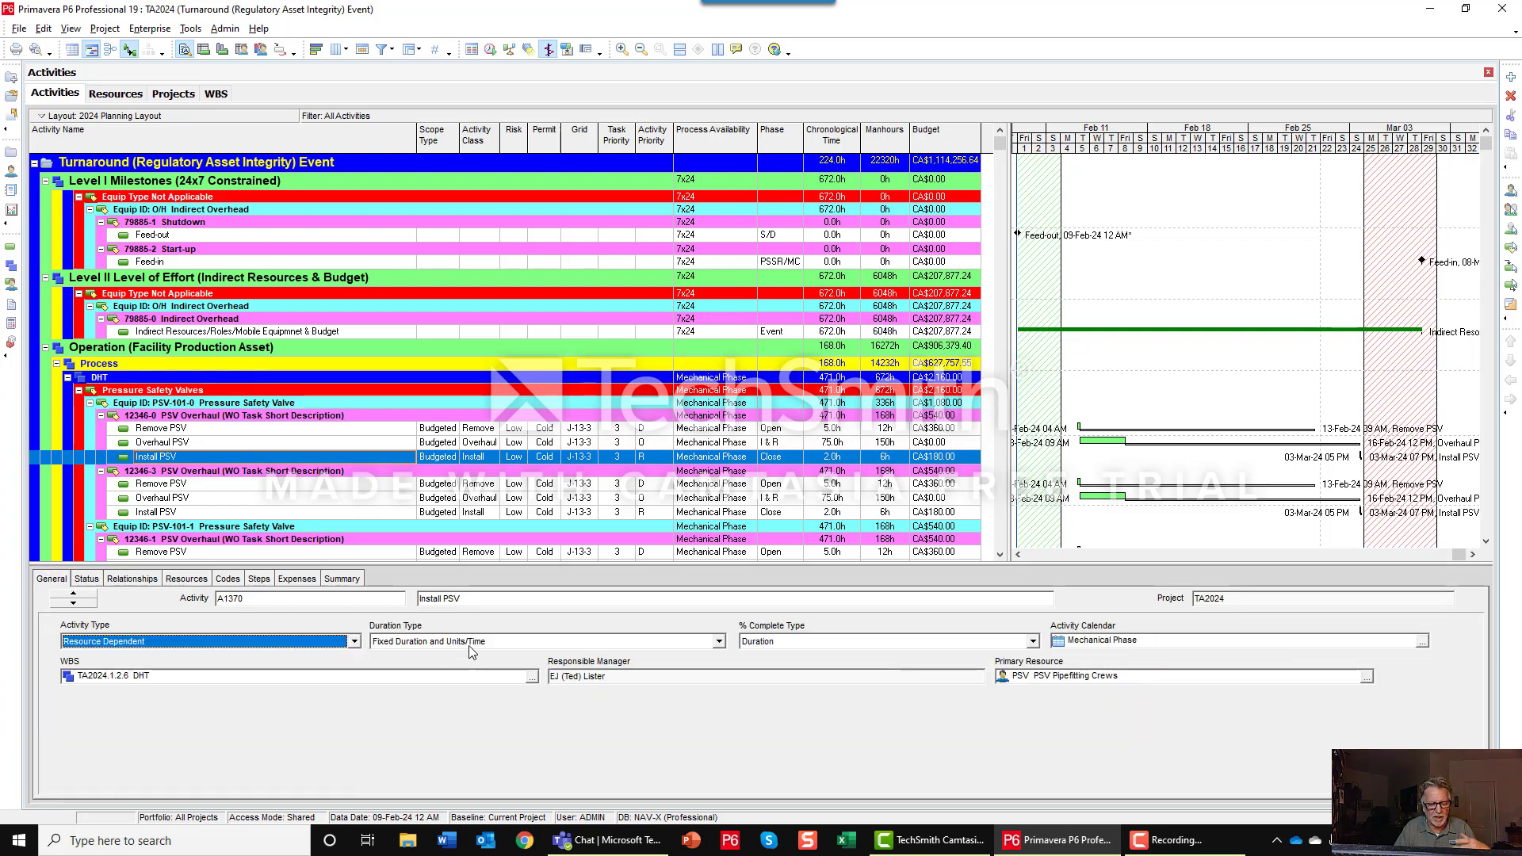
left_click(87, 580)
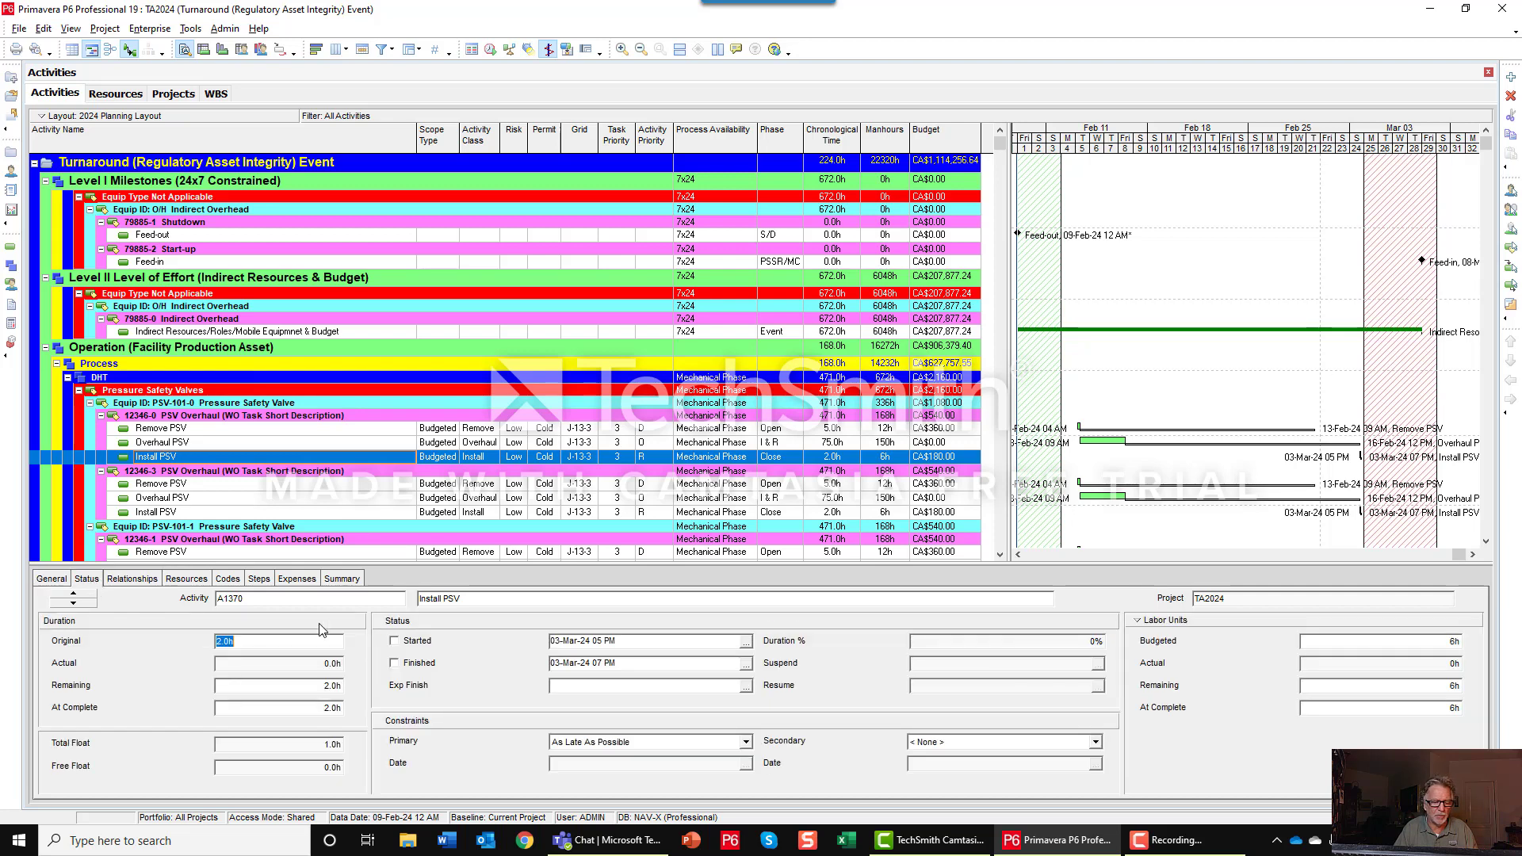
left_click(198, 583)
left_click(498, 634)
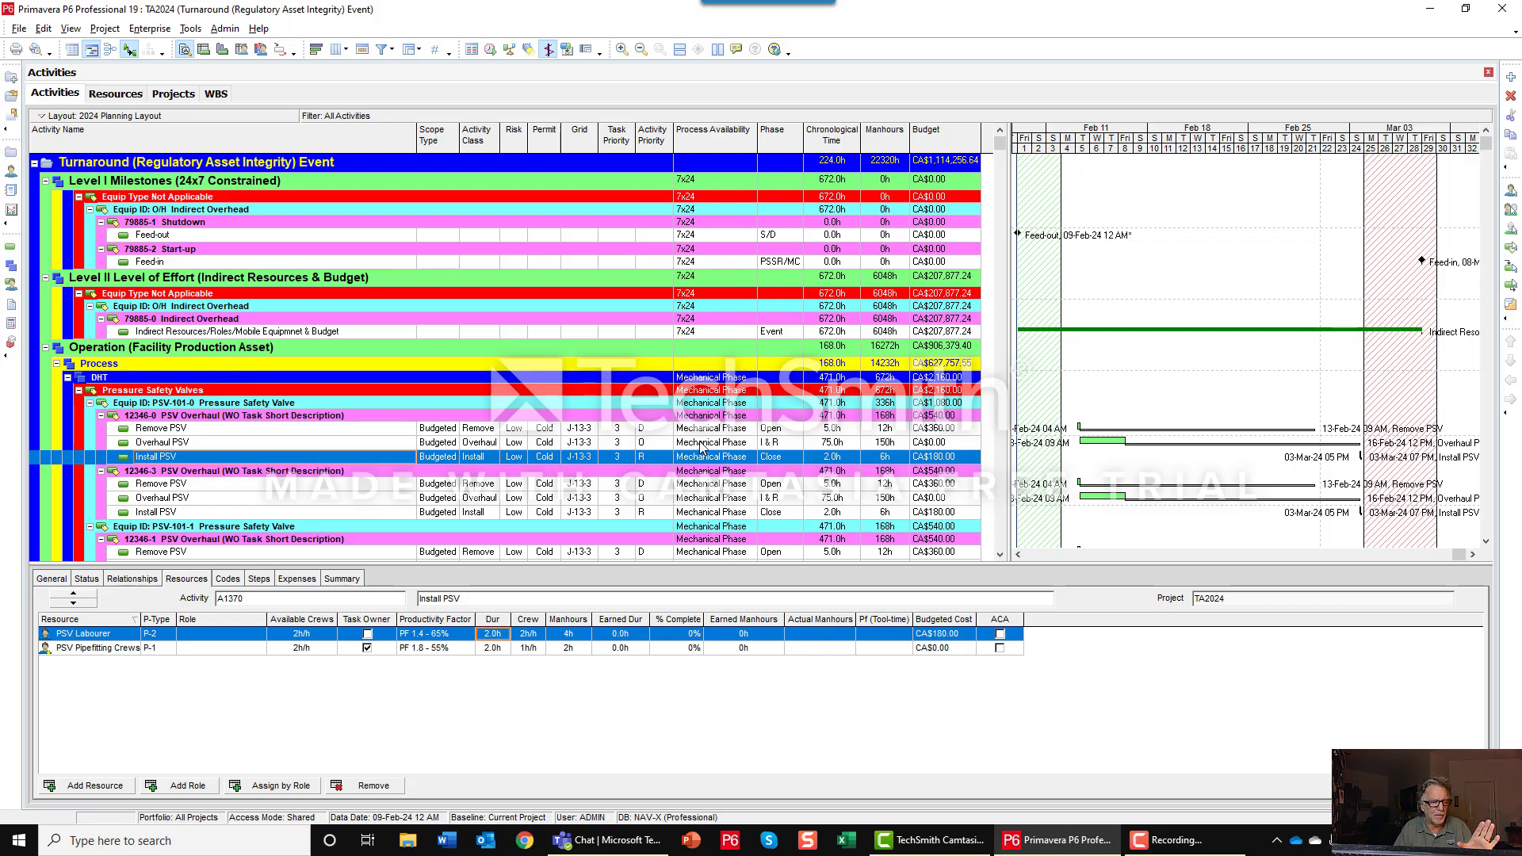
left_click(846, 458)
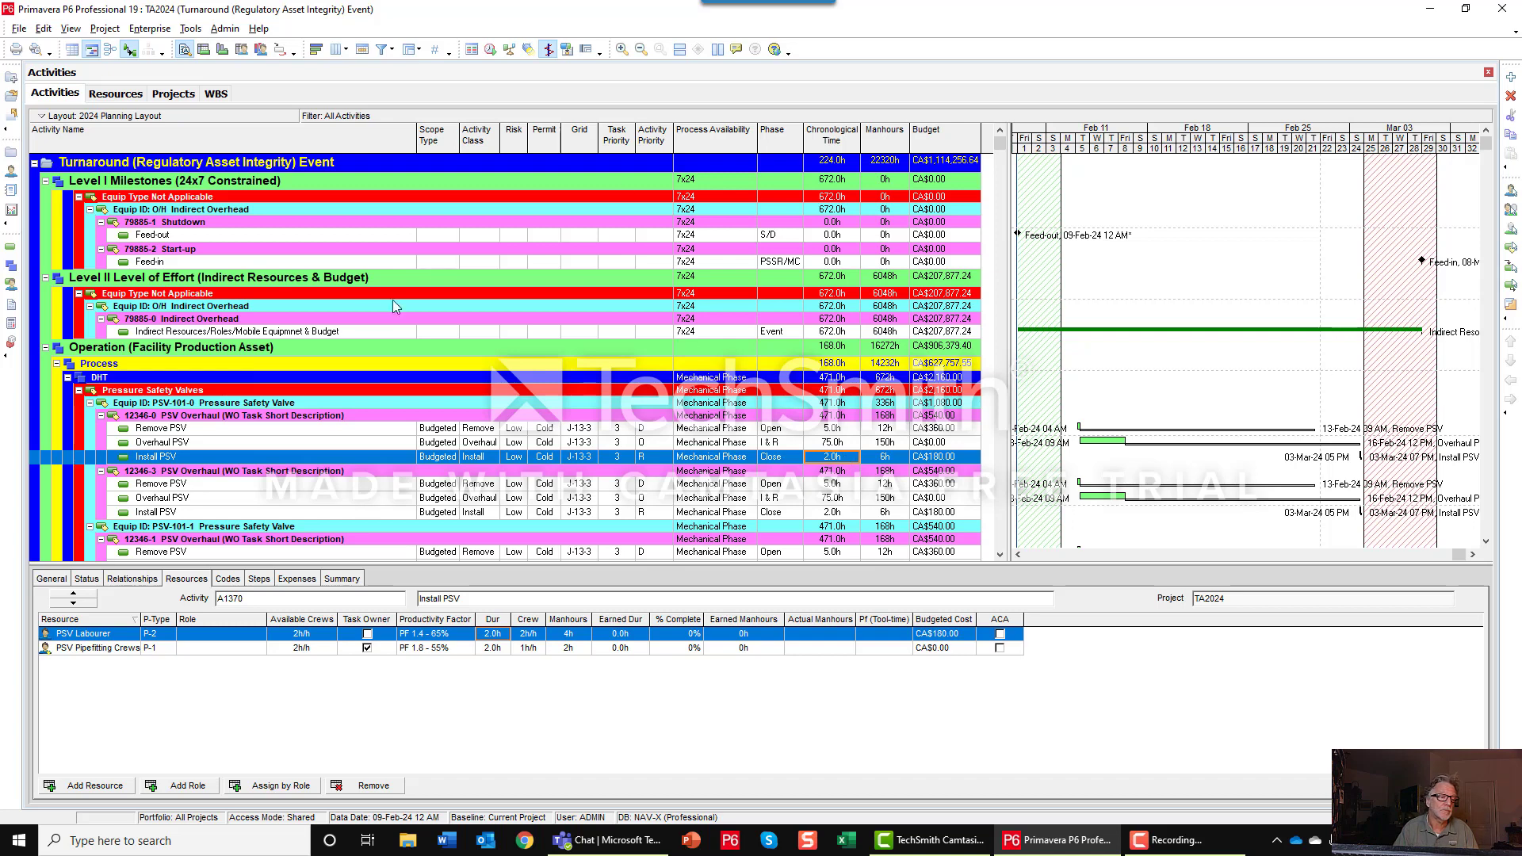
Step: Open the WBS with its handover to maintenance and handback to operations dates
left_click(10, 267)
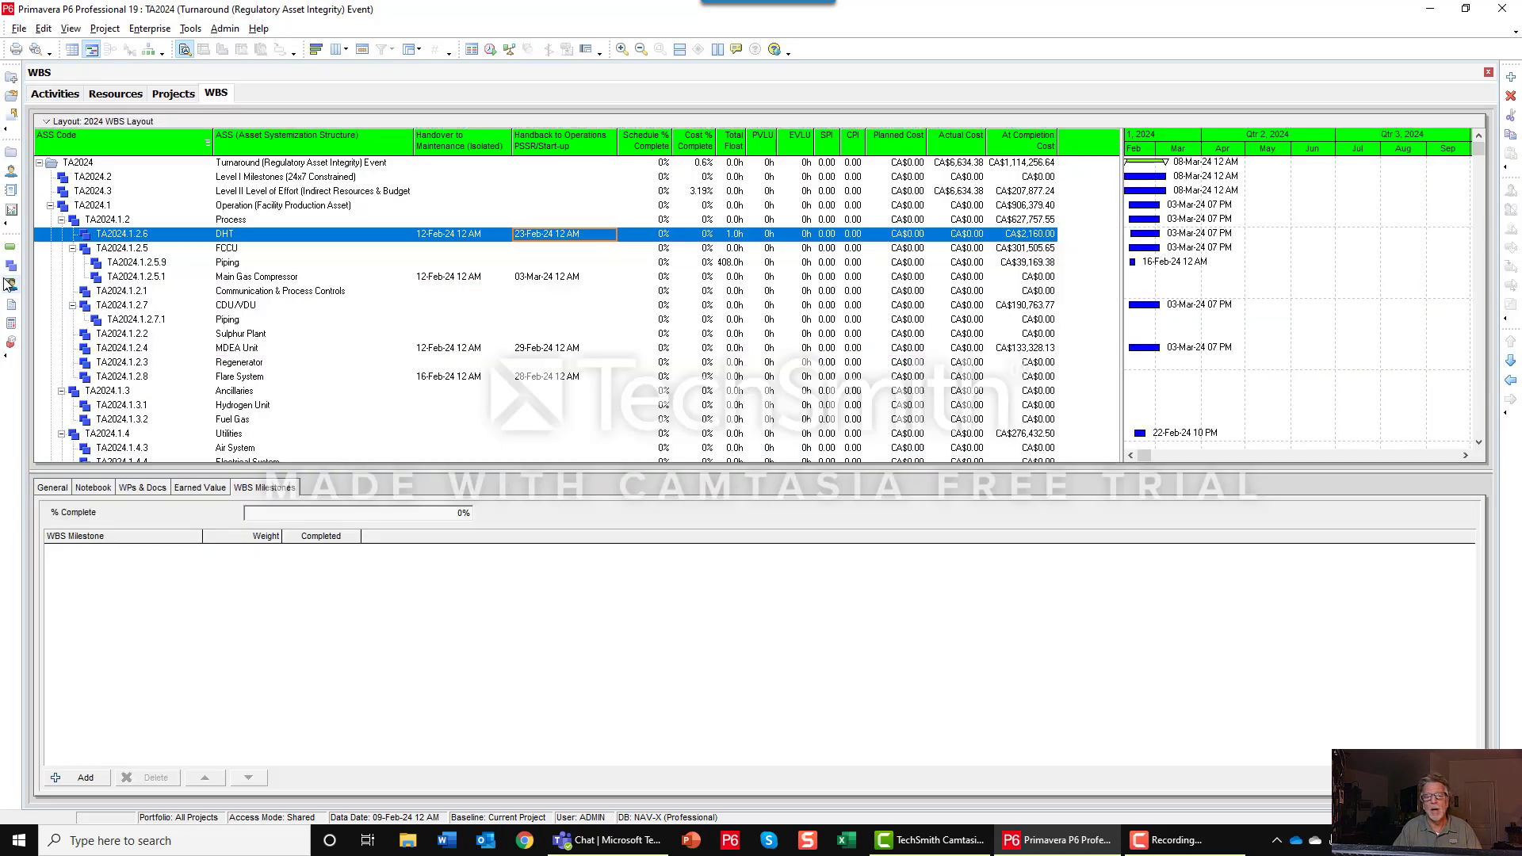